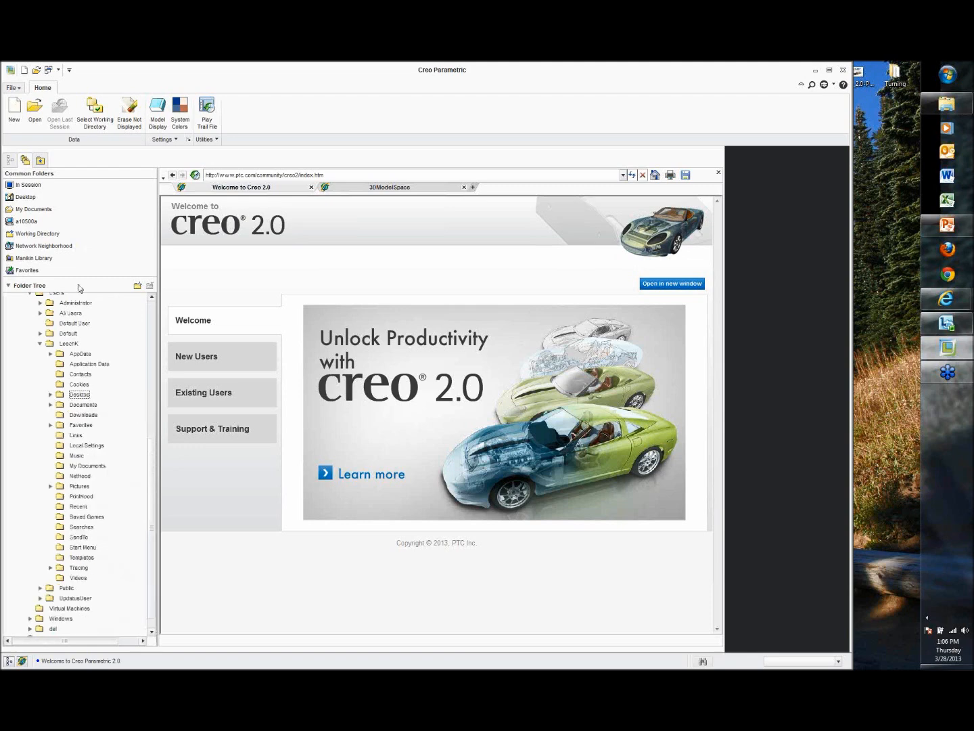
Step: Open the working directory's Start folder, widen the navigator, and select the config.pro file
{"action": "left_click", "coordinate": [46, 237]}
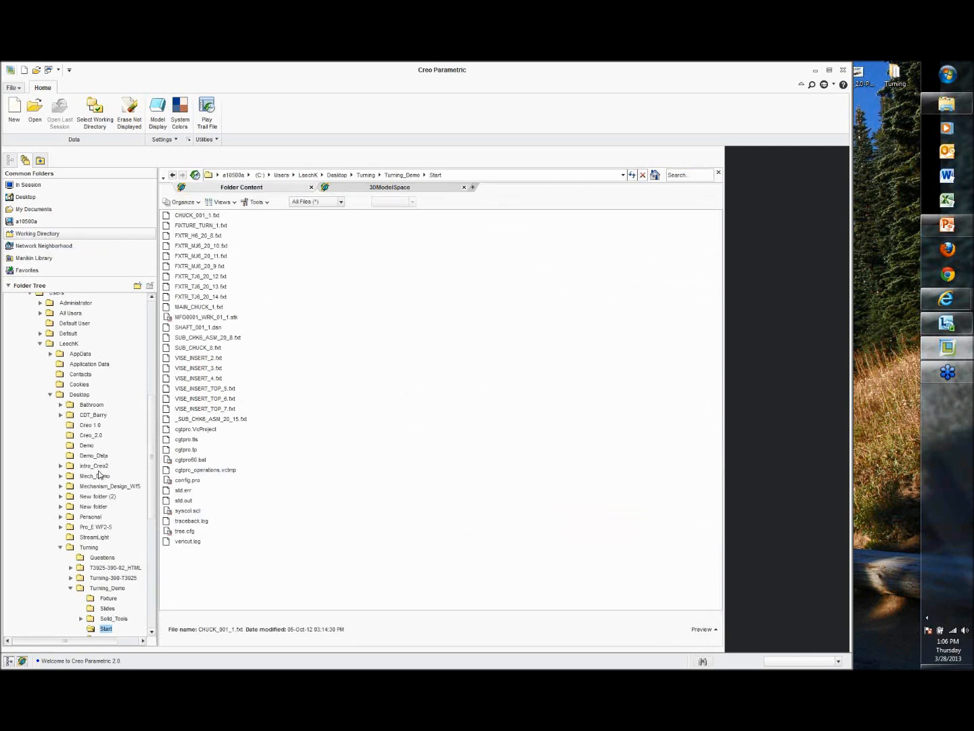
{"action": "scroll", "coordinate": [98, 478], "scroll_direction": "down", "scroll_amount": 4}
{"action": "scroll", "coordinate": [100, 479], "scroll_direction": "down", "scroll_amount": 1}
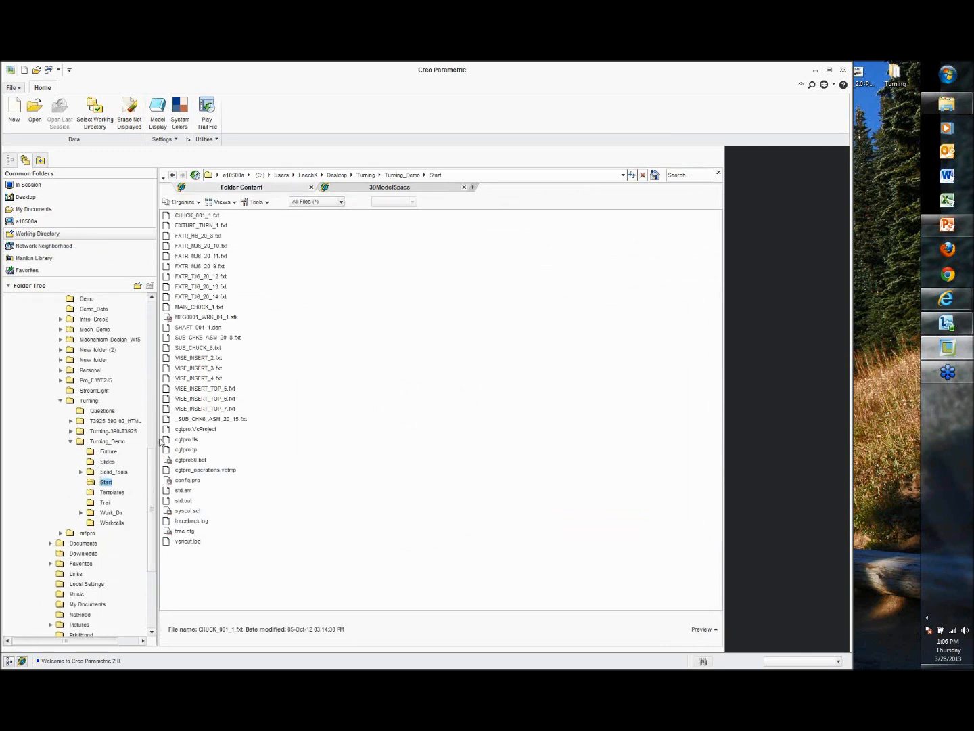
{"action": "left_click_drag", "start_coordinate": [157, 431], "coordinate": [192, 433]}
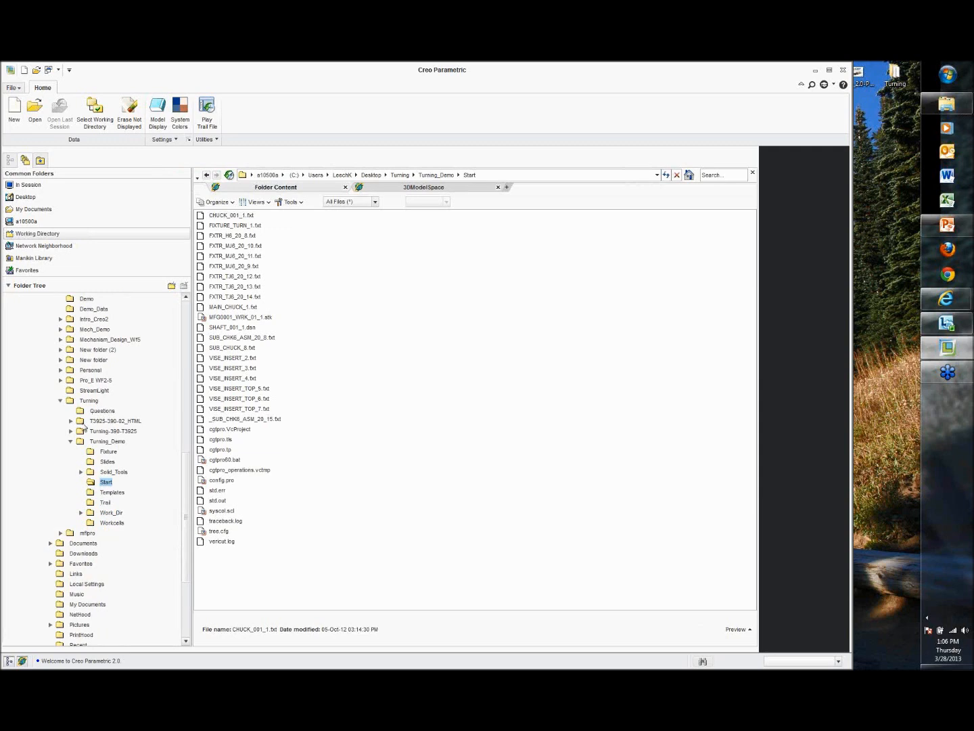
{"action": "scroll", "coordinate": [106, 473], "scroll_direction": "down", "scroll_amount": 1}
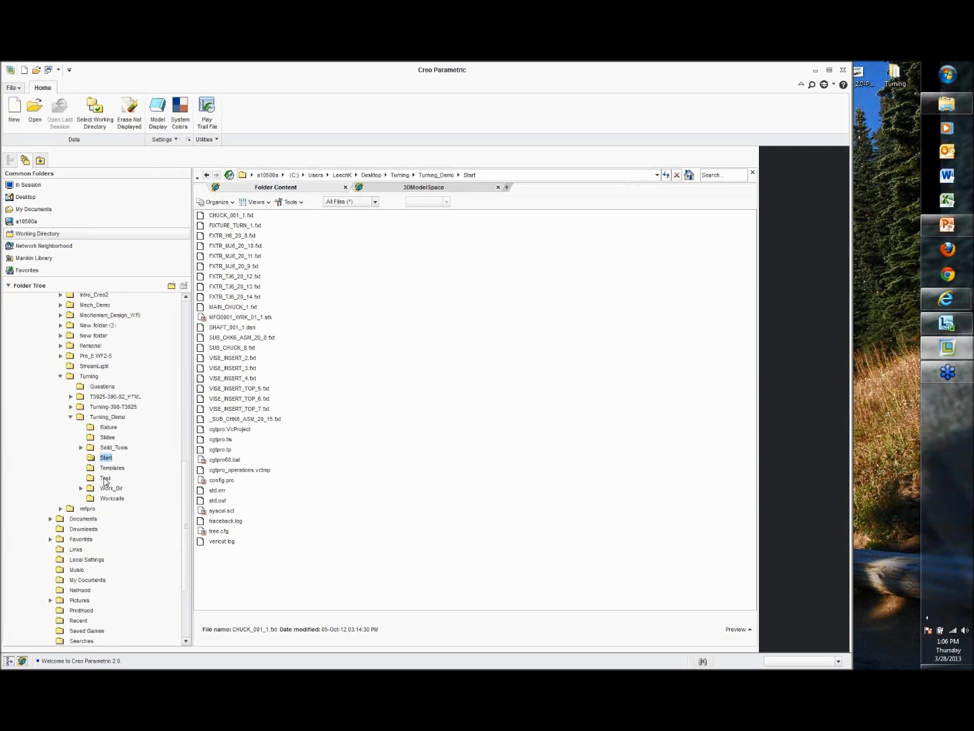
{"action": "scroll", "coordinate": [100, 458], "scroll_direction": "down", "scroll_amount": 1}
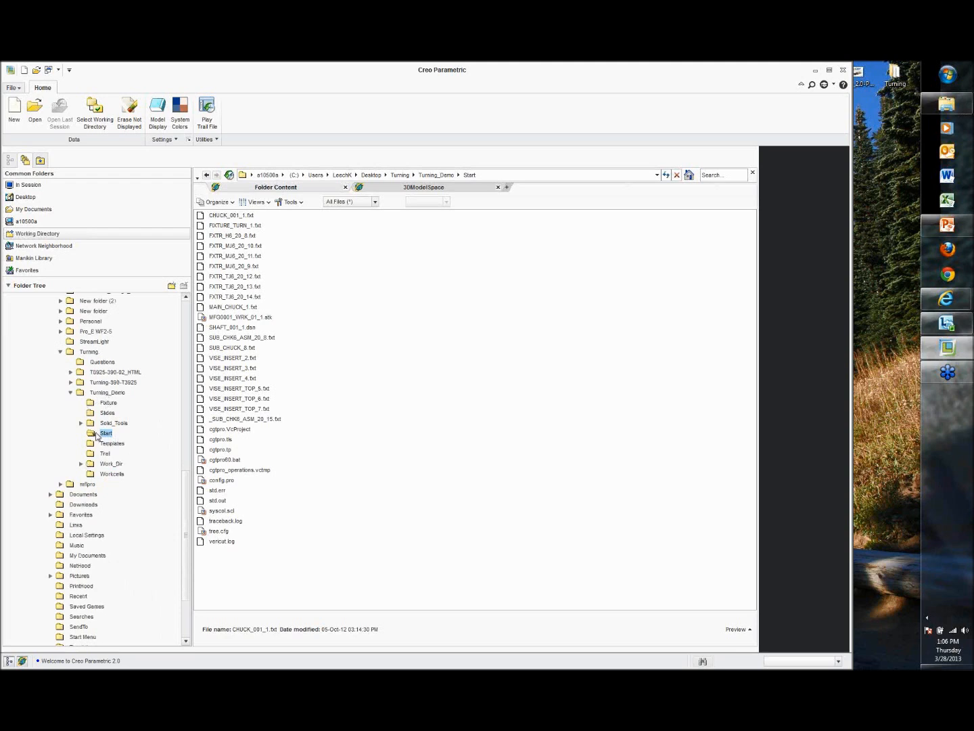
{"action": "left_click", "coordinate": [220, 482]}
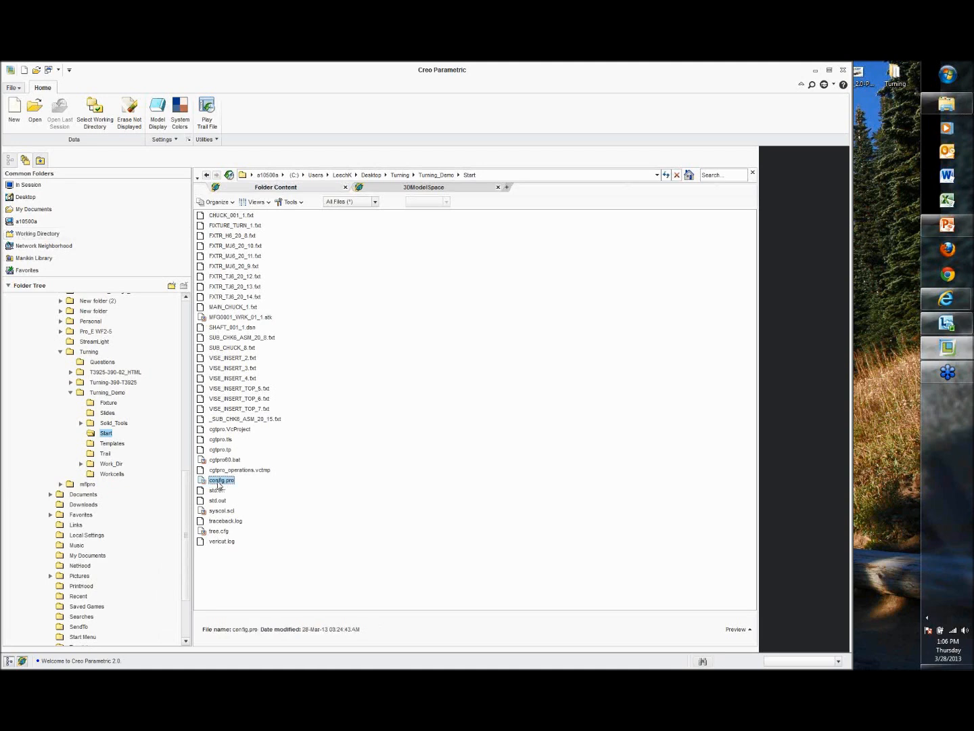
Step: Open Windows Explorer and navigate to the Desktop\Turning\Turning_Demo\Start folder
{"action": "right_click", "coordinate": [951, 104]}
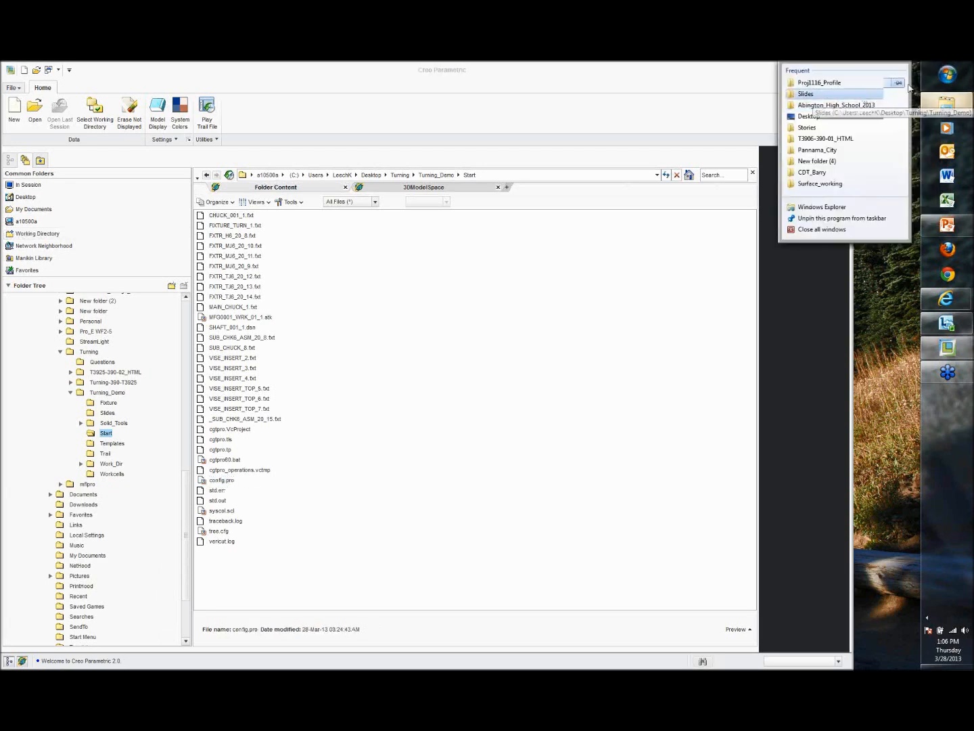
{"action": "right_click", "coordinate": [953, 77]}
{"action": "left_click", "coordinate": [916, 92]}
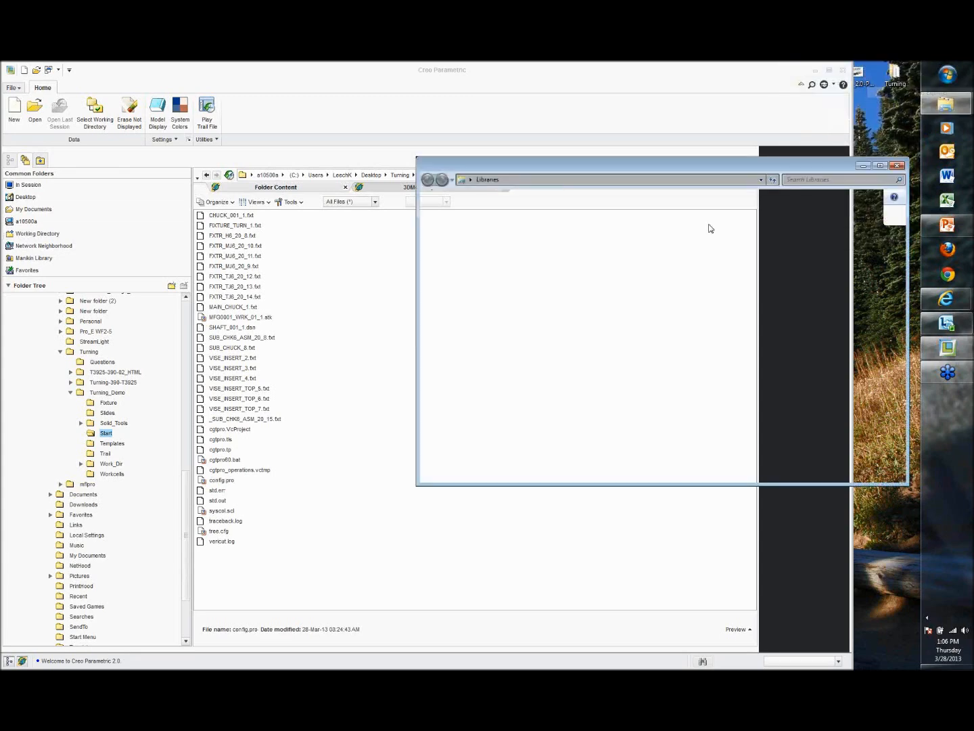
{"action": "left_click", "coordinate": [457, 225]}
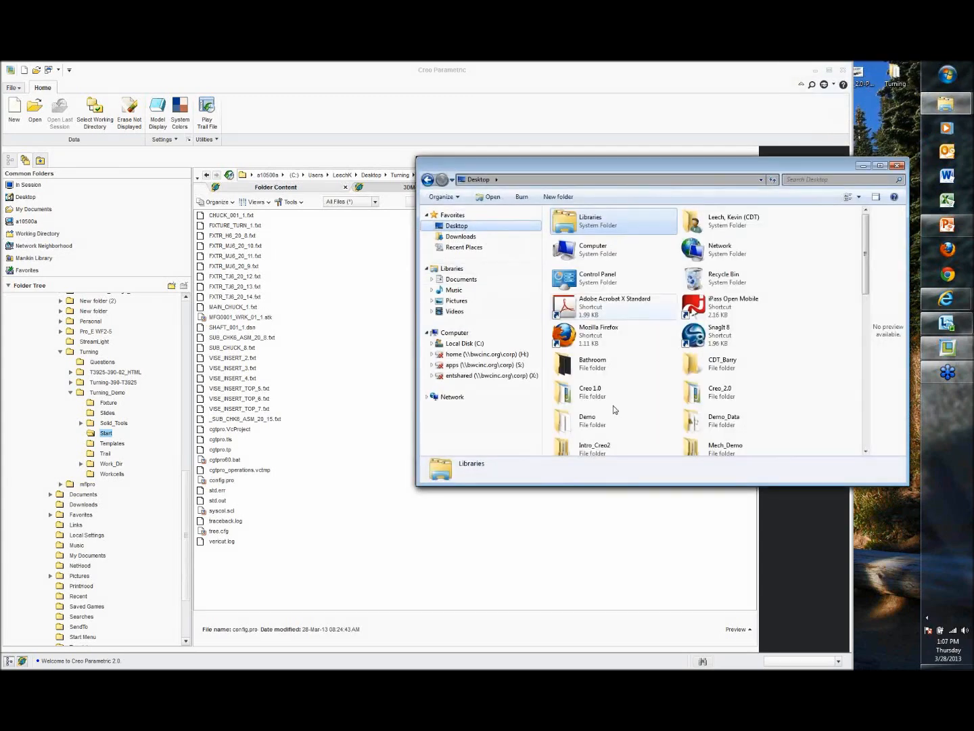
{"action": "double_click", "coordinate": [583, 417]}
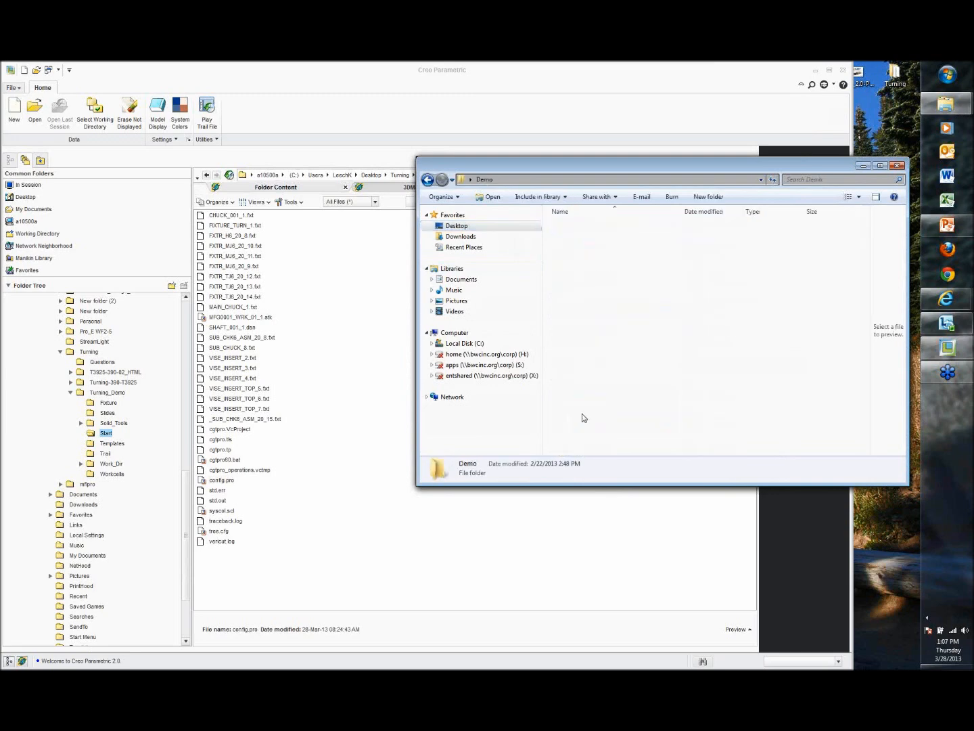
{"action": "key", "text": "BackSpace"}
{"action": "scroll", "coordinate": [721, 314], "scroll_direction": "down", "scroll_amount": 5}
{"action": "double_click", "coordinate": [720, 315]}
{"action": "left_click", "coordinate": [585, 249]}
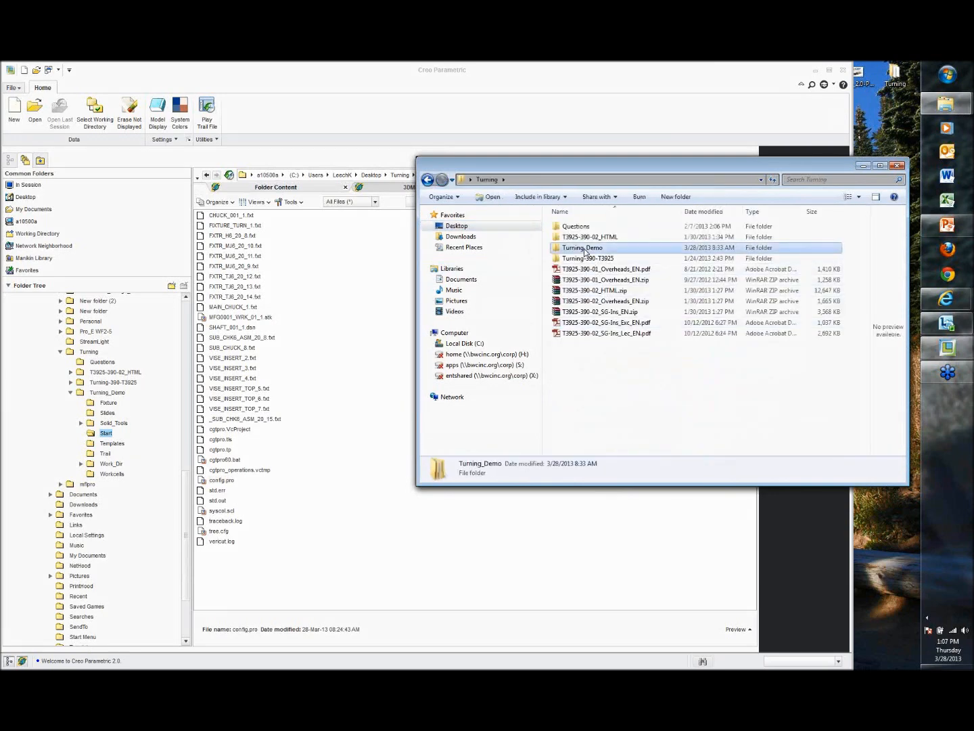
{"action": "double_click", "coordinate": [585, 249]}
{"action": "double_click", "coordinate": [571, 258]}
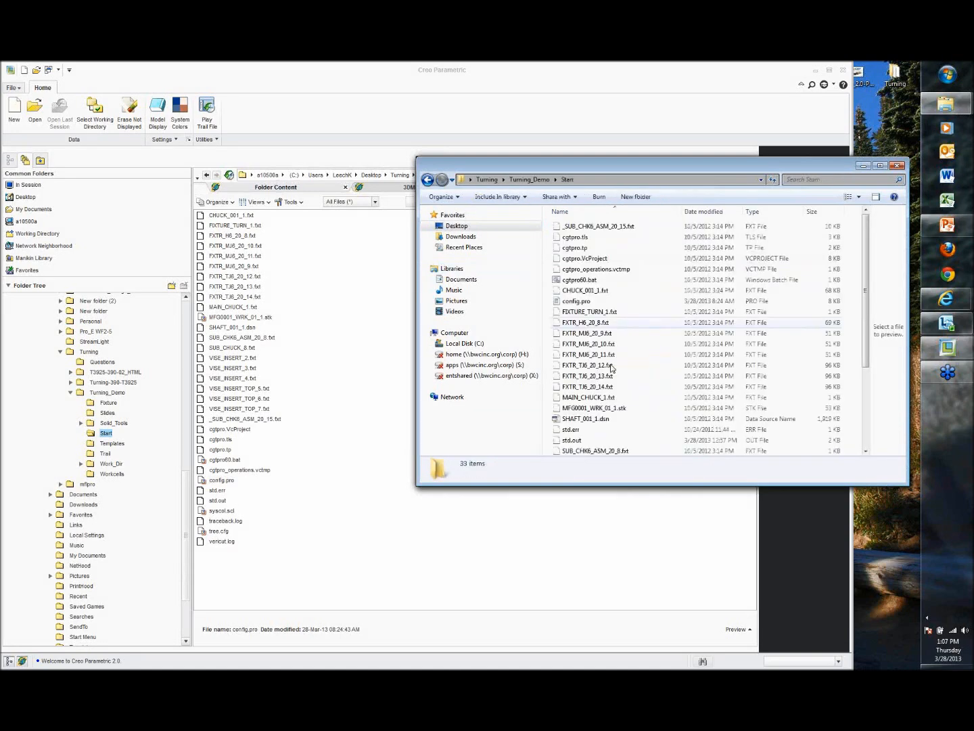
Step: Open config.pro in WordPad, read through its settings and search paths, and close it
{"action": "scroll", "coordinate": [595, 369], "scroll_direction": "down", "scroll_amount": 4}
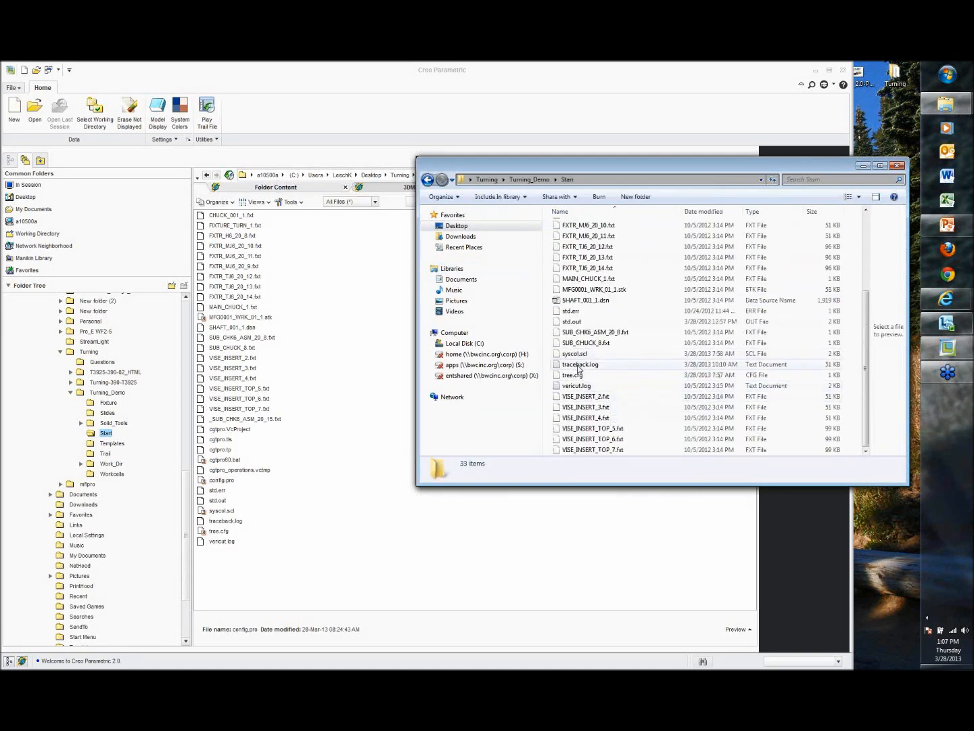
{"action": "scroll", "coordinate": [609, 390], "scroll_direction": "up", "scroll_amount": 2}
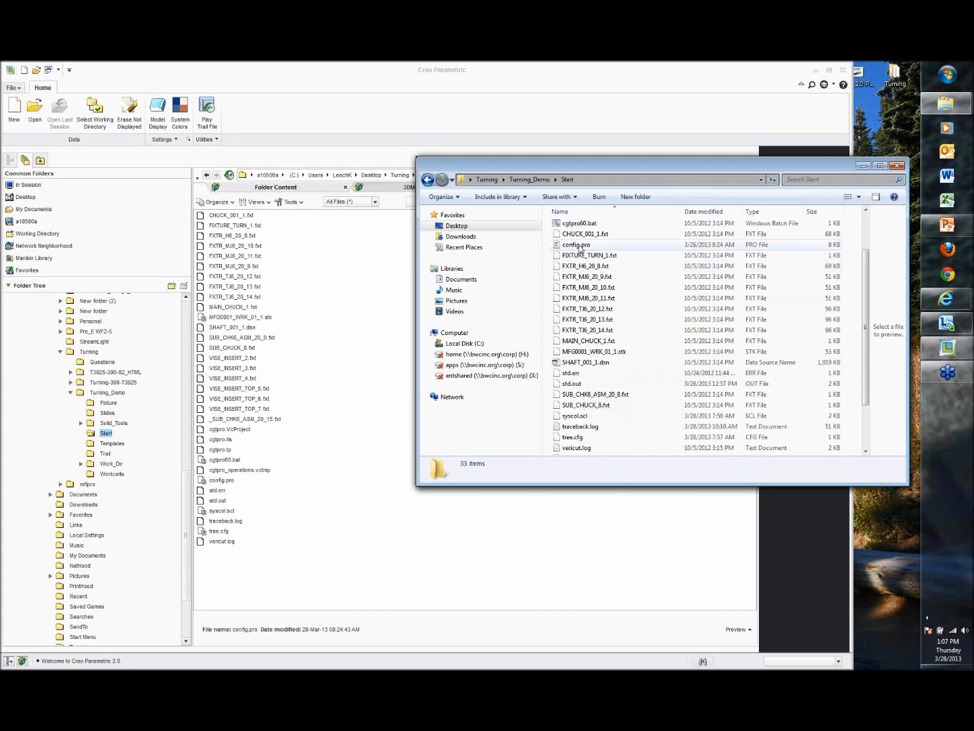
{"action": "left_click", "coordinate": [575, 244]}
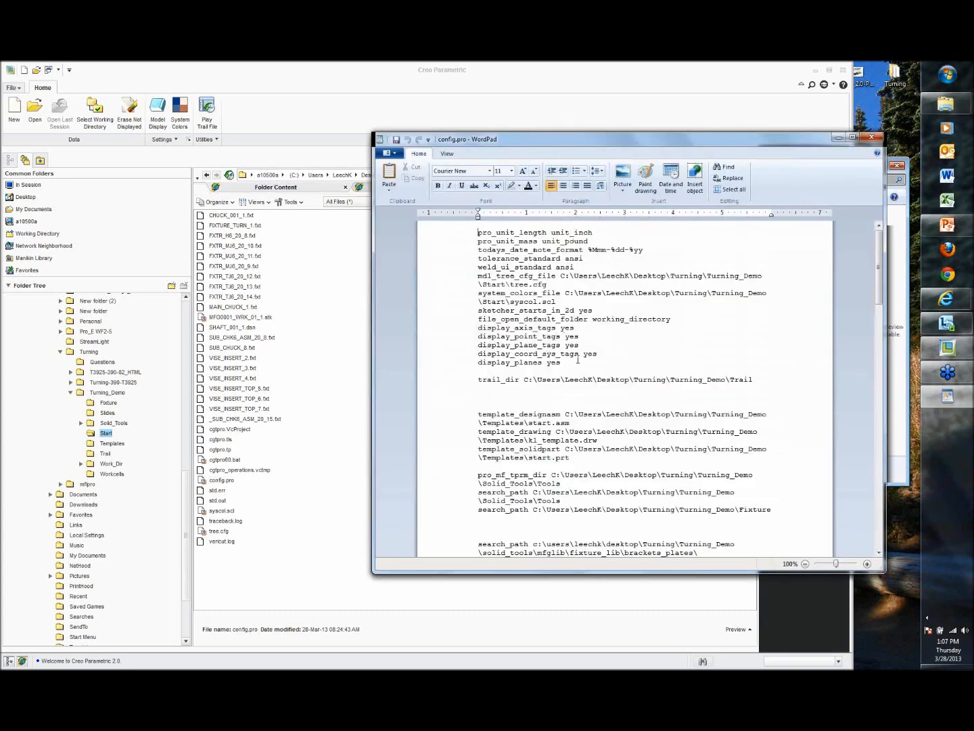
{"action": "scroll", "coordinate": [575, 442], "scroll_direction": "down", "scroll_amount": 4}
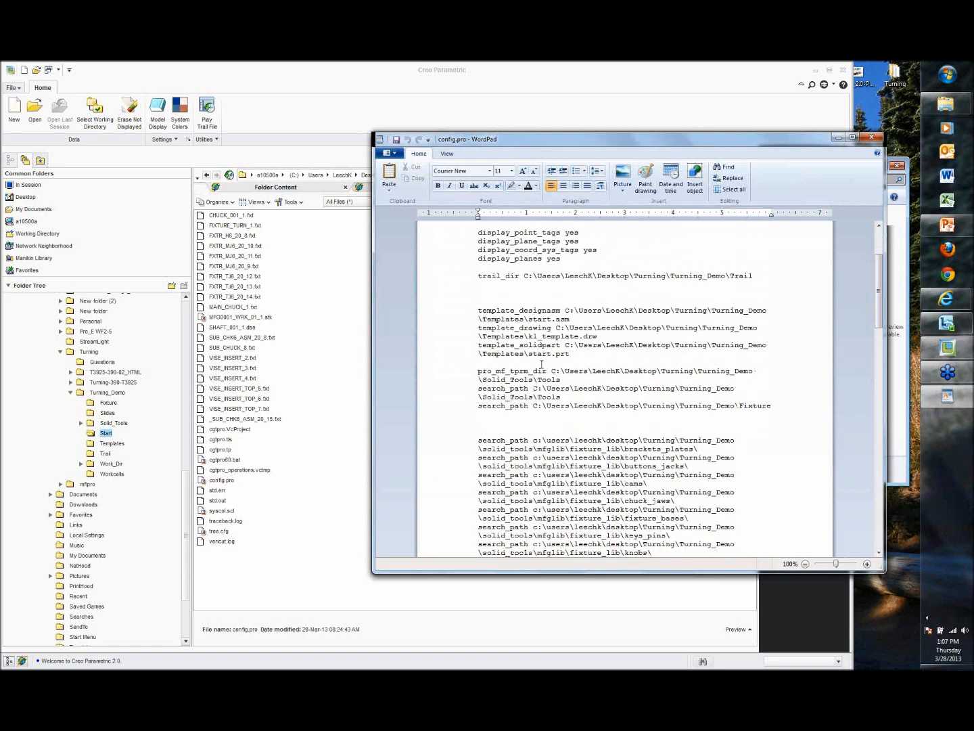
{"action": "scroll", "coordinate": [535, 387], "scroll_direction": "down", "scroll_amount": 5}
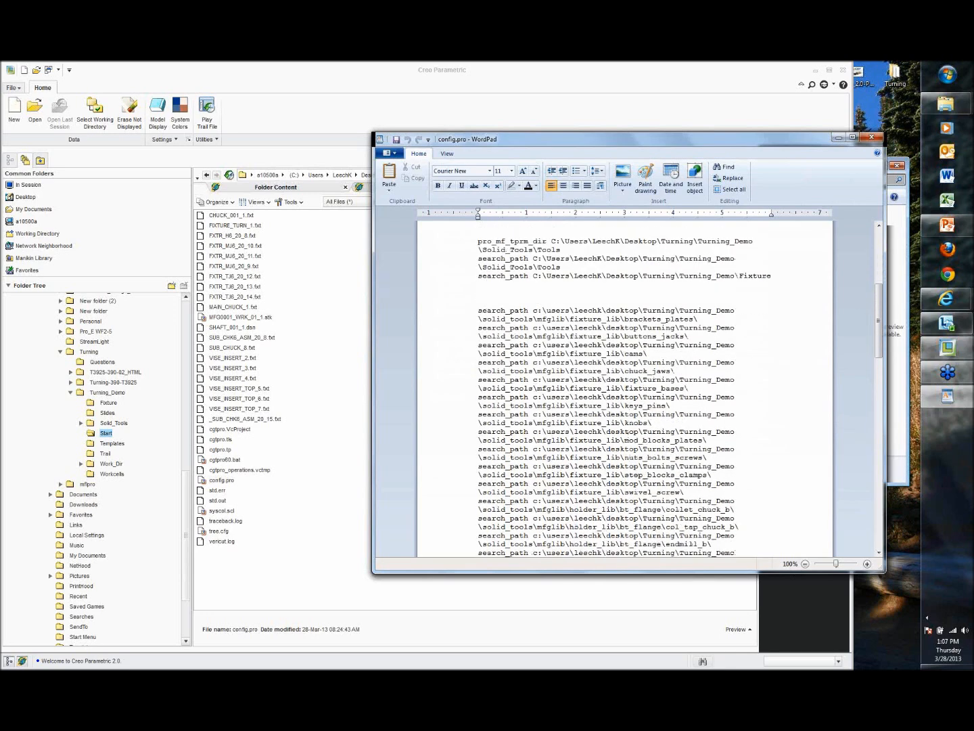
{"action": "scroll", "coordinate": [650, 492], "scroll_direction": "down", "scroll_amount": 15}
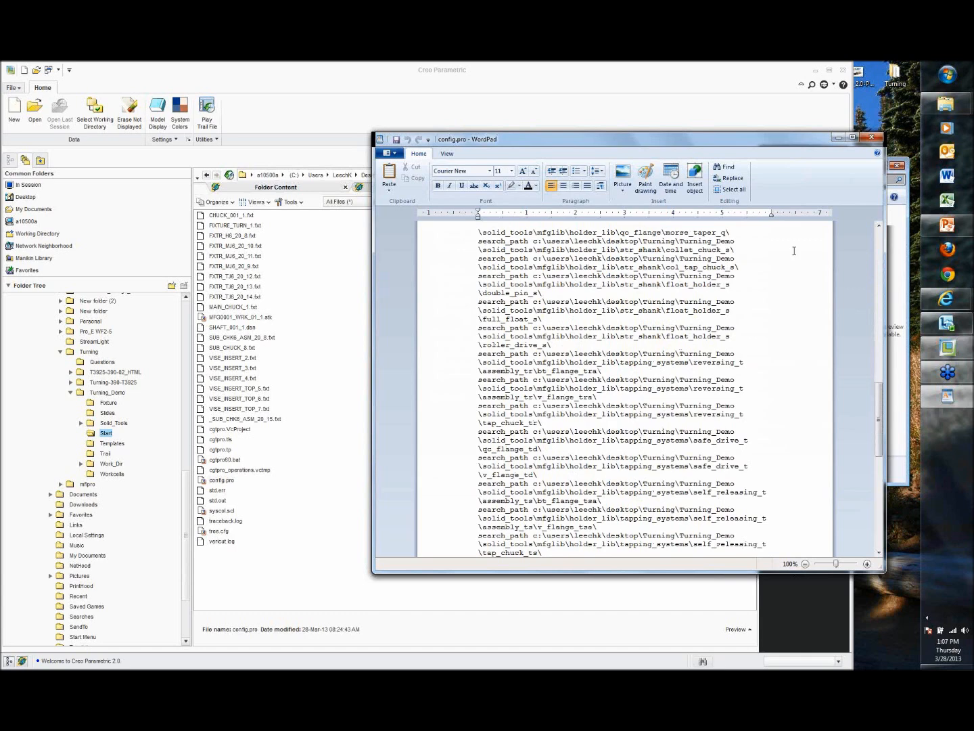
{"action": "left_click", "coordinate": [877, 138]}
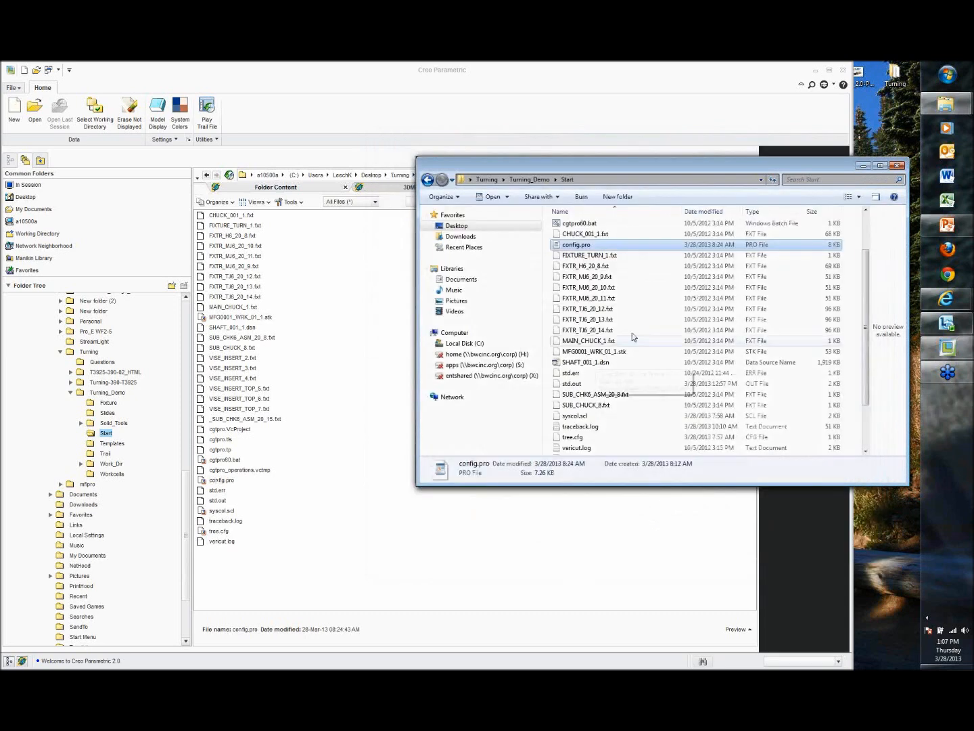
Step: Browse the Solid_Tools, Fixture and Templates folders, previewing the fixture_turn, main_chuck and sub_chuck assemblies
{"action": "double_click", "coordinate": [112, 423]}
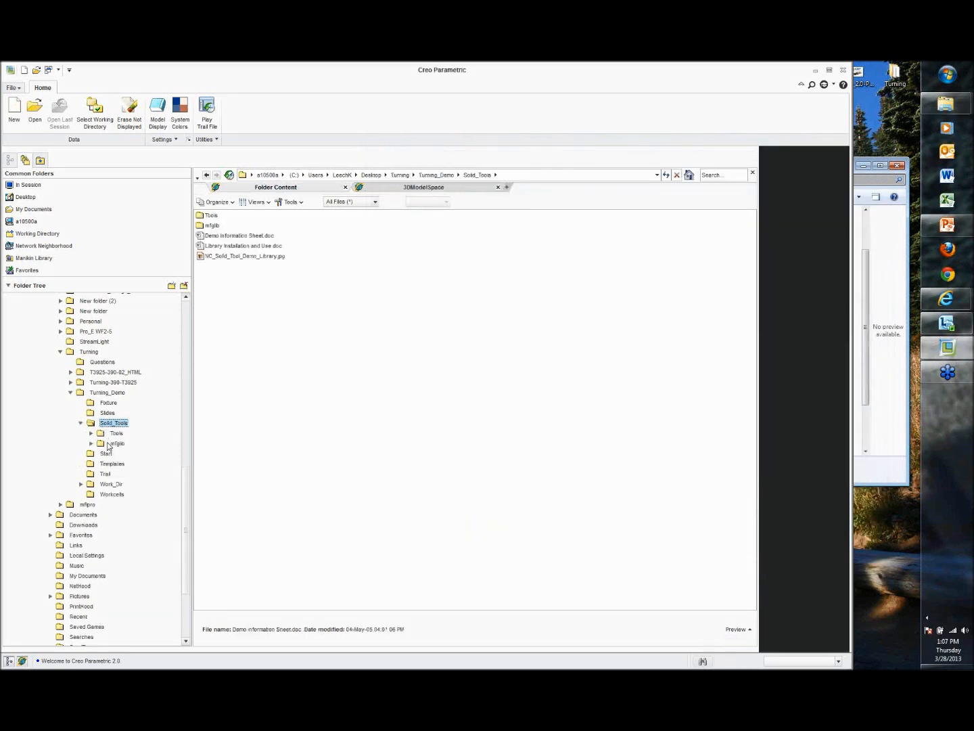
{"action": "double_click", "coordinate": [117, 443]}
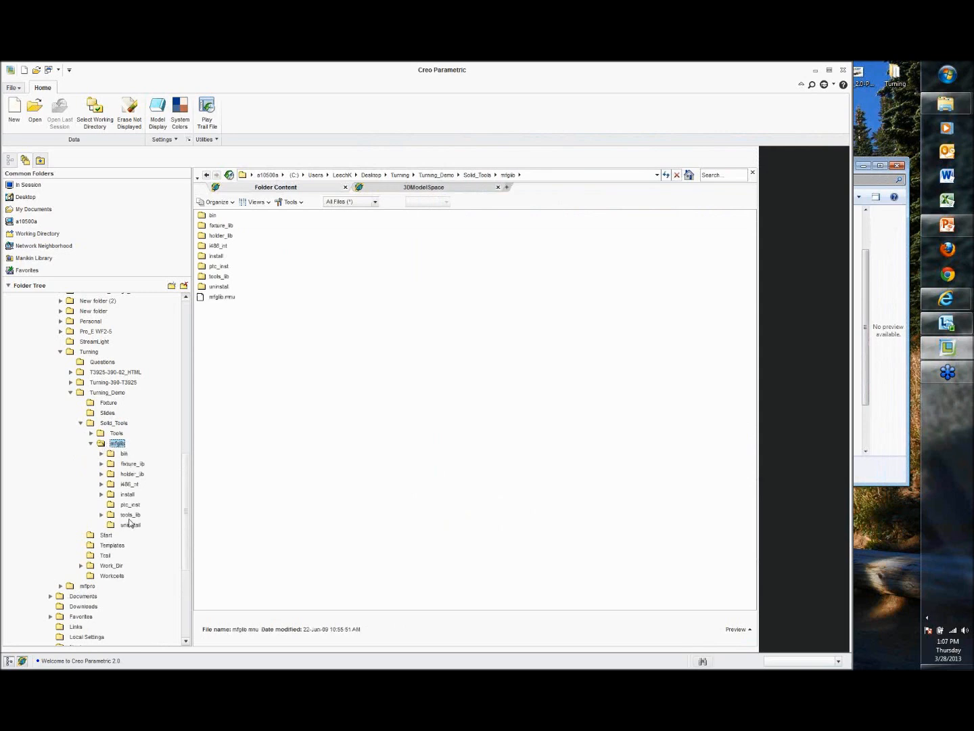
{"action": "left_click", "coordinate": [107, 406]}
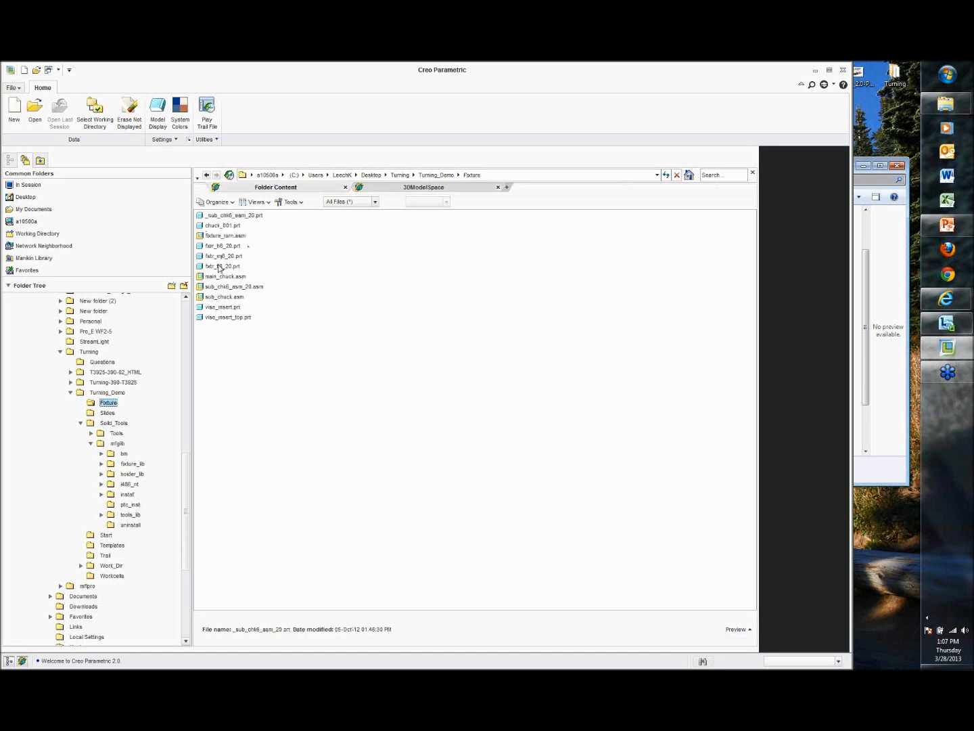
{"action": "left_click", "coordinate": [226, 236]}
{"action": "left_click", "coordinate": [736, 630]}
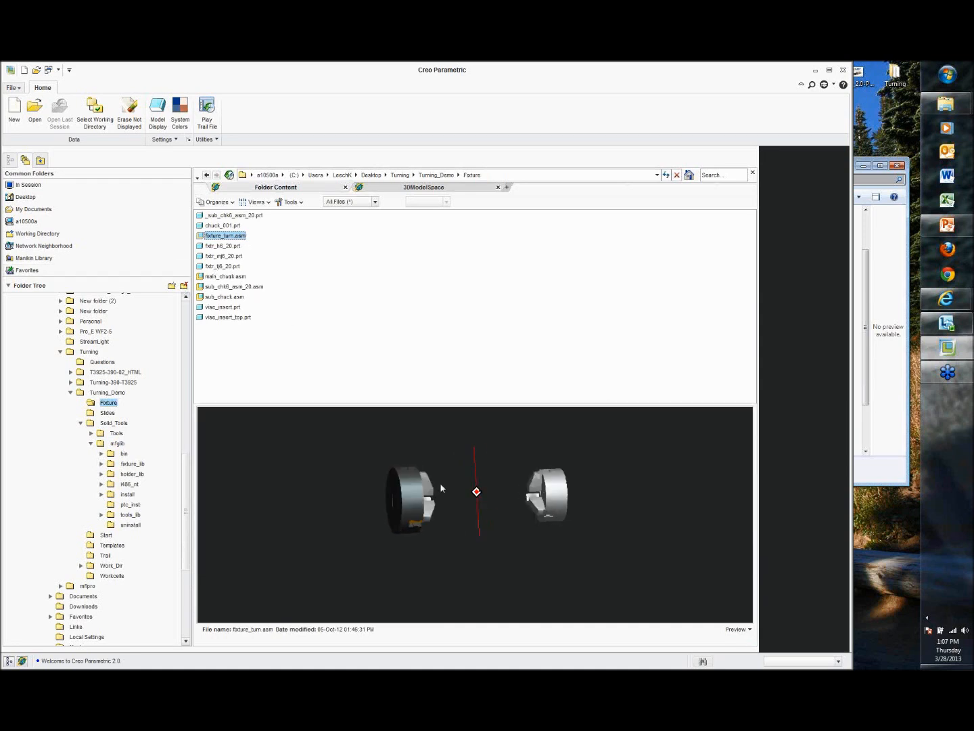
{"action": "left_click", "coordinate": [228, 278]}
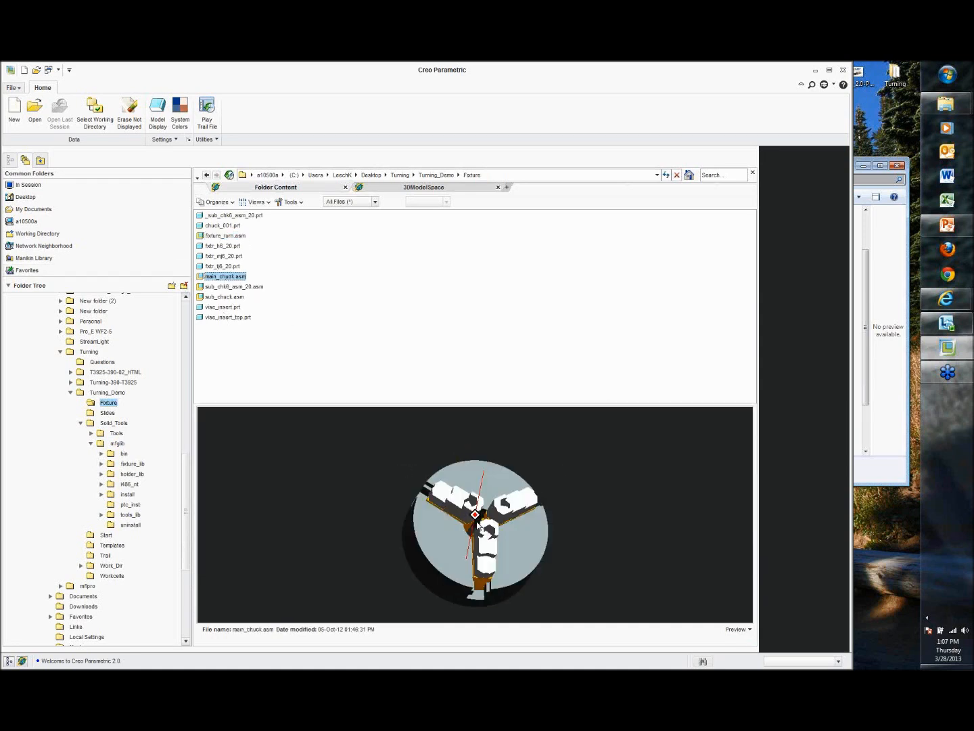
{"action": "left_click", "coordinate": [215, 287]}
{"action": "left_click", "coordinate": [214, 297]}
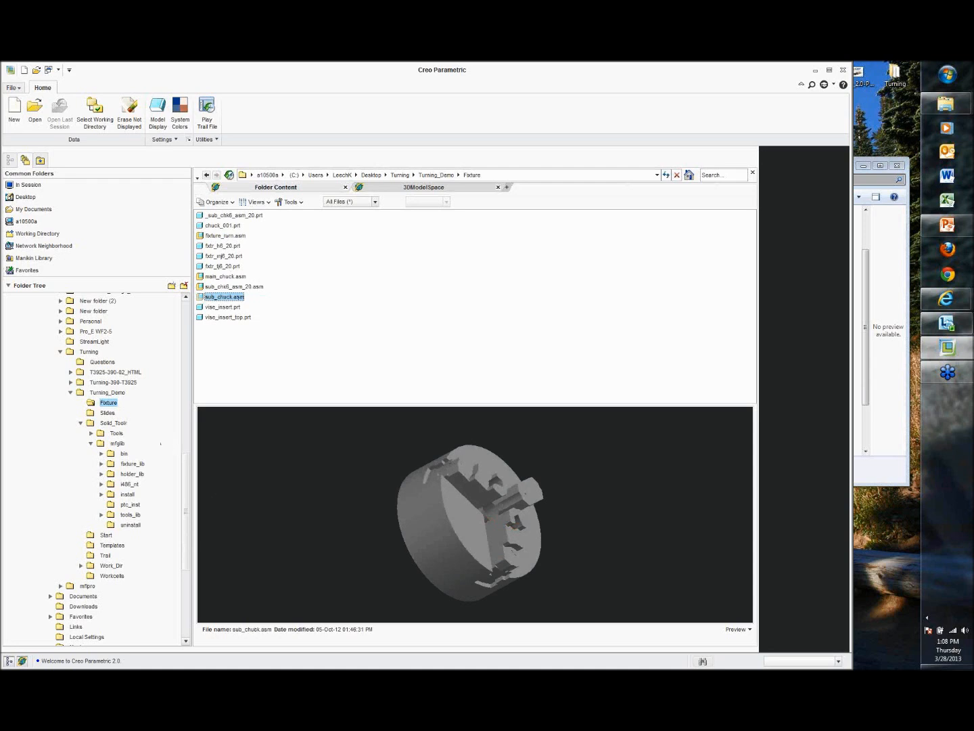
{"action": "left_click", "coordinate": [117, 546]}
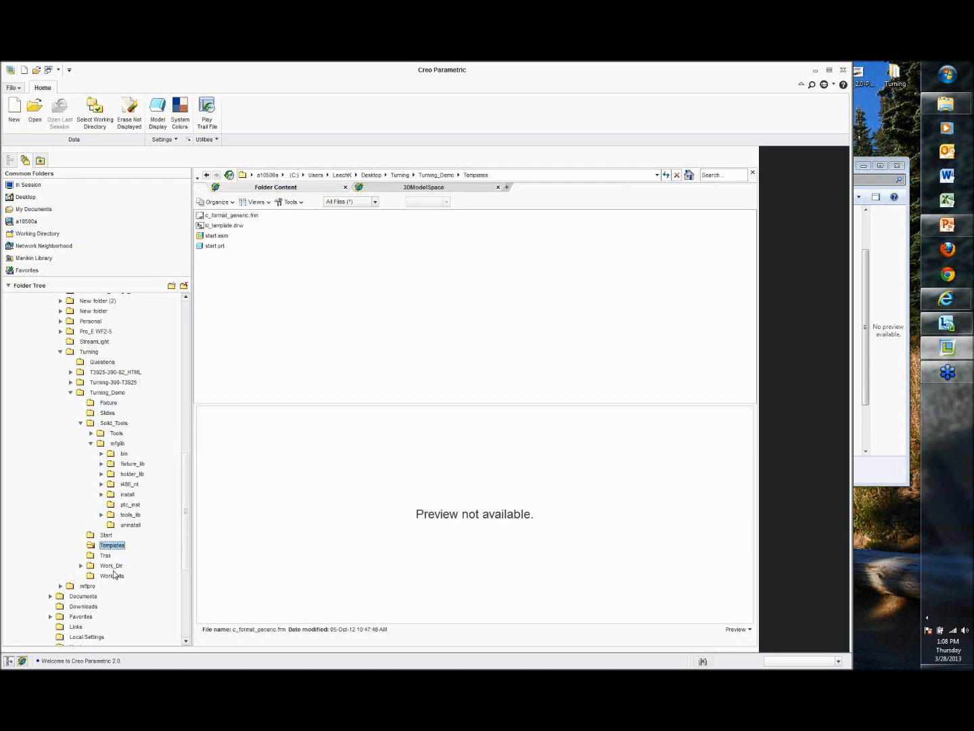
{"action": "left_click", "coordinate": [80, 424]}
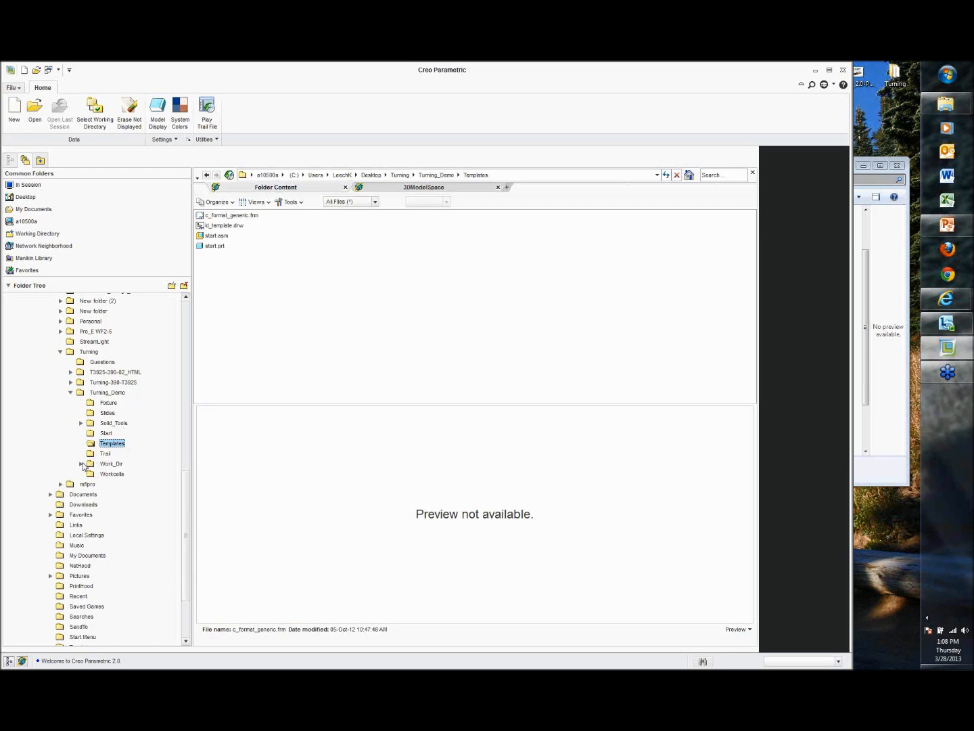
Step: Make the Work_Dir\Proj1116_Profile folder the working directory
{"action": "left_click", "coordinate": [82, 464]}
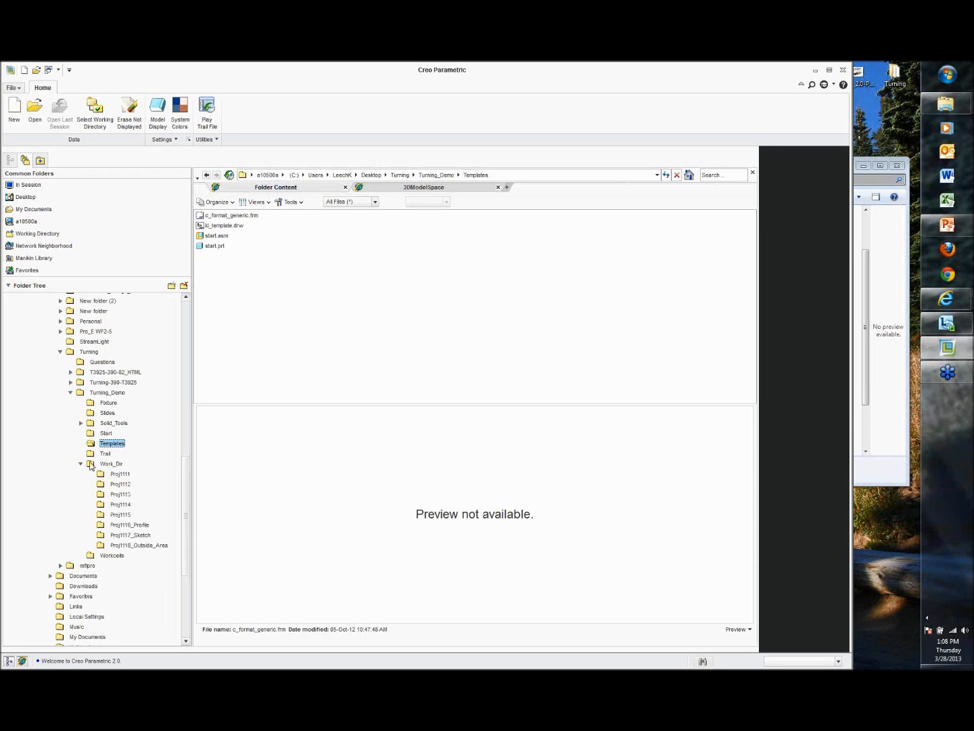
{"action": "left_click", "coordinate": [129, 526]}
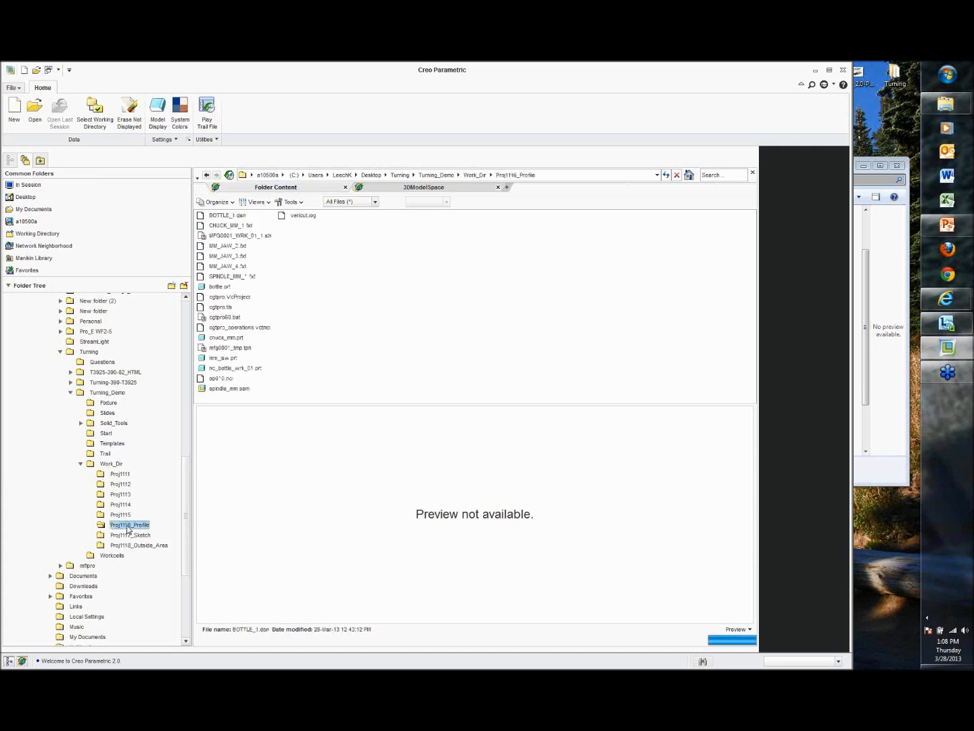
{"action": "right_click", "coordinate": [133, 527]}
{"action": "left_click", "coordinate": [166, 589]}
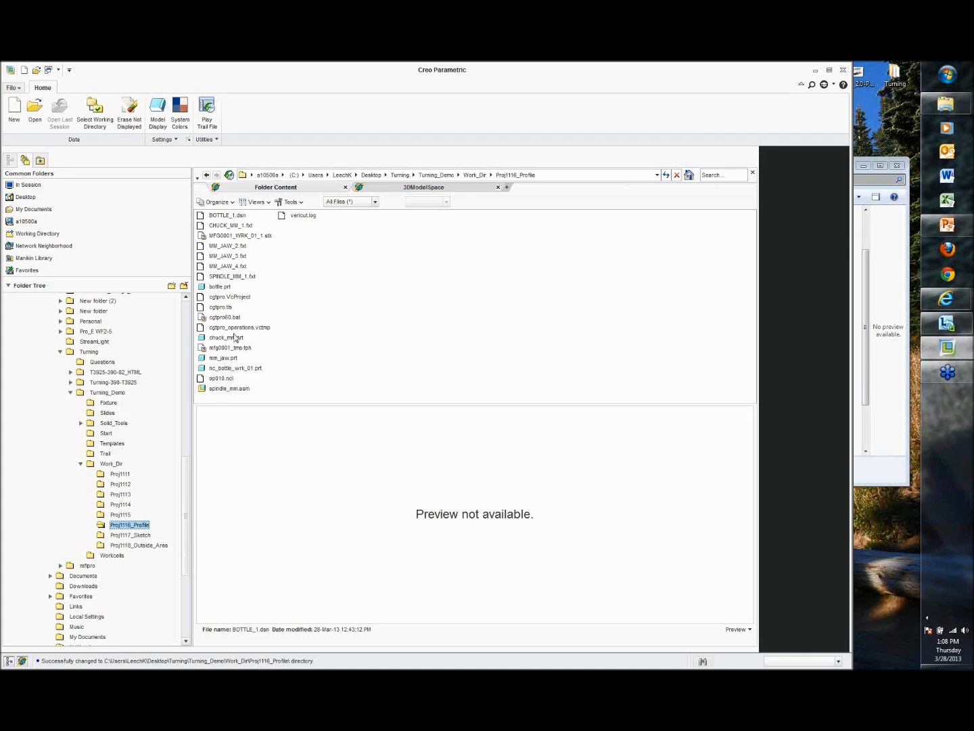
Step: Open the bottle.prt part from the working directory
{"action": "left_click", "coordinate": [224, 288]}
{"action": "double_click", "coordinate": [225, 288]}
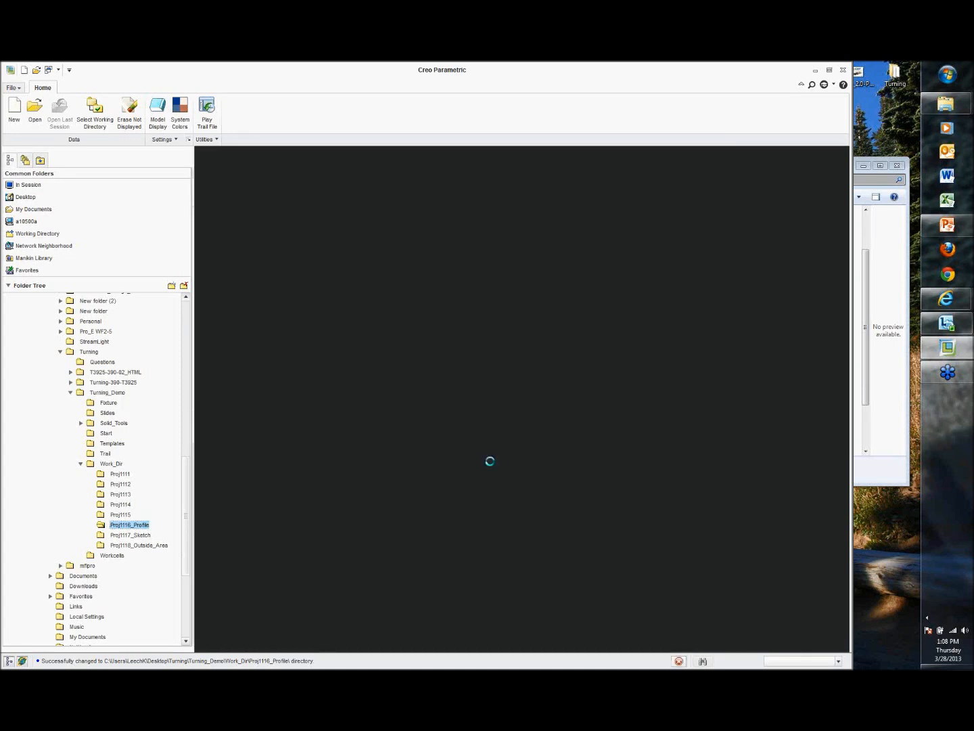
{"action": "middle_click_drag", "start_coordinate": [491, 460], "coordinate": [251, 355]}
Step: Edit the definition of Revolve 1 and open its internal section sketch for editing
{"action": "left_click", "coordinate": [38, 242]}
{"action": "right_click", "coordinate": [41, 242]}
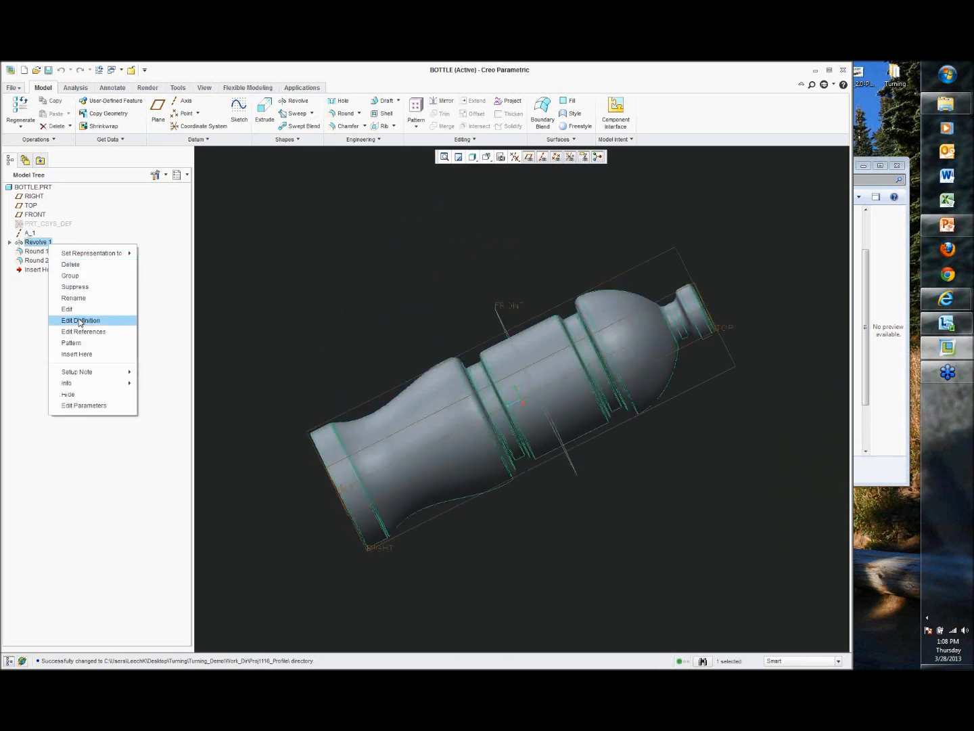
{"action": "left_click", "coordinate": [80, 319]}
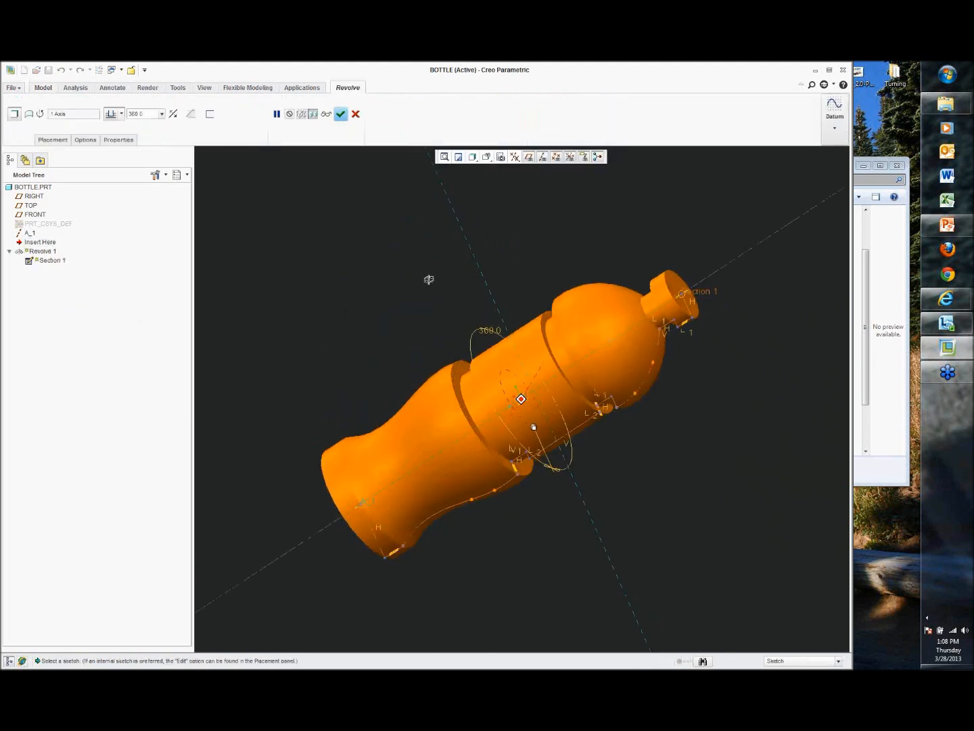
{"action": "left_click", "coordinate": [54, 140]}
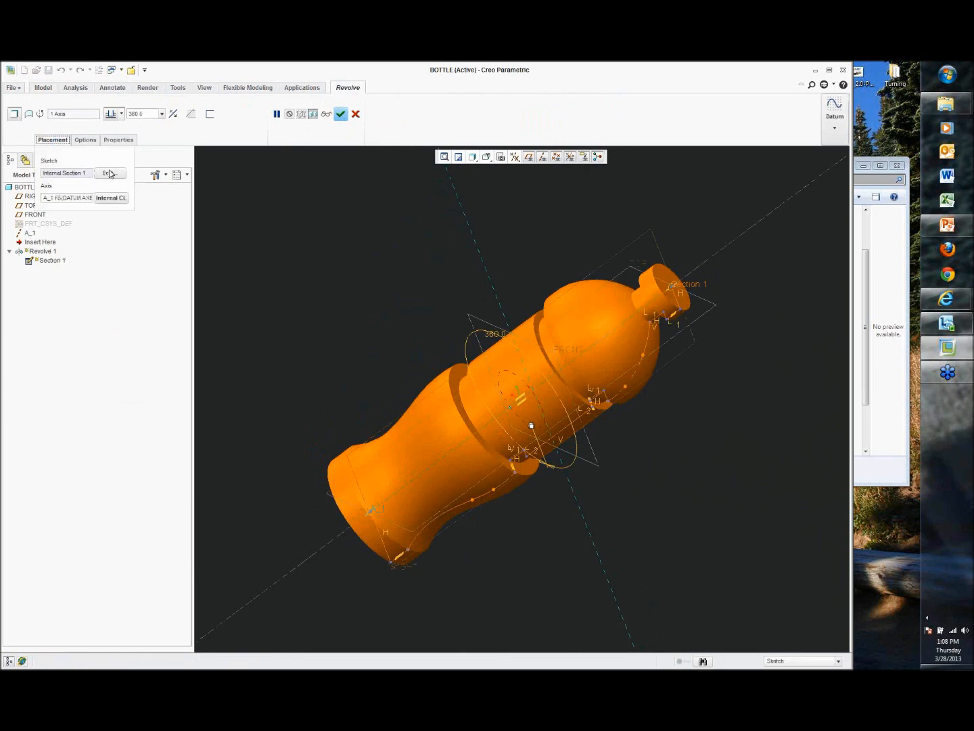
{"action": "left_click", "coordinate": [108, 174]}
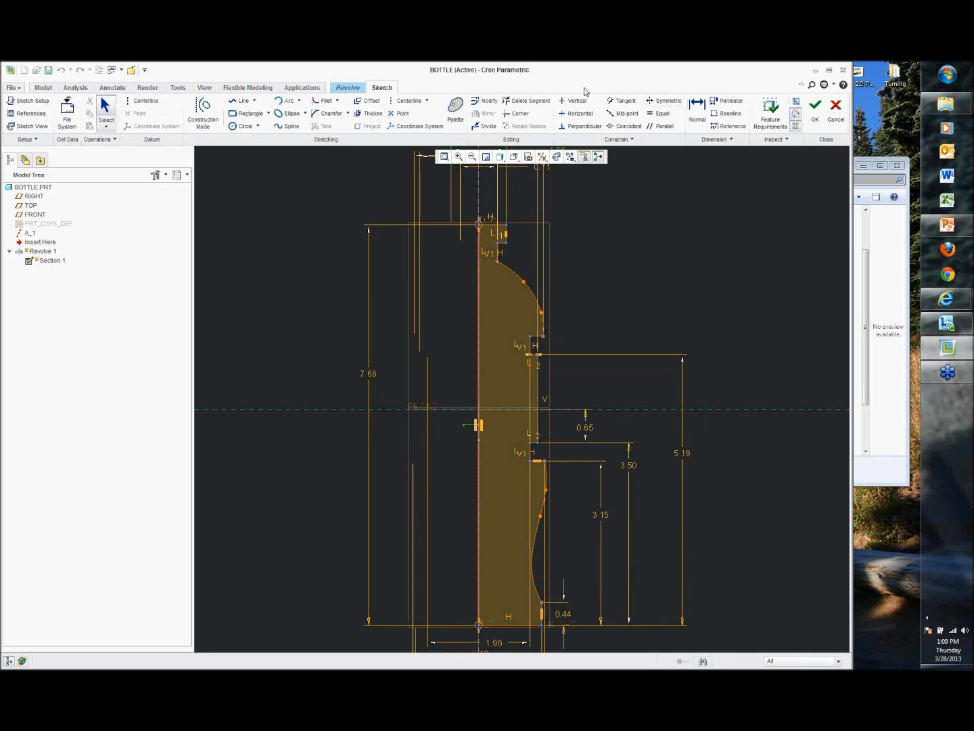
Step: Finish the section sketch and complete the Revolve 1 redefinition
{"action": "middle_click_drag", "start_coordinate": [631, 270], "coordinate": [588, 208]}
{"action": "left_click", "coordinate": [557, 157]}
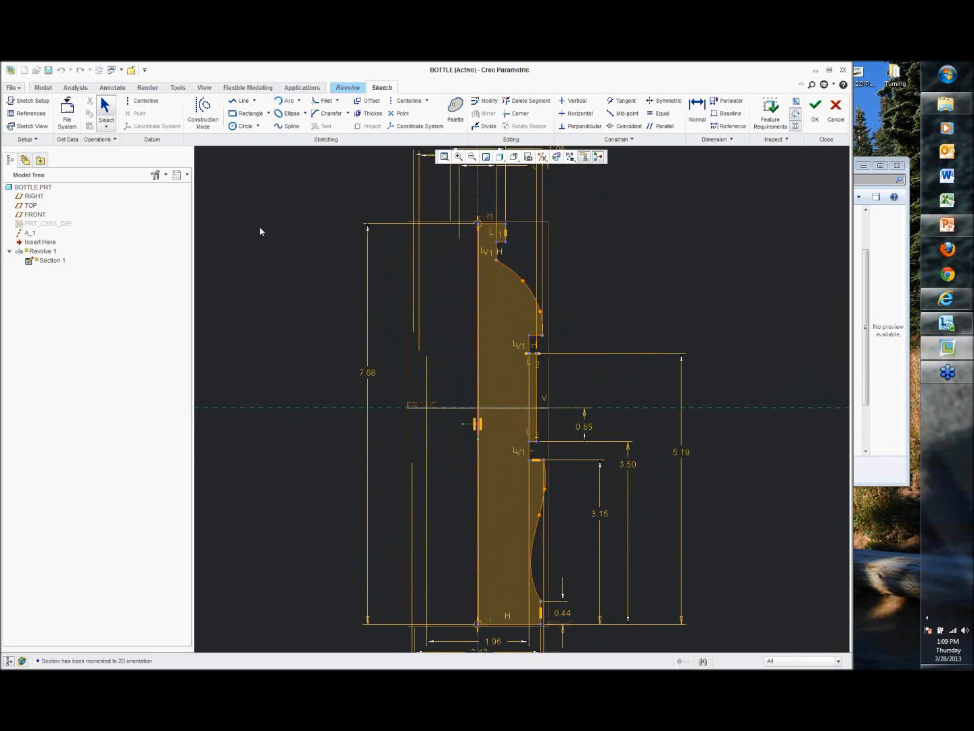
{"action": "scroll", "coordinate": [259, 227], "scroll_direction": "down", "scroll_amount": 2}
{"action": "left_click", "coordinate": [815, 106]}
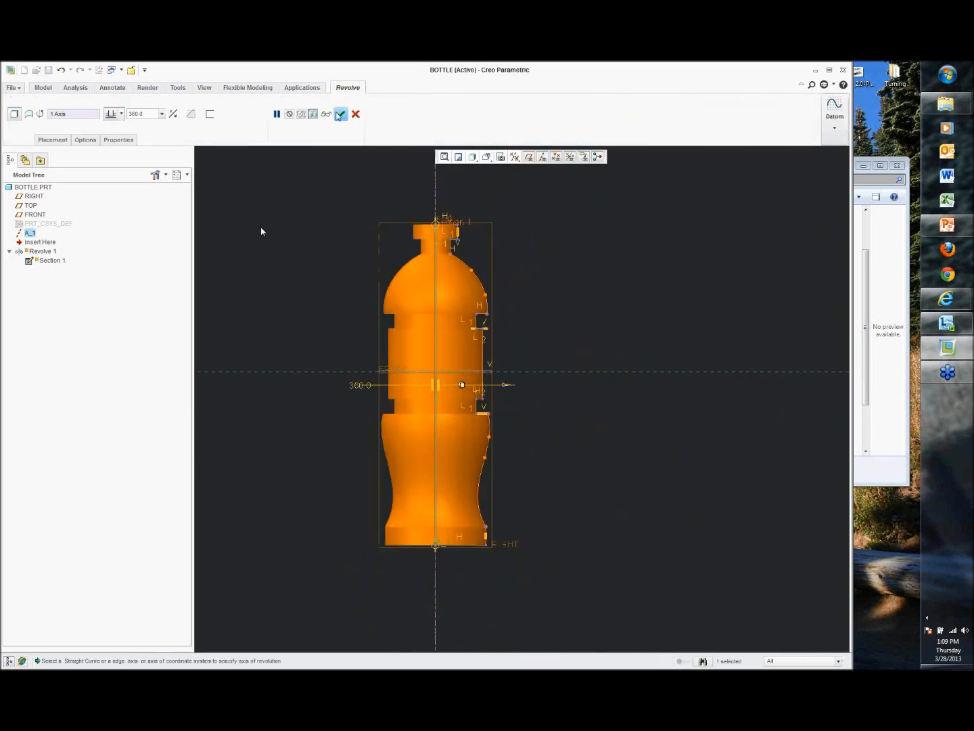
{"action": "left_click", "coordinate": [340, 114]}
{"action": "mouse_move", "coordinate": [290, 246]}
{"action": "middle_mouse_down"}
{"action": "mouse_move", "coordinate": [350, 187]}
{"action": "mouse_move", "coordinate": [284, 210]}
{"action": "middle_mouse_up"}
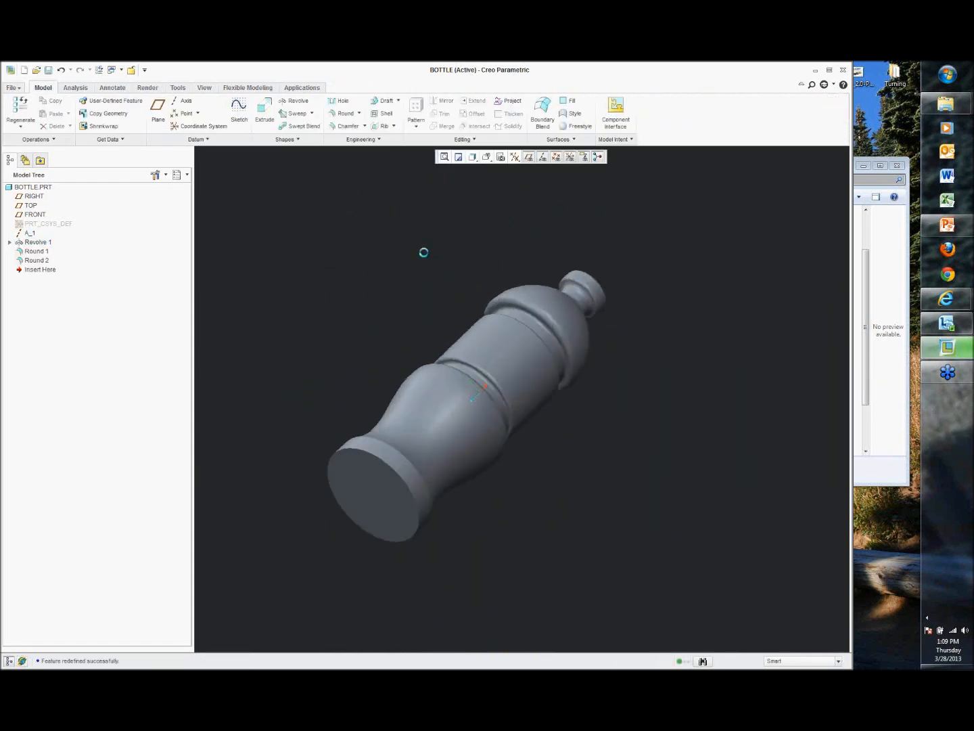
Step: Create a new Manufacturing NC Assembly named Bottle_Nc5 using the default template
{"action": "left_click", "coordinate": [206, 89]}
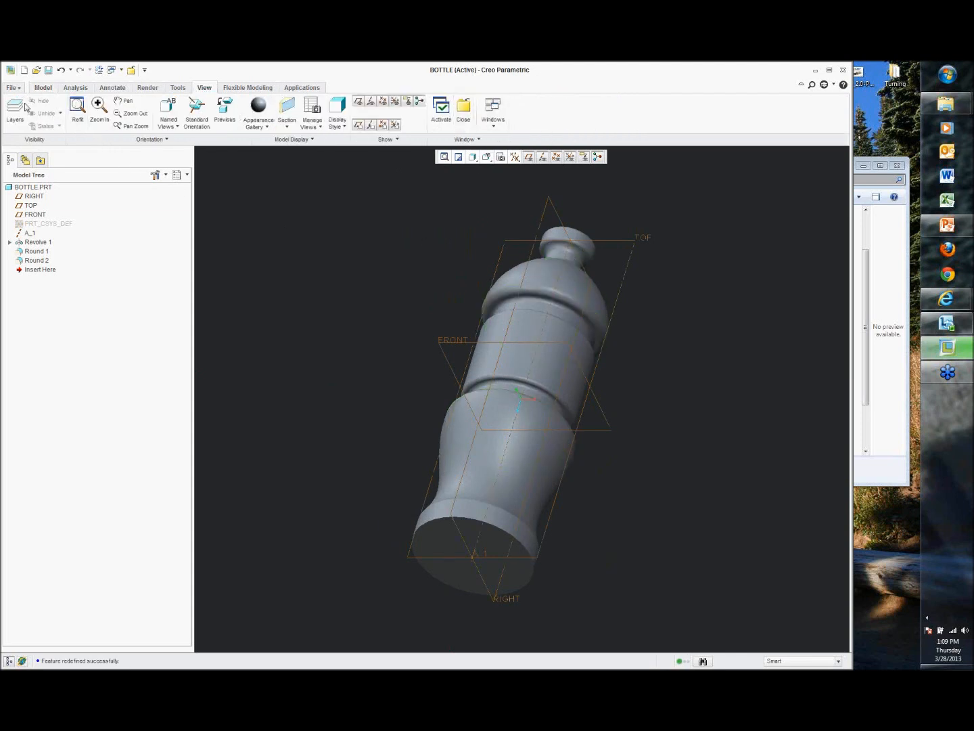
{"action": "left_click", "coordinate": [10, 88]}
{"action": "left_click", "coordinate": [9, 89]}
{"action": "left_click", "coordinate": [23, 71]}
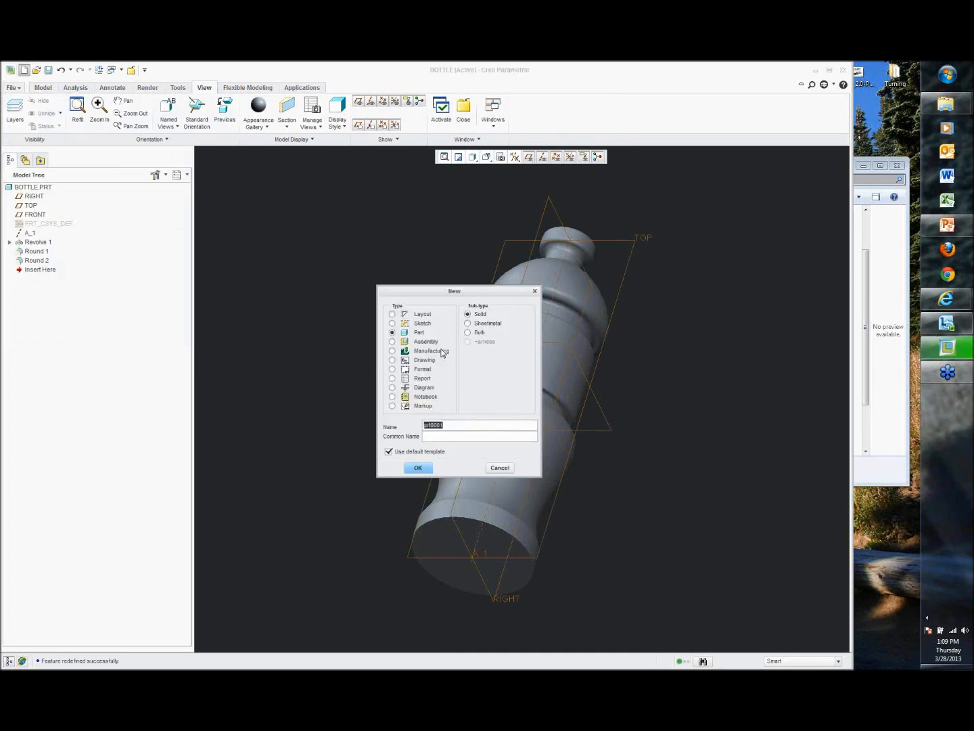
{"action": "type", "text": "Bottle_Nc5"}
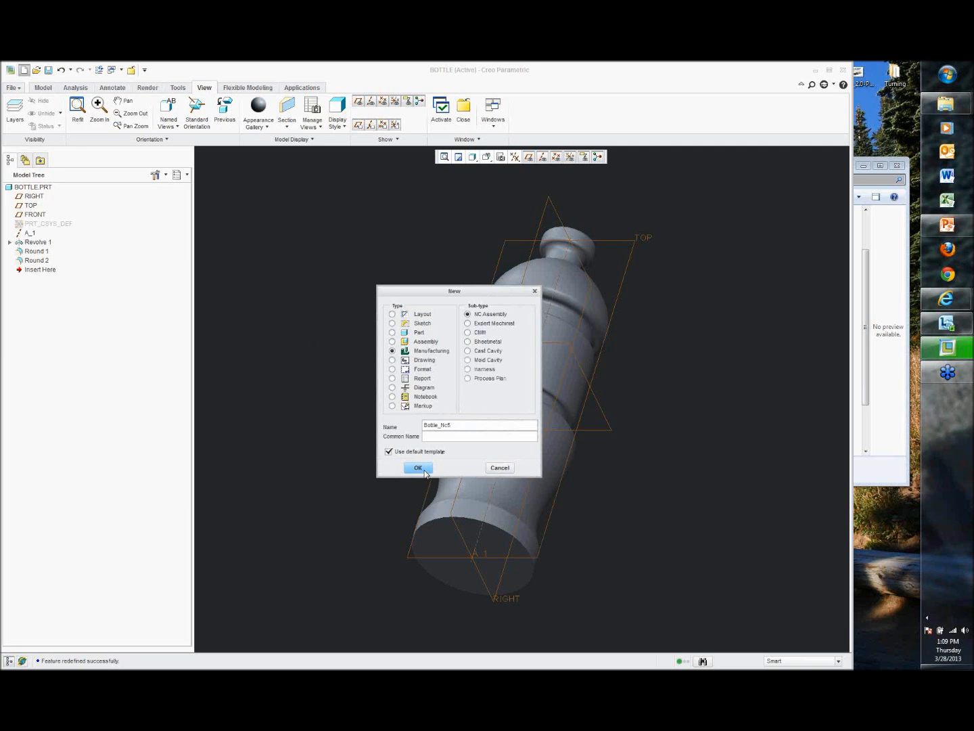
{"action": "left_click", "coordinate": [425, 471]}
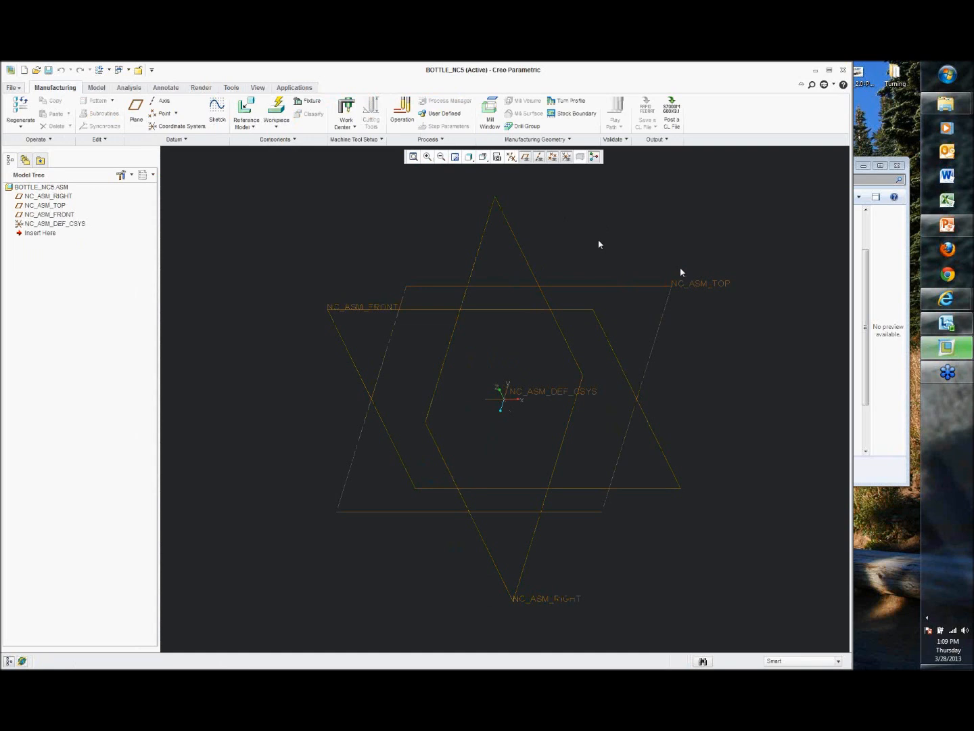
Step: Add a Lathe work center, accepting the default LATHE01 settings
{"action": "left_click", "coordinate": [346, 123]}
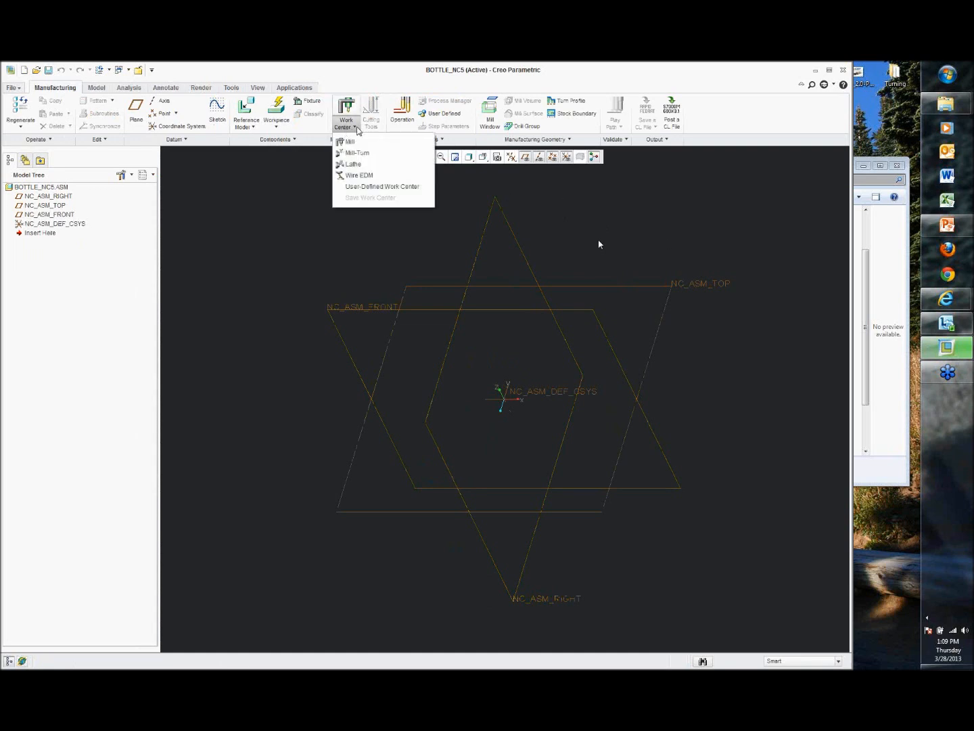
{"action": "left_click", "coordinate": [346, 165]}
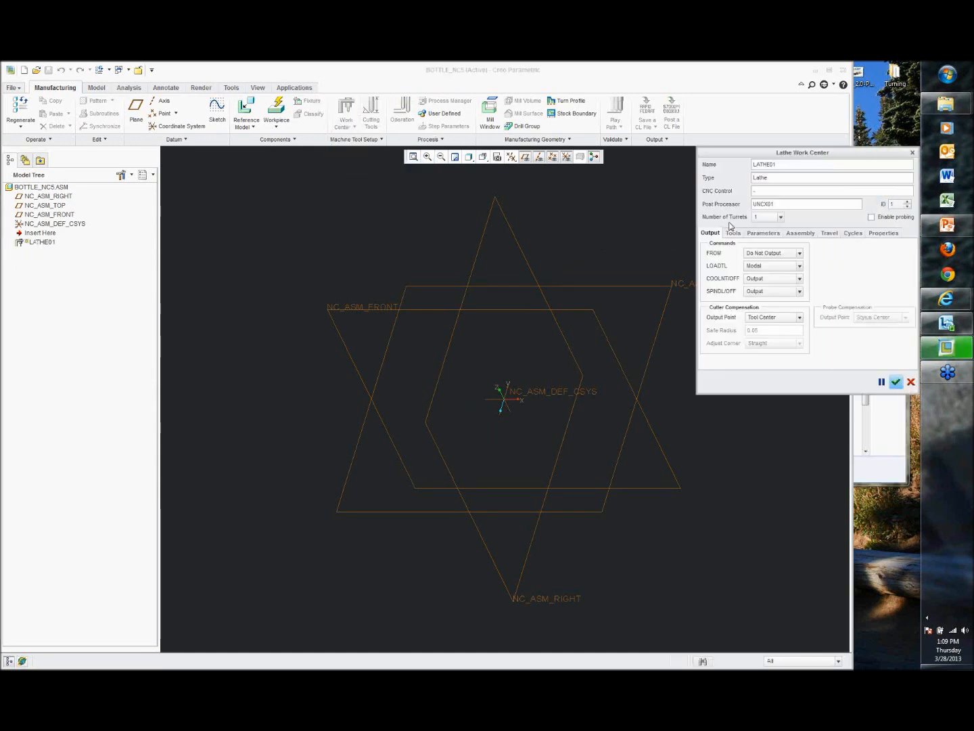
{"action": "left_click", "coordinate": [896, 383]}
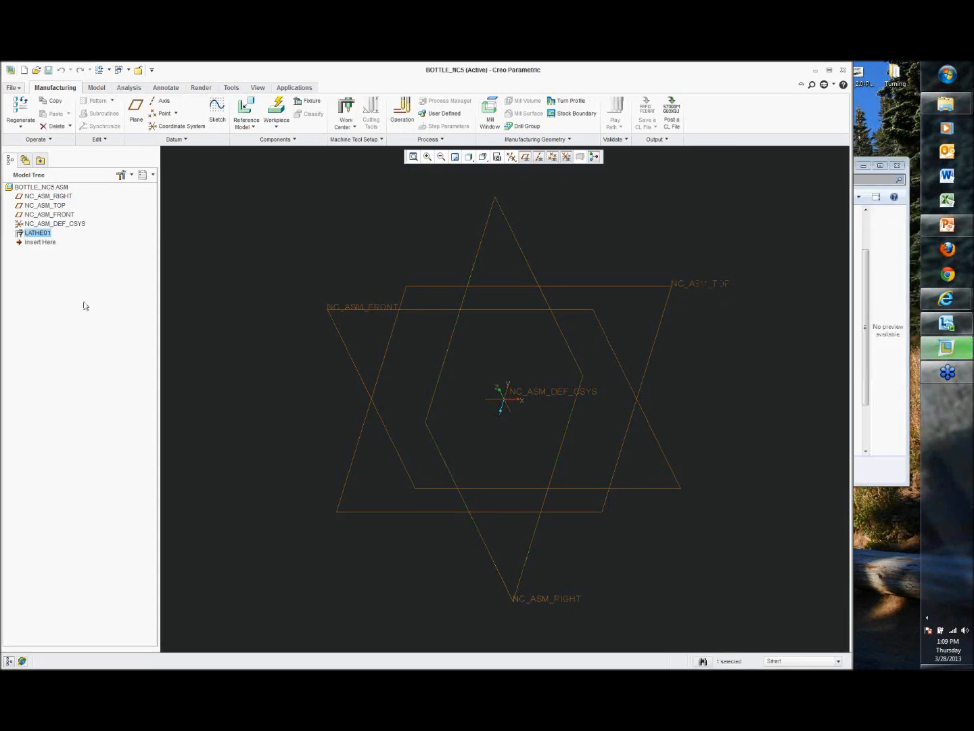
Step: Start a new operation and add the spindle_mm assembly as a fixture component placed with the Default constraint
{"action": "left_click", "coordinate": [236, 239]}
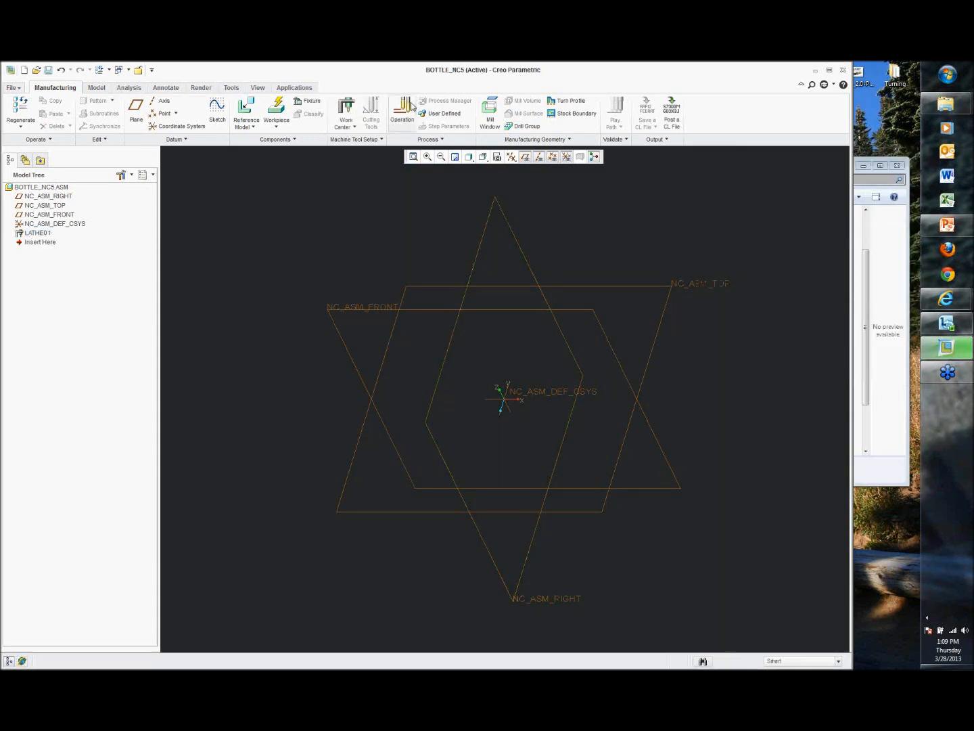
{"action": "left_click", "coordinate": [402, 110]}
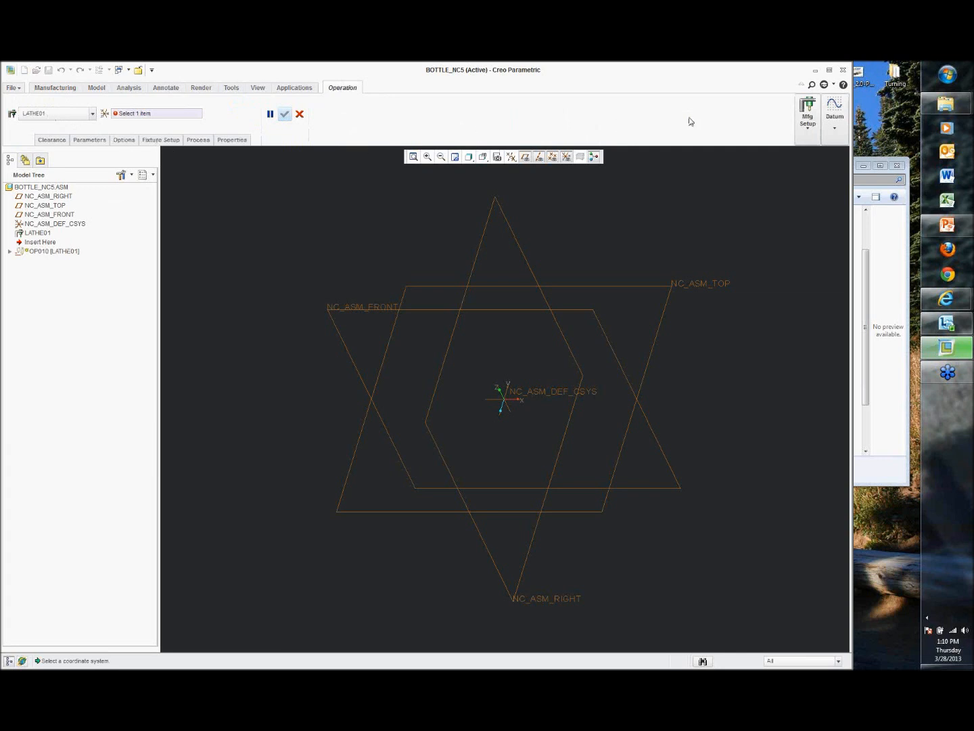
{"action": "left_click", "coordinate": [163, 140]}
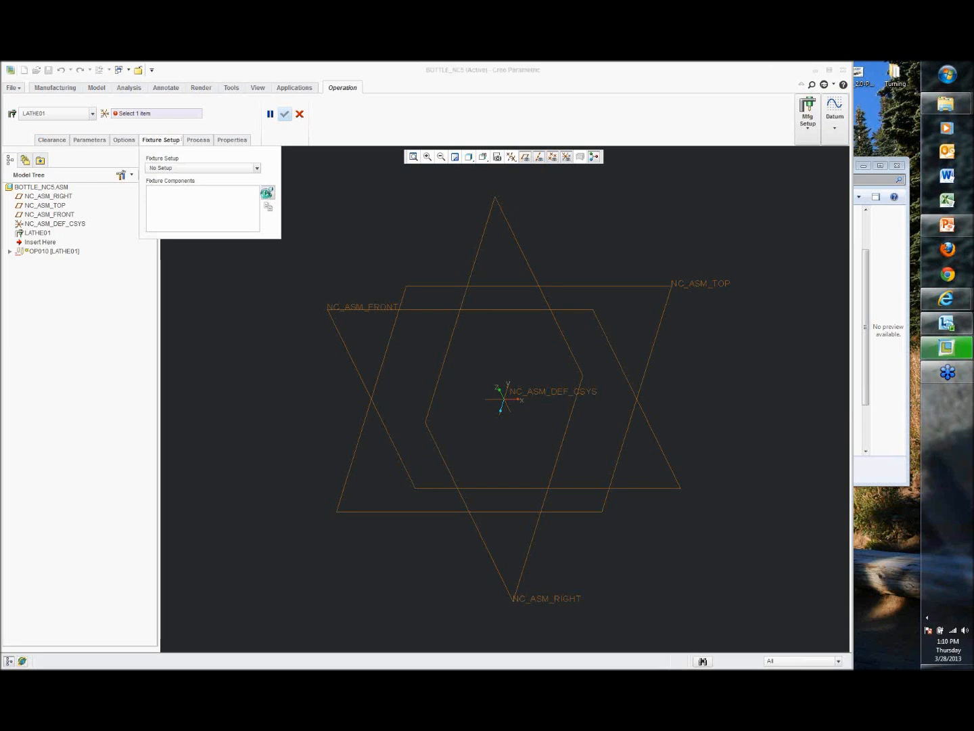
{"action": "left_click", "coordinate": [268, 194]}
{"action": "left_click", "coordinate": [392, 343]}
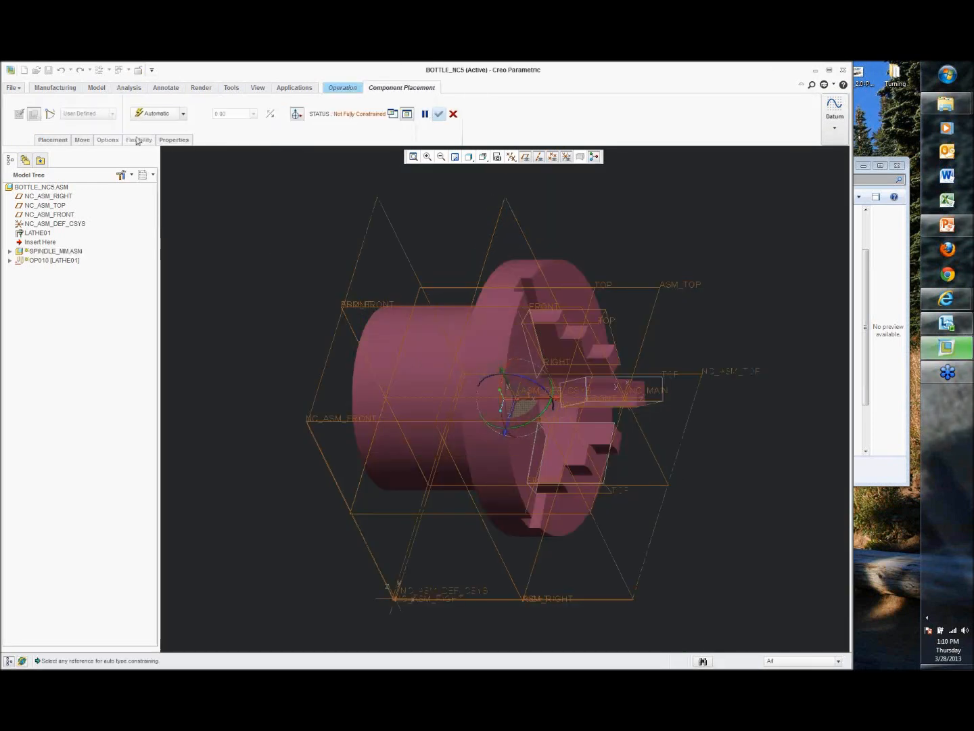
{"action": "left_click", "coordinate": [154, 115]}
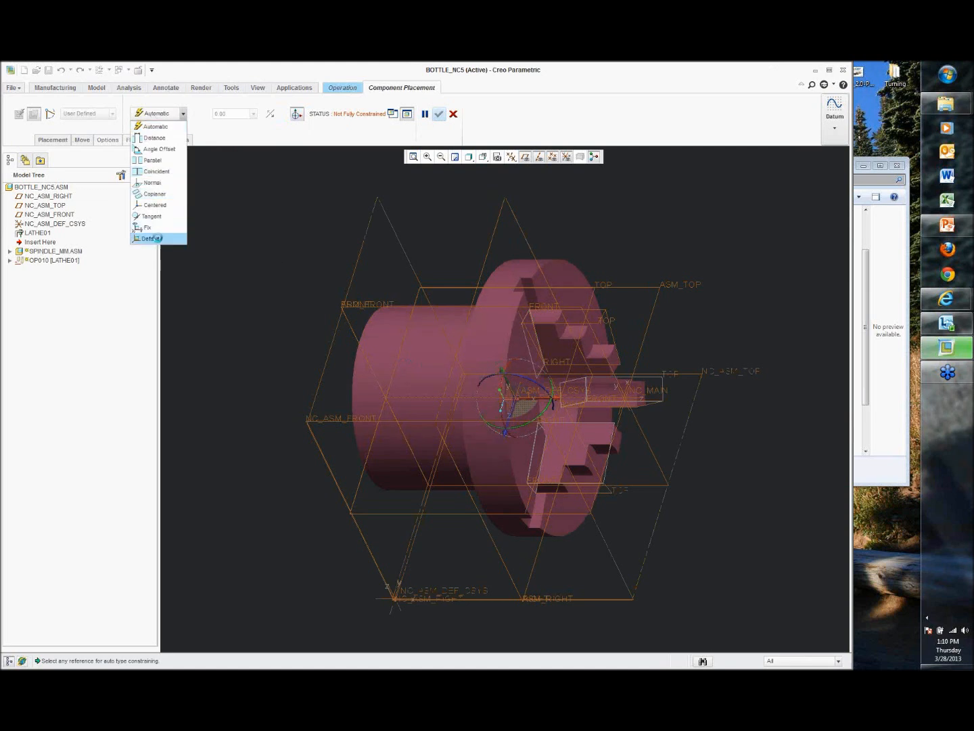
{"action": "left_click", "coordinate": [158, 241]}
{"action": "left_click", "coordinate": [438, 113]}
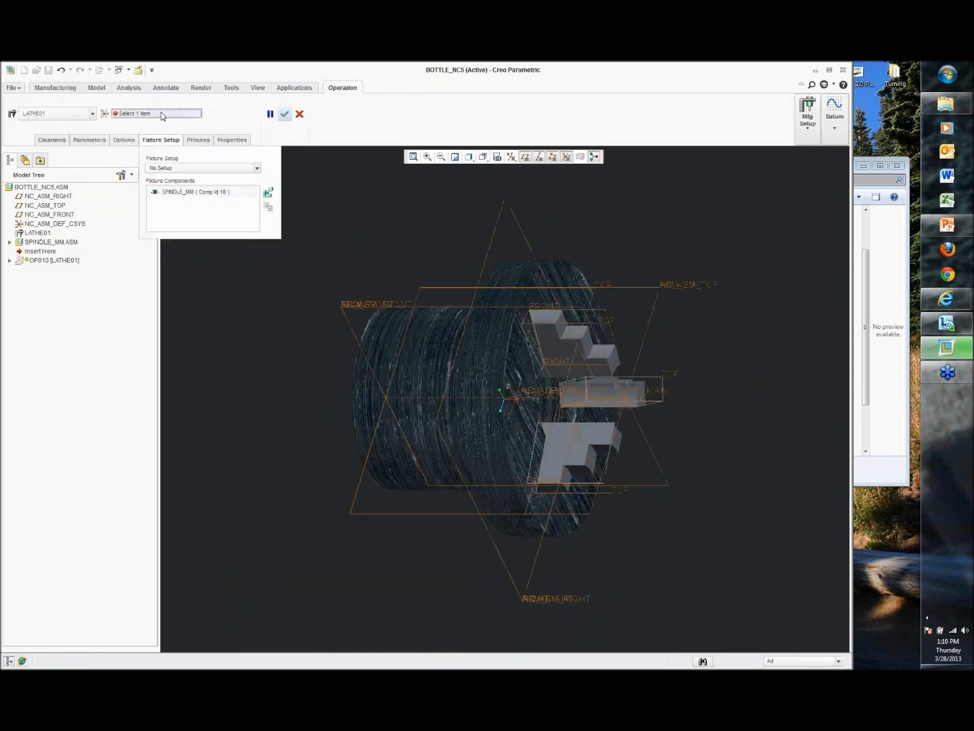
Step: Pick the NC_NC_MAIN coordinate system as the operation's reference and complete the operation
{"action": "left_click", "coordinate": [651, 396]}
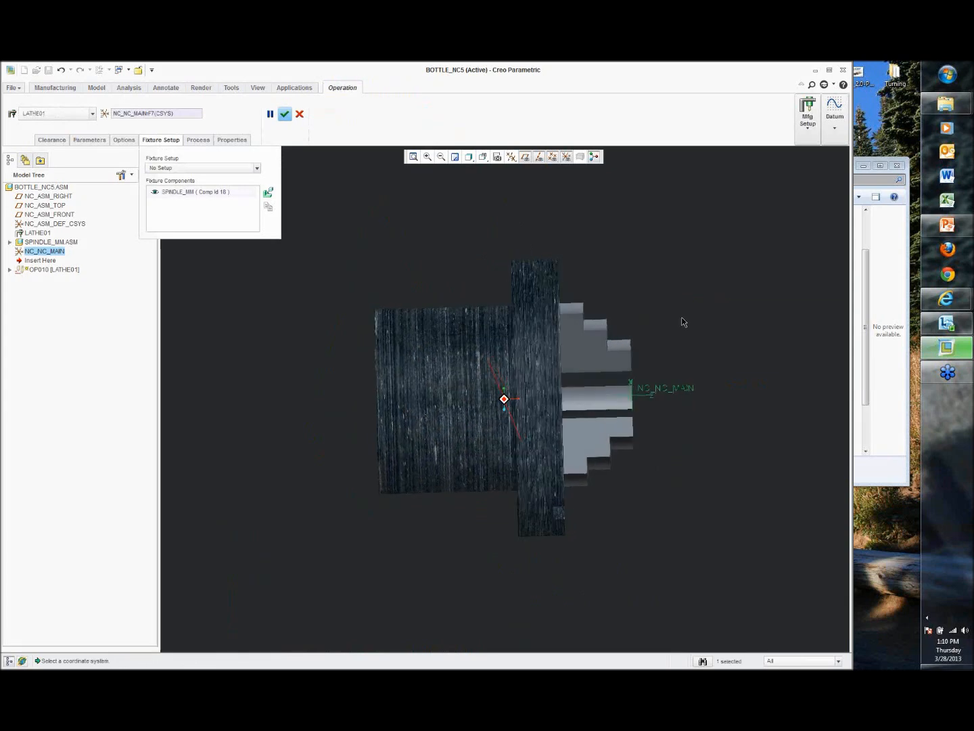
{"action": "middle_click_drag", "start_coordinate": [677, 315], "coordinate": [645, 327]}
{"action": "left_click", "coordinate": [284, 115]}
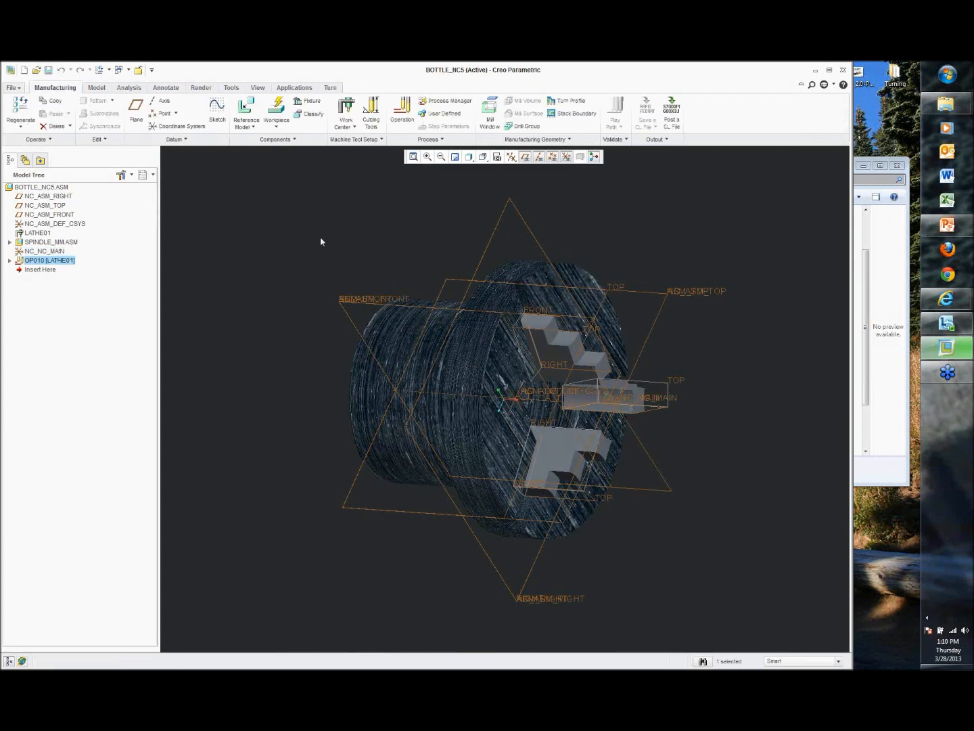
Step: Edit the definition of OP010 and set the retract clearance type to Plane
{"action": "right_click", "coordinate": [64, 264]}
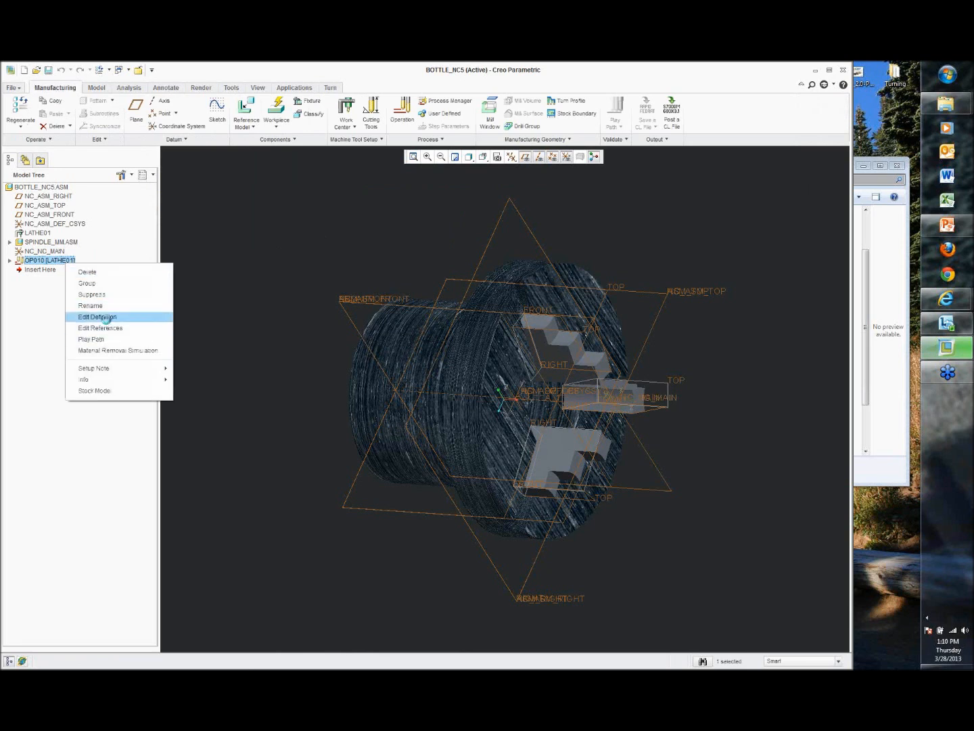
{"action": "left_click", "coordinate": [101, 318]}
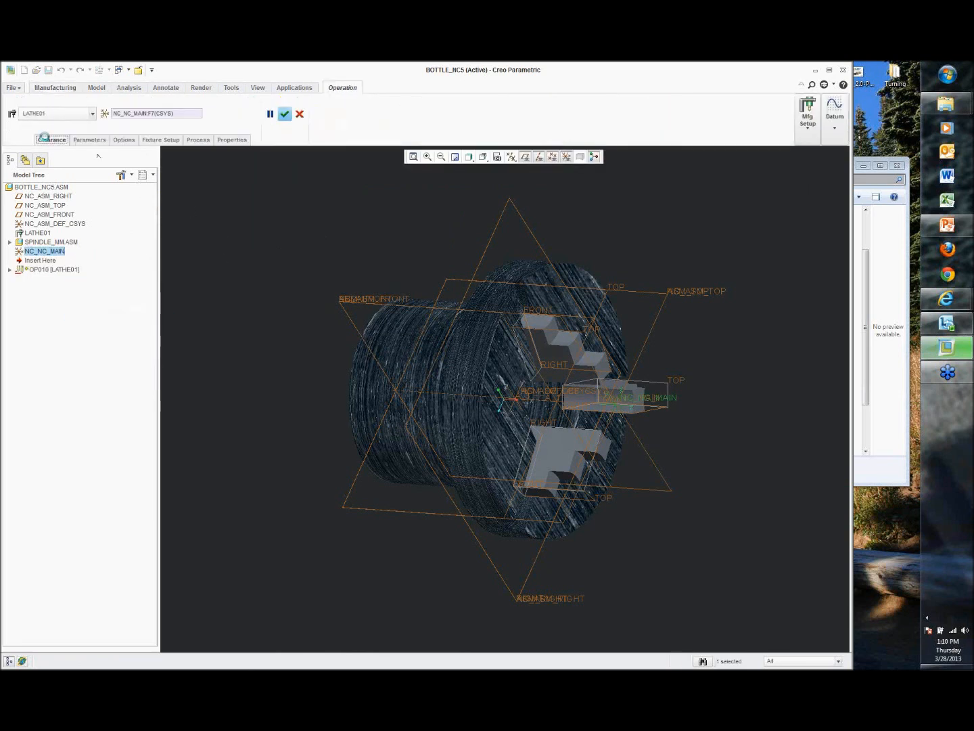
{"action": "left_click", "coordinate": [52, 139]}
{"action": "left_click", "coordinate": [103, 167]}
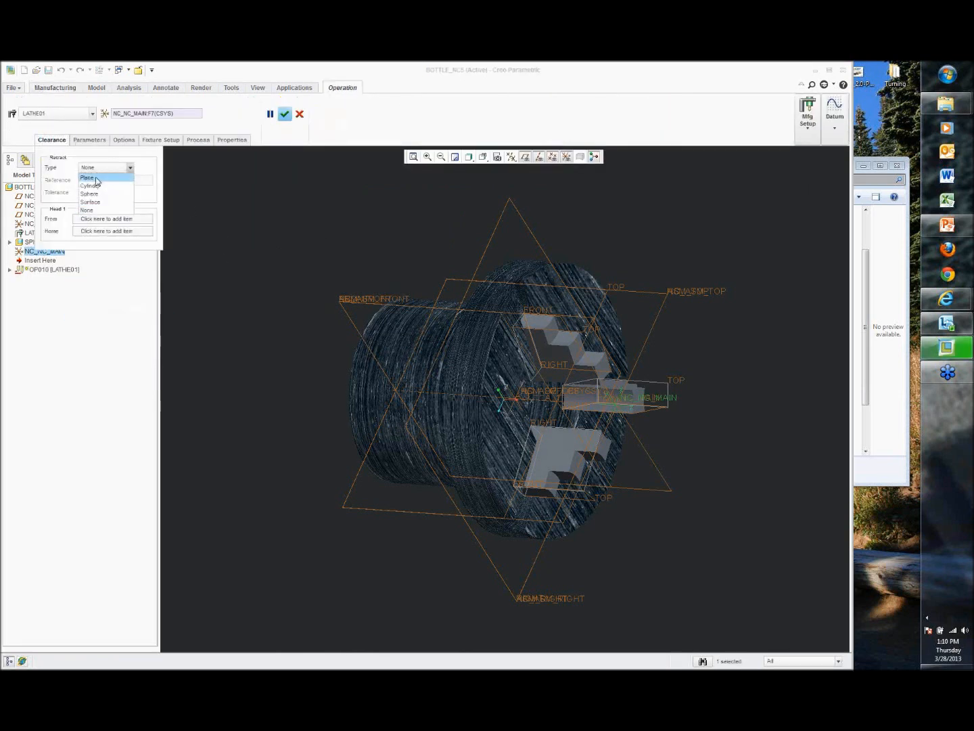
{"action": "left_click", "coordinate": [89, 178]}
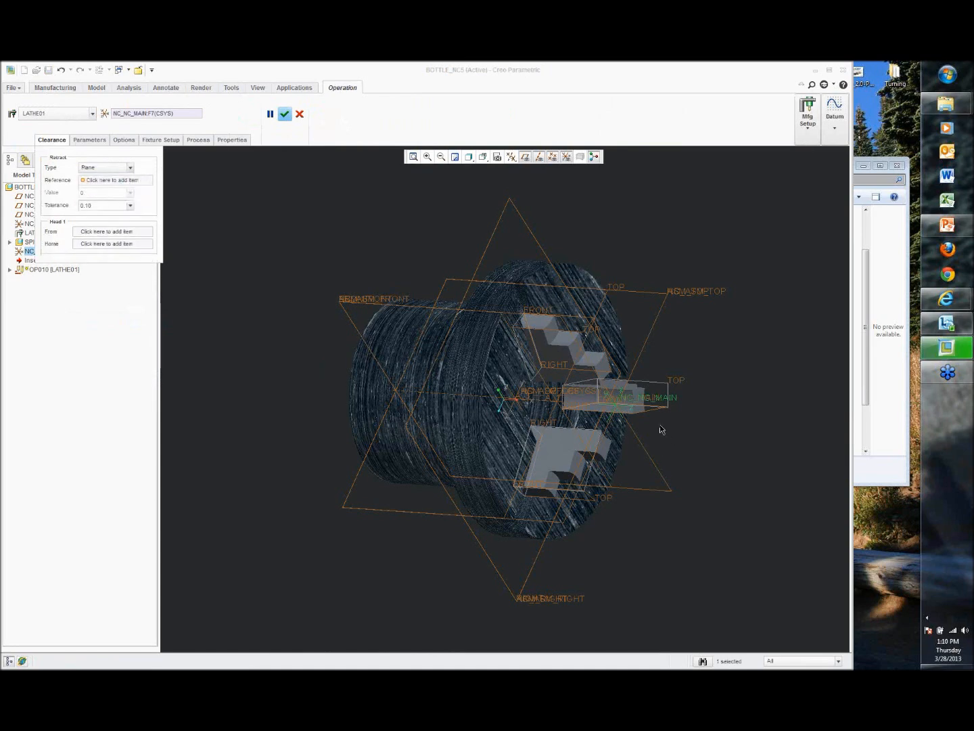
Step: Select the end face of the chuck jaw as the retract plane reference
{"action": "scroll", "coordinate": [660, 423], "scroll_direction": "down", "scroll_amount": 5}
{"action": "left_click", "coordinate": [527, 158]}
{"action": "left_click", "coordinate": [566, 156]}
{"action": "left_click", "coordinate": [134, 181]}
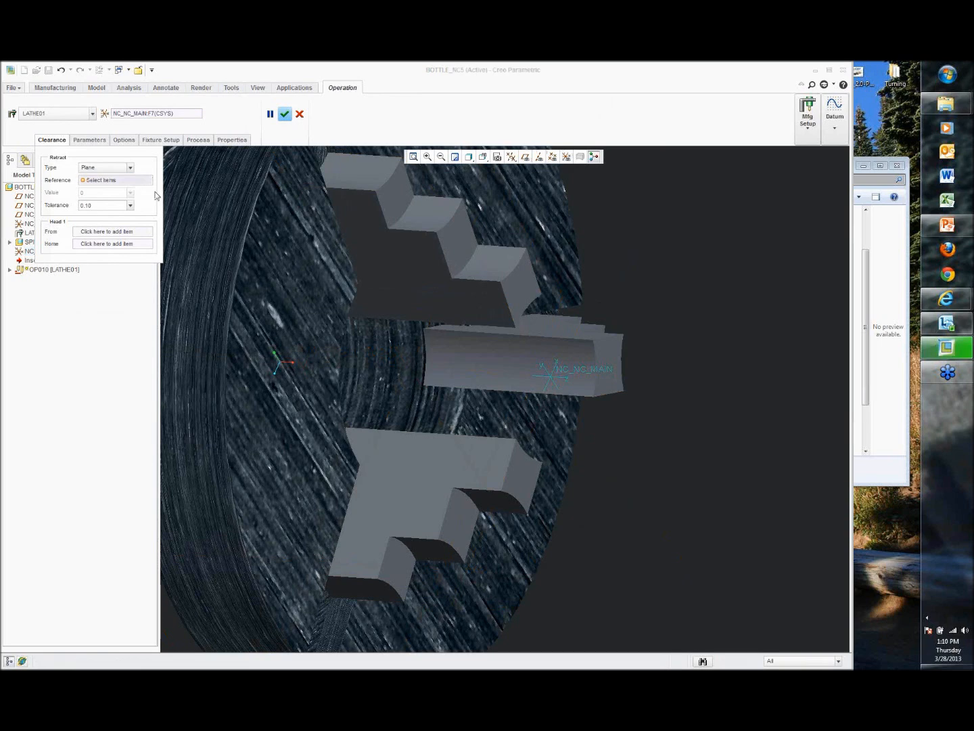
{"action": "left_click", "coordinate": [604, 362]}
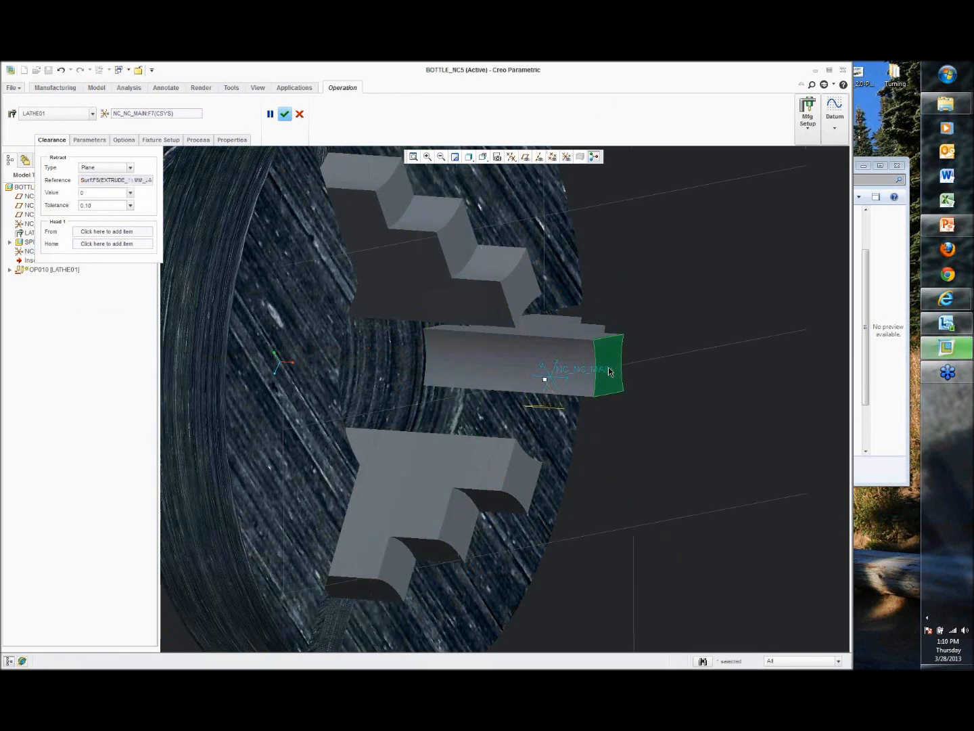
Step: Set the retract plane offset value to 9 and finish the operation
{"action": "scroll", "coordinate": [606, 366], "scroll_direction": "up", "scroll_amount": 5}
{"action": "left_click_drag", "start_coordinate": [714, 389], "coordinate": [776, 391]}
{"action": "middle_click_drag", "start_coordinate": [775, 370], "coordinate": [589, 368], "text": "shift"}
{"action": "double_click", "coordinate": [691, 423]}
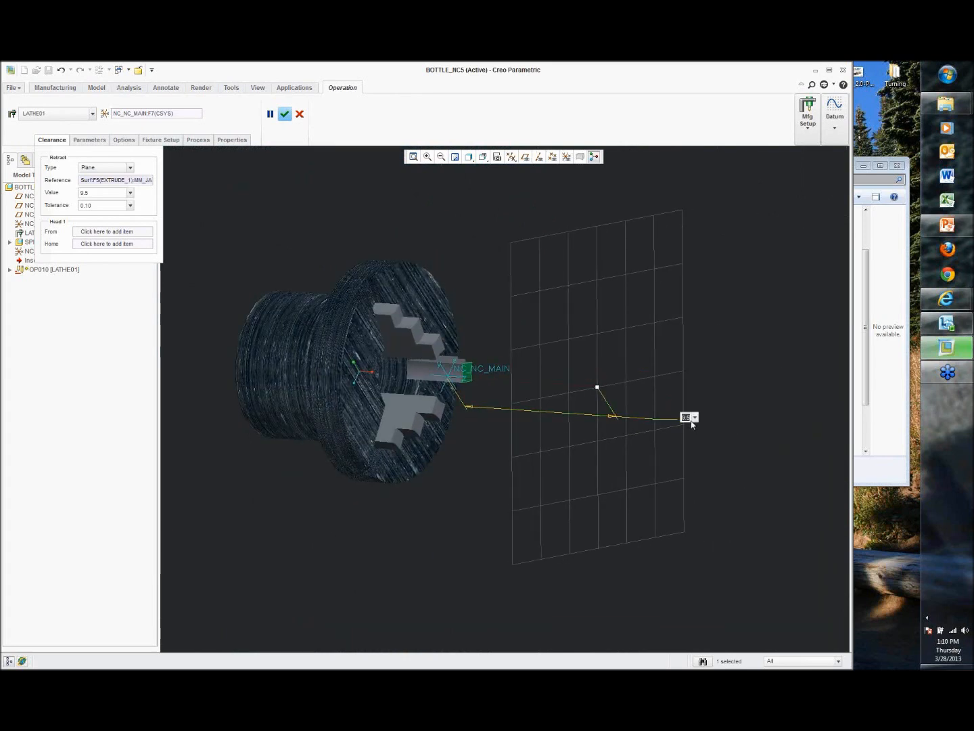
{"action": "type", "text": "9"}
{"action": "key", "text": "Return"}
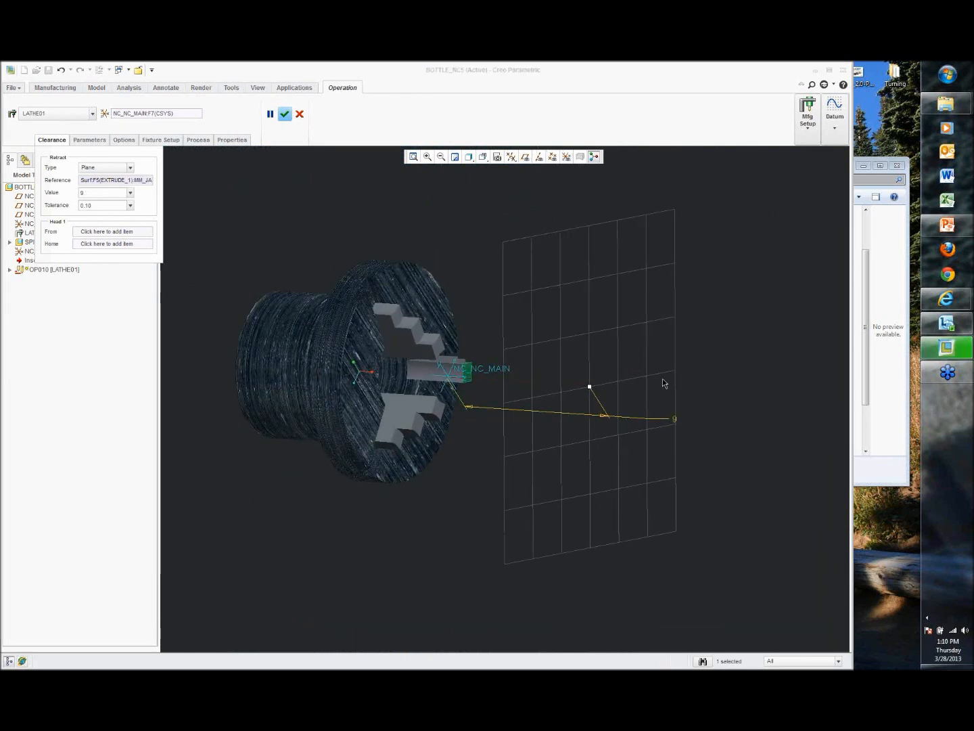
{"action": "left_click", "coordinate": [286, 117]}
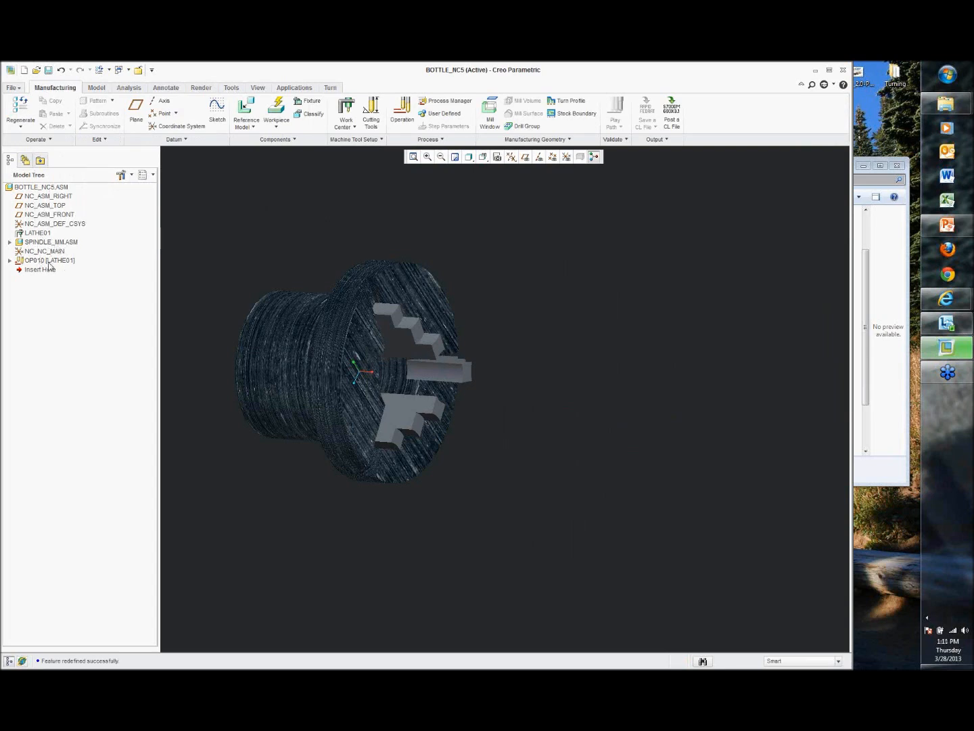
Step: Reopen OP010's definition and remove the spindle_mm fixture component from the fixture setup
{"action": "right_click", "coordinate": [50, 260]}
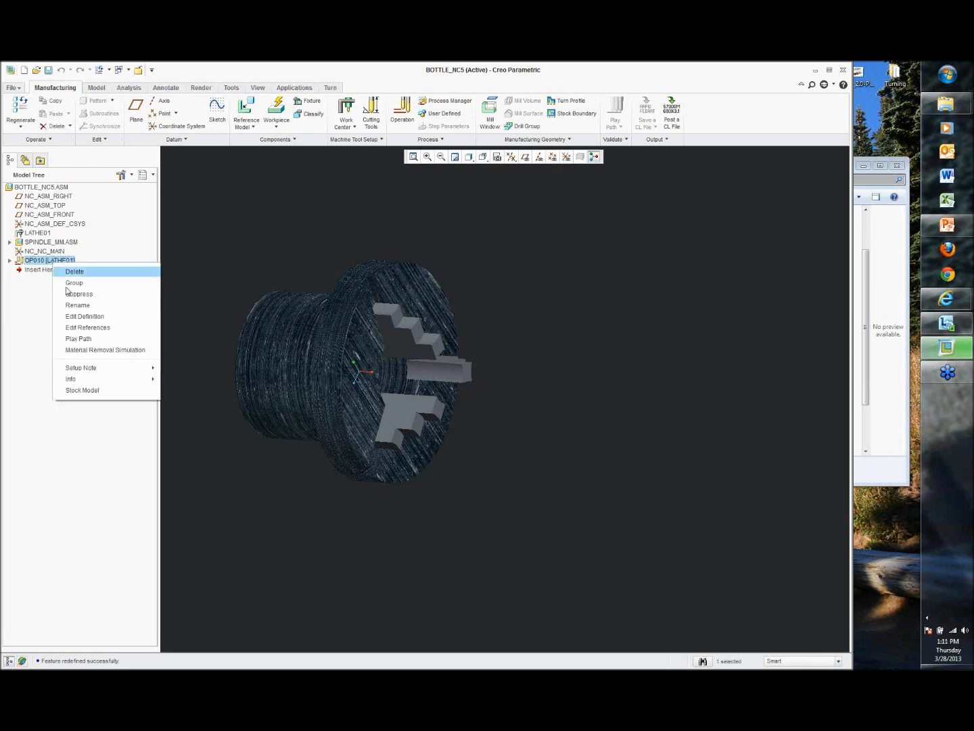
{"action": "left_click", "coordinate": [88, 315]}
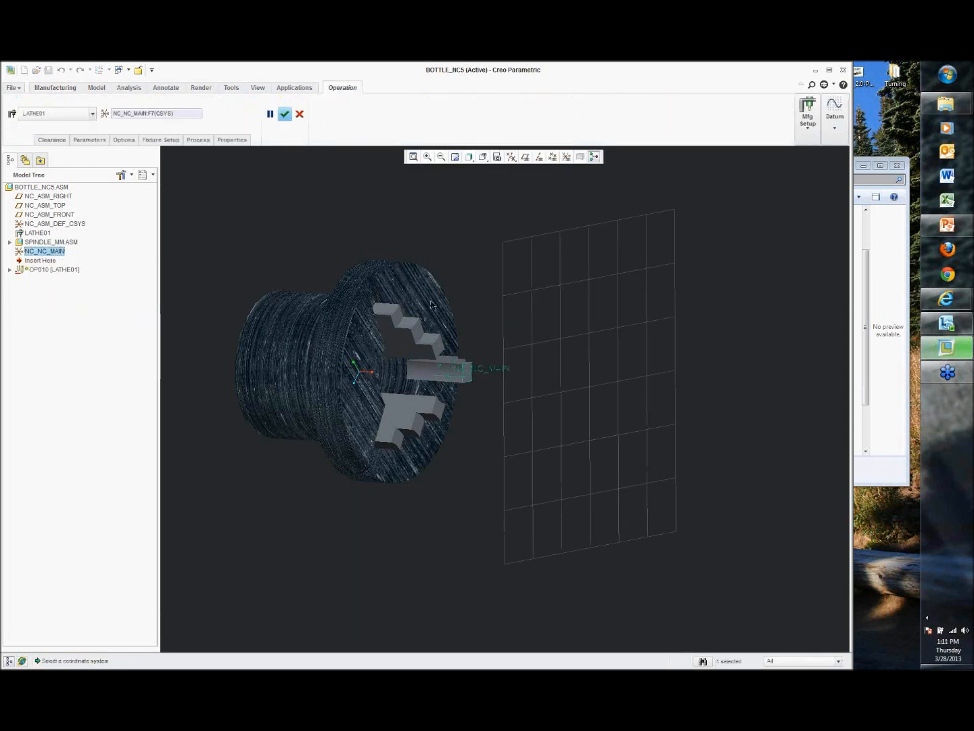
{"action": "left_click", "coordinate": [162, 140]}
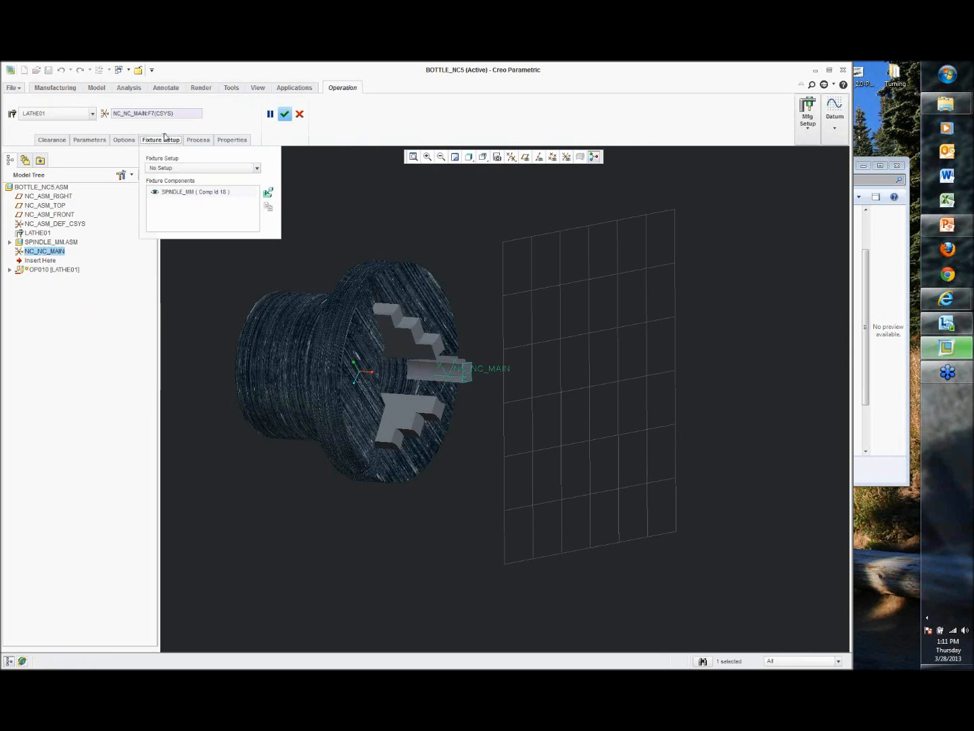
{"action": "right_click", "coordinate": [186, 192]}
{"action": "left_click", "coordinate": [198, 229]}
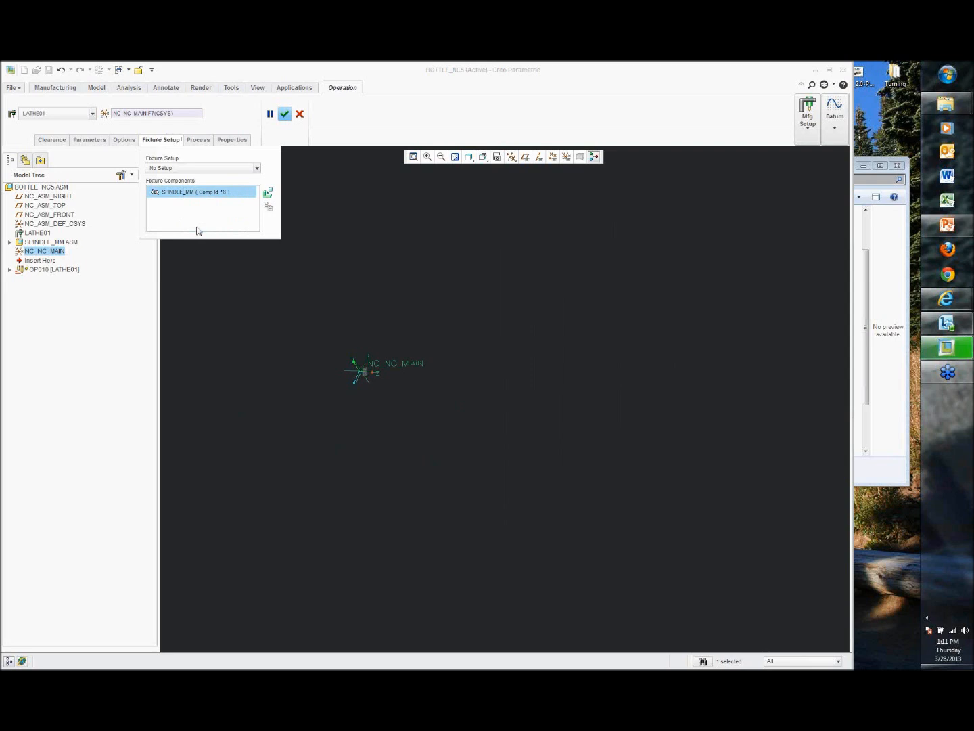
{"action": "right_click", "coordinate": [189, 195]}
{"action": "left_click", "coordinate": [199, 200]}
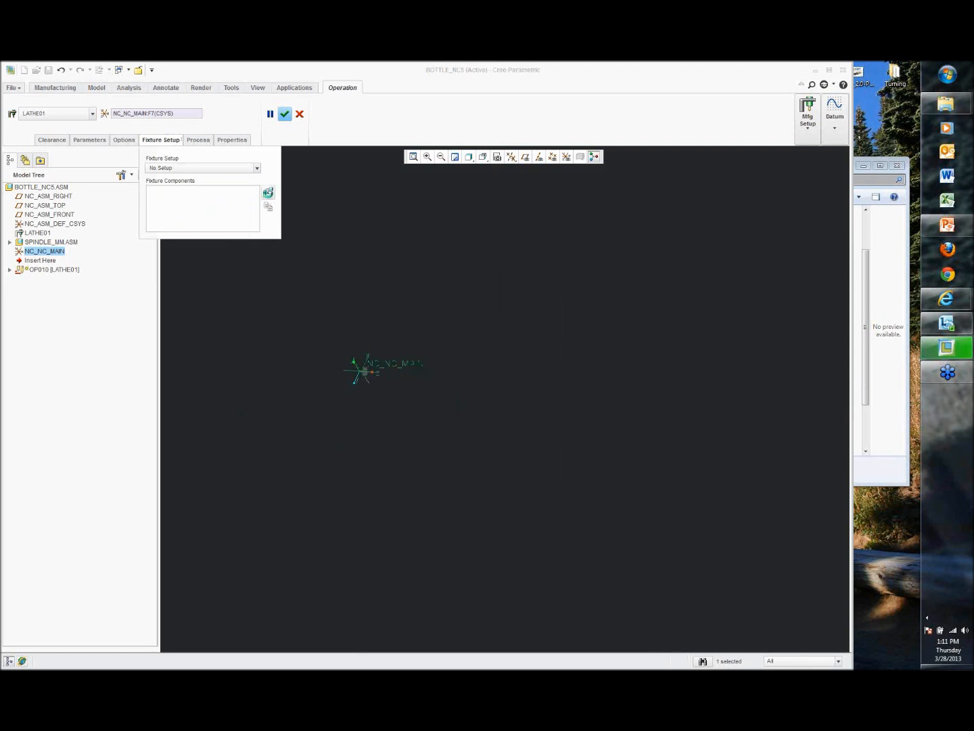
Step: Add spindle_mm.asm again as a fixture component, placing it with the Default constraint
{"action": "left_click", "coordinate": [268, 193]}
{"action": "double_click", "coordinate": [381, 328]}
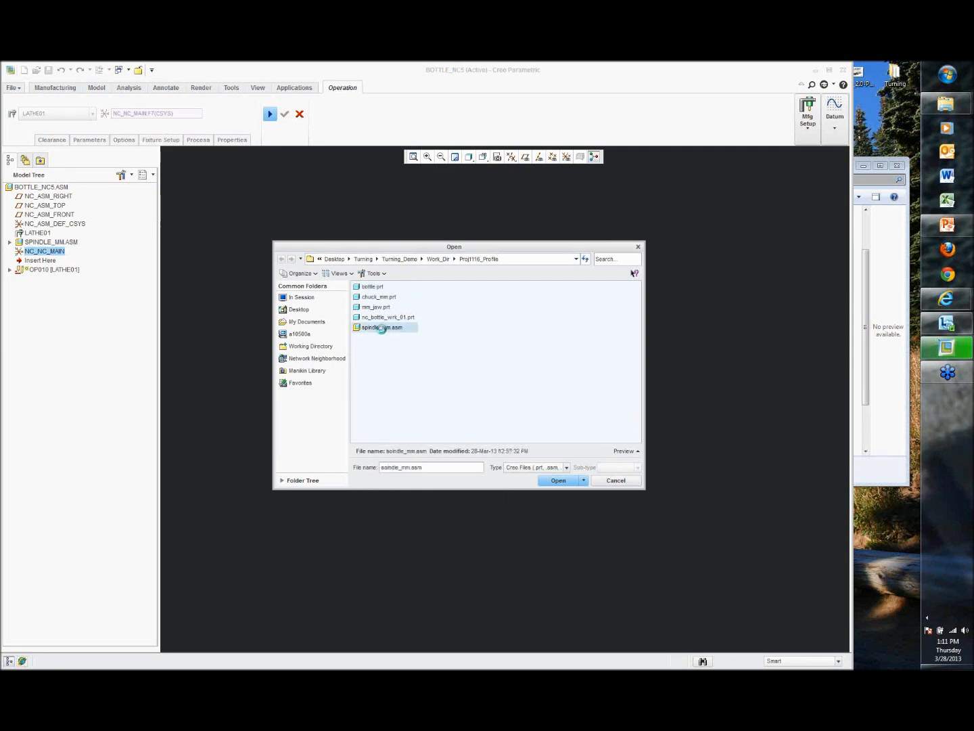
{"action": "left_click", "coordinate": [183, 113]}
{"action": "left_click", "coordinate": [162, 238]}
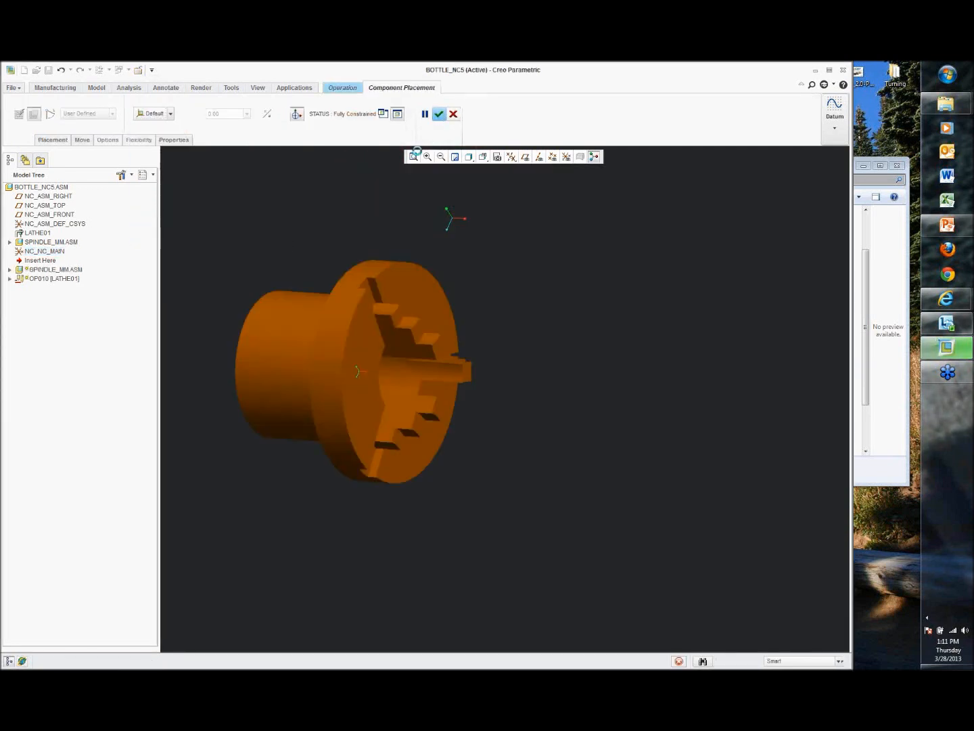
{"action": "left_click", "coordinate": [440, 114]}
{"action": "middle_click_drag", "start_coordinate": [366, 222], "coordinate": [406, 236], "text": "shift"}
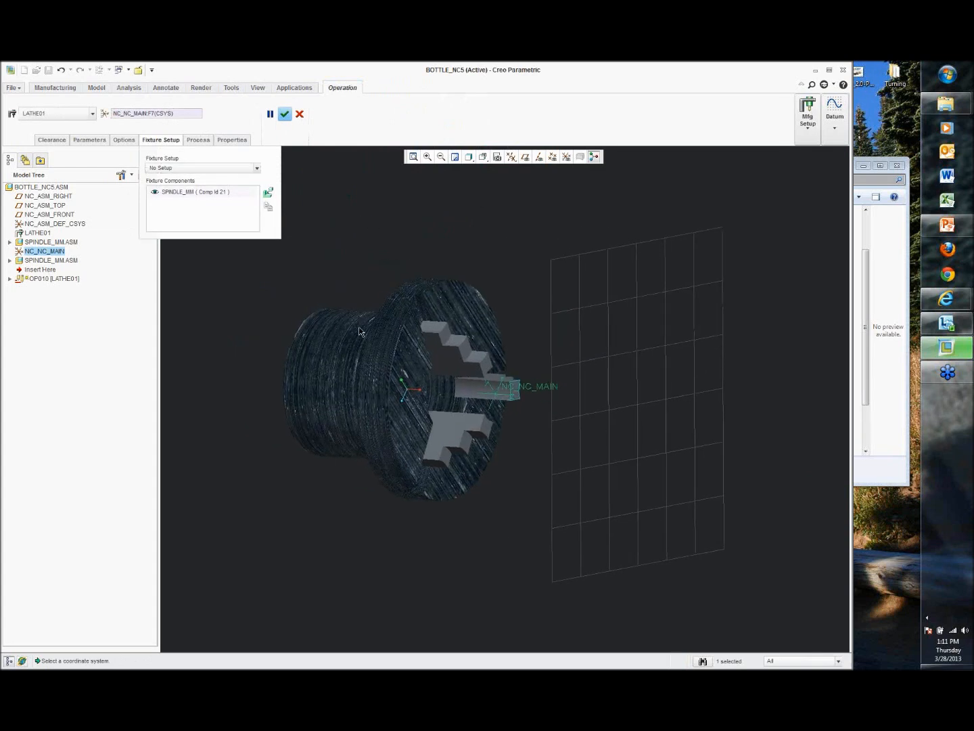
Step: Finish redefining OP010 with the spindle_mm fixture in place
{"action": "right_click", "coordinate": [211, 194]}
{"action": "left_click", "coordinate": [223, 201]}
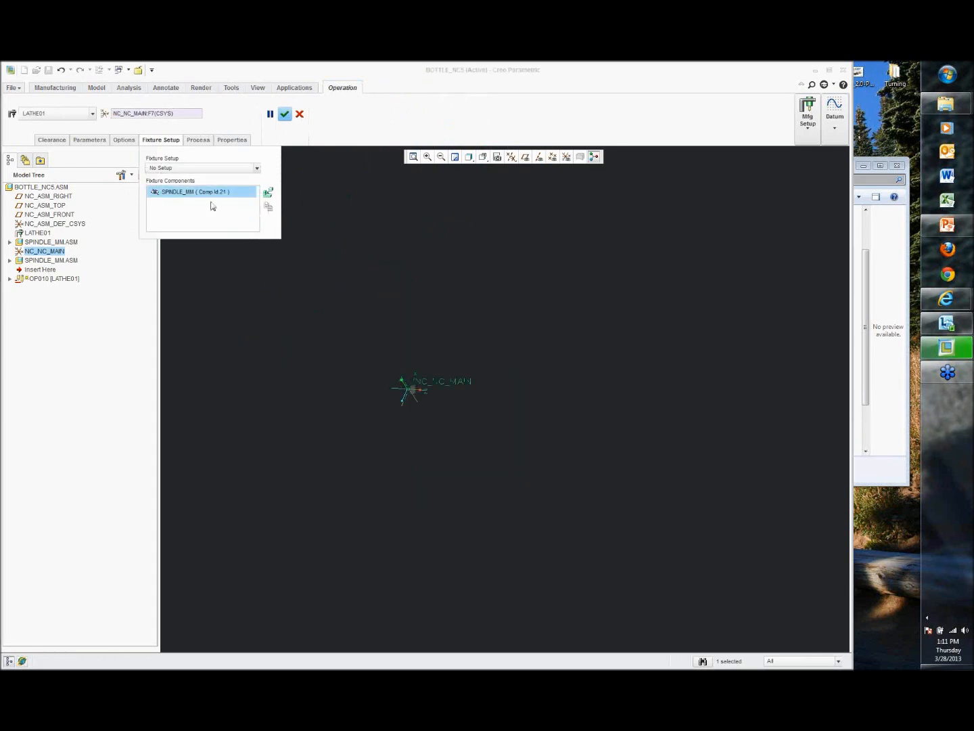
{"action": "right_click", "coordinate": [211, 195]}
{"action": "left_click", "coordinate": [232, 230]}
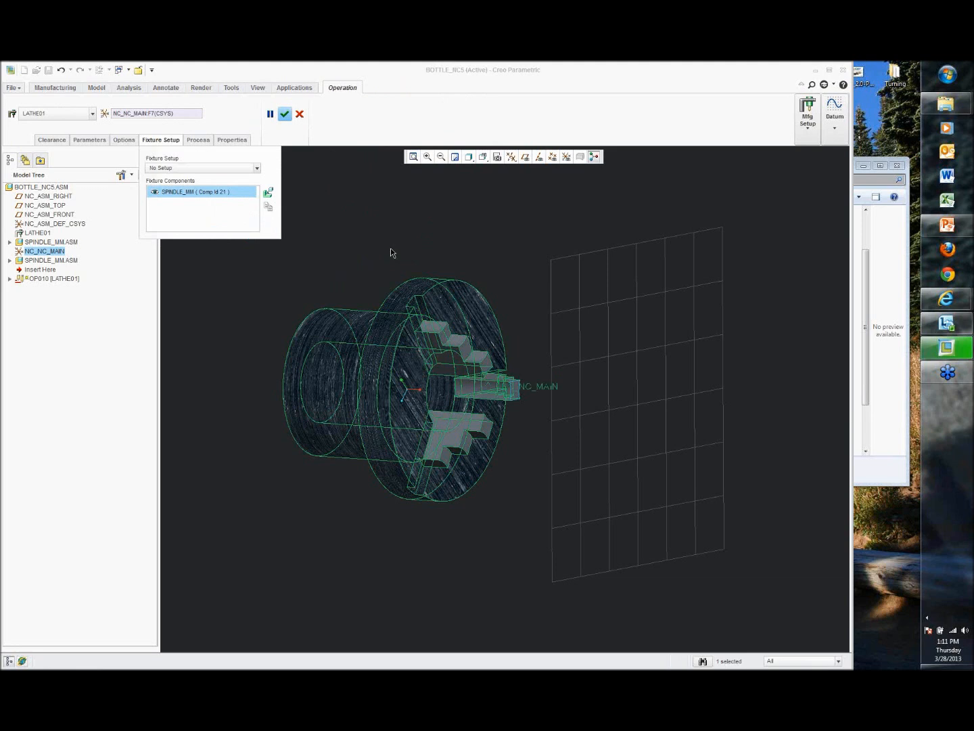
{"action": "left_click", "coordinate": [286, 115]}
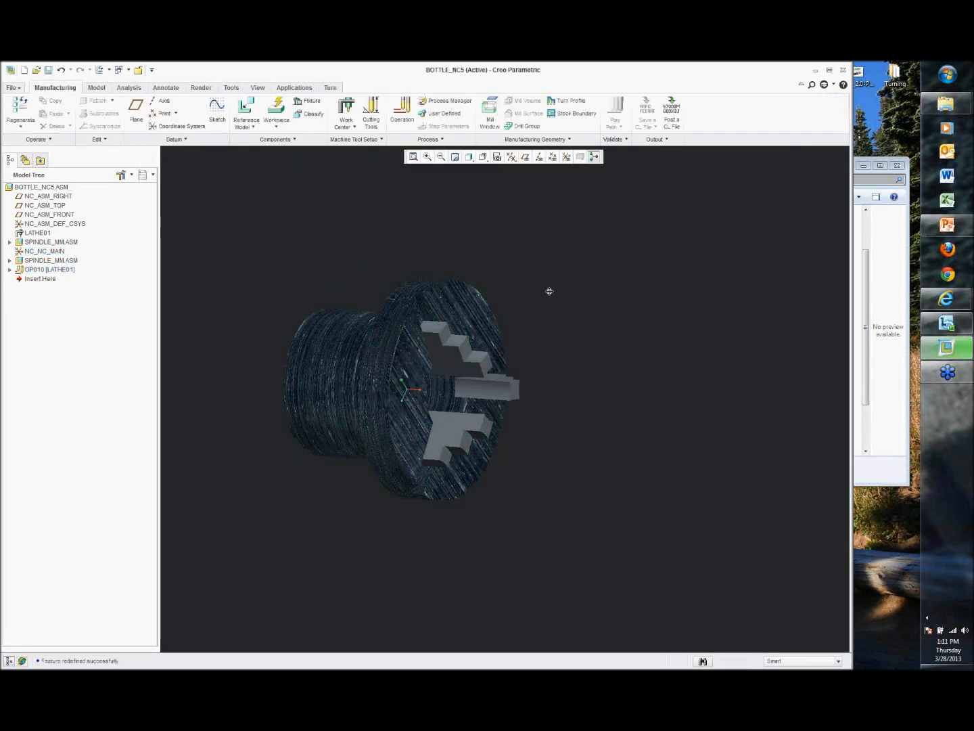
Step: Save the BOTTLE_NC5 manufacturing assembly
{"action": "middle_click_drag", "start_coordinate": [555, 276], "coordinate": [539, 305], "text": "shift"}
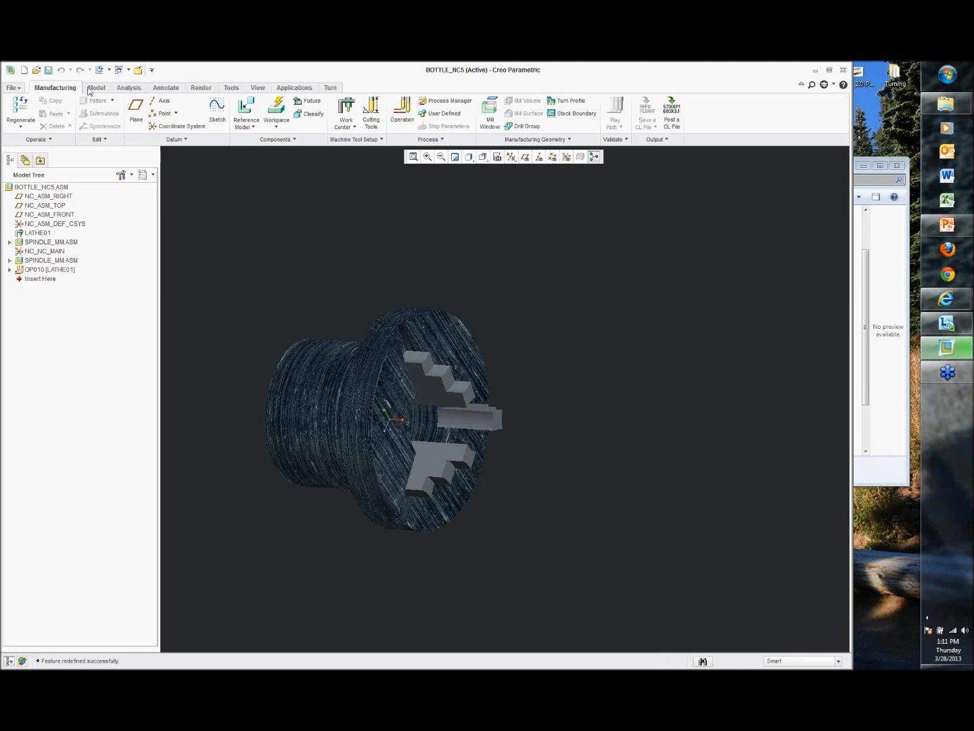
{"action": "left_click", "coordinate": [48, 70]}
{"action": "left_click", "coordinate": [370, 523]}
Step: Assemble bottle.prt as a reference model, making its cylindrical surface coincident with the chuck's central boss
{"action": "left_click", "coordinate": [251, 128]}
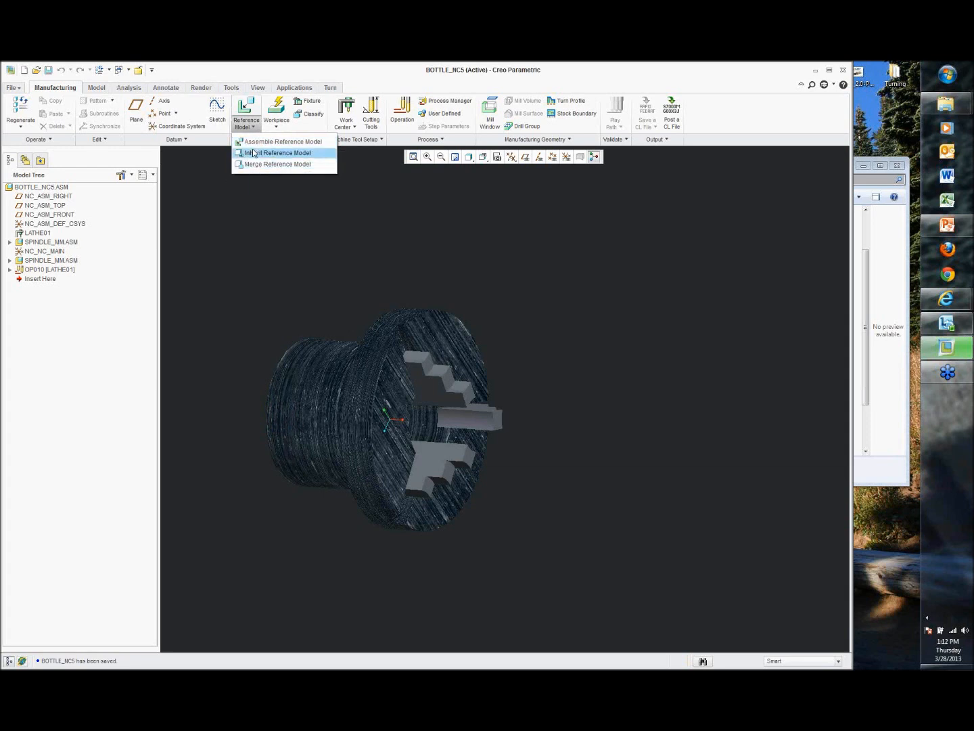
{"action": "left_click", "coordinate": [276, 141]}
{"action": "double_click", "coordinate": [375, 287]}
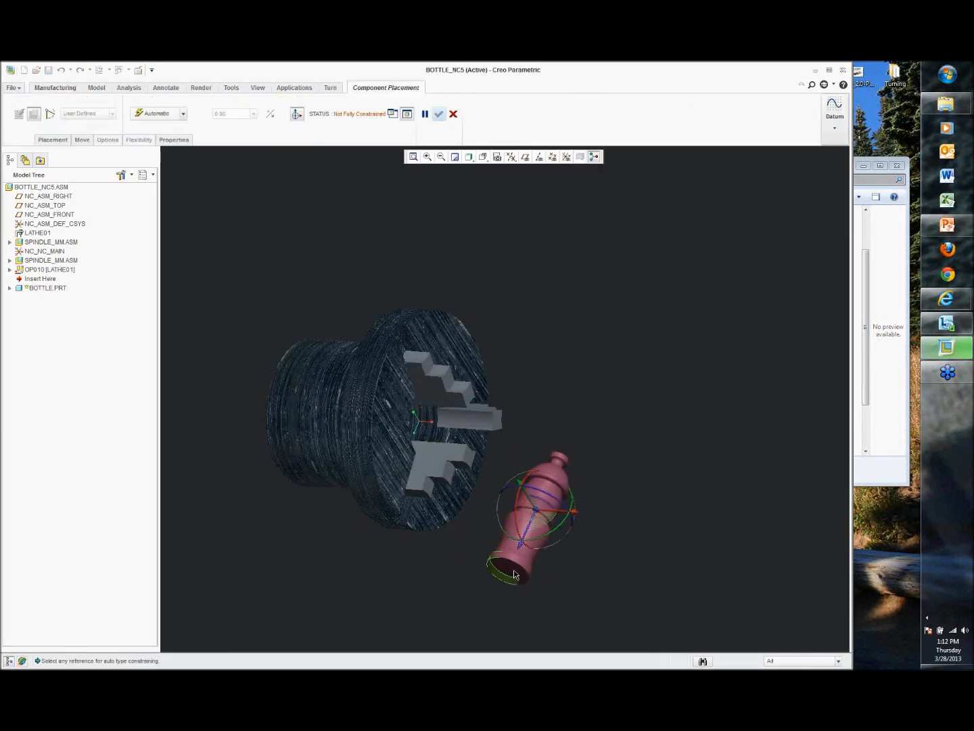
{"action": "left_click", "coordinate": [517, 560]}
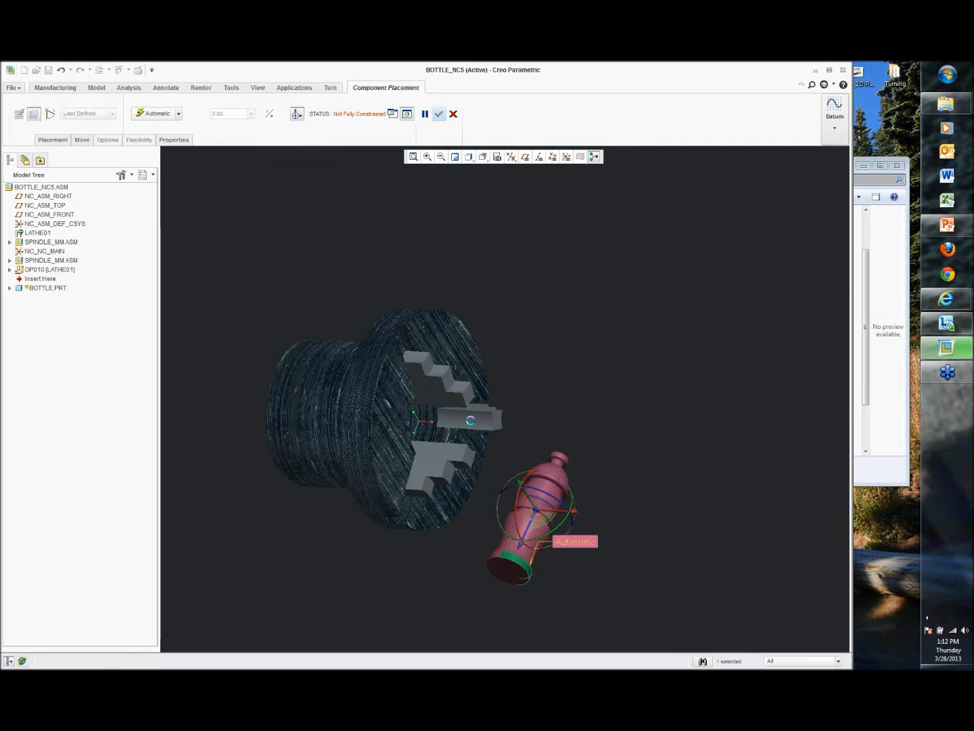
{"action": "left_click", "coordinate": [500, 425]}
{"action": "left_click_drag", "start_coordinate": [507, 431], "coordinate": [565, 426]}
{"action": "mouse_move", "coordinate": [539, 370]}
{"action": "middle_mouse_down"}
{"action": "mouse_move", "coordinate": [577, 360]}
{"action": "mouse_move", "coordinate": [546, 381]}
{"action": "middle_mouse_up"}
{"action": "scroll", "coordinate": [561, 397], "scroll_direction": "down", "scroll_amount": 2}
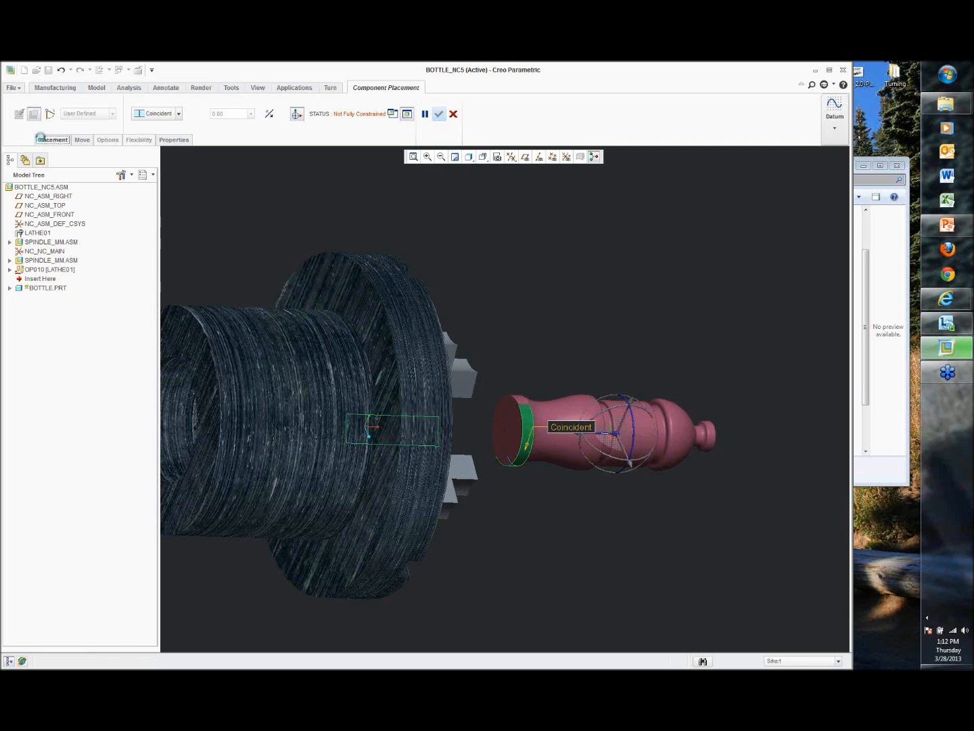
Step: Add a second constraint making the bottle's end face coincident with the chuck jaw face
{"action": "left_click", "coordinate": [53, 140]}
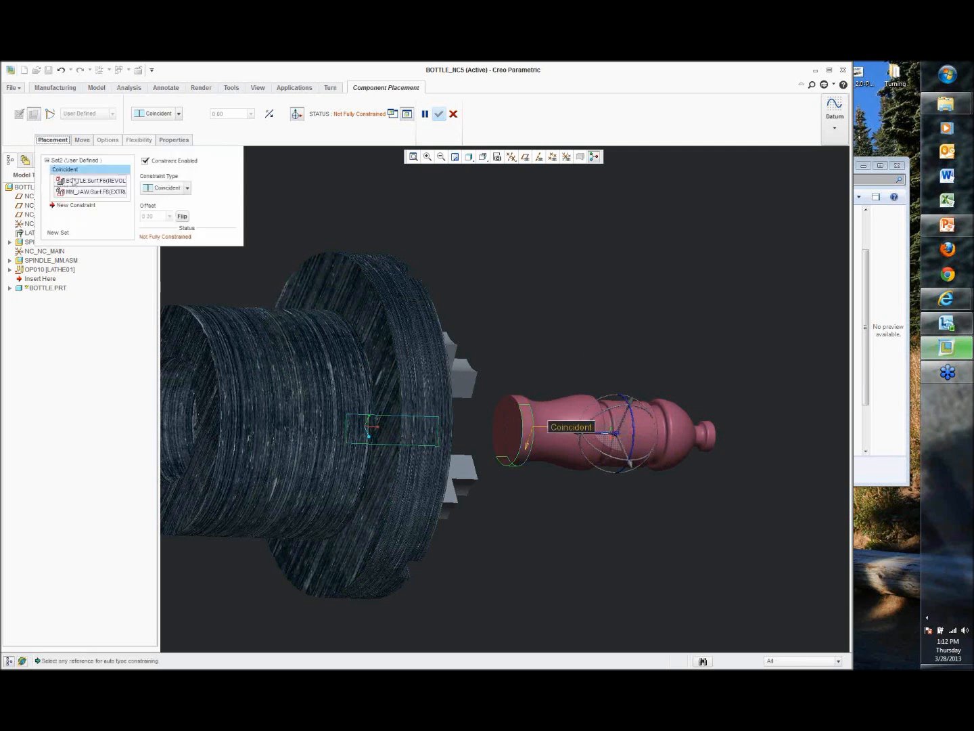
{"action": "left_click", "coordinate": [180, 114]}
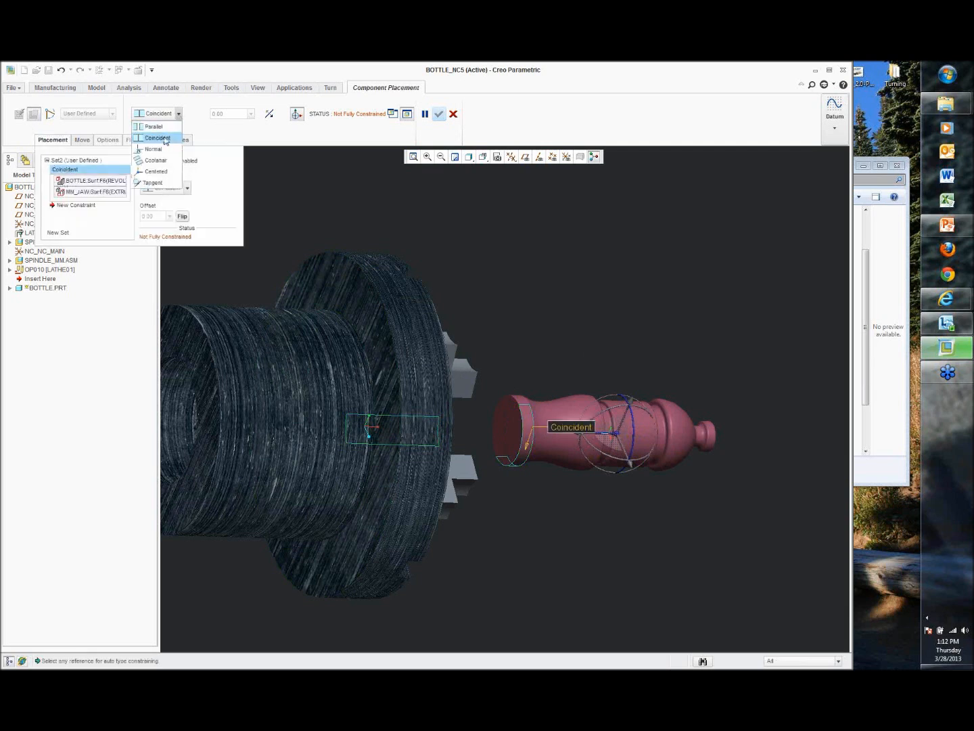
{"action": "left_click", "coordinate": [168, 138]}
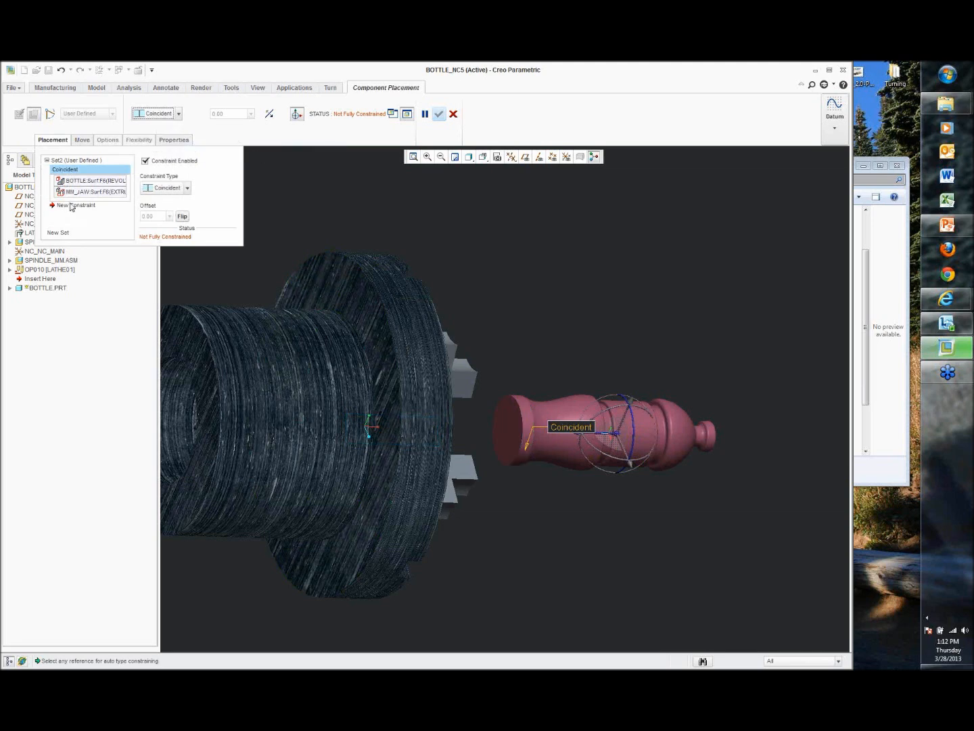
{"action": "left_click", "coordinate": [71, 206]}
{"action": "left_click", "coordinate": [521, 425]}
{"action": "middle_click_drag", "start_coordinate": [555, 311], "coordinate": [442, 396]}
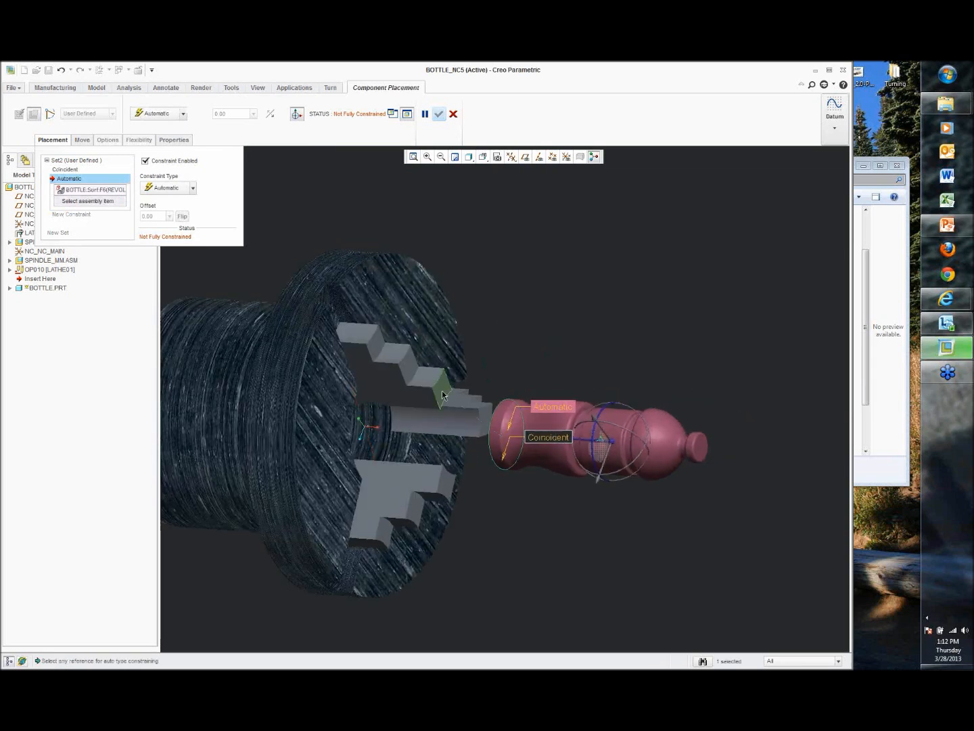
{"action": "left_click", "coordinate": [442, 396]}
Step: Change the second constraint to Distance with a 0.25 offset and finish placing the bottle
{"action": "middle_click_drag", "start_coordinate": [530, 345], "coordinate": [568, 333]}
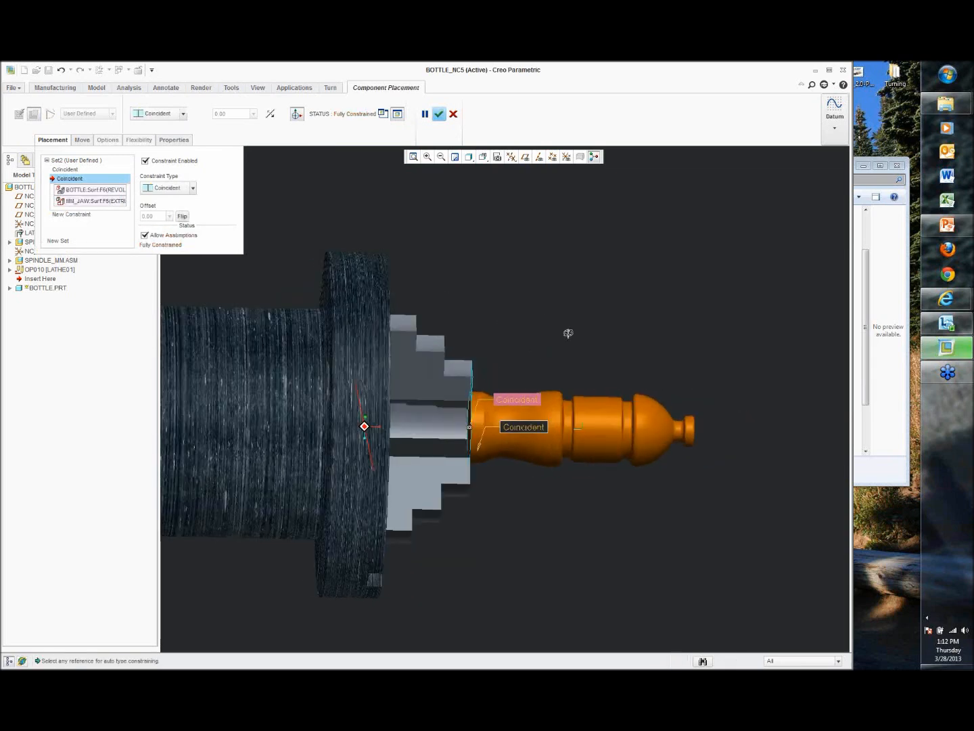
{"action": "left_click", "coordinate": [168, 190]}
{"action": "left_click", "coordinate": [162, 198]}
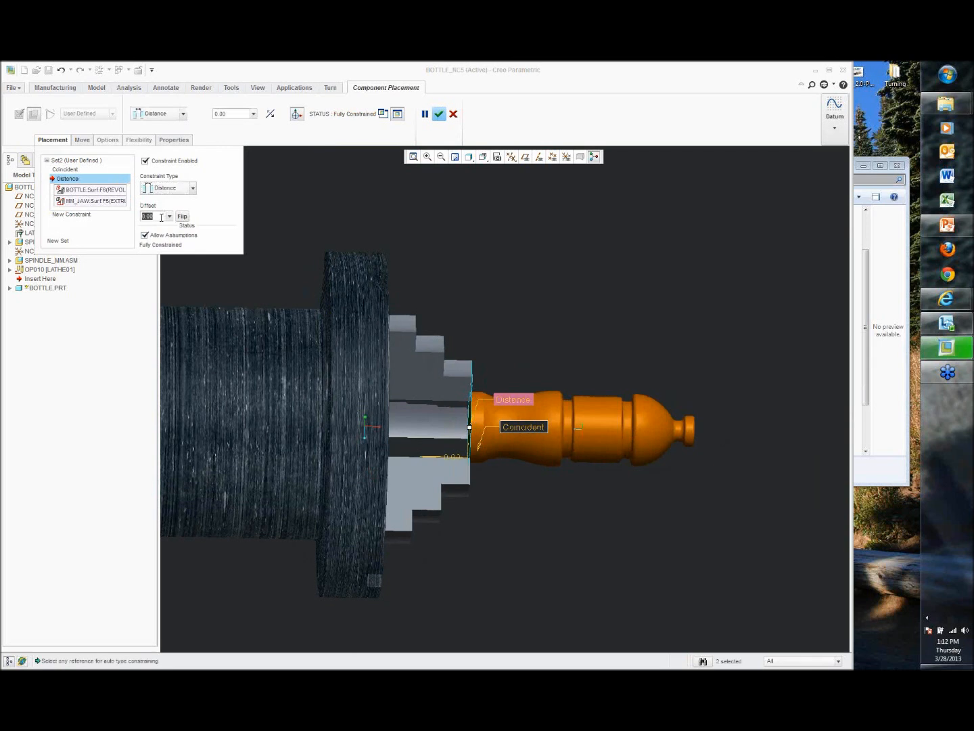
{"action": "type", "text": "0.25"}
{"action": "key", "text": "Return"}
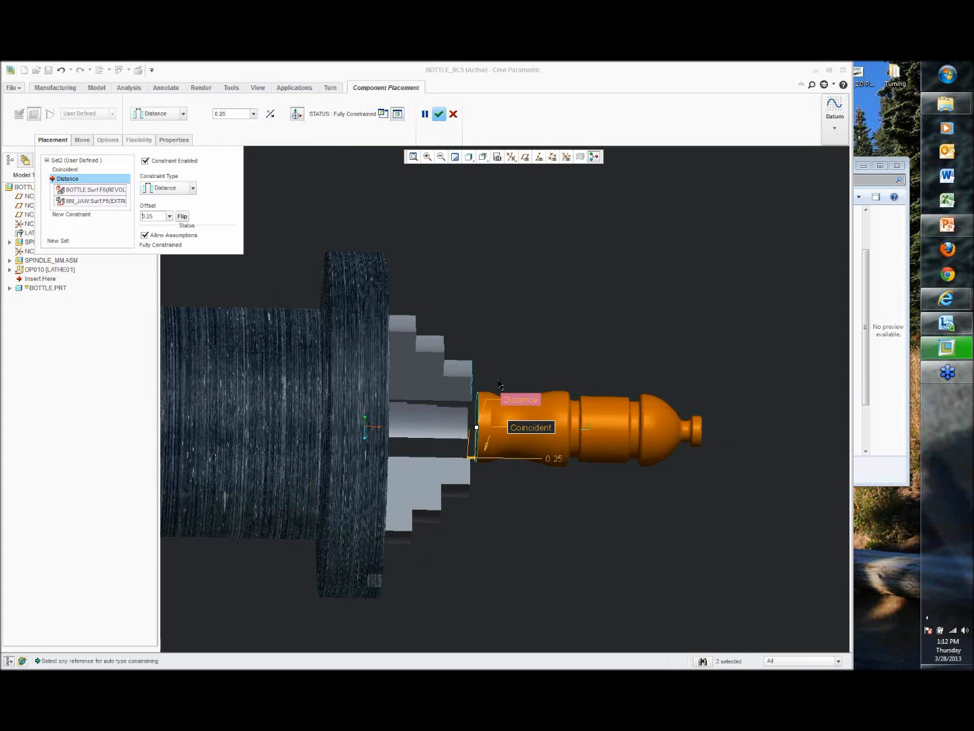
{"action": "middle_click_drag", "start_coordinate": [564, 359], "coordinate": [515, 374]}
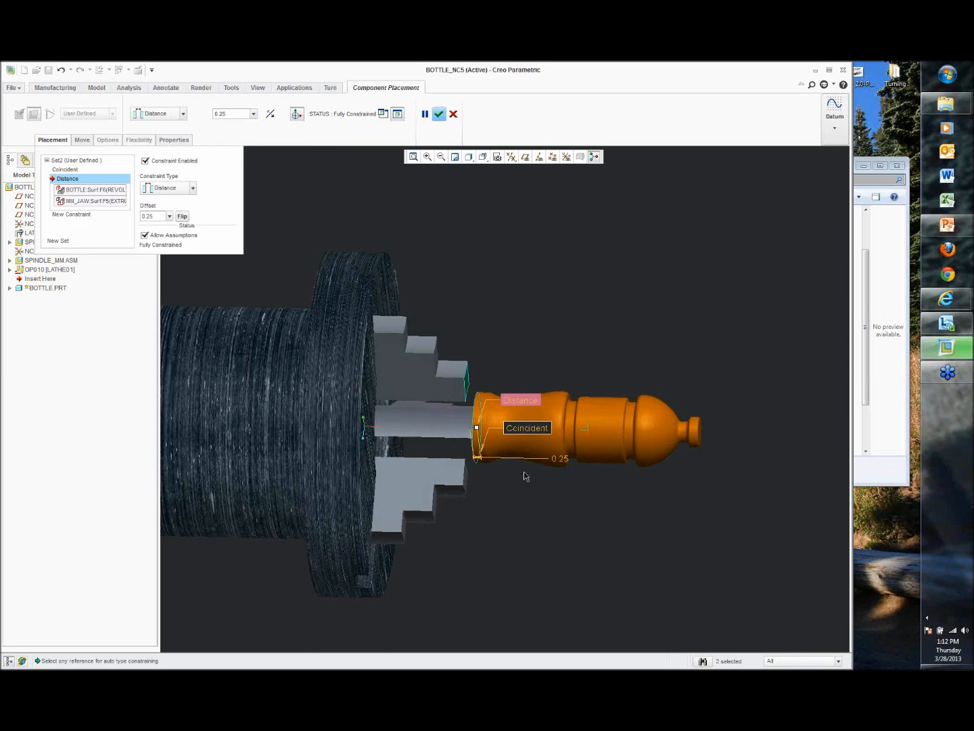
{"action": "left_click", "coordinate": [441, 115]}
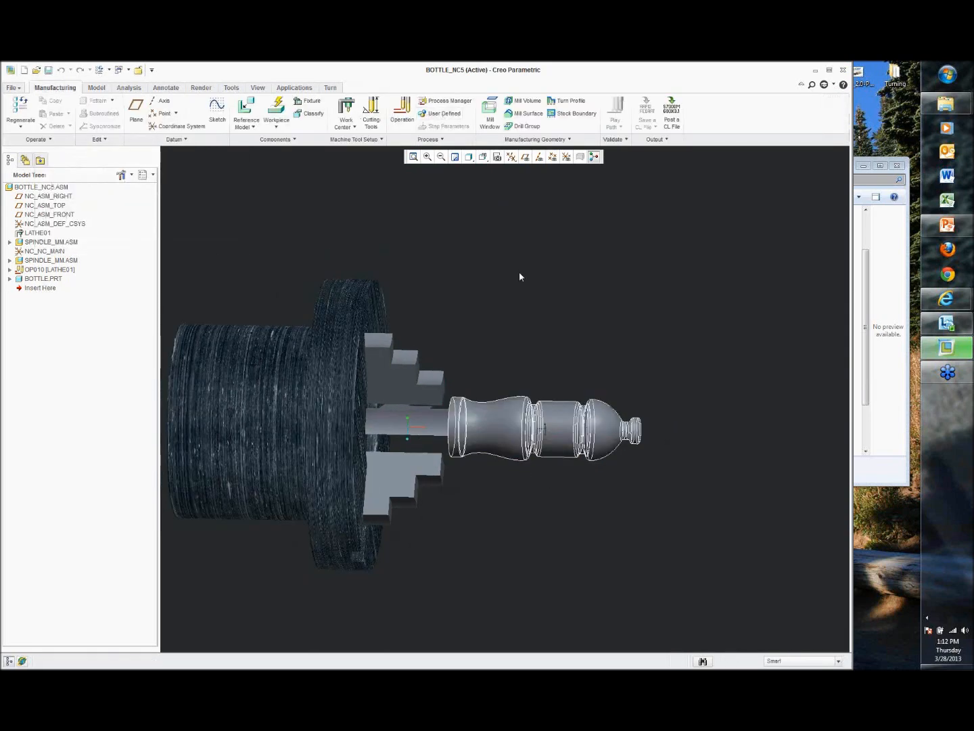
Step: Start an automatic workpiece around the bottle using the cylindrical stock shape
{"action": "middle_click_drag", "start_coordinate": [519, 271], "coordinate": [635, 414]}
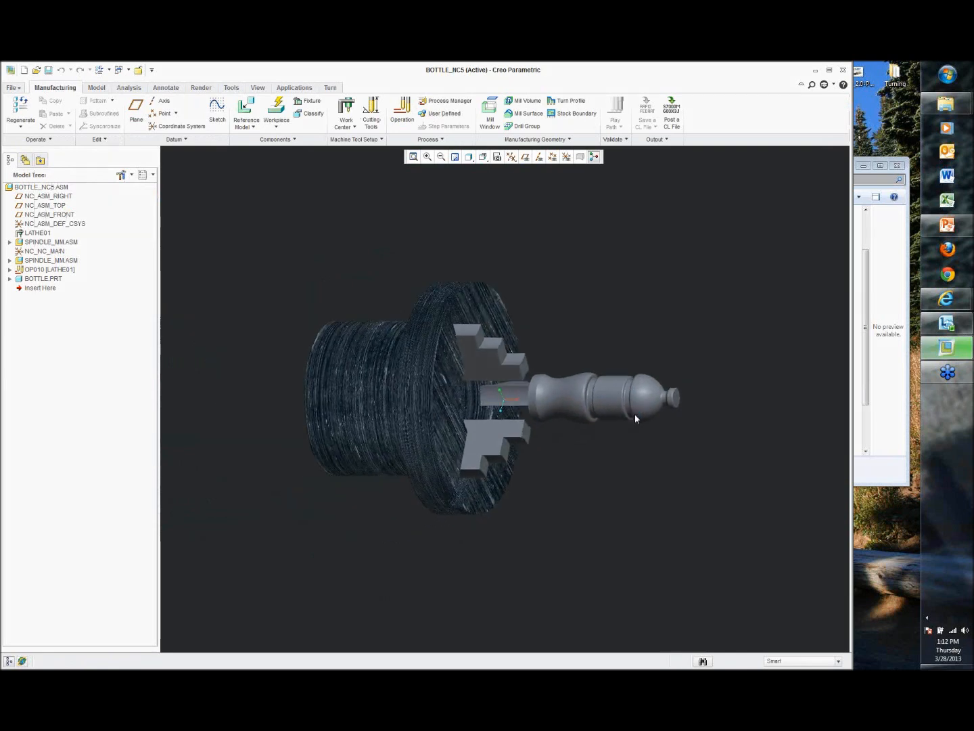
{"action": "left_click", "coordinate": [277, 107]}
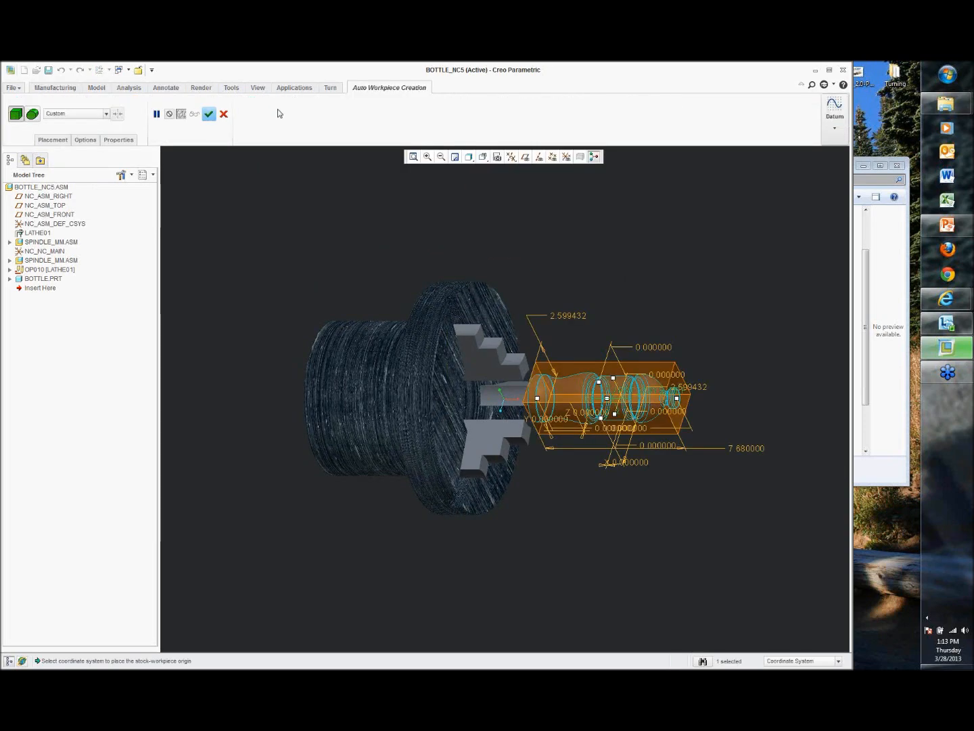
{"action": "middle_click_drag", "start_coordinate": [574, 355], "coordinate": [647, 338]}
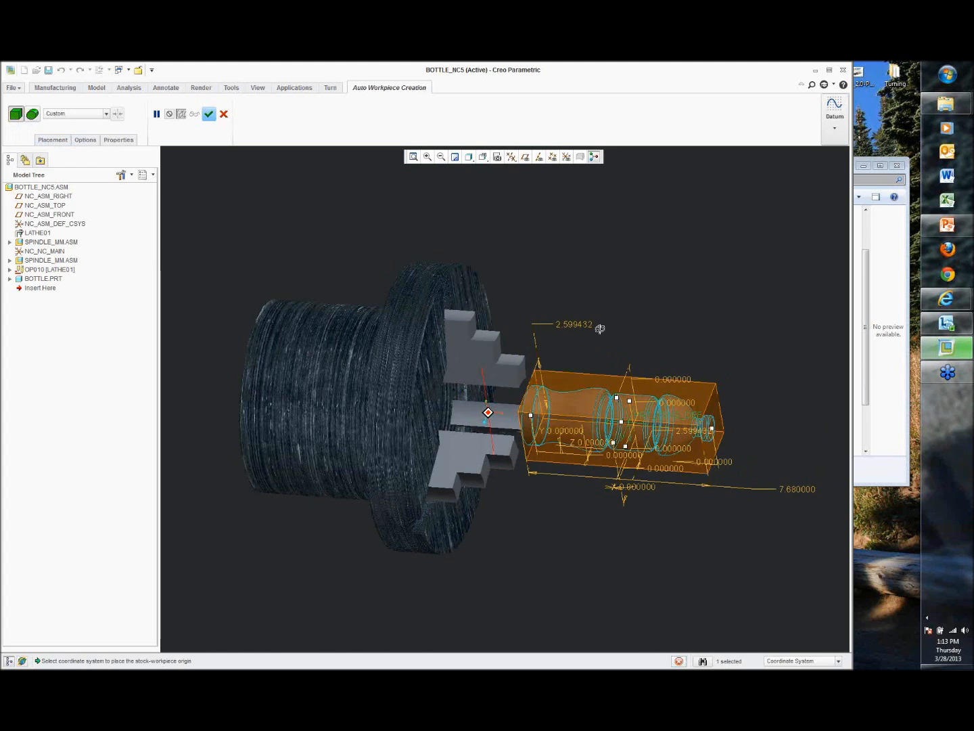
{"action": "left_click", "coordinate": [33, 116]}
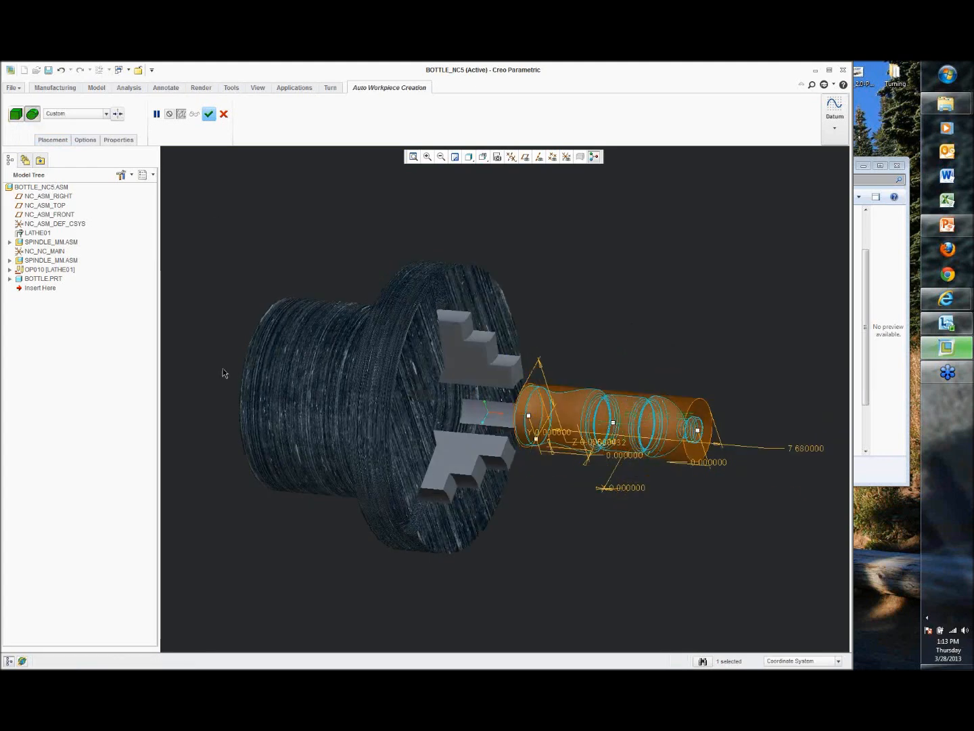
{"action": "mouse_move", "coordinate": [240, 347]}
{"action": "middle_mouse_down"}
{"action": "mouse_move", "coordinate": [261, 338]}
{"action": "mouse_move", "coordinate": [235, 338]}
{"action": "middle_mouse_up"}
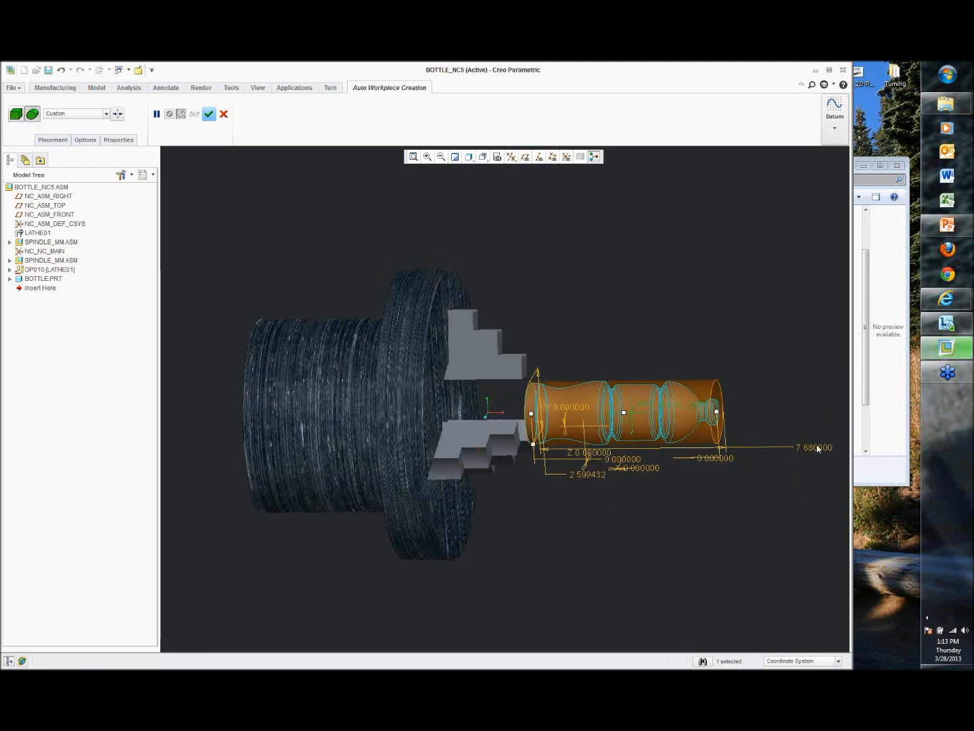
Step: Set the workpiece's total length to 9 inches
{"action": "left_click", "coordinate": [86, 139]}
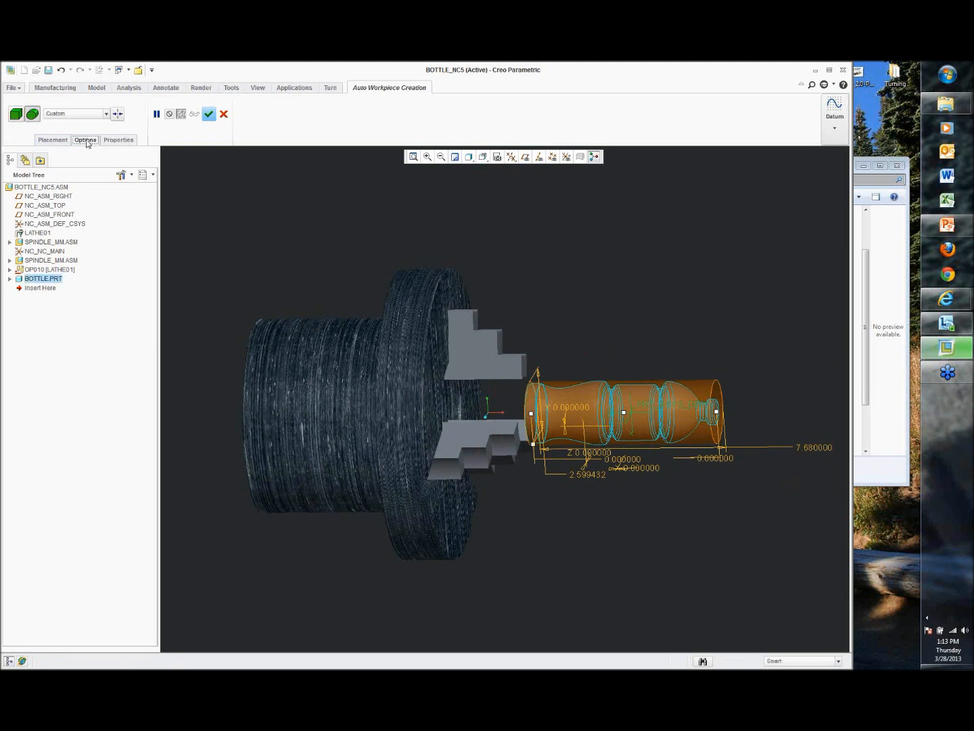
{"action": "double_click", "coordinate": [154, 230]}
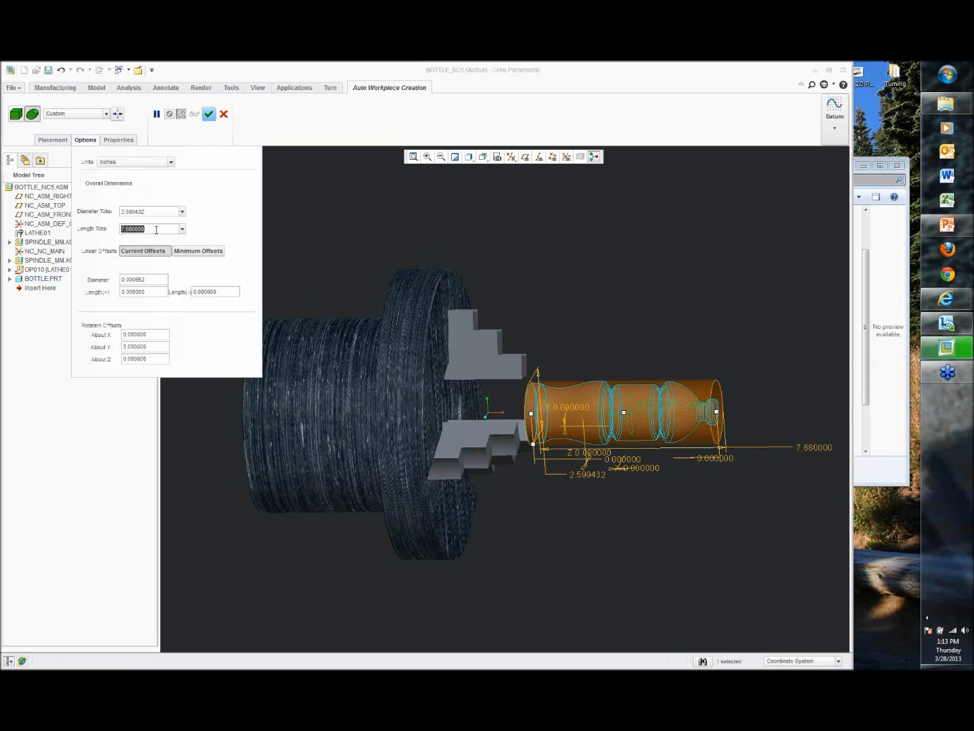
{"action": "type", "text": "9"}
{"action": "key", "text": "Return"}
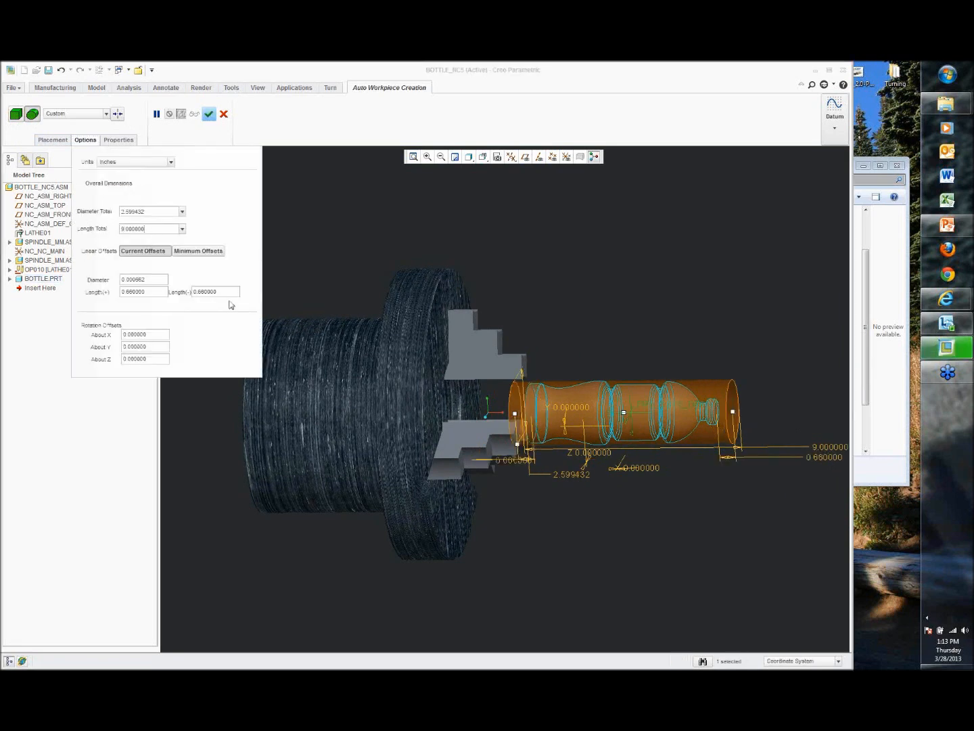
Step: Set the workpiece's Length(+) linear offset to 1.25
{"action": "middle_click_drag", "start_coordinate": [516, 309], "coordinate": [531, 307]}
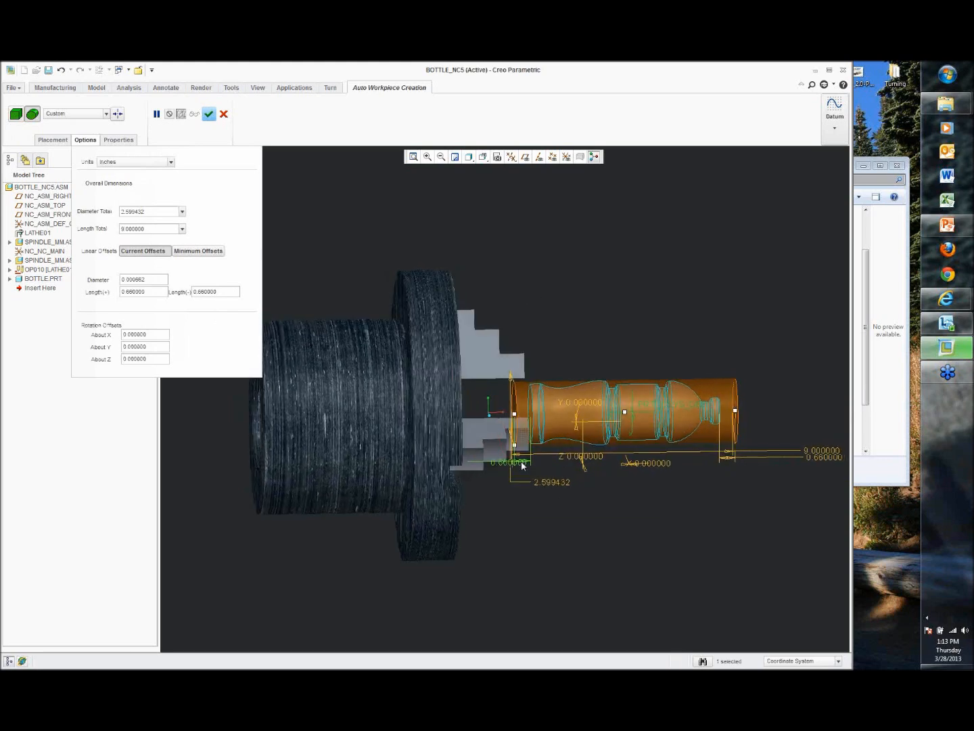
{"action": "scroll", "coordinate": [520, 443], "scroll_direction": "down", "scroll_amount": 4}
{"action": "mouse_move", "coordinate": [521, 441]}
{"action": "middle_mouse_down"}
{"action": "mouse_move", "coordinate": [503, 438]}
{"action": "mouse_move", "coordinate": [545, 434]}
{"action": "mouse_move", "coordinate": [521, 435]}
{"action": "middle_mouse_up"}
{"action": "scroll", "coordinate": [502, 437], "scroll_direction": "up", "scroll_amount": 2}
{"action": "double_click", "coordinate": [155, 293]}
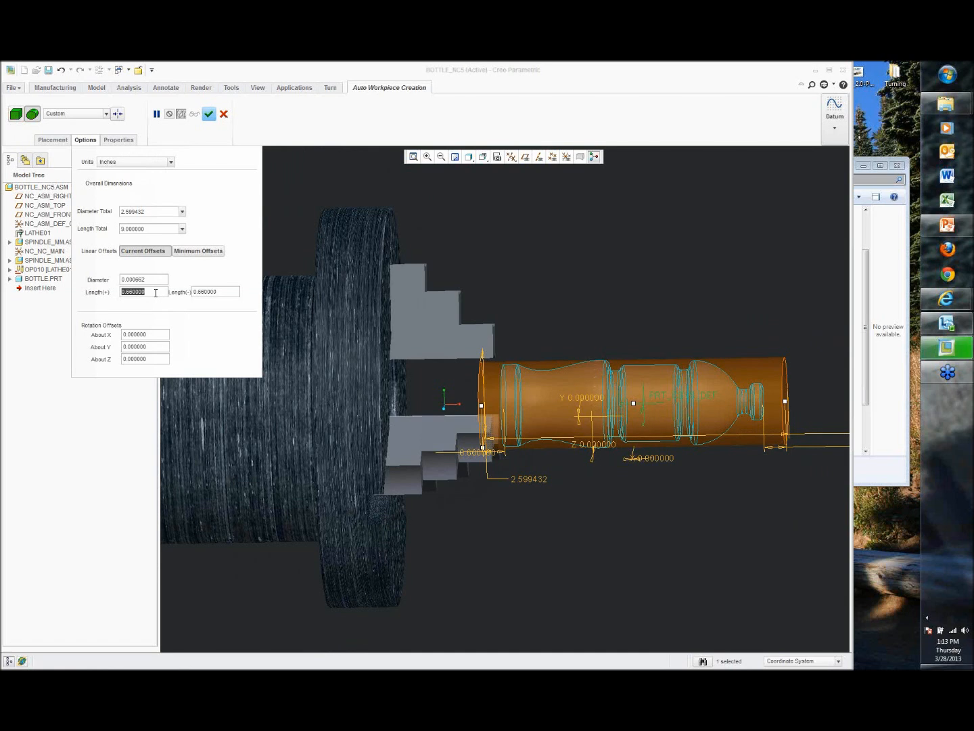
{"action": "type", "text": "1.25"}
{"action": "key", "text": "Return"}
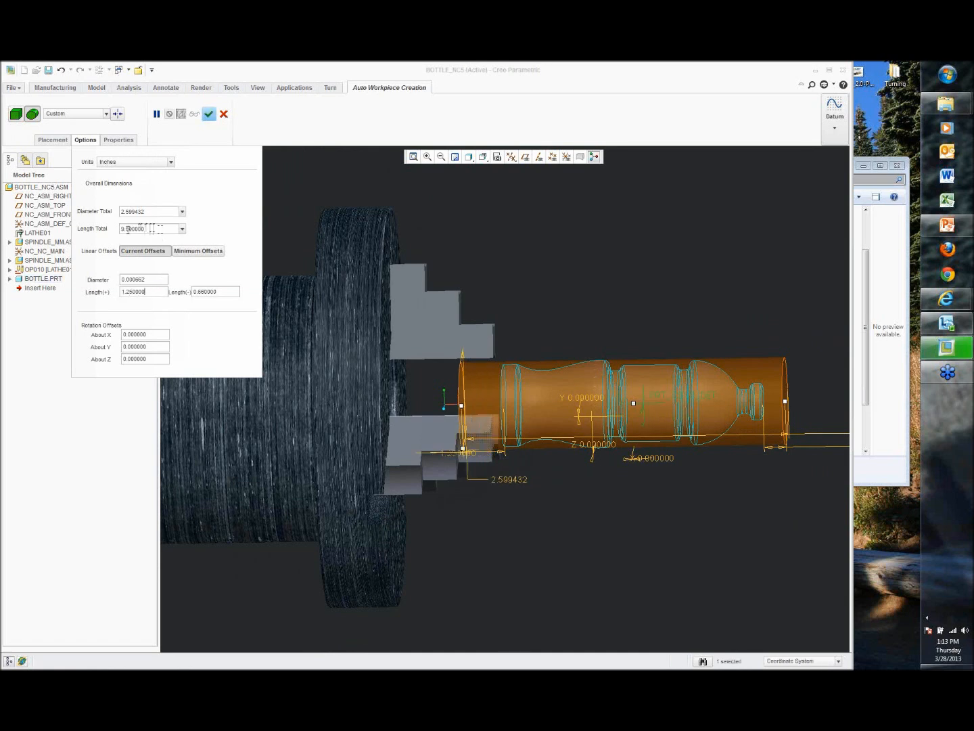
Step: Set the workpiece's Length(-) linear offset to 0.07
{"action": "left_click", "coordinate": [231, 291]}
{"action": "left_click", "coordinate": [231, 293]}
{"action": "type", "text": "-.59"}
{"action": "key", "text": "Return"}
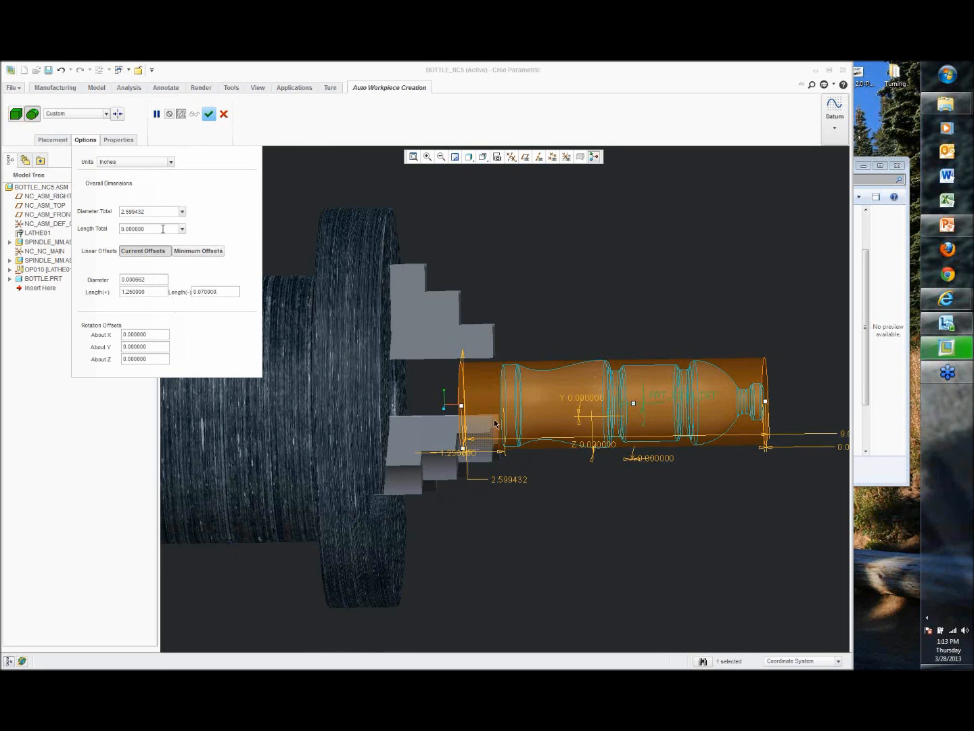
Step: Set the workpiece's total diameter to 3 and finish the automatic workpiece
{"action": "middle_click_drag", "start_coordinate": [572, 307], "coordinate": [570, 308]}
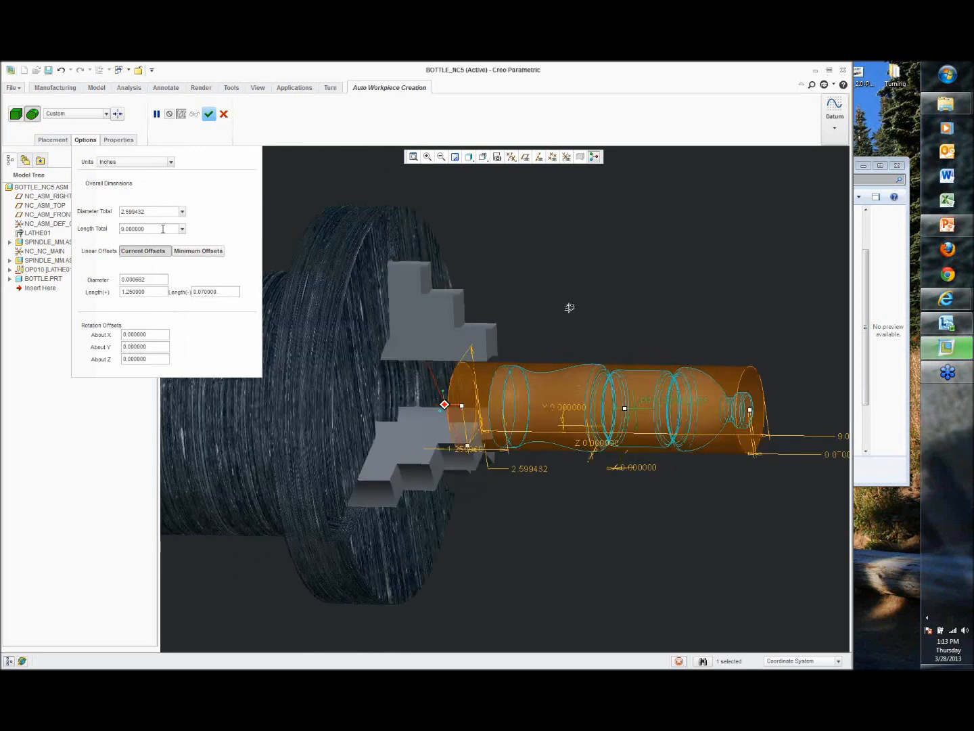
{"action": "mouse_move", "coordinate": [754, 420]}
{"action": "middle_mouse_down"}
{"action": "mouse_move", "coordinate": [770, 404]}
{"action": "mouse_move", "coordinate": [761, 415]}
{"action": "middle_mouse_up"}
{"action": "scroll", "coordinate": [761, 414], "scroll_direction": "down", "scroll_amount": 2}
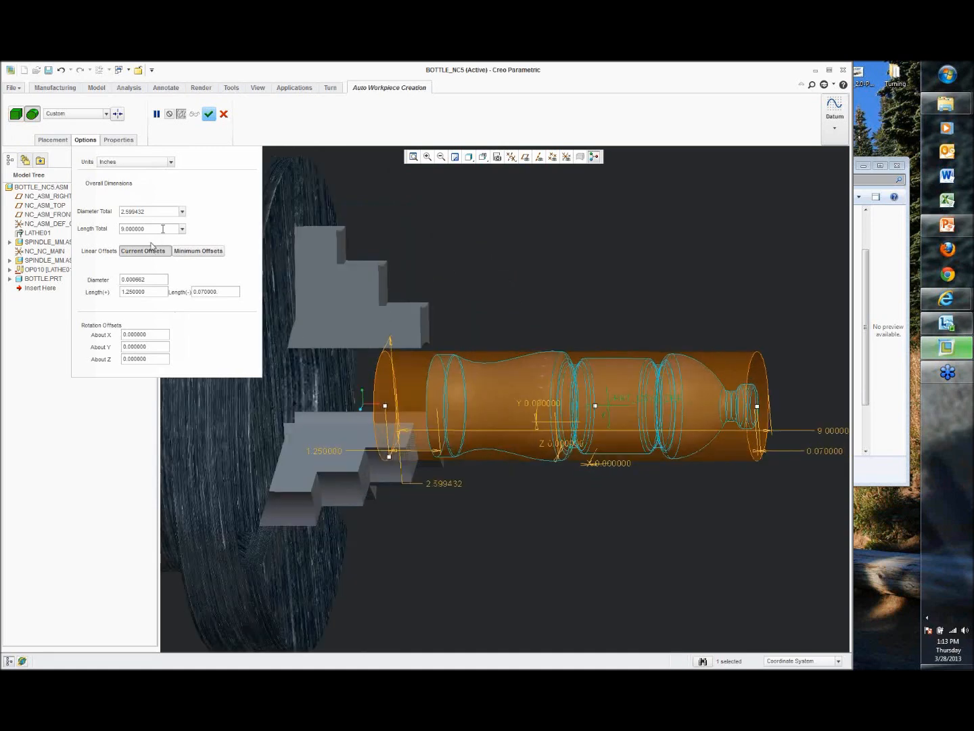
{"action": "double_click", "coordinate": [155, 210]}
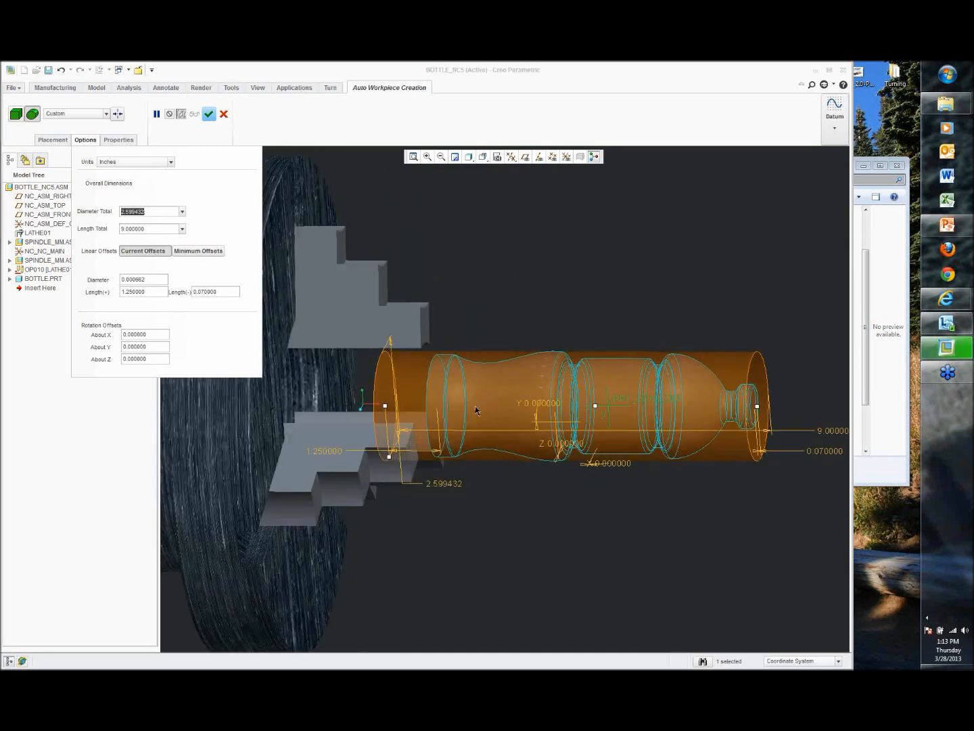
{"action": "type", "text": "3"}
{"action": "key", "text": "Return"}
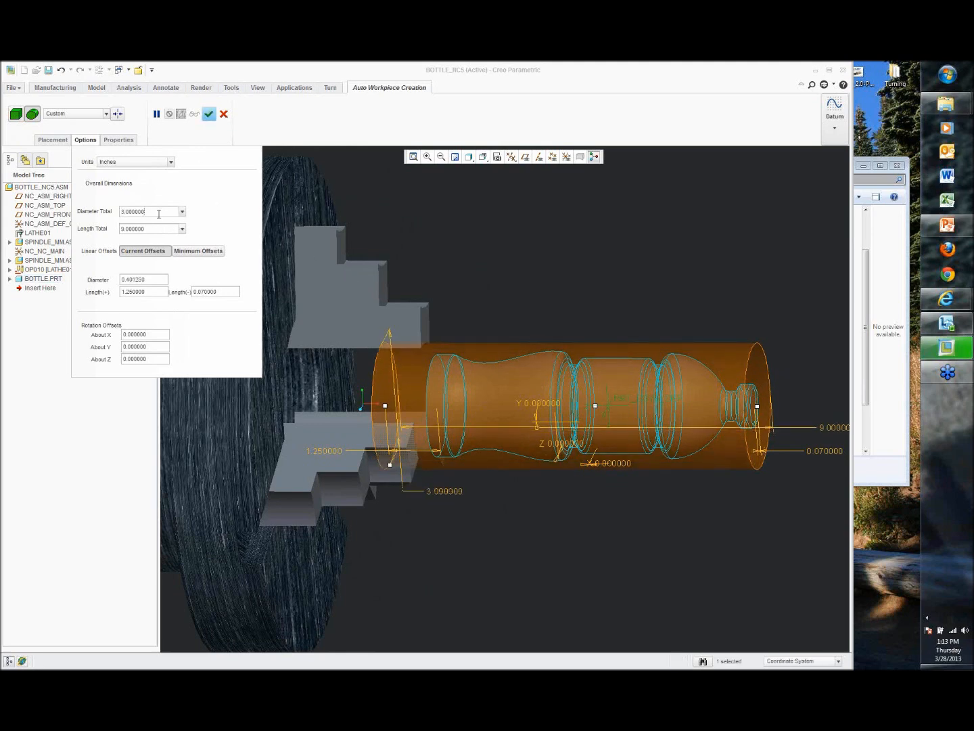
{"action": "left_click", "coordinate": [210, 113]}
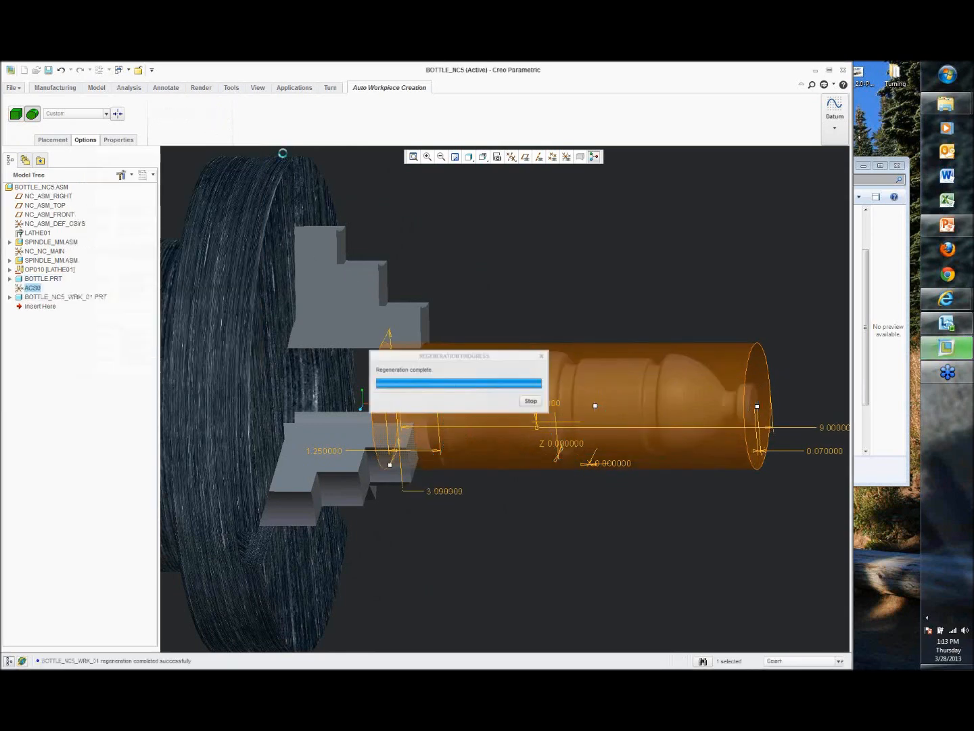
{"action": "left_click", "coordinate": [503, 227]}
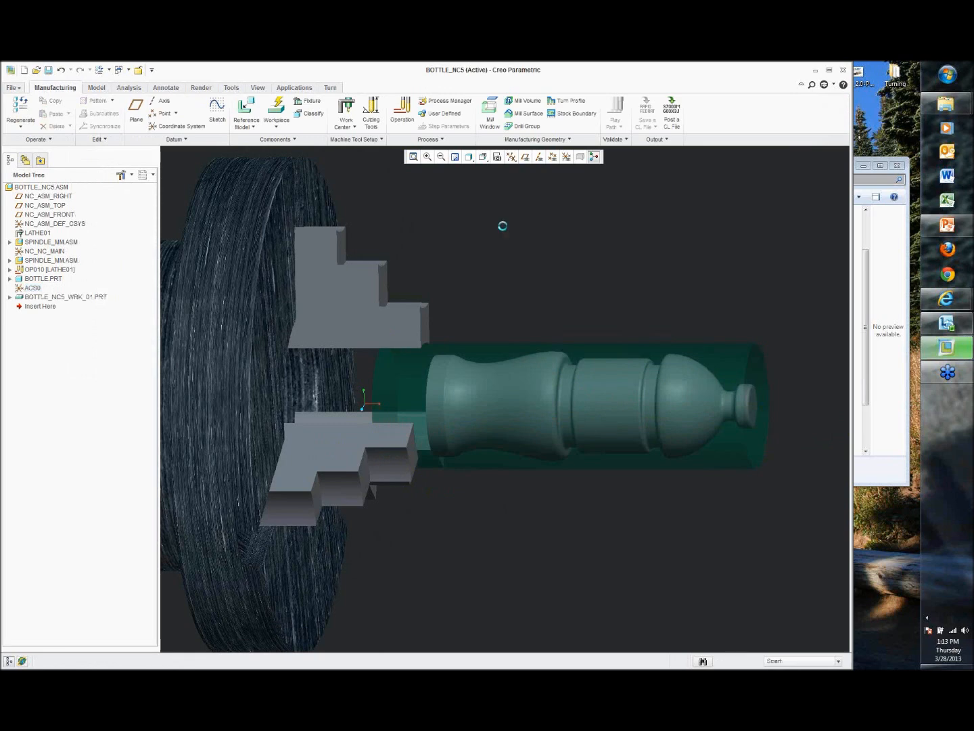
Step: Save the BOTTLE_NC5 manufacturing assembly
{"action": "key", "text": "ctrl+d"}
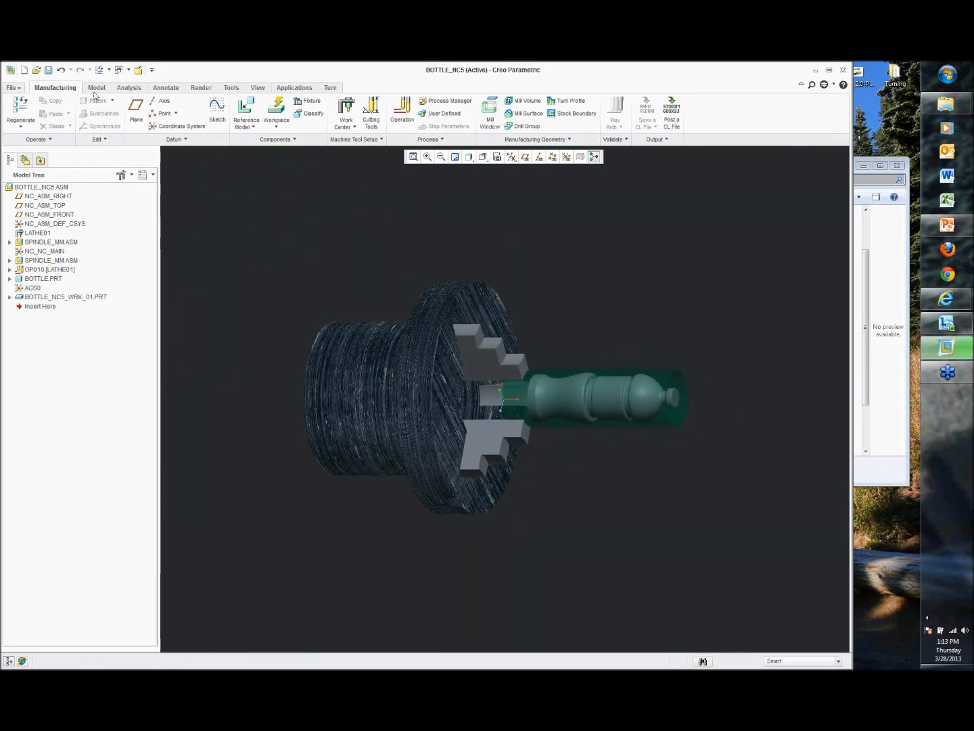
{"action": "left_click", "coordinate": [48, 71]}
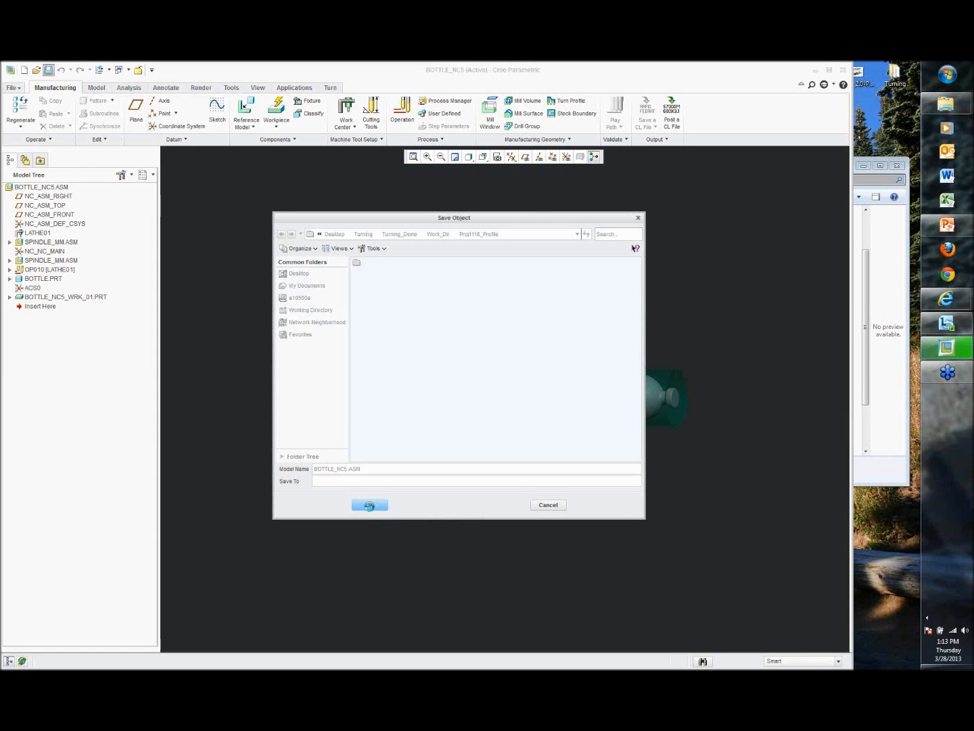
{"action": "left_click", "coordinate": [369, 505]}
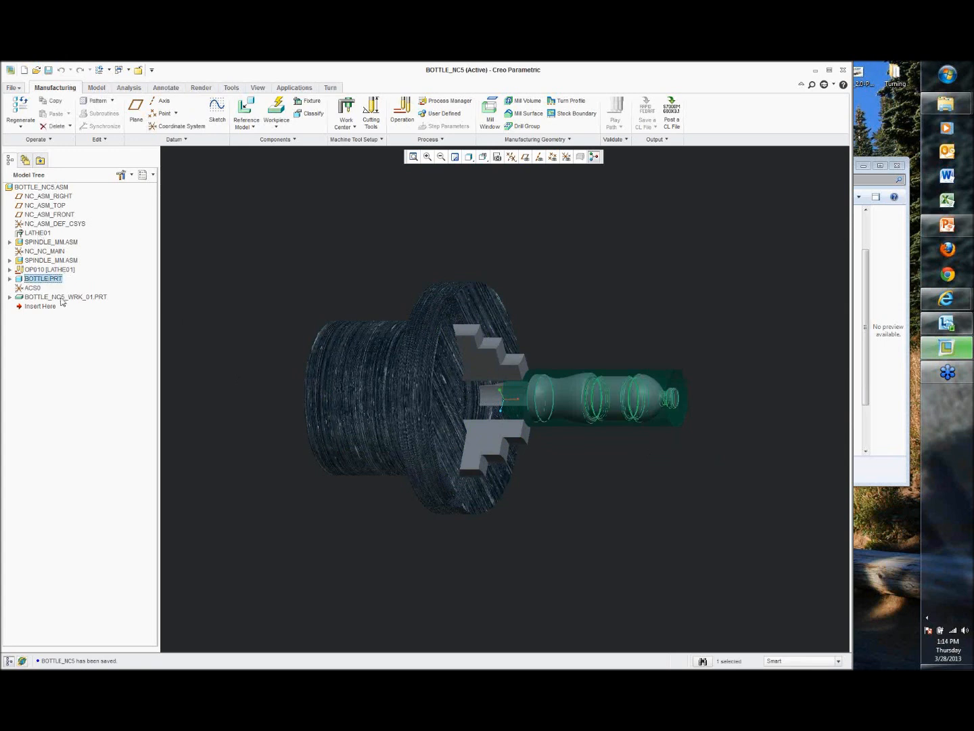
Step: Start a Profile Turning step and set up turning tool T0001 with its default geometry
{"action": "left_click", "coordinate": [54, 297]}
{"action": "left_click", "coordinate": [240, 442]}
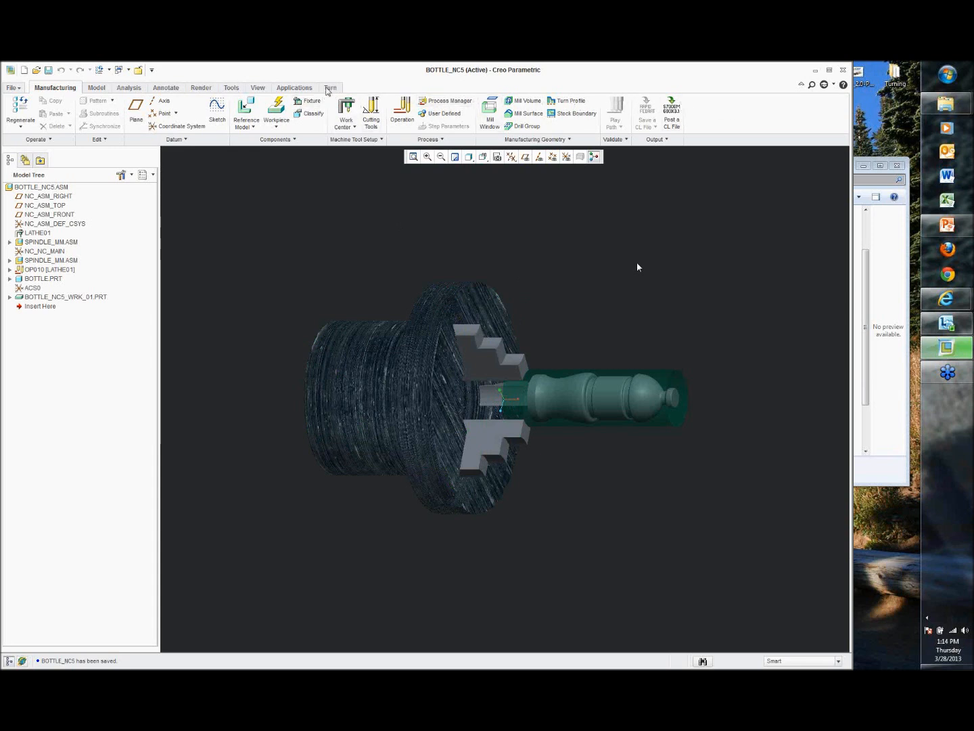
{"action": "left_click", "coordinate": [329, 89]}
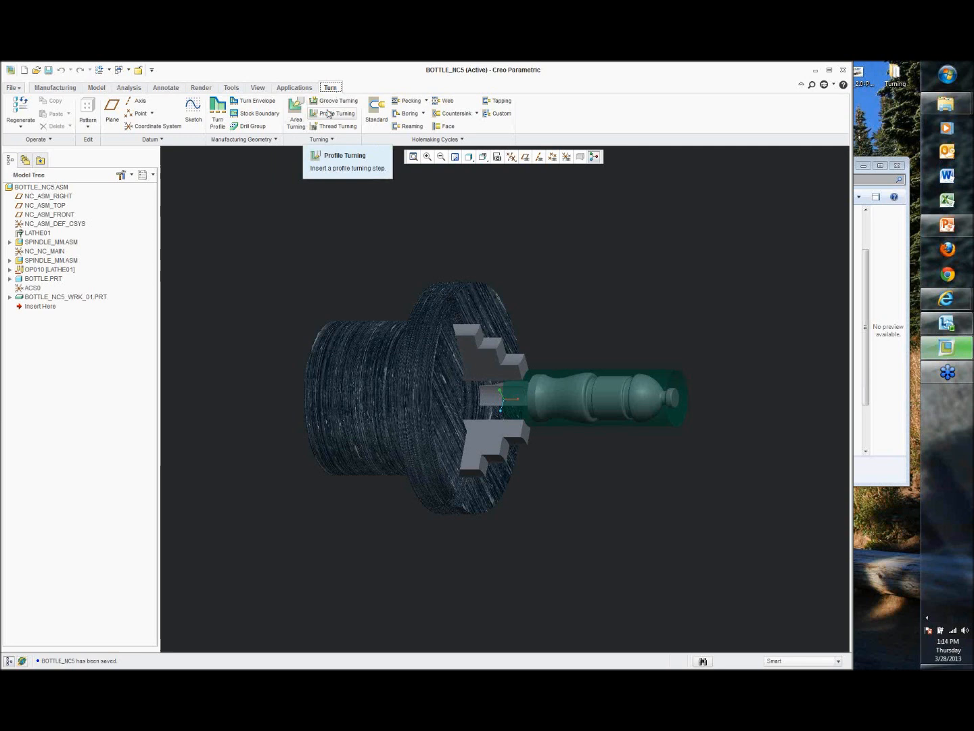
{"action": "left_click", "coordinate": [330, 115]}
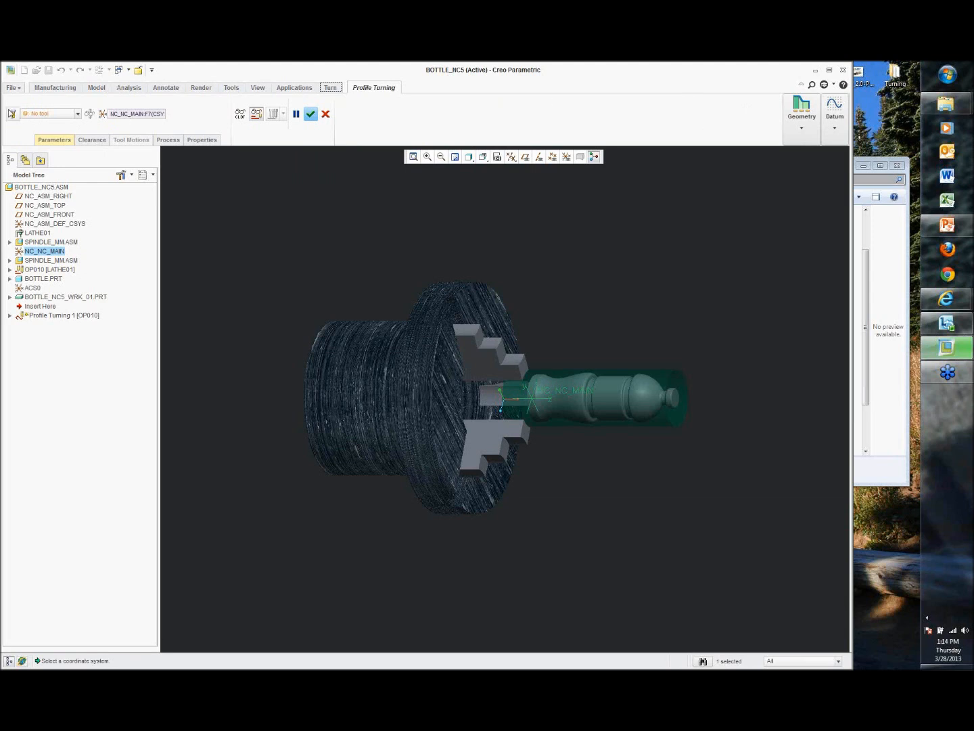
{"action": "left_click", "coordinate": [14, 113]}
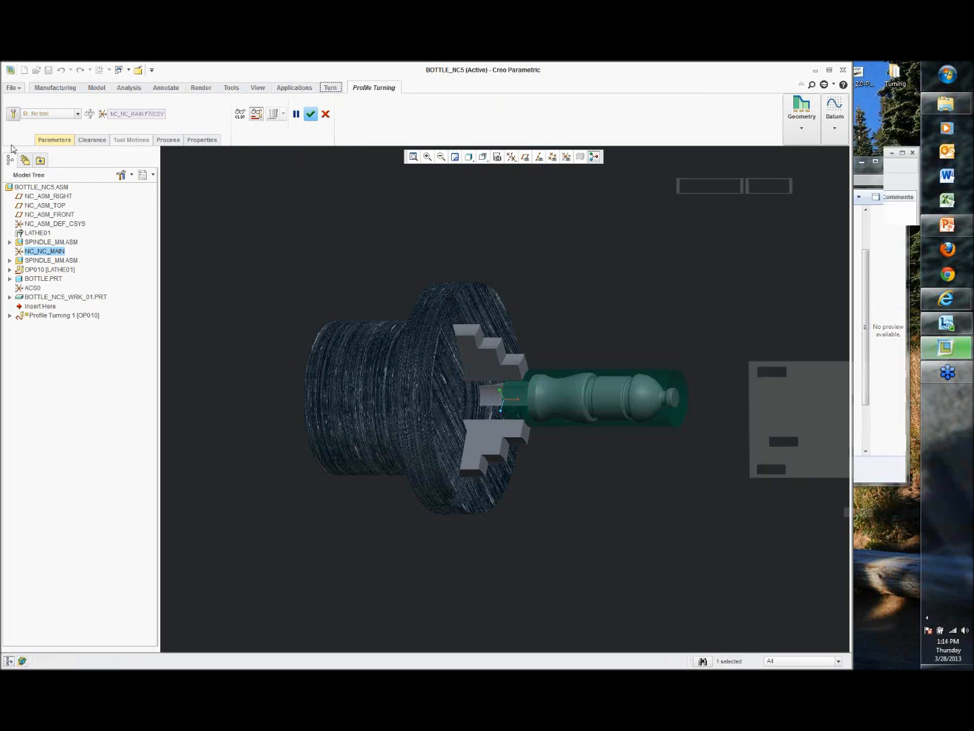
{"action": "left_click", "coordinate": [777, 522]}
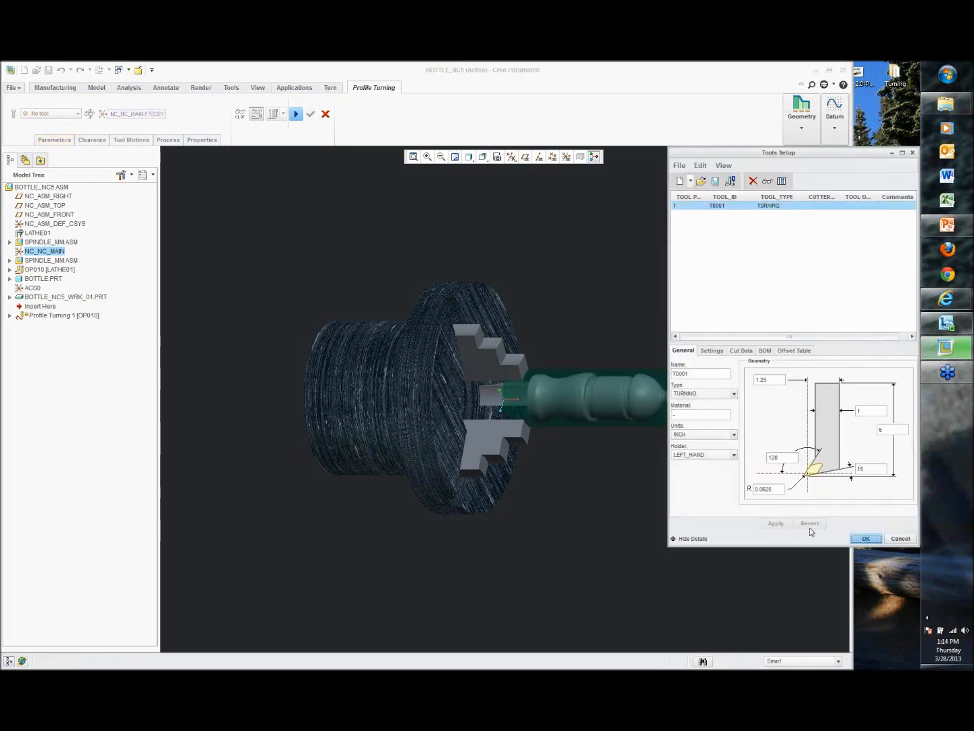
{"action": "left_click", "coordinate": [874, 541]}
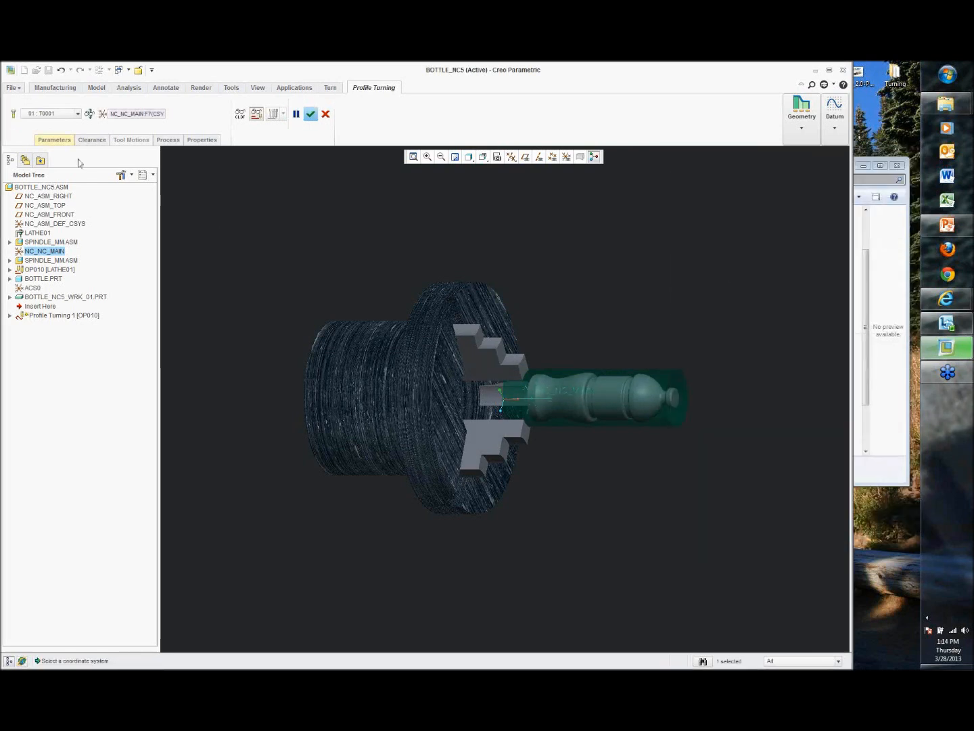
Step: Set the profile turning parameters CUT_FEED to 10 and SPINDLE_SPEED to 3000
{"action": "left_click", "coordinate": [55, 140]}
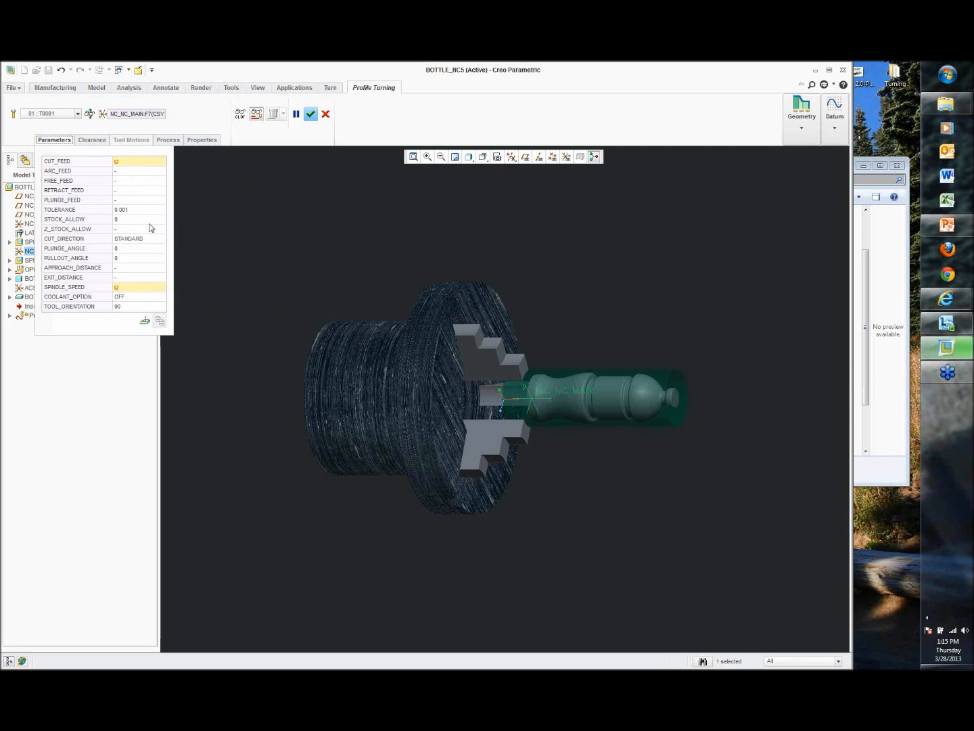
{"action": "left_click", "coordinate": [140, 165]}
{"action": "type", "text": "10"}
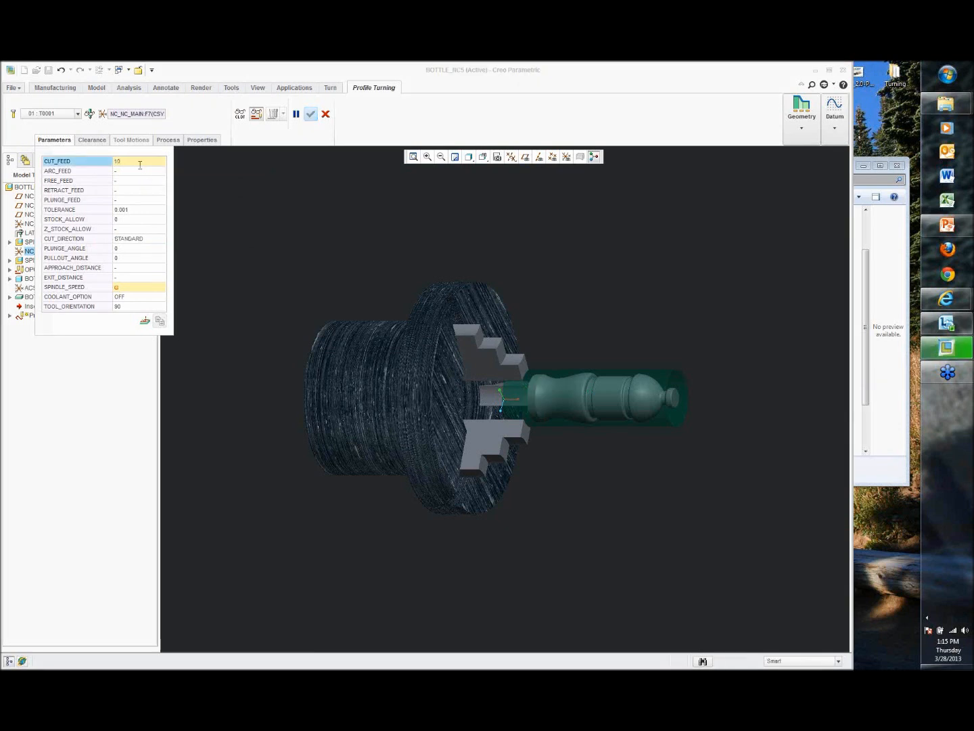
{"action": "left_click", "coordinate": [142, 287]}
{"action": "type", "text": "3000"}
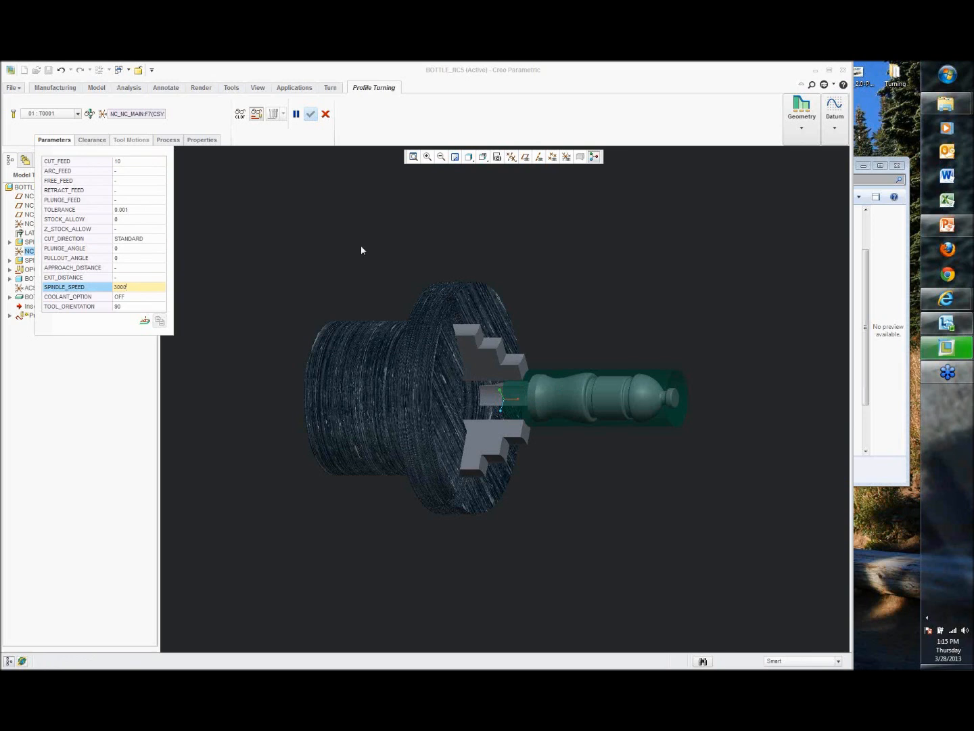
{"action": "left_click", "coordinate": [361, 247]}
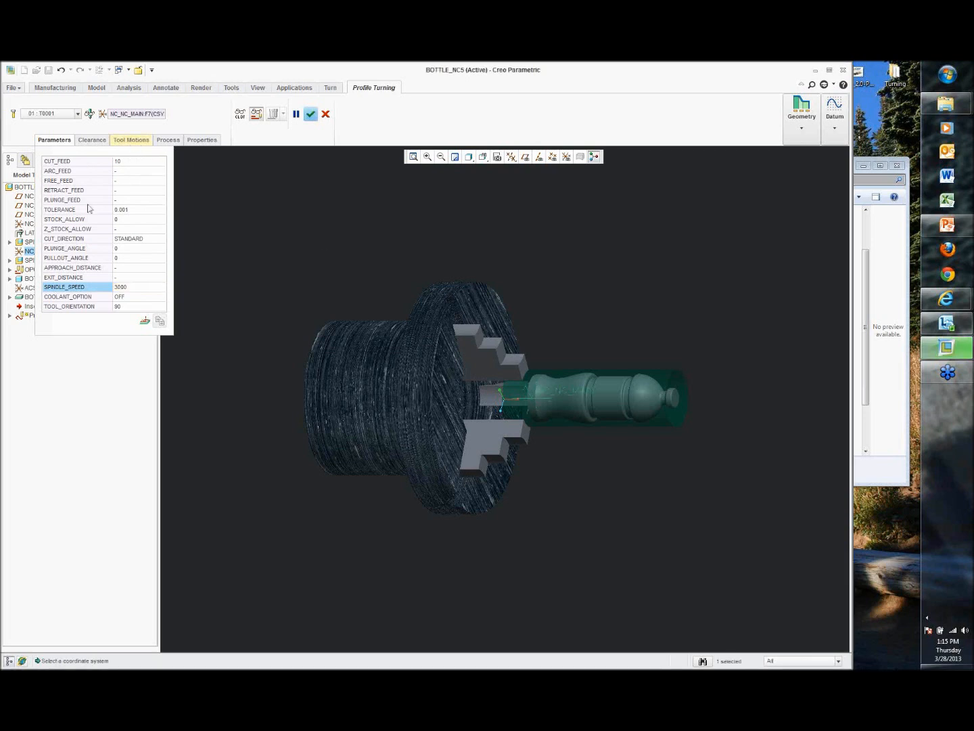
Step: Add a Profile Turning Cut motion and create a turn profile along the bottle's outer contour, adjusting its start and end points
{"action": "left_click", "coordinate": [139, 143]}
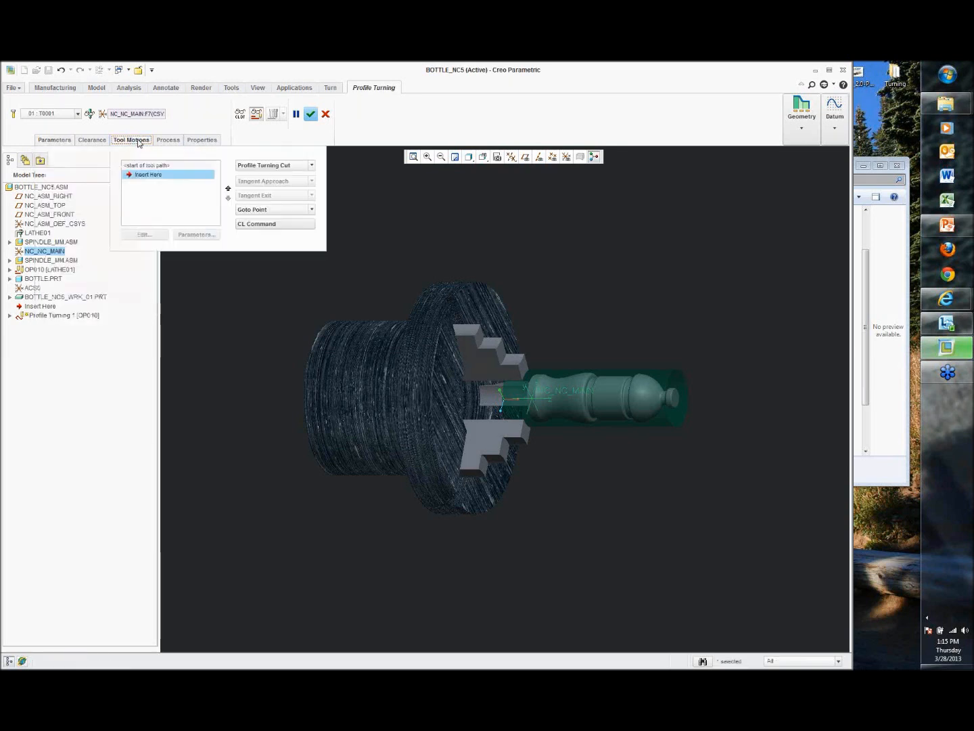
{"action": "left_click", "coordinate": [282, 166]}
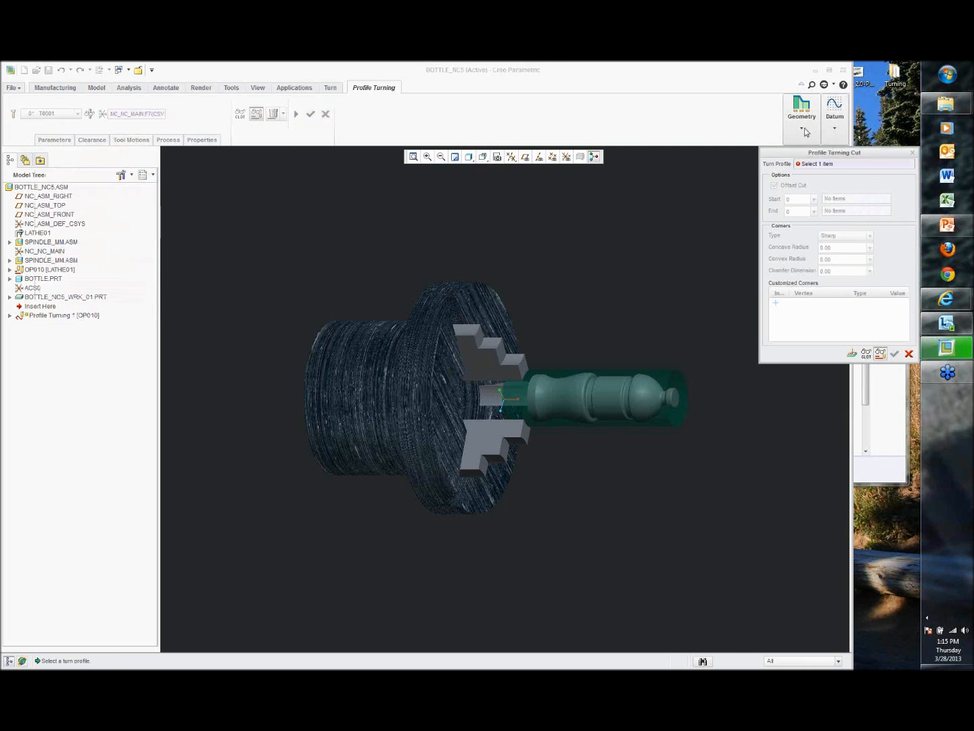
{"action": "left_click", "coordinate": [792, 155]}
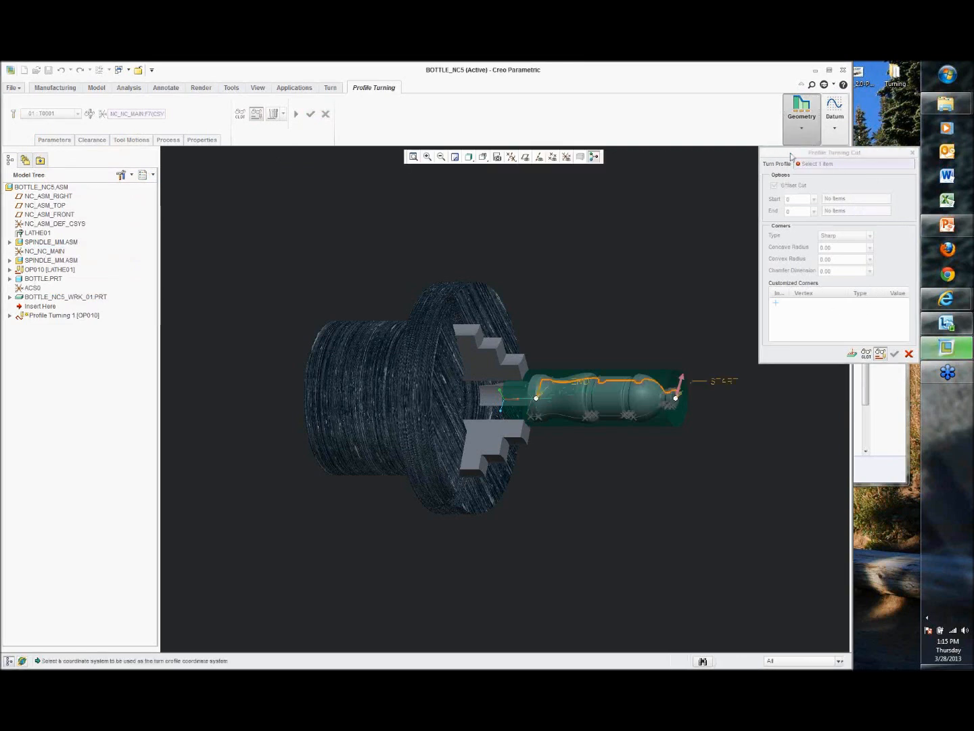
{"action": "middle_click_drag", "start_coordinate": [632, 295], "coordinate": [642, 341]}
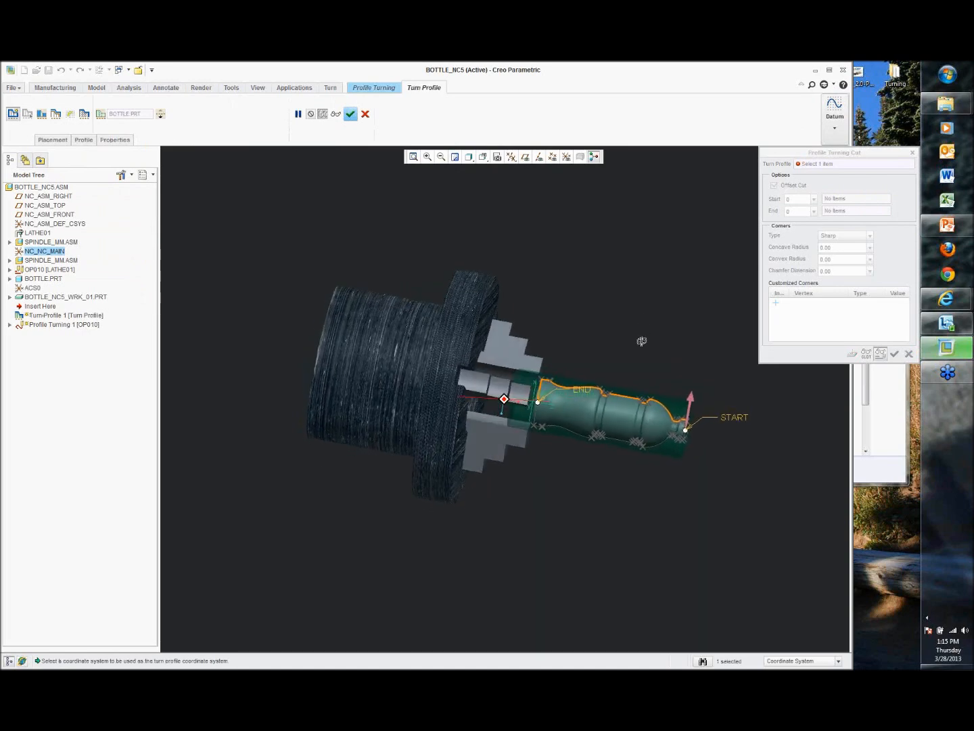
{"action": "scroll", "coordinate": [672, 406], "scroll_direction": "down", "scroll_amount": 2}
{"action": "scroll", "coordinate": [687, 439], "scroll_direction": "down", "scroll_amount": 2}
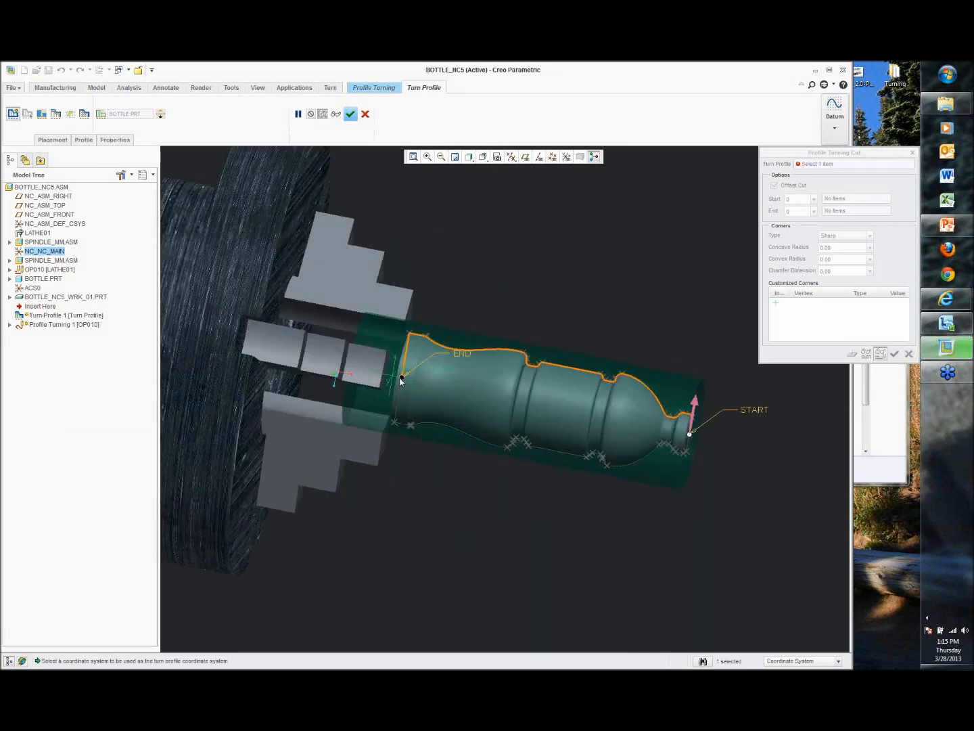
{"action": "left_click_drag", "start_coordinate": [410, 356], "coordinate": [413, 340]}
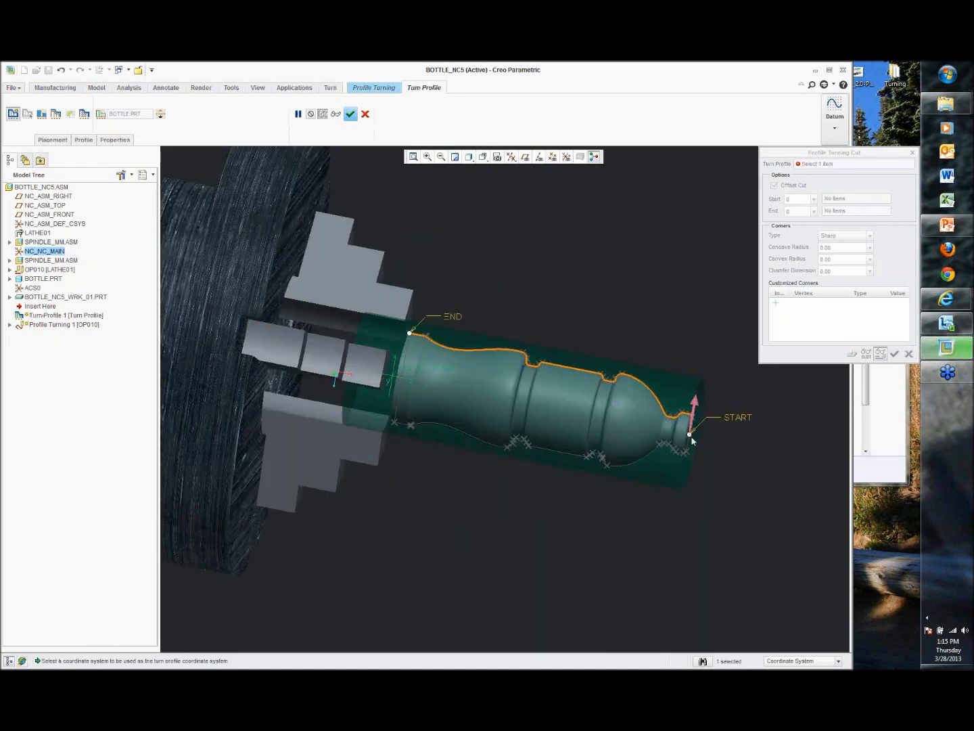
{"action": "left_click_drag", "start_coordinate": [691, 435], "coordinate": [697, 419]}
{"action": "middle_click_drag", "start_coordinate": [674, 322], "coordinate": [670, 379]}
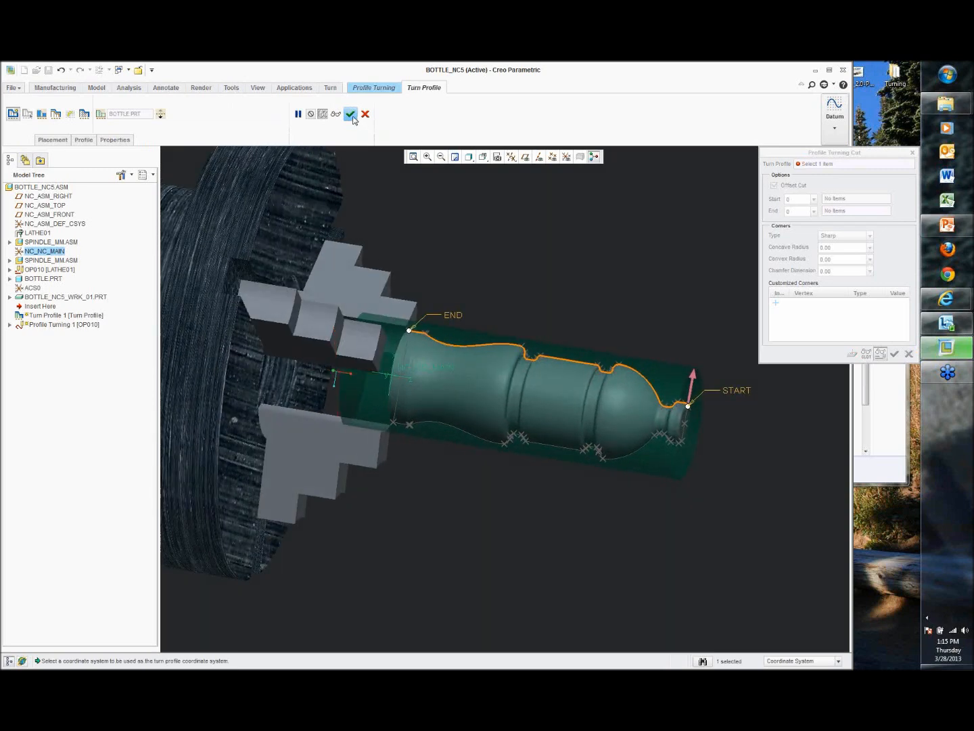
{"action": "left_click", "coordinate": [350, 113]}
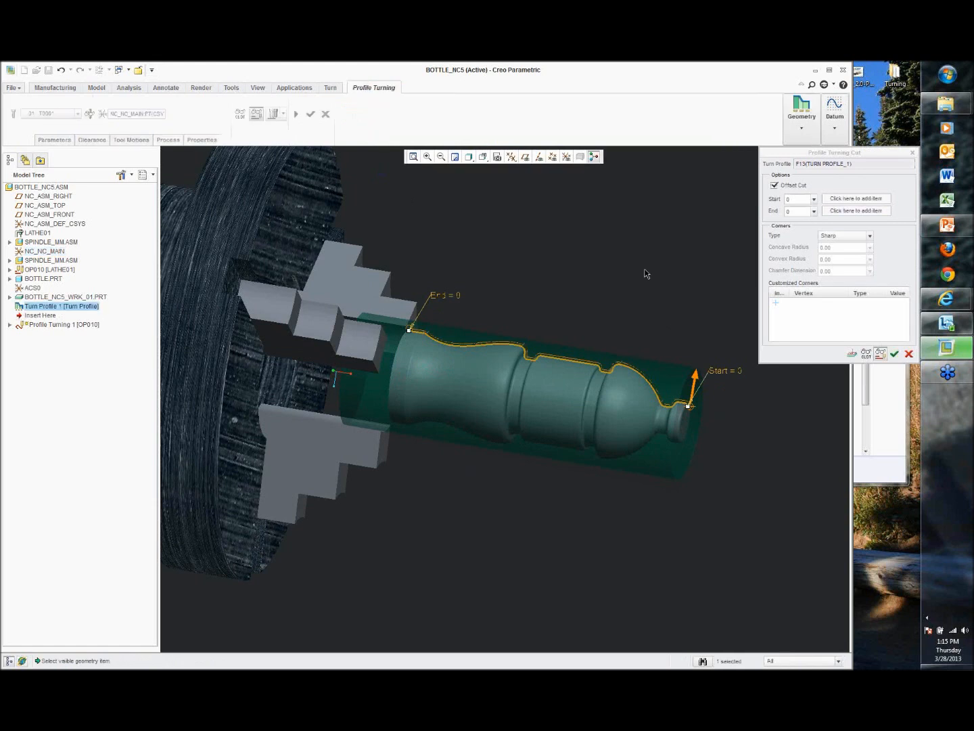
Step: Set the cut's start offset to 0 and confirm the Profile Turning Cut
{"action": "left_click", "coordinate": [804, 199]}
{"action": "type", "text": "1"}
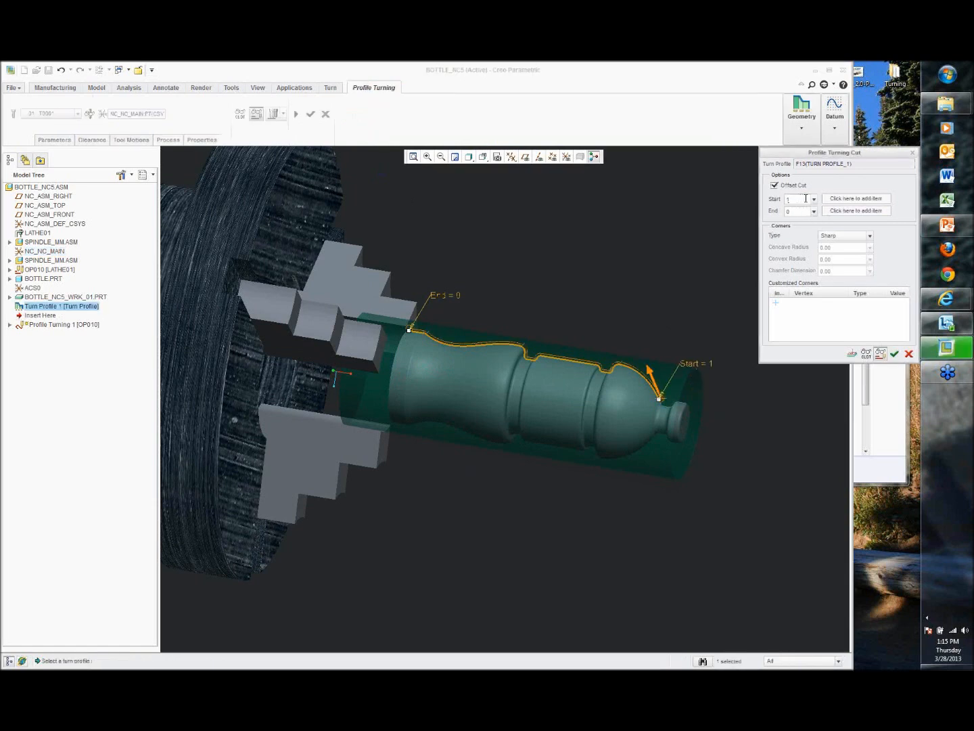
{"action": "type", "text": "0"}
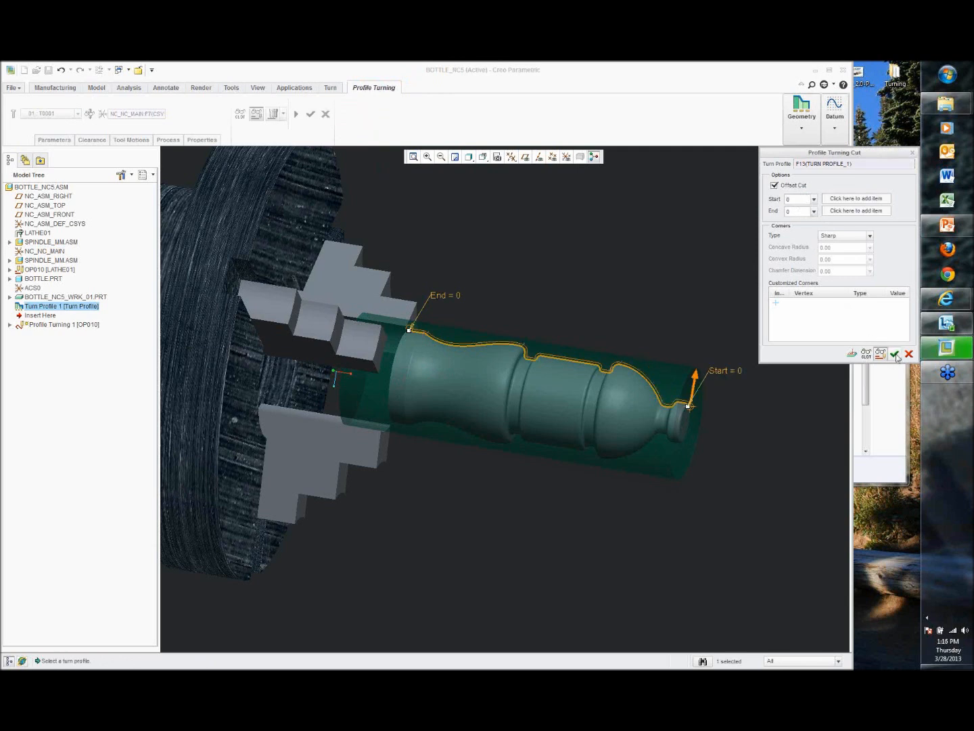
{"action": "left_click", "coordinate": [895, 354]}
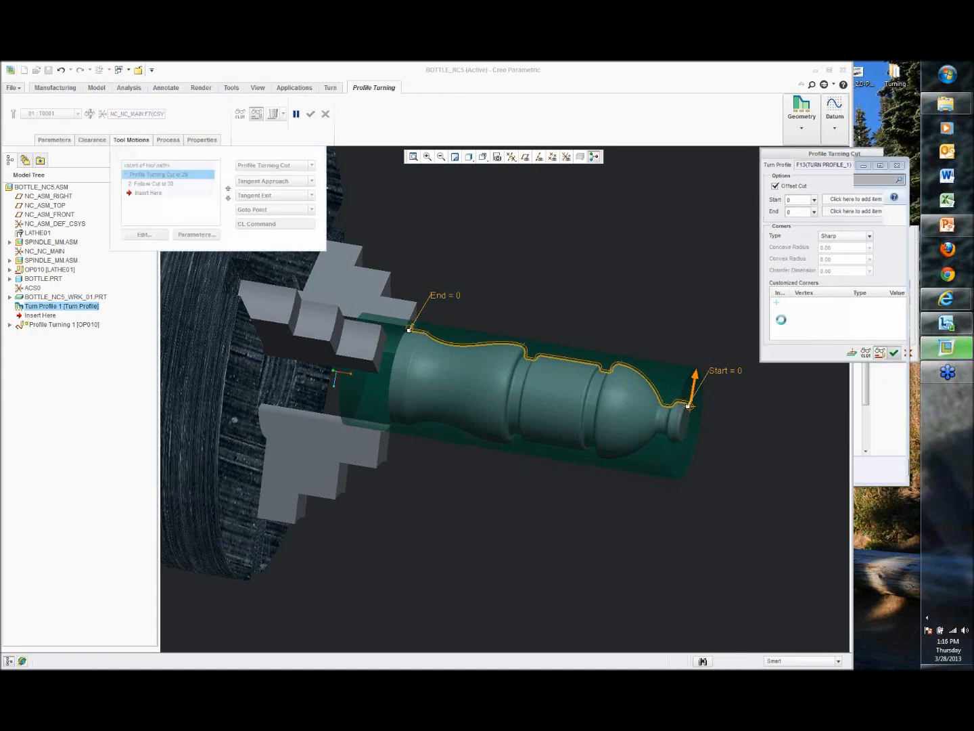
Step: Play the toolpath simulation of the profile turning step
{"action": "left_click", "coordinate": [272, 112]}
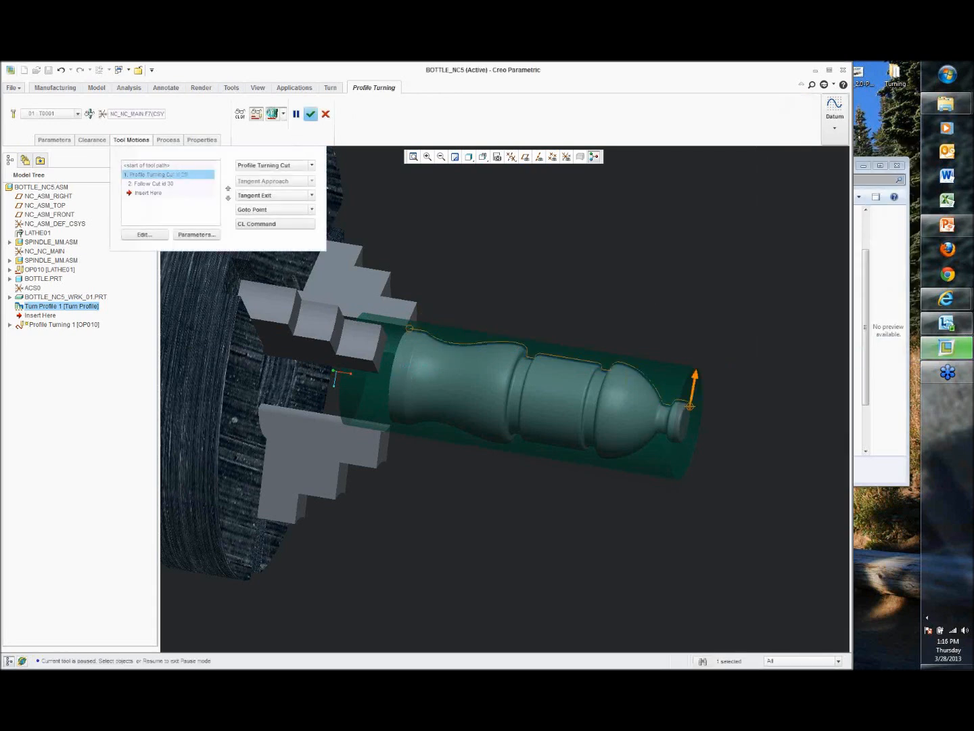
{"action": "middle_click_drag", "start_coordinate": [460, 222], "coordinate": [554, 386]}
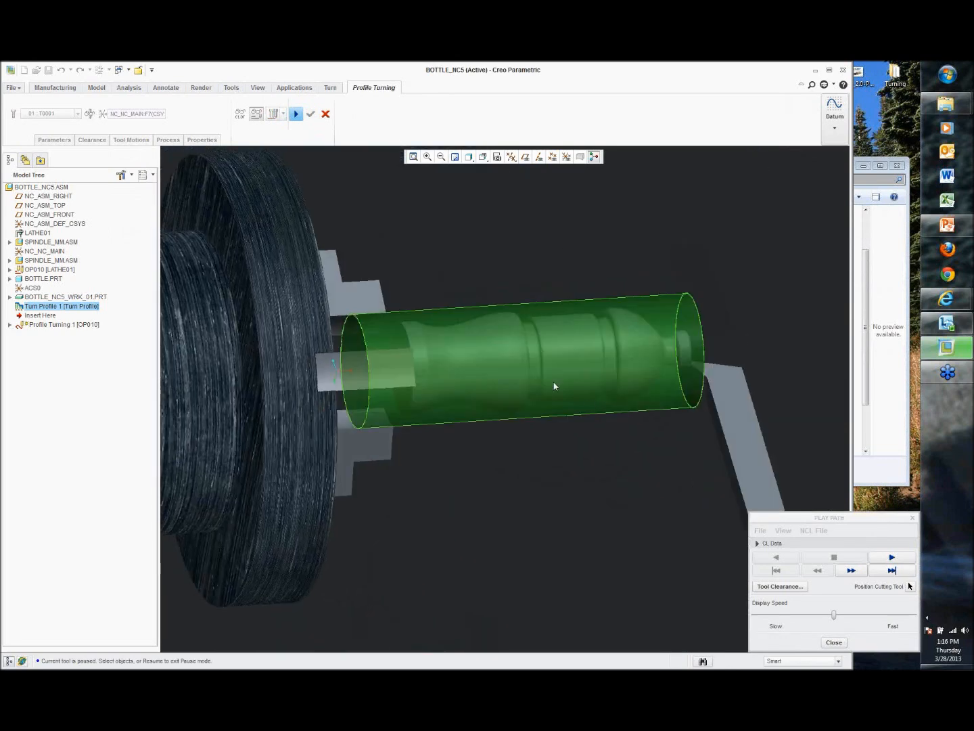
{"action": "left_click", "coordinate": [892, 557]}
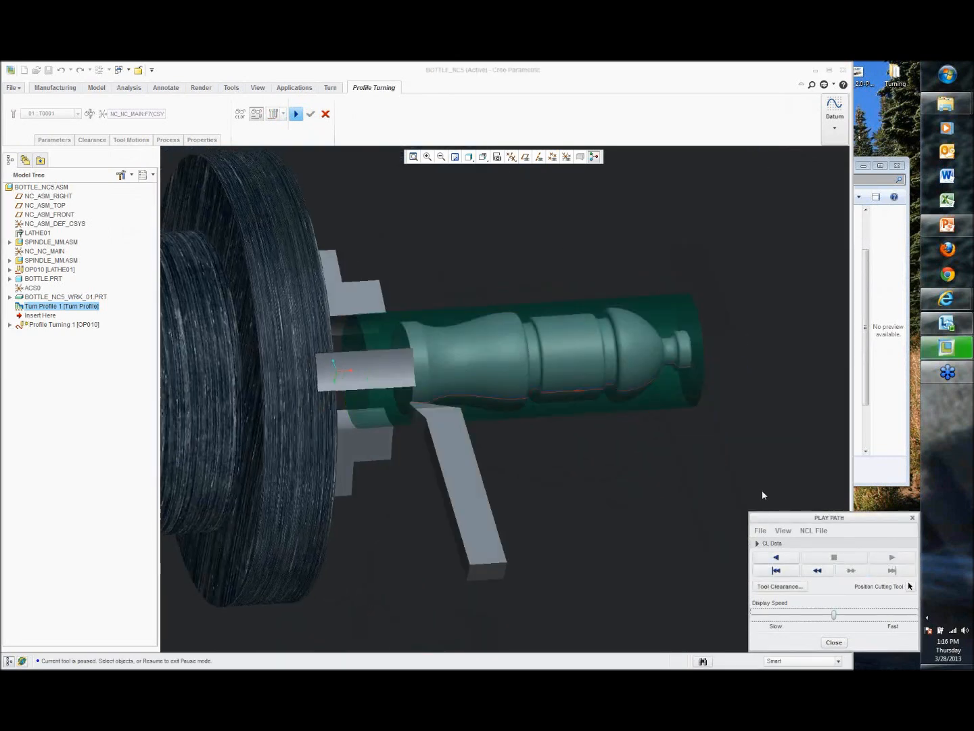
{"action": "middle_click_drag", "start_coordinate": [686, 468], "coordinate": [674, 484]}
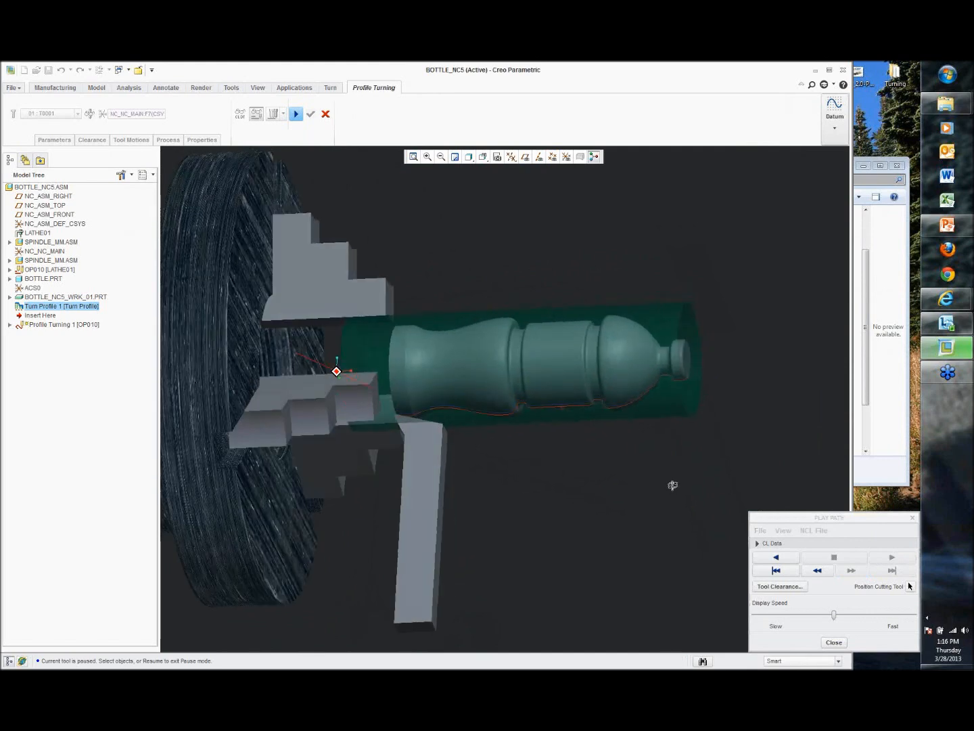
{"action": "left_click", "coordinate": [834, 643]}
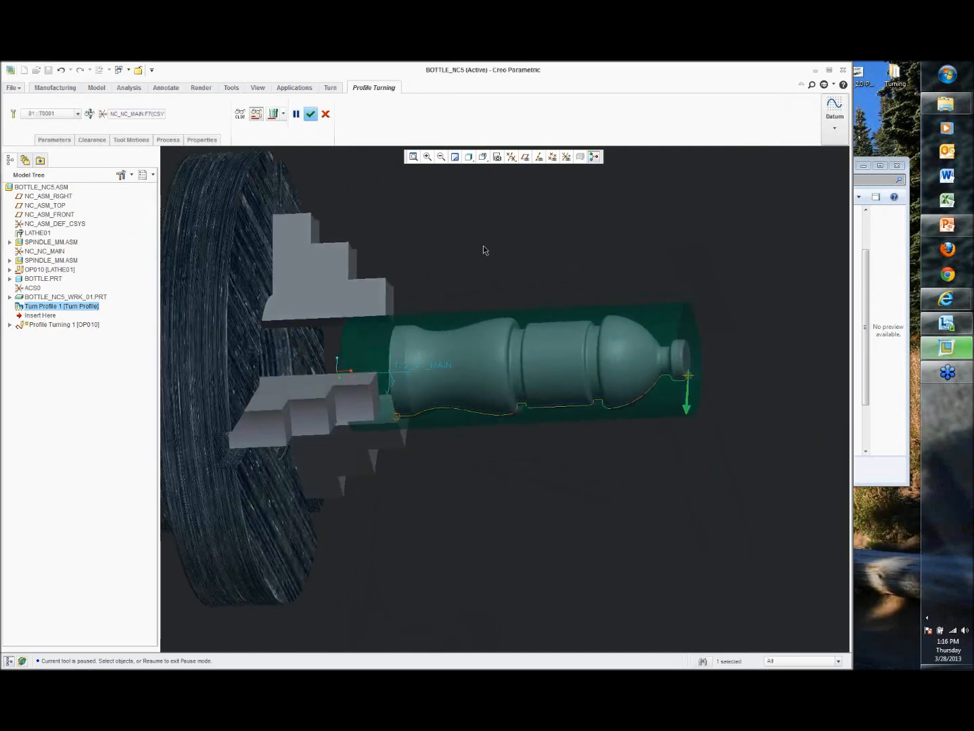
Step: Set the STOCK_ALLOW parameter to 0.05 and finish the Profile Turning step
{"action": "left_click", "coordinate": [56, 140]}
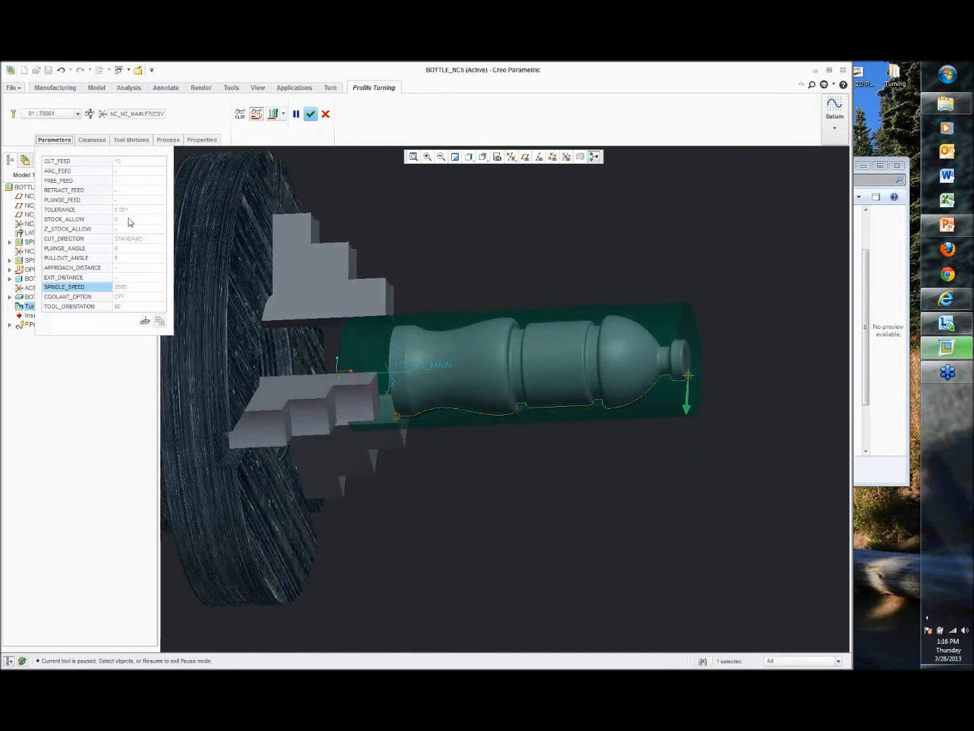
{"action": "left_click", "coordinate": [129, 219]}
{"action": "type", "text": "0.05"}
{"action": "key", "text": "Return"}
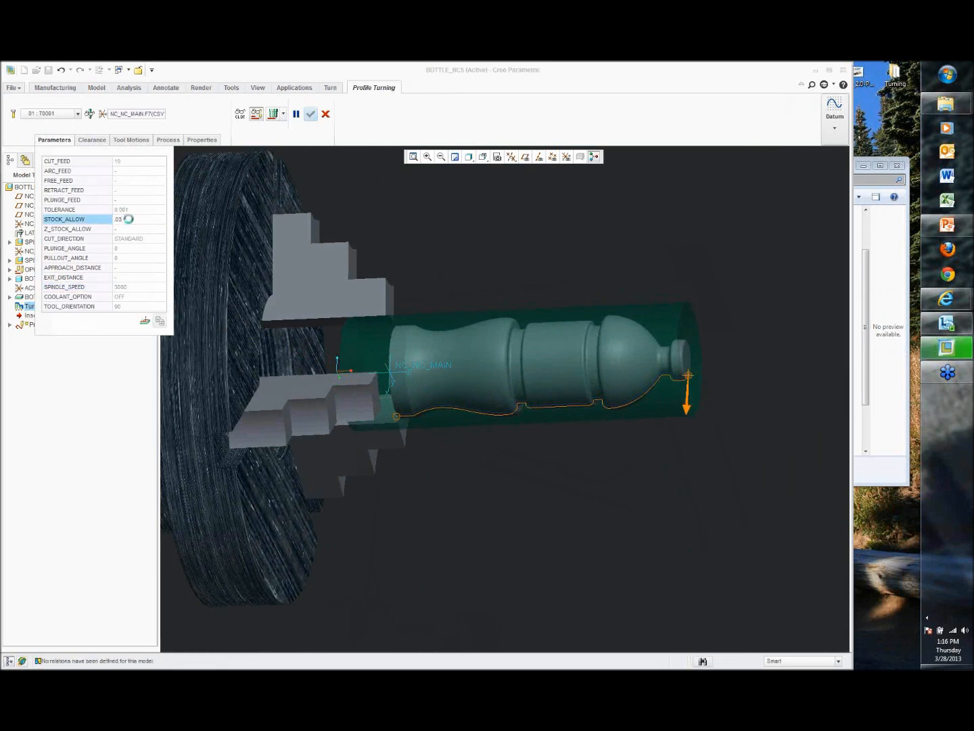
{"action": "middle_click_drag", "start_coordinate": [563, 352], "coordinate": [565, 357]}
{"action": "left_click", "coordinate": [143, 218]}
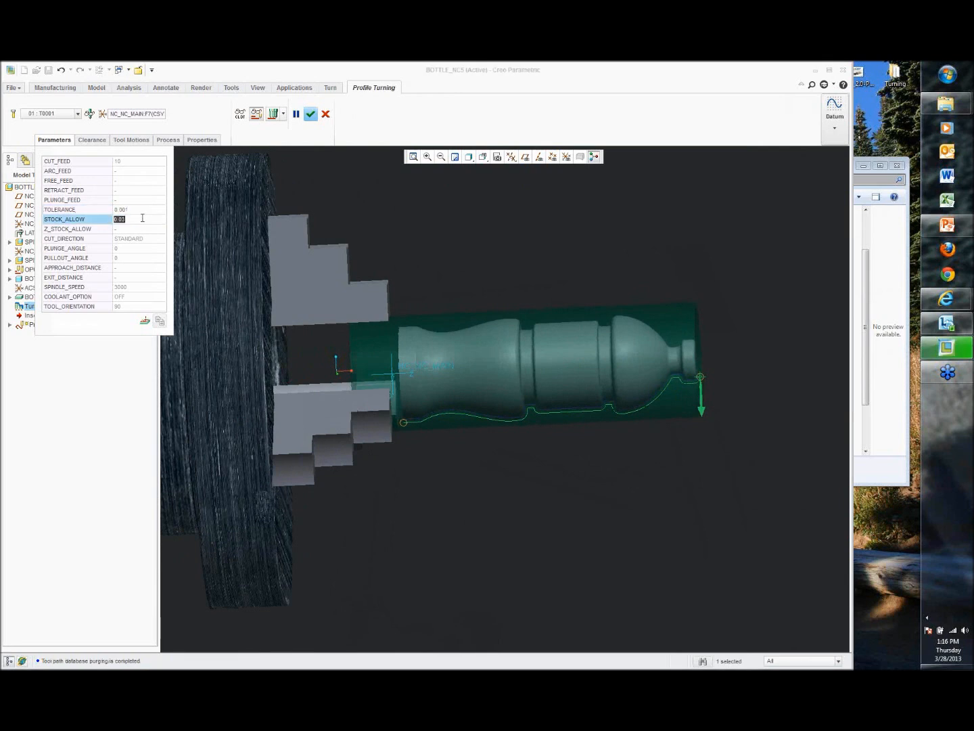
{"action": "key", "text": "BackSpace"}
{"action": "key", "text": "Return"}
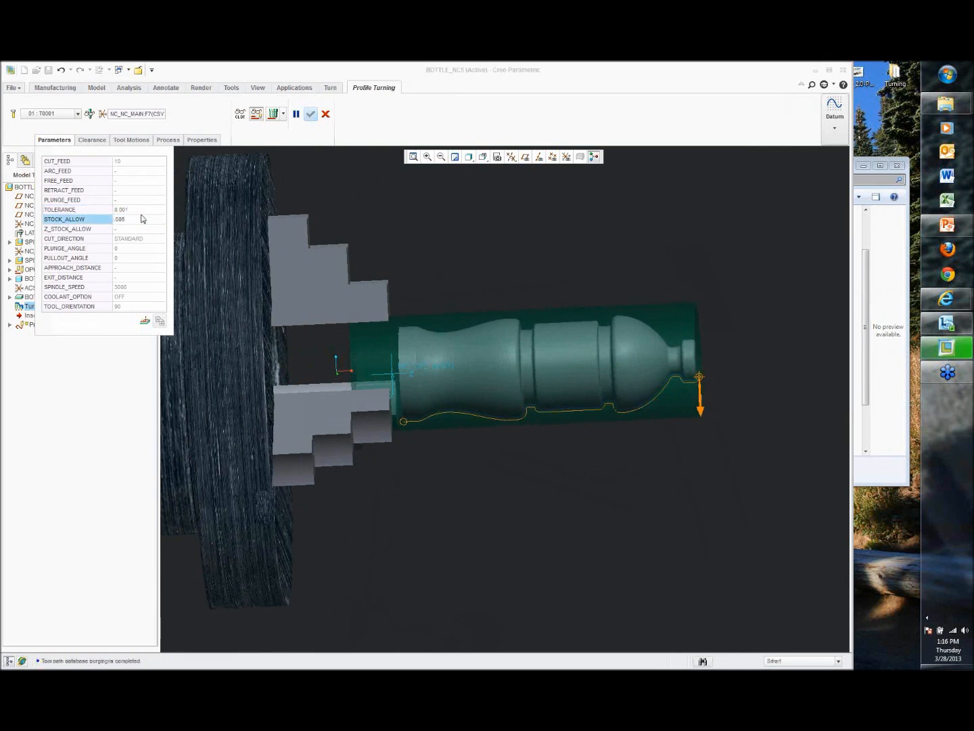
{"action": "left_click", "coordinate": [311, 115]}
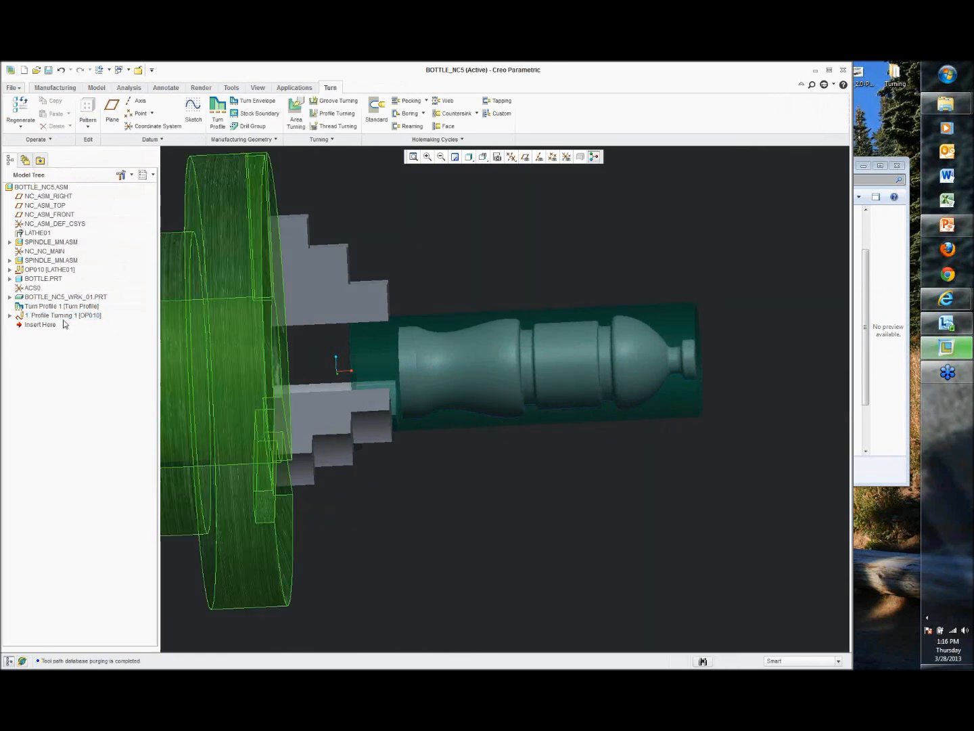
{"action": "left_click", "coordinate": [63, 317]}
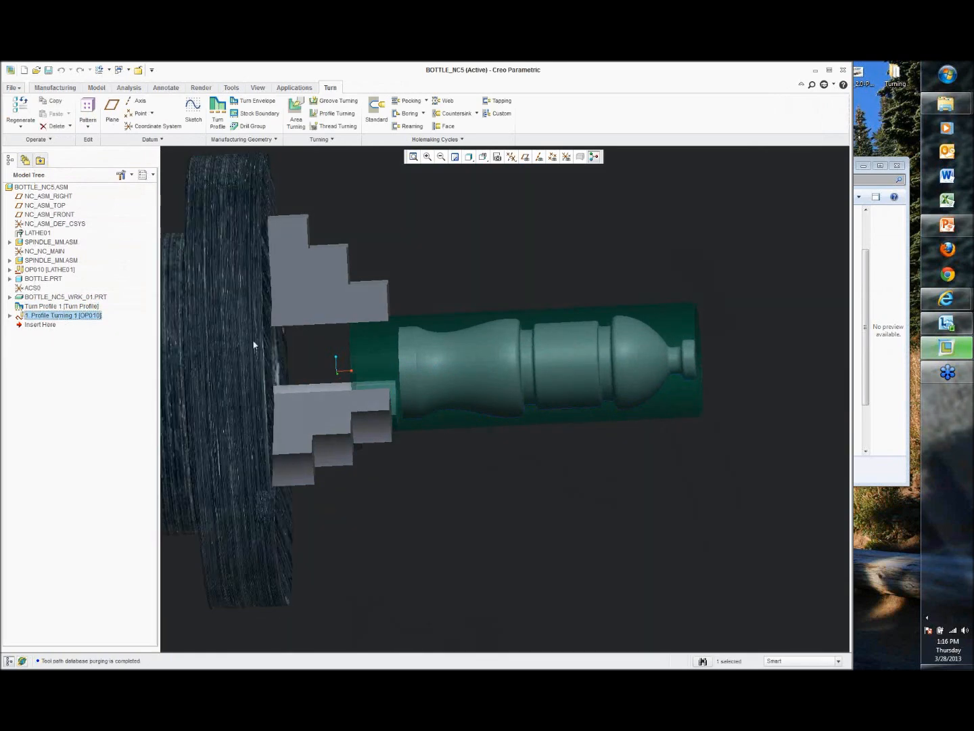
Step: Replay the Profile Turning 1 toolpath at slow display speed, then stop and close the player
{"action": "left_click", "coordinate": [562, 284]}
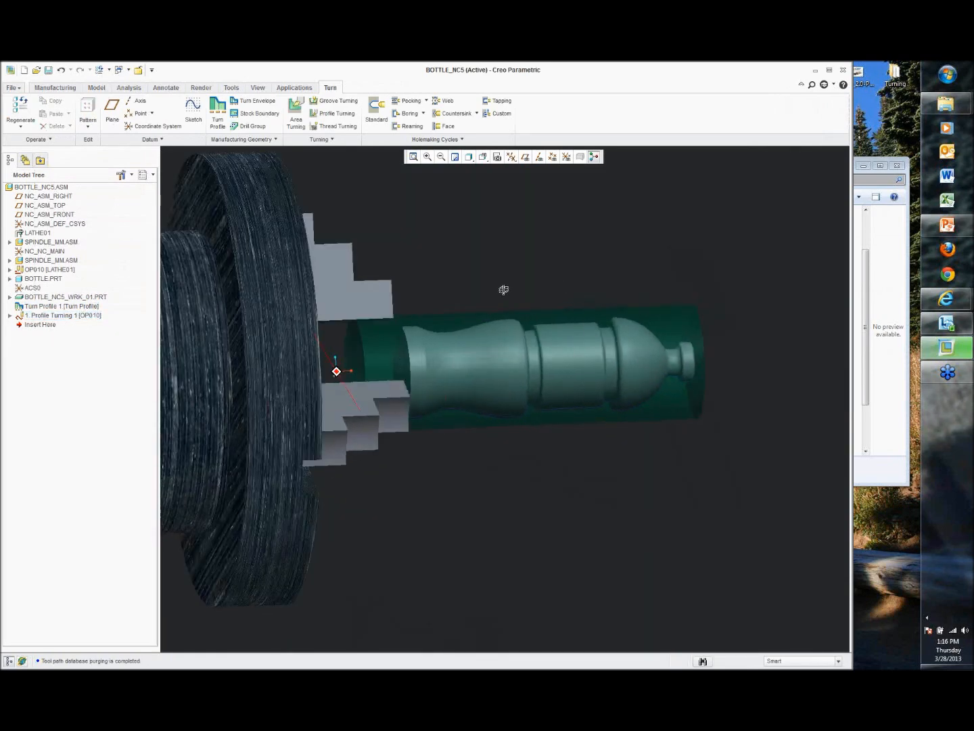
{"action": "right_click", "coordinate": [91, 317]}
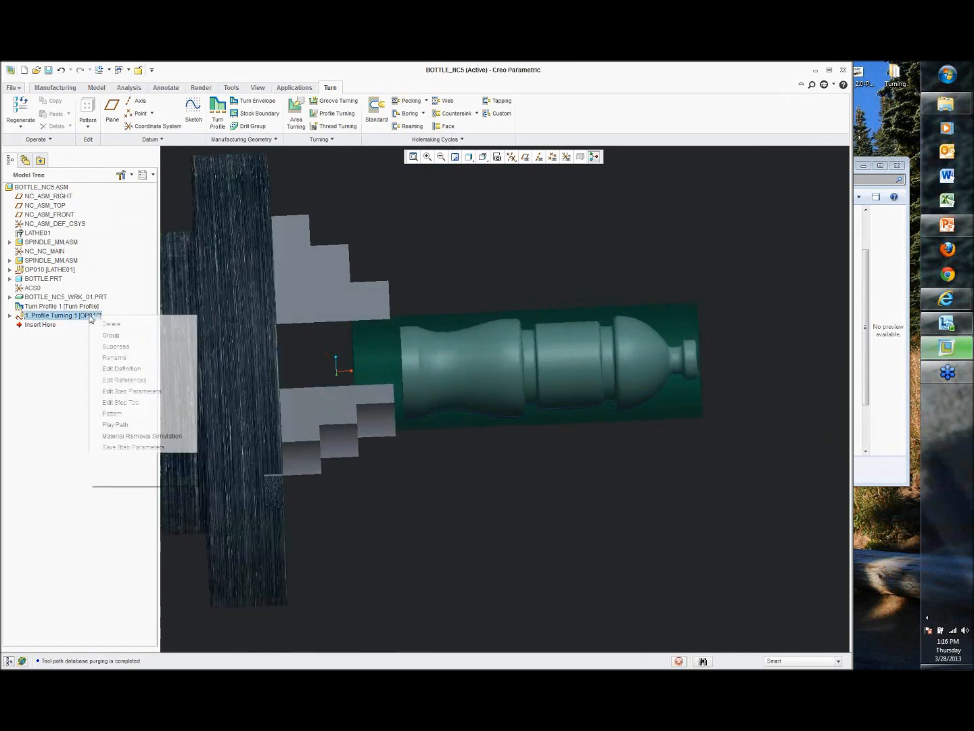
{"action": "left_click", "coordinate": [115, 425]}
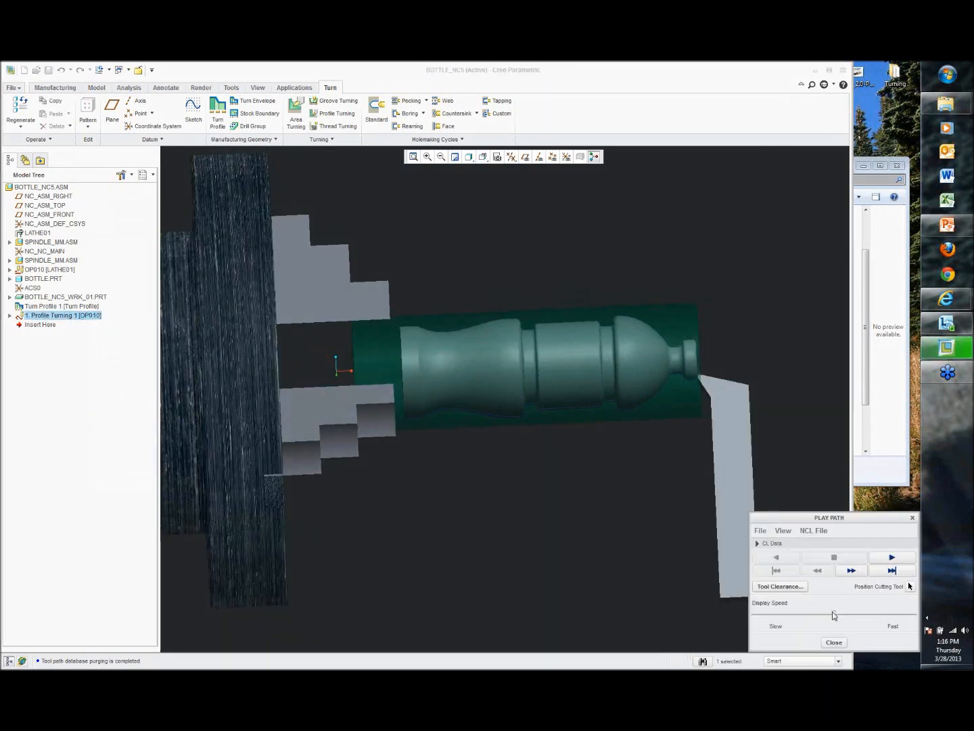
{"action": "left_click", "coordinate": [773, 614]}
{"action": "left_click", "coordinate": [891, 558]}
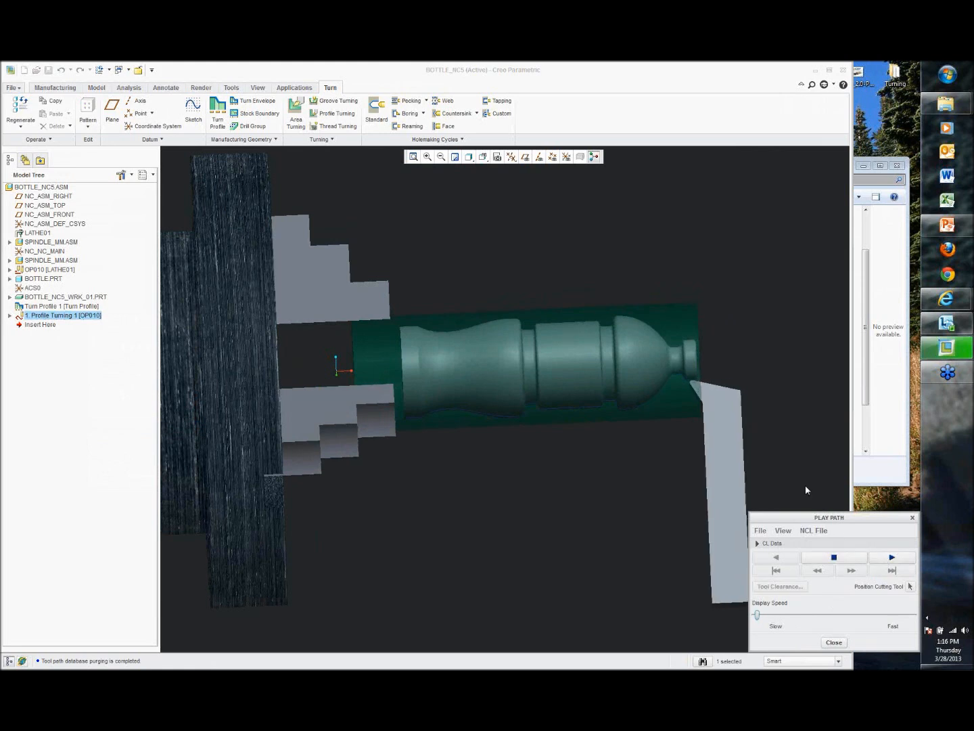
{"action": "scroll", "coordinate": [685, 385], "scroll_direction": "up", "scroll_amount": 2}
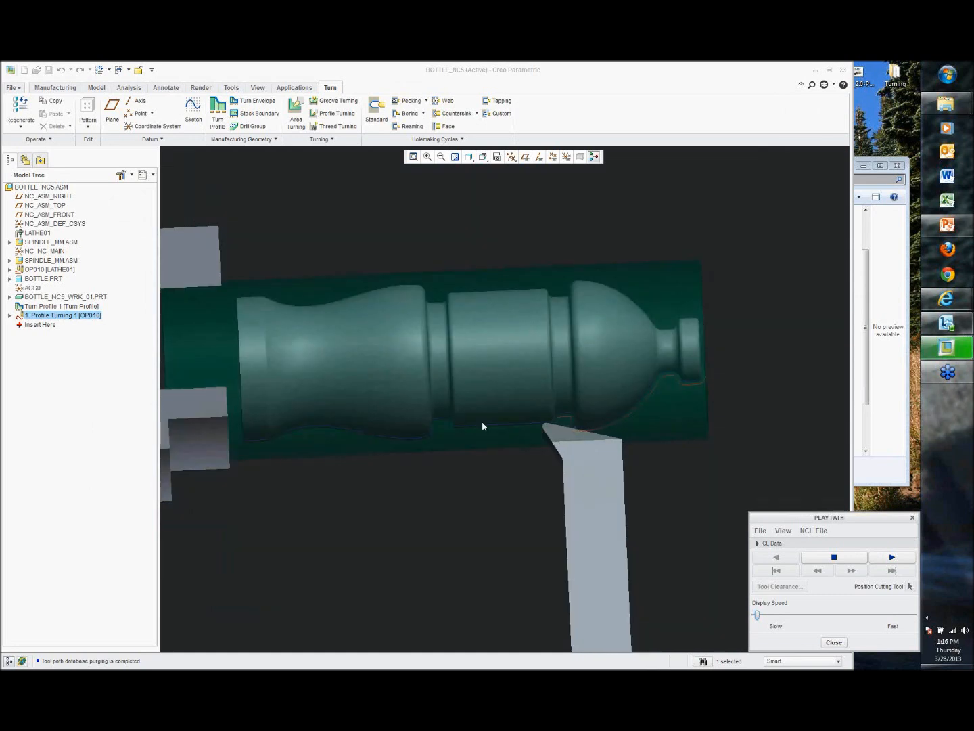
{"action": "left_click", "coordinate": [834, 557]}
{"action": "left_click", "coordinate": [833, 643]}
Step: Save a CL file for operation OP010 as a file output
{"action": "scroll", "coordinate": [765, 508], "scroll_direction": "down", "scroll_amount": 4}
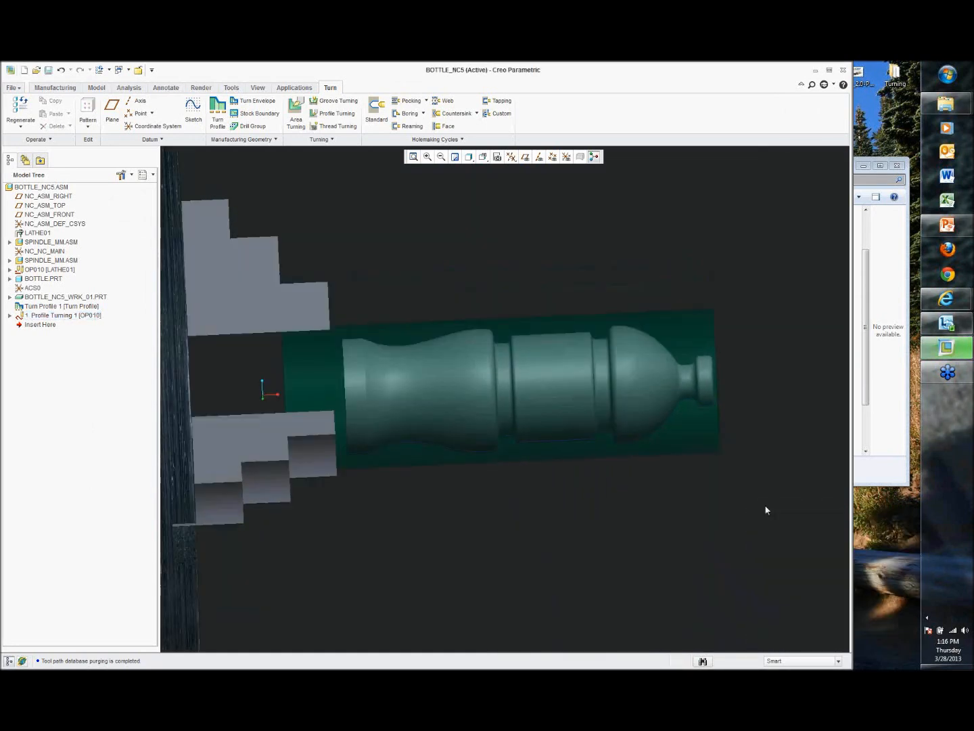
{"action": "middle_click_drag", "start_coordinate": [764, 507], "coordinate": [739, 452]}
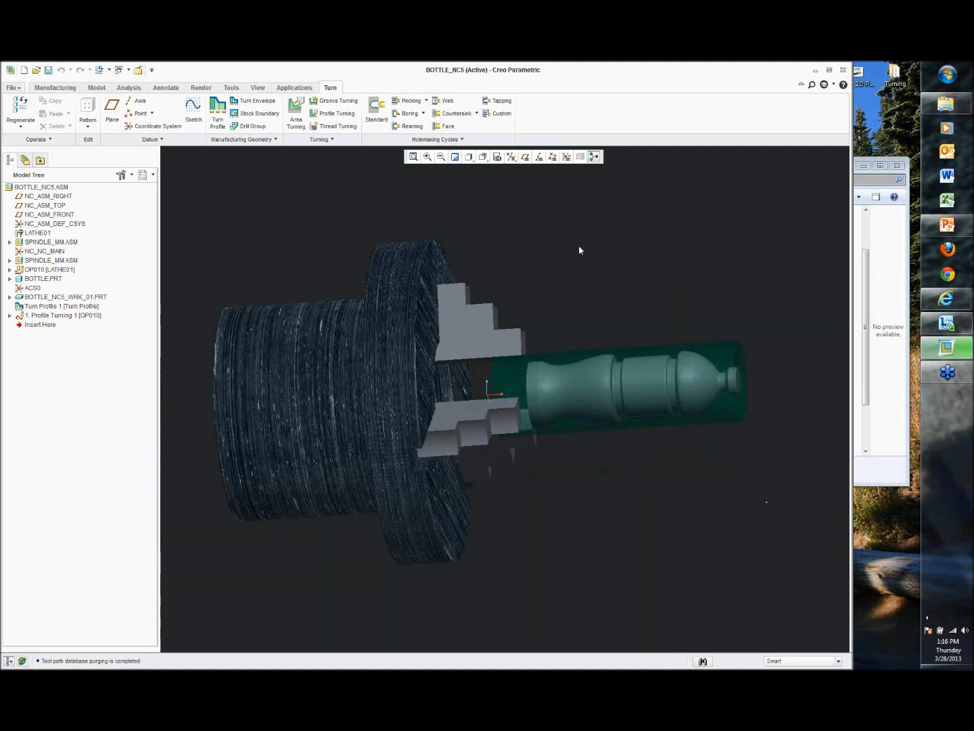
{"action": "left_click", "coordinate": [58, 88]}
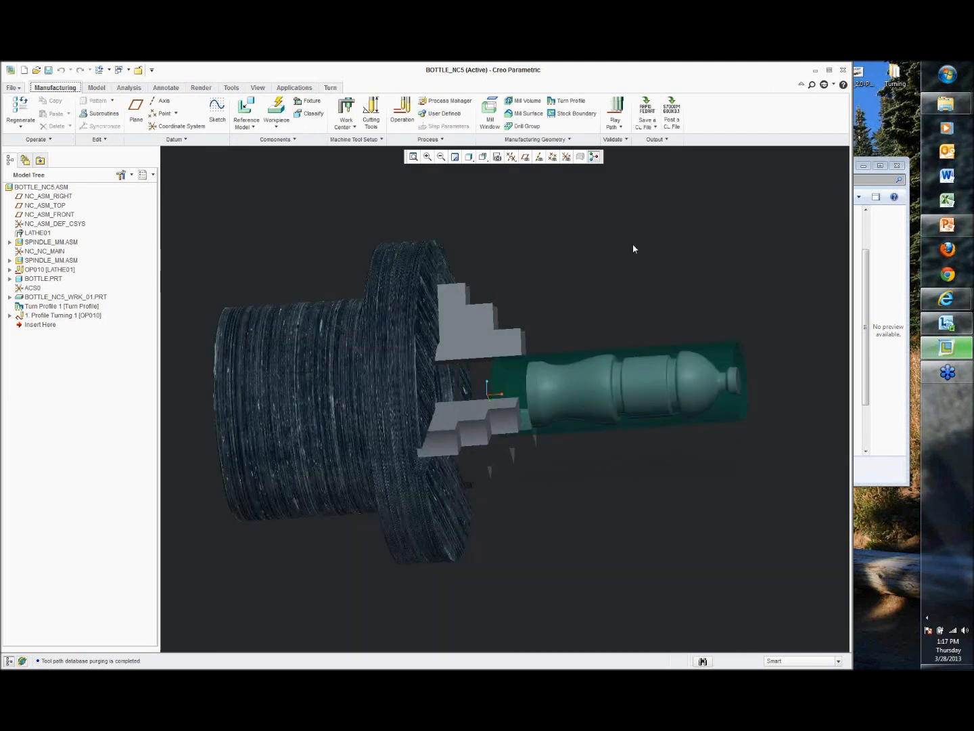
{"action": "left_click", "coordinate": [656, 127]}
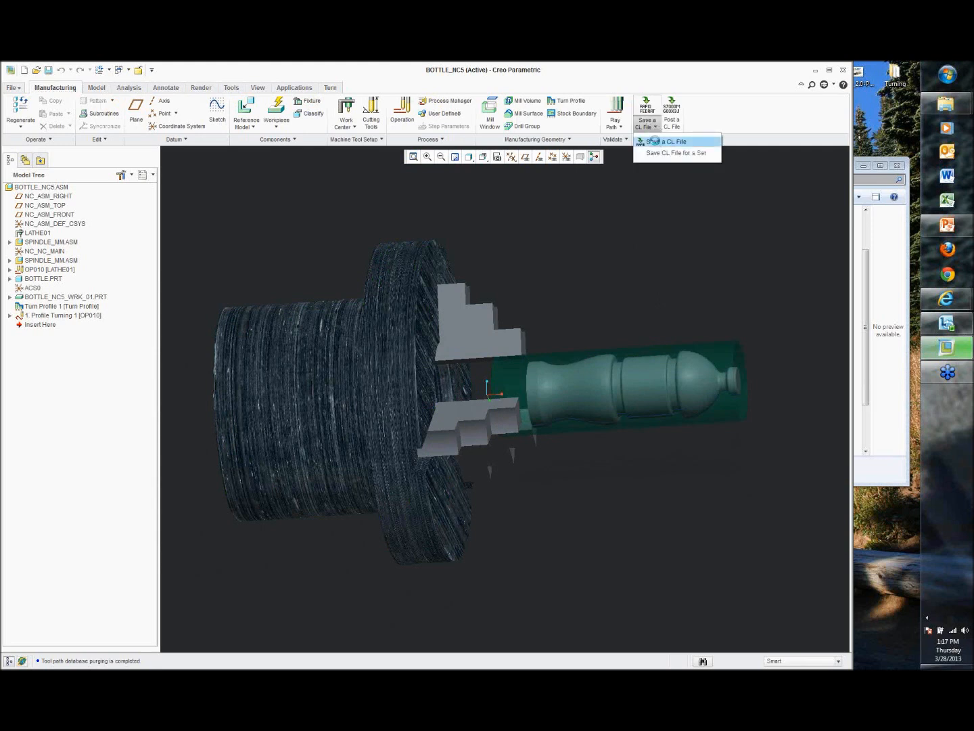
{"action": "left_click", "coordinate": [652, 142]}
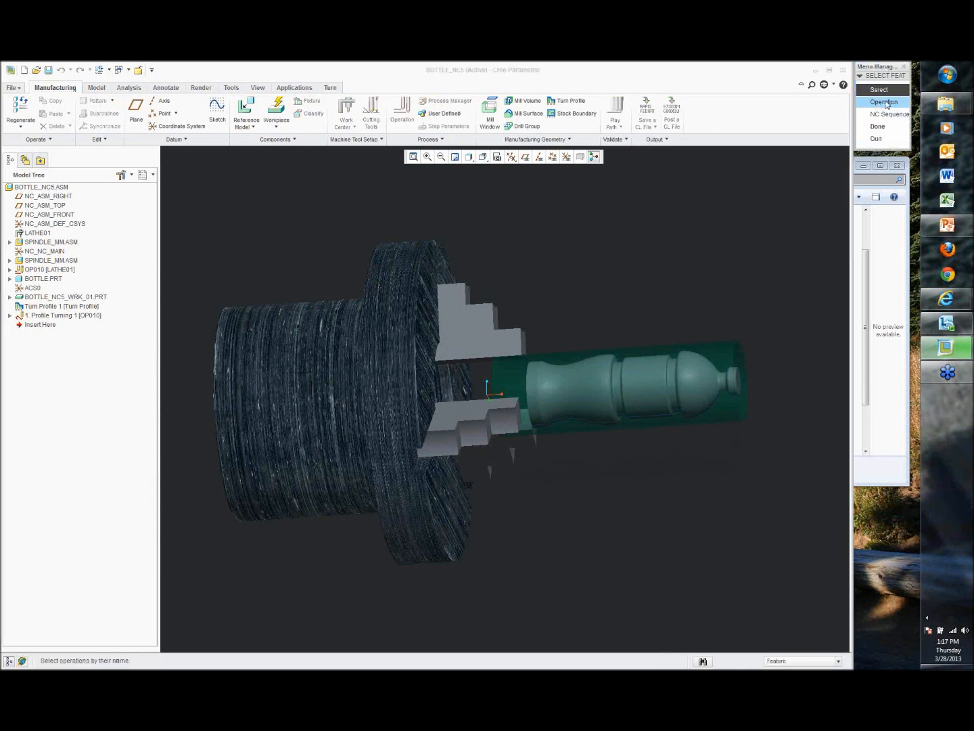
{"action": "left_click", "coordinate": [885, 102]}
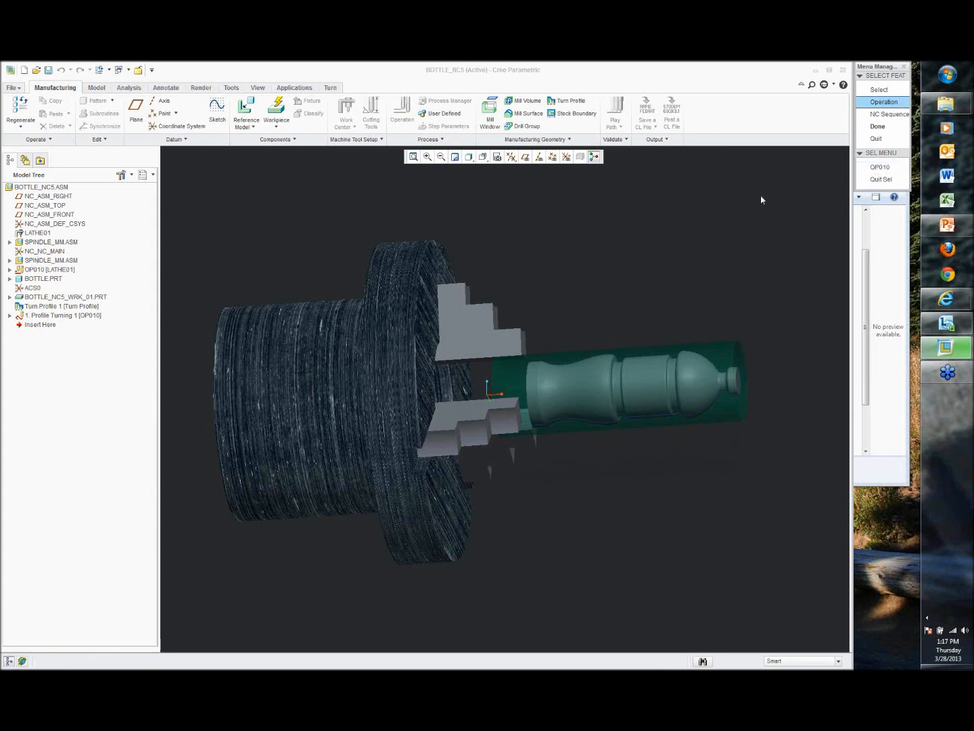
{"action": "left_click", "coordinate": [880, 167]}
{"action": "left_click", "coordinate": [876, 103]}
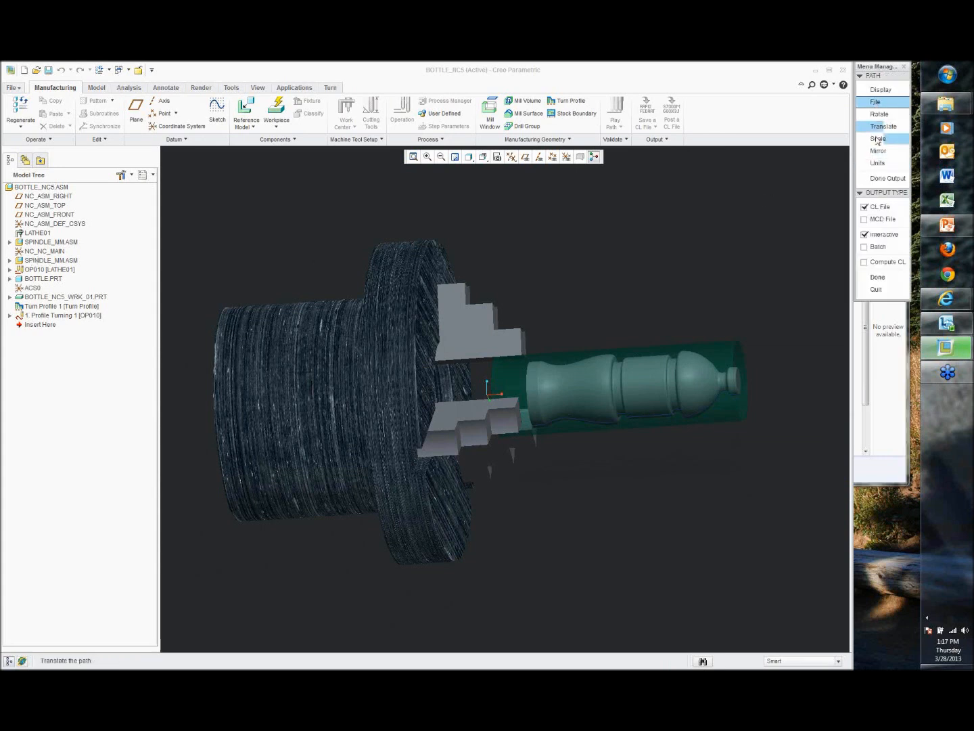
{"action": "left_click", "coordinate": [880, 278]}
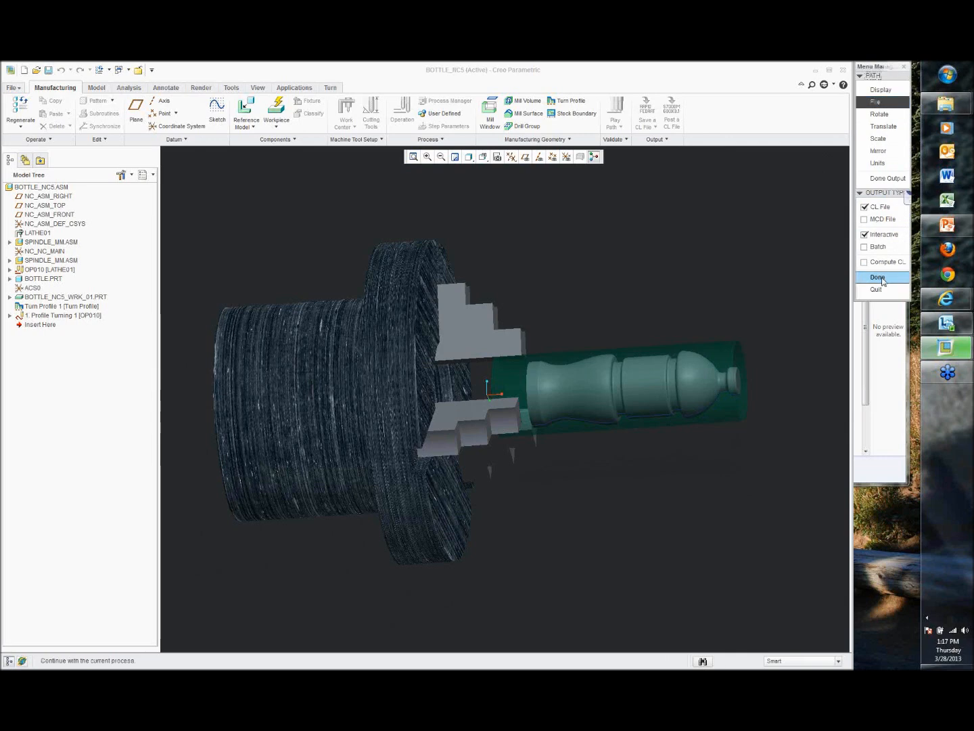
{"action": "left_click", "coordinate": [368, 511]}
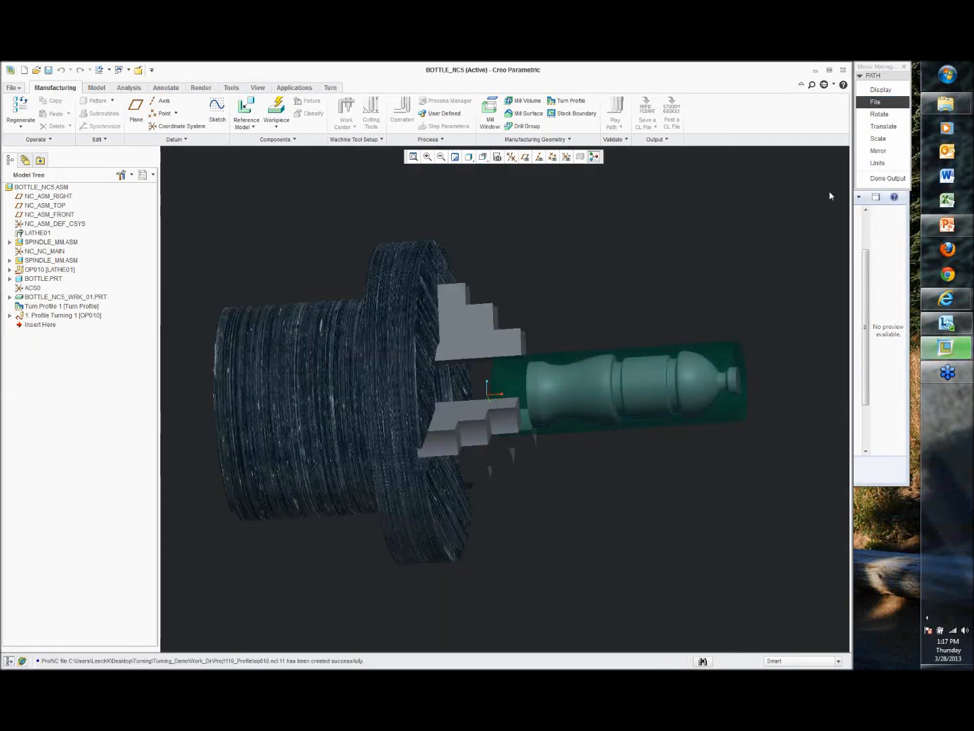
{"action": "left_click", "coordinate": [887, 178]}
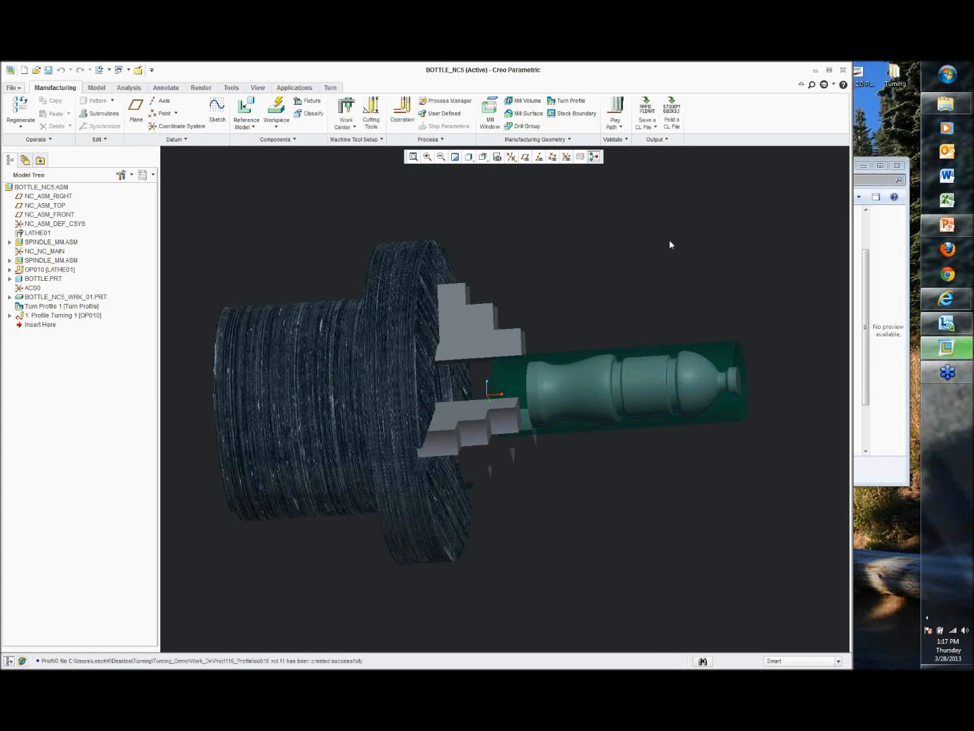
Step: Start a Material Removal Simulation using the CL file op010.ncl
{"action": "left_click", "coordinate": [621, 128]}
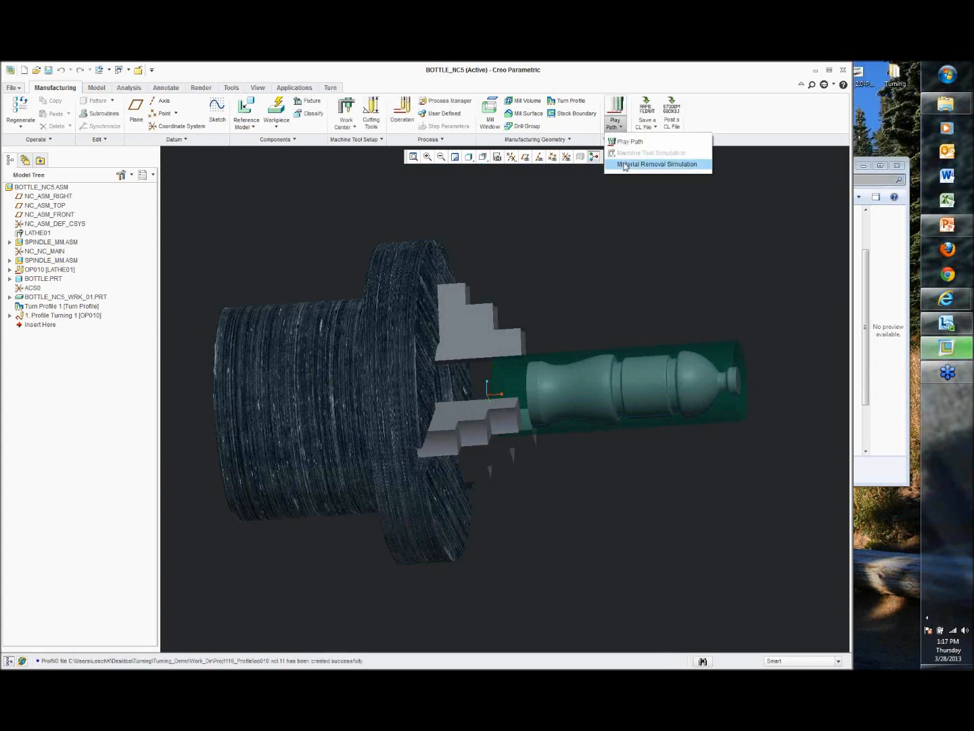
{"action": "left_click", "coordinate": [674, 165]}
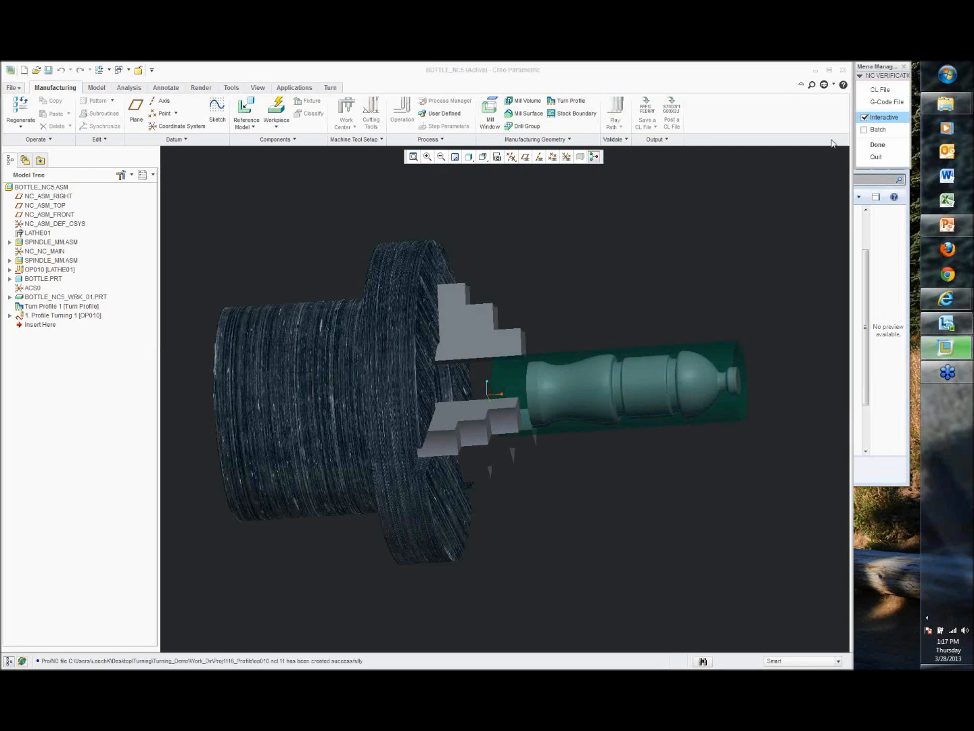
{"action": "left_click", "coordinate": [879, 92]}
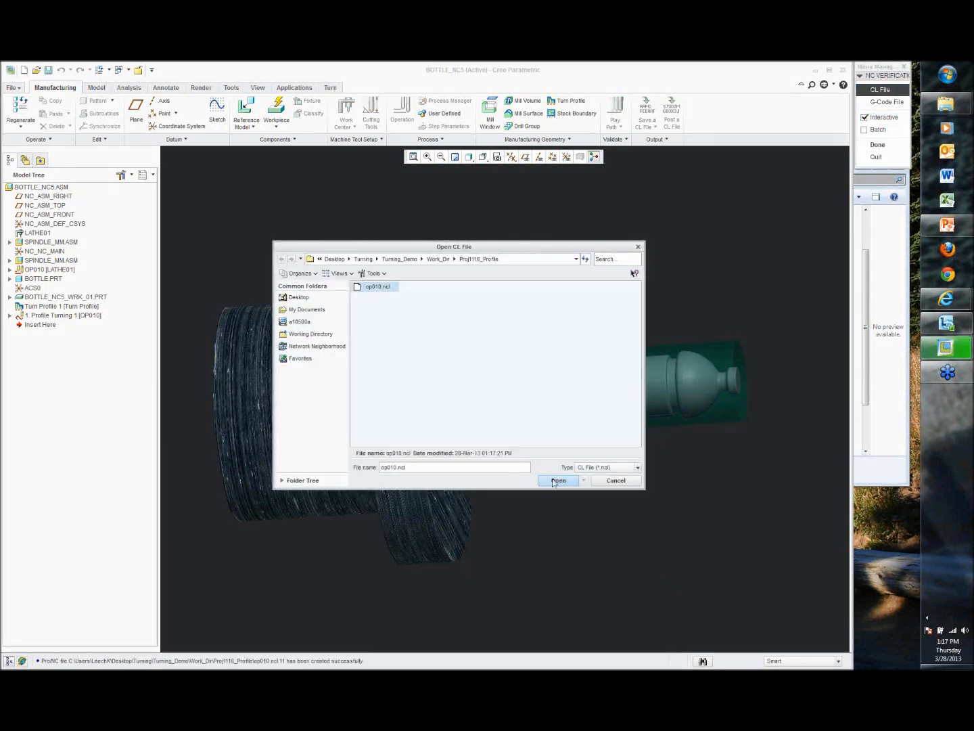
{"action": "left_click", "coordinate": [552, 480]}
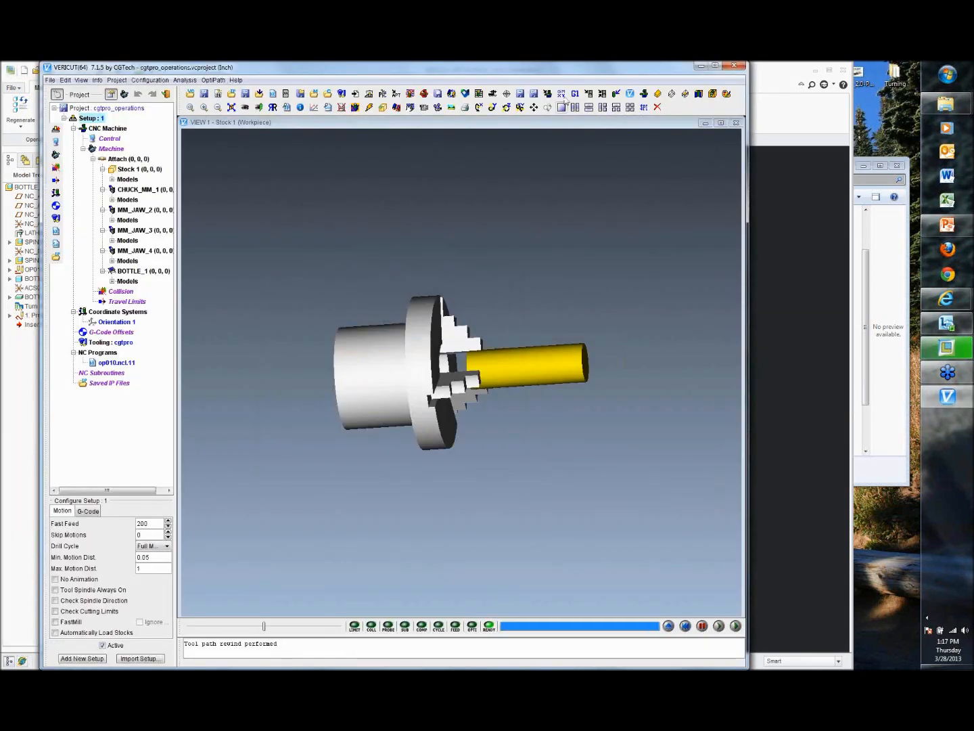
Step: Zoom and rotate the VERICUT view, then run the material removal simulation to the end
{"action": "left_click", "coordinate": [520, 107]}
{"action": "mouse_move", "coordinate": [576, 335]}
{"action": "left_mouse_down"}
{"action": "mouse_move", "coordinate": [514, 344]}
{"action": "mouse_move", "coordinate": [569, 356]}
{"action": "left_mouse_up"}
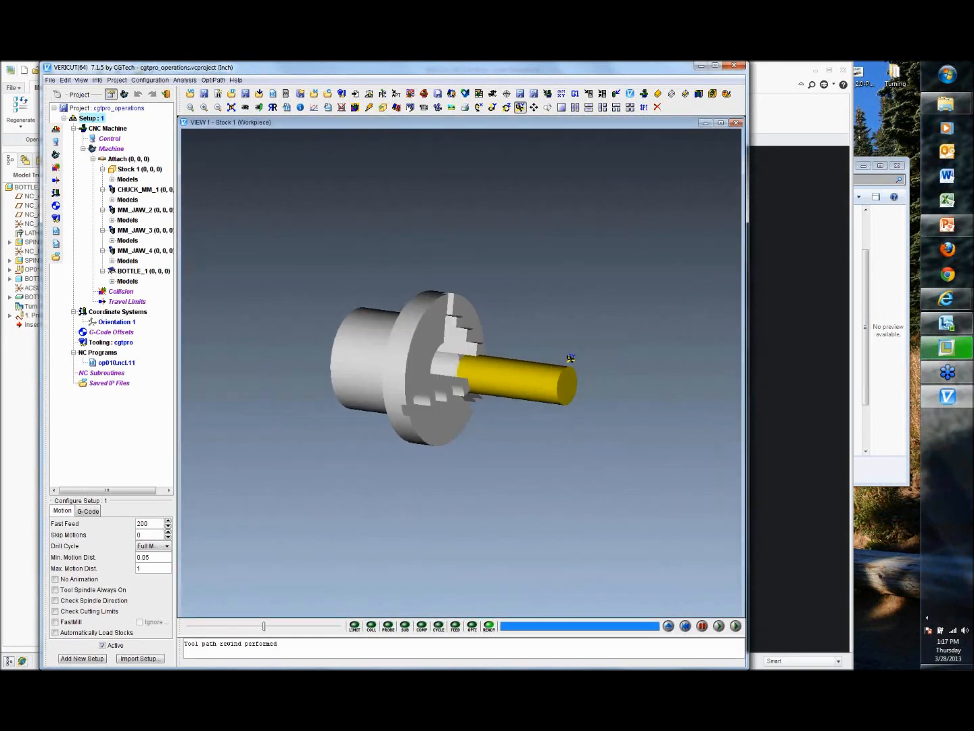
{"action": "scroll", "coordinate": [570, 360], "scroll_direction": "up", "scroll_amount": 4}
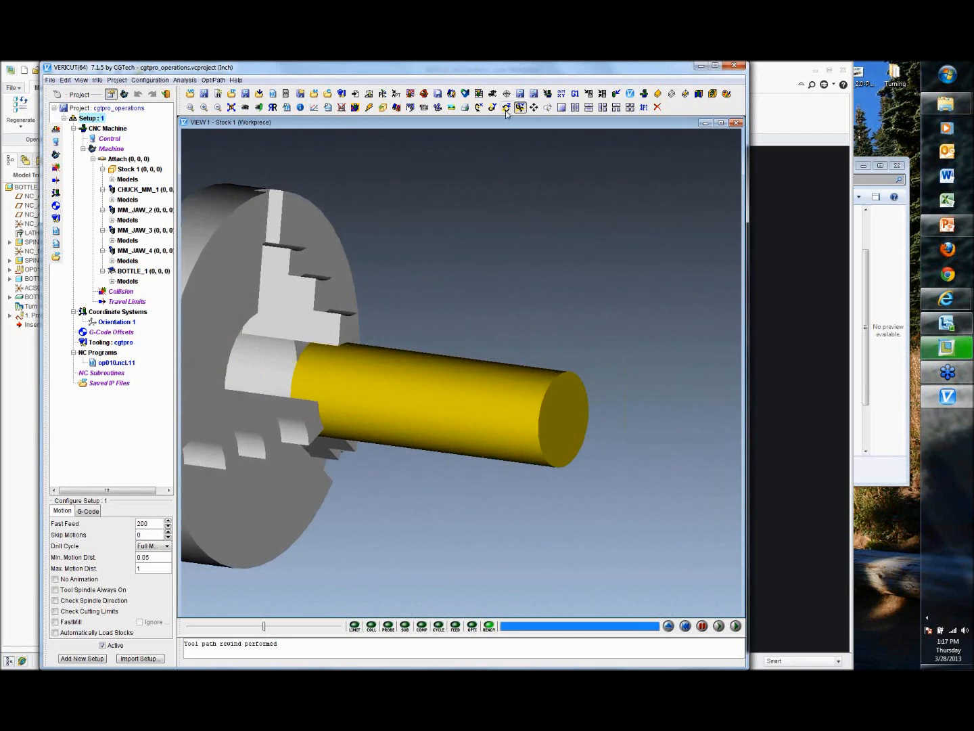
{"action": "left_click", "coordinate": [534, 107]}
{"action": "left_click_drag", "start_coordinate": [455, 263], "coordinate": [594, 297]}
{"action": "left_click", "coordinate": [521, 108]}
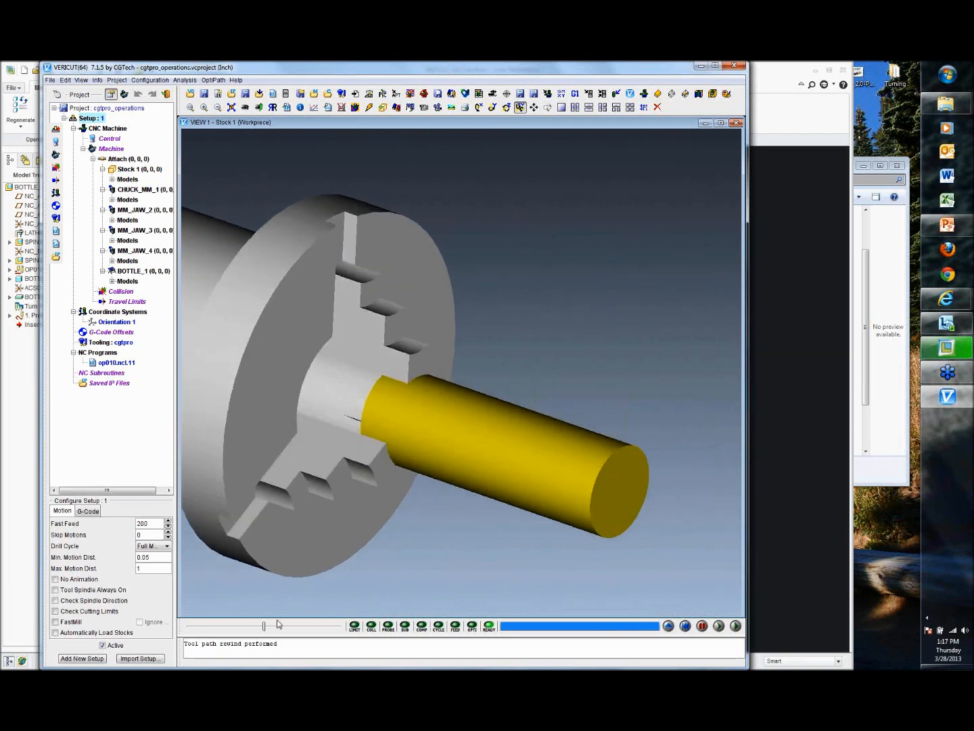
{"action": "left_click", "coordinate": [734, 627]}
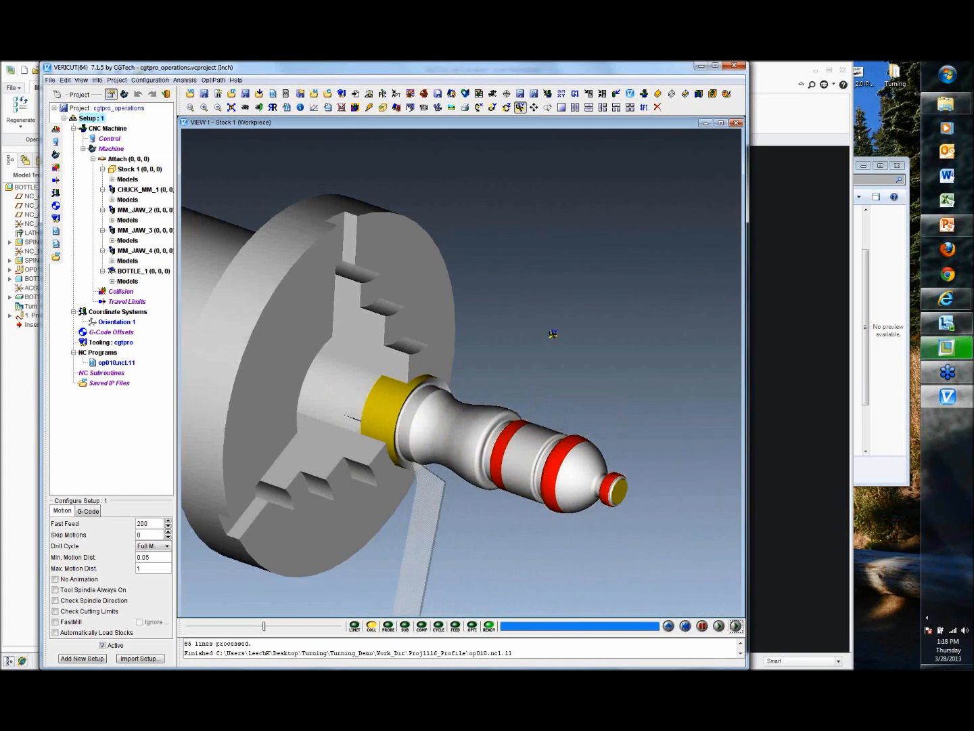
Step: Change the VERICUT view layout to three viewports
{"action": "left_click", "coordinate": [81, 80]}
{"action": "mouse_move", "coordinate": [102, 92]}
{"action": "mouse_move", "coordinate": [186, 93]}
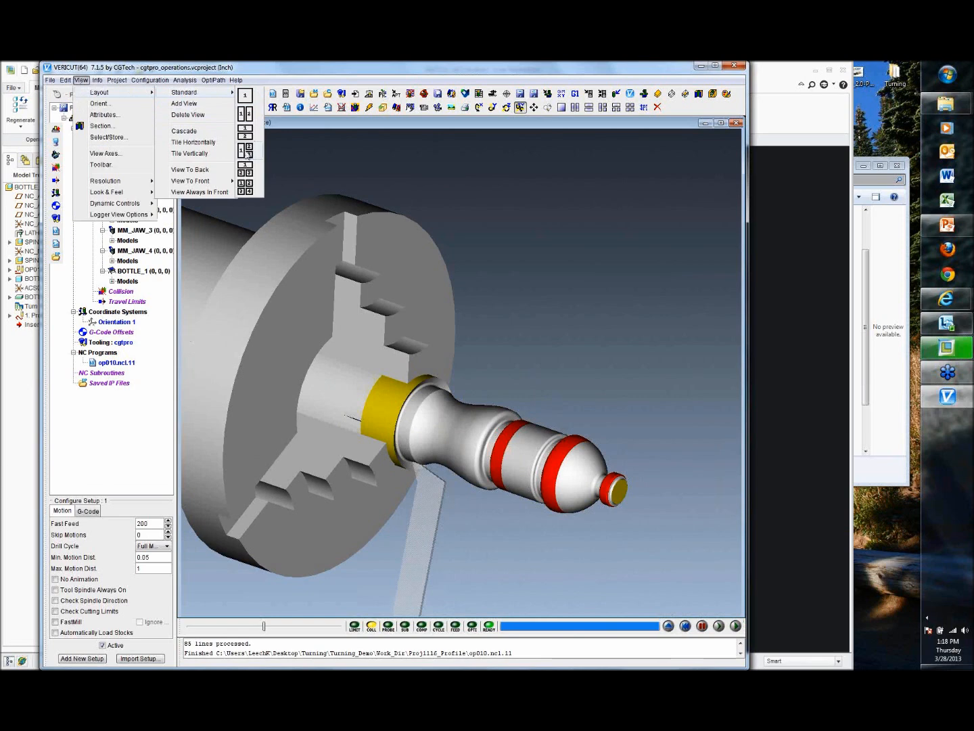
{"action": "left_click", "coordinate": [246, 159]}
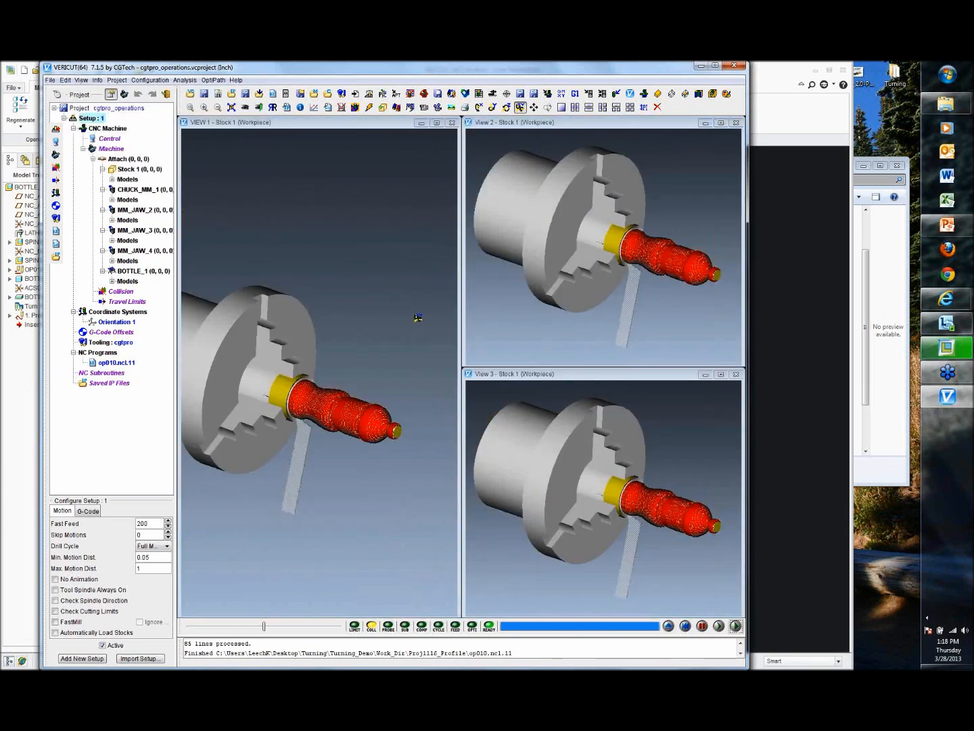
Step: Reset the simulation in the VERICUT window
{"action": "left_click", "coordinate": [418, 318]}
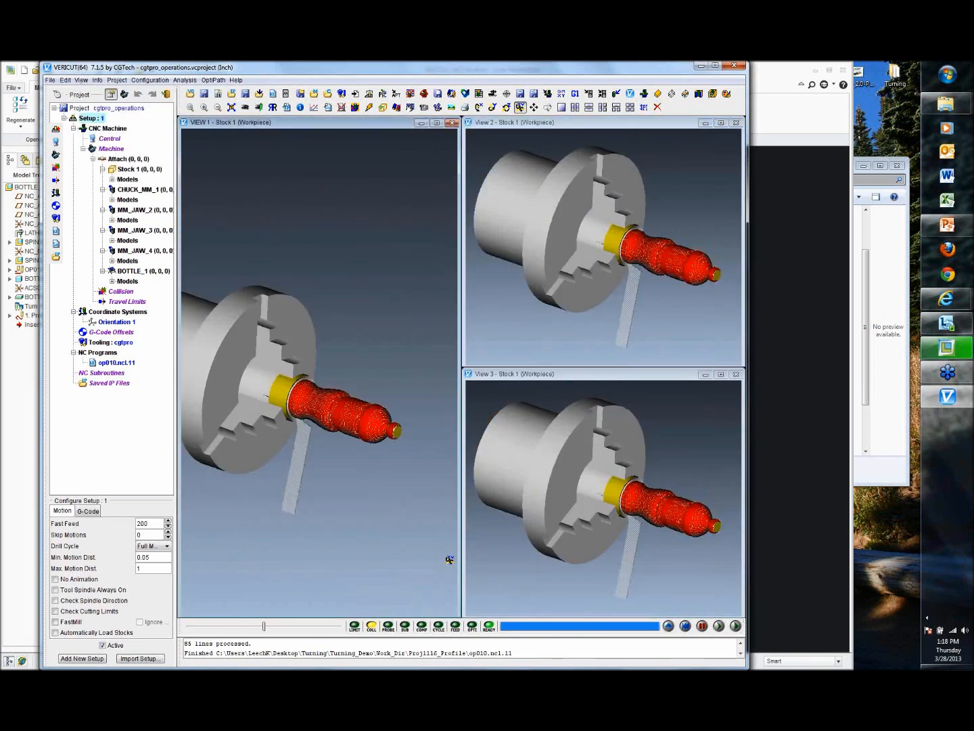
{"action": "left_click", "coordinate": [668, 626]}
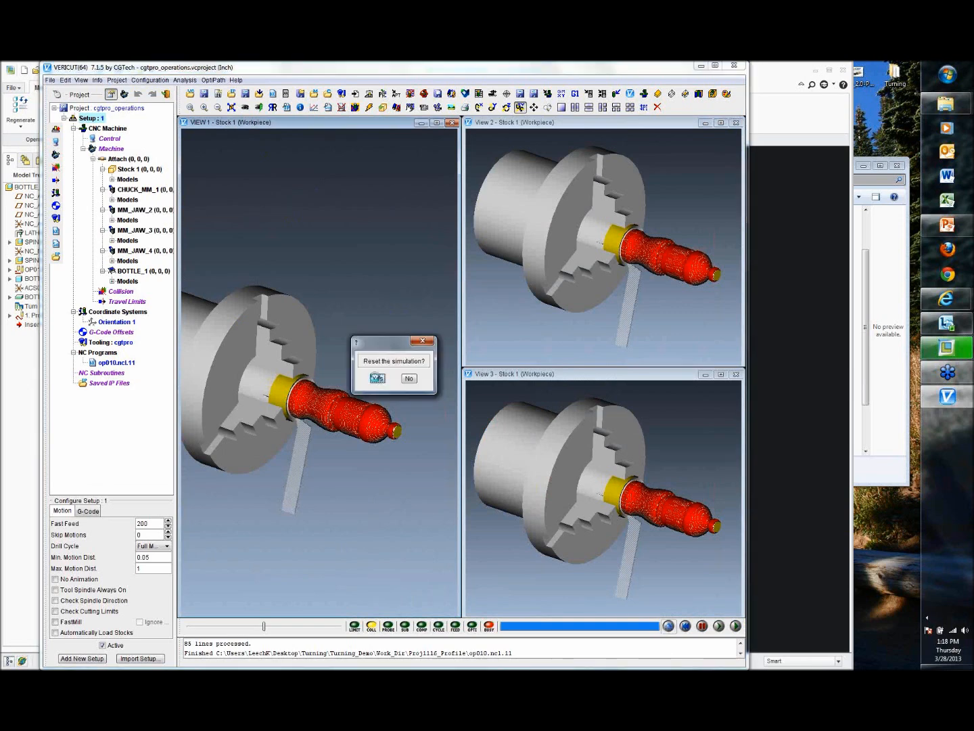
{"action": "left_click", "coordinate": [376, 380]}
Step: Orient VERICUT view 1 to H-ISO and view 2 to ZY, and zoom and rotate view 3
{"action": "left_click", "coordinate": [82, 80]}
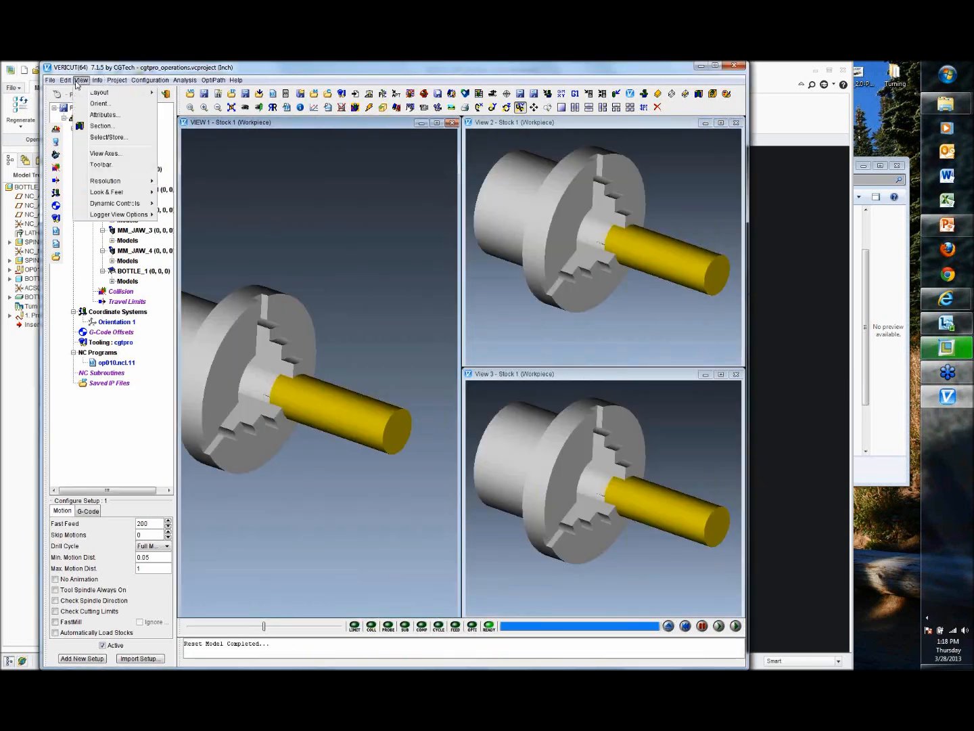
{"action": "left_click", "coordinate": [98, 108]}
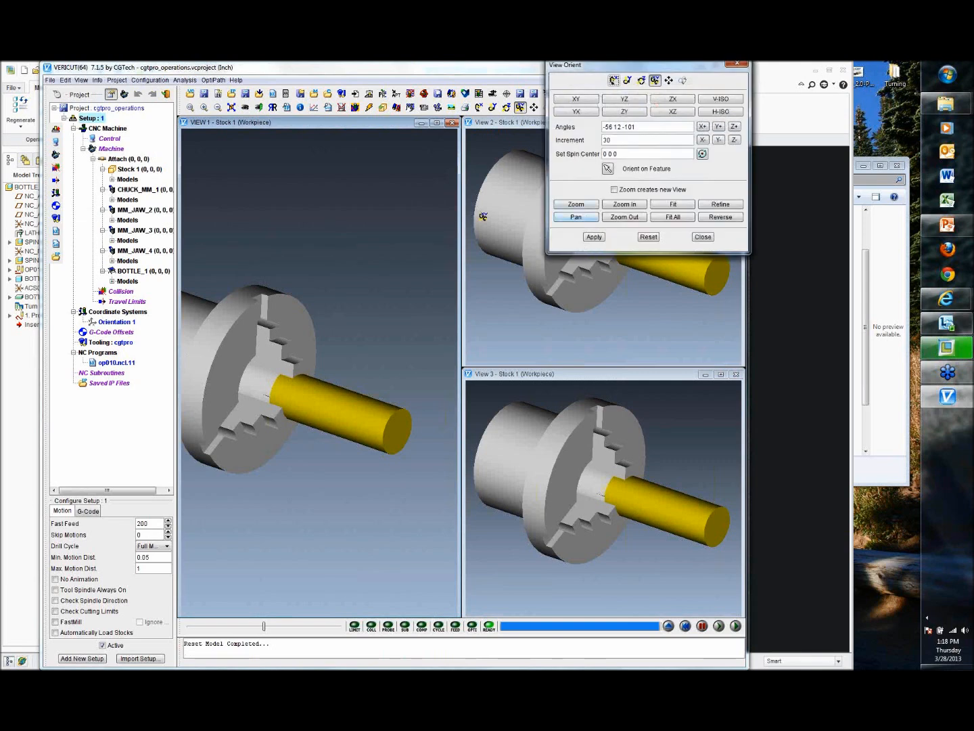
{"action": "left_click", "coordinate": [721, 112]}
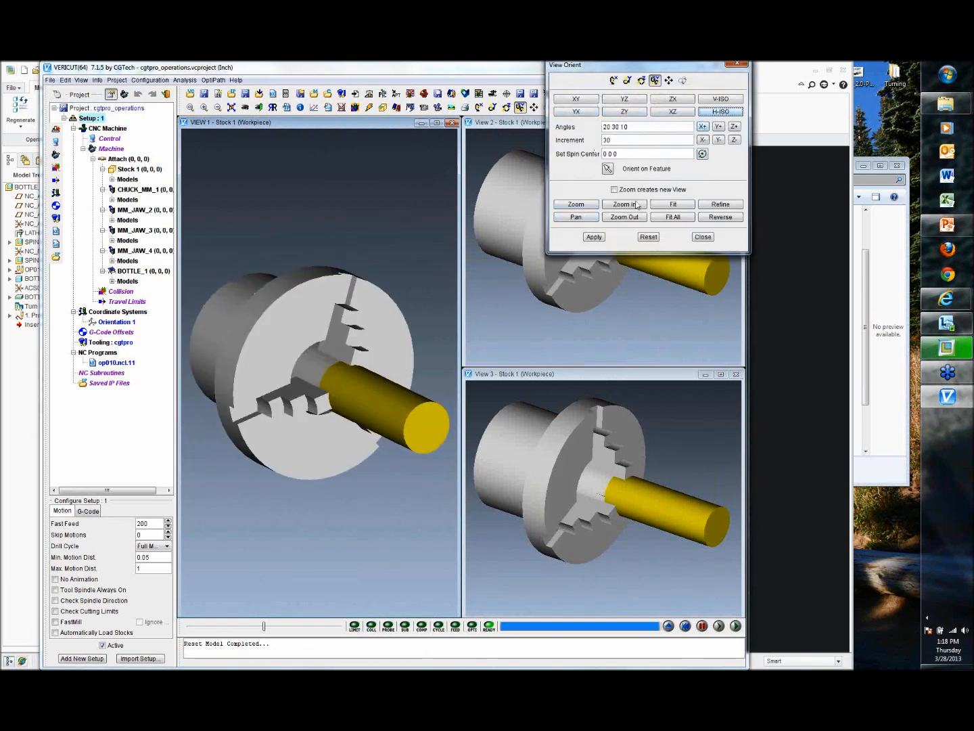
{"action": "left_click", "coordinate": [603, 241]}
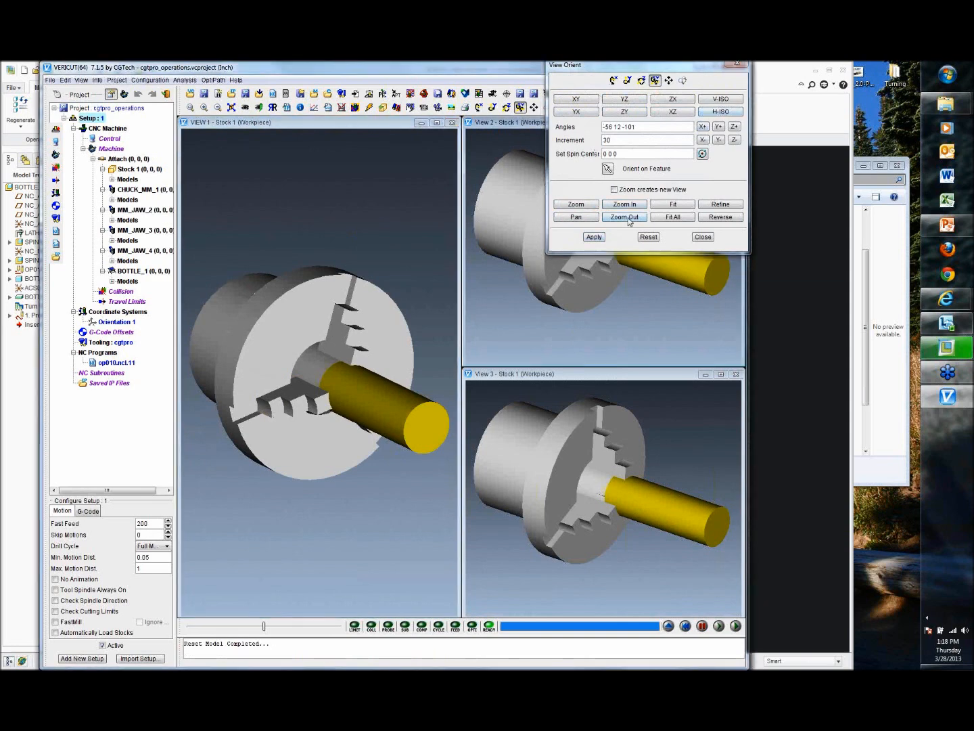
{"action": "left_click", "coordinate": [704, 126]}
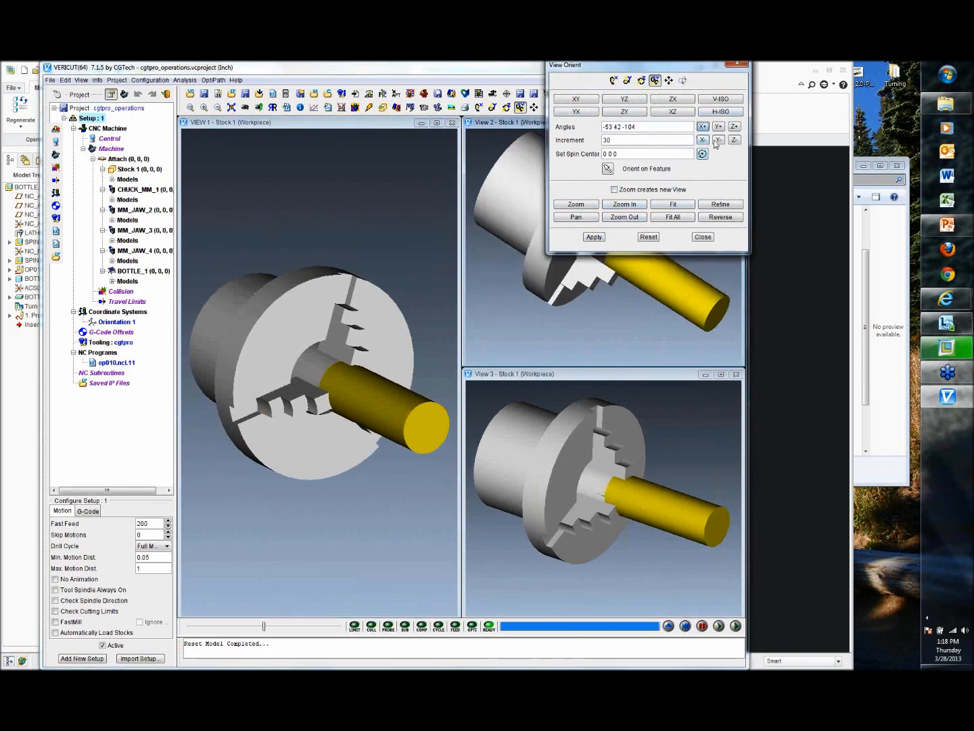
{"action": "left_click", "coordinate": [637, 113]}
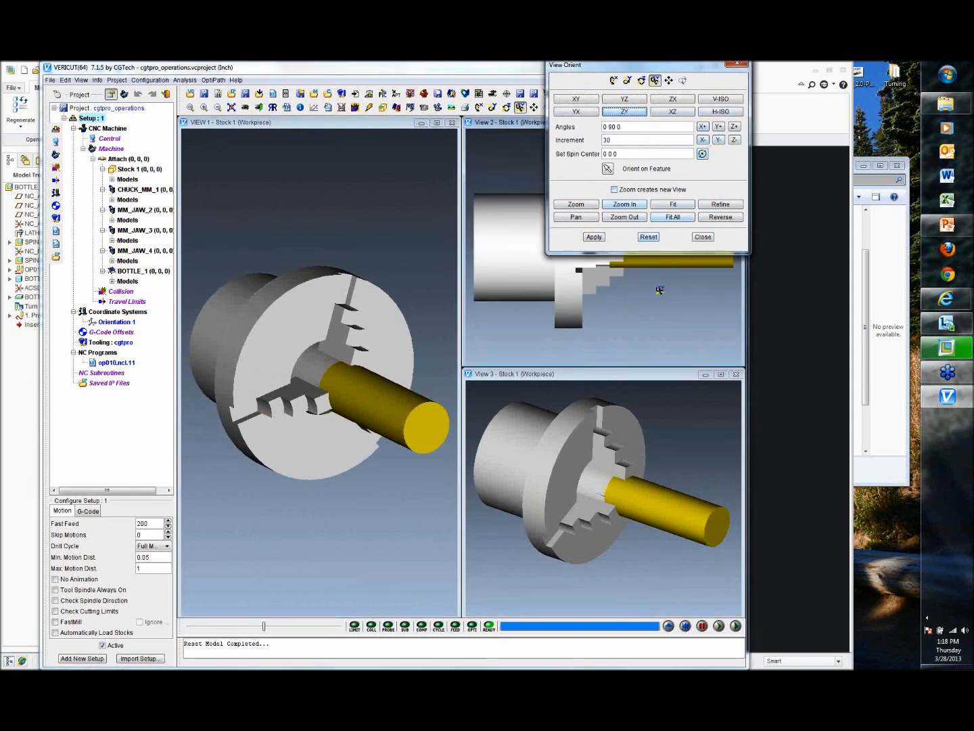
{"action": "left_click", "coordinate": [697, 442]}
{"action": "scroll", "coordinate": [654, 489], "scroll_direction": "up", "scroll_amount": 4}
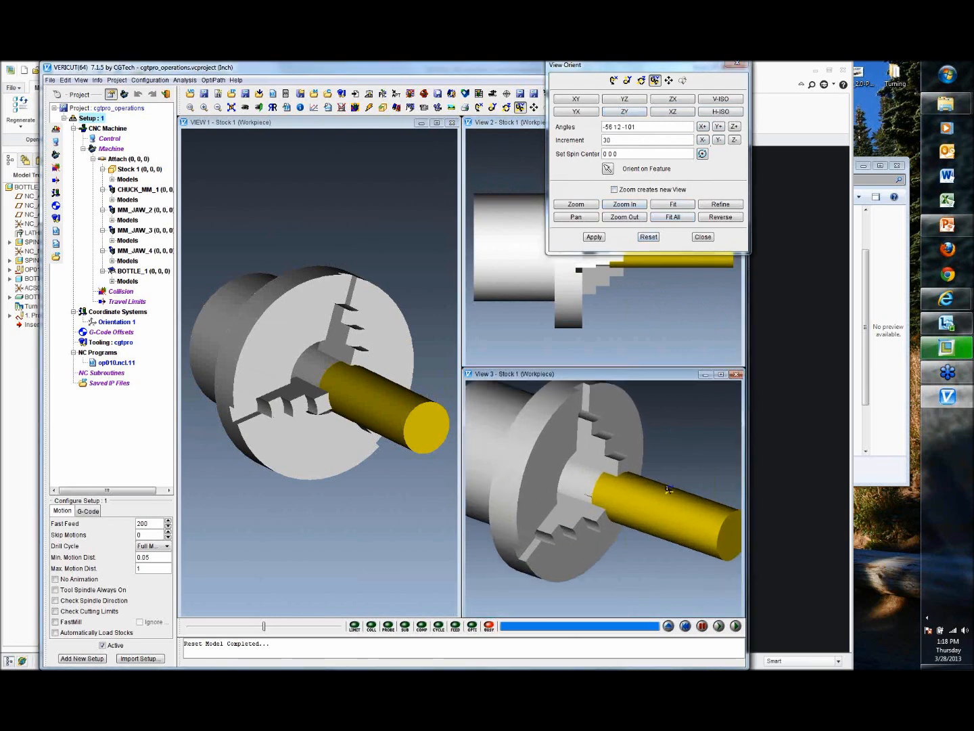
{"action": "left_click_drag", "start_coordinate": [680, 455], "coordinate": [642, 334]}
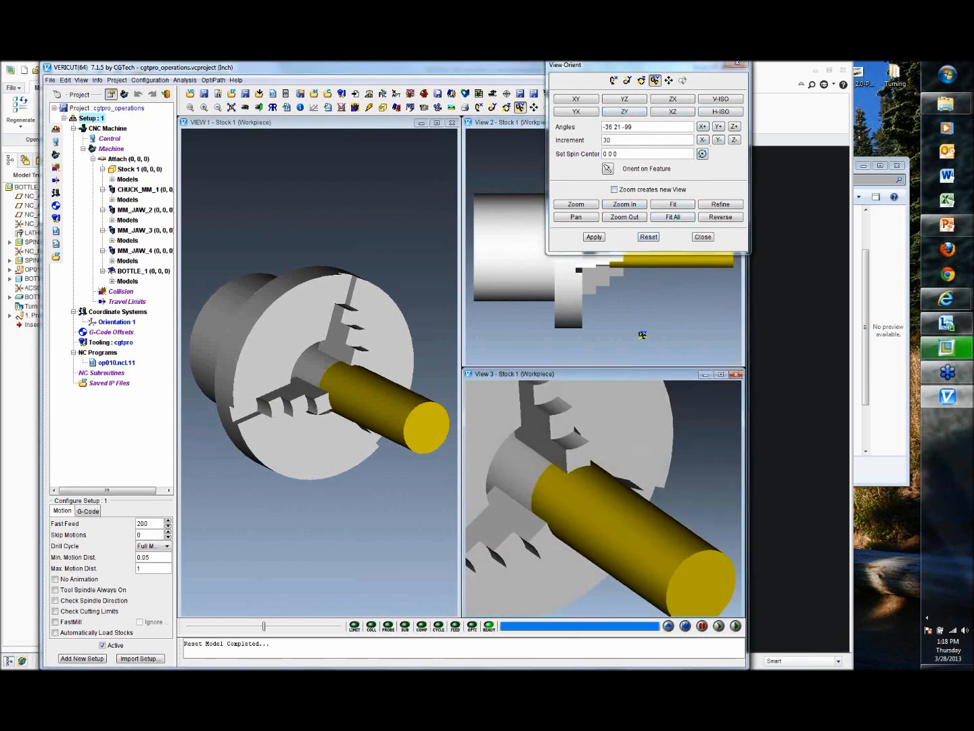
{"action": "left_click", "coordinate": [703, 236]}
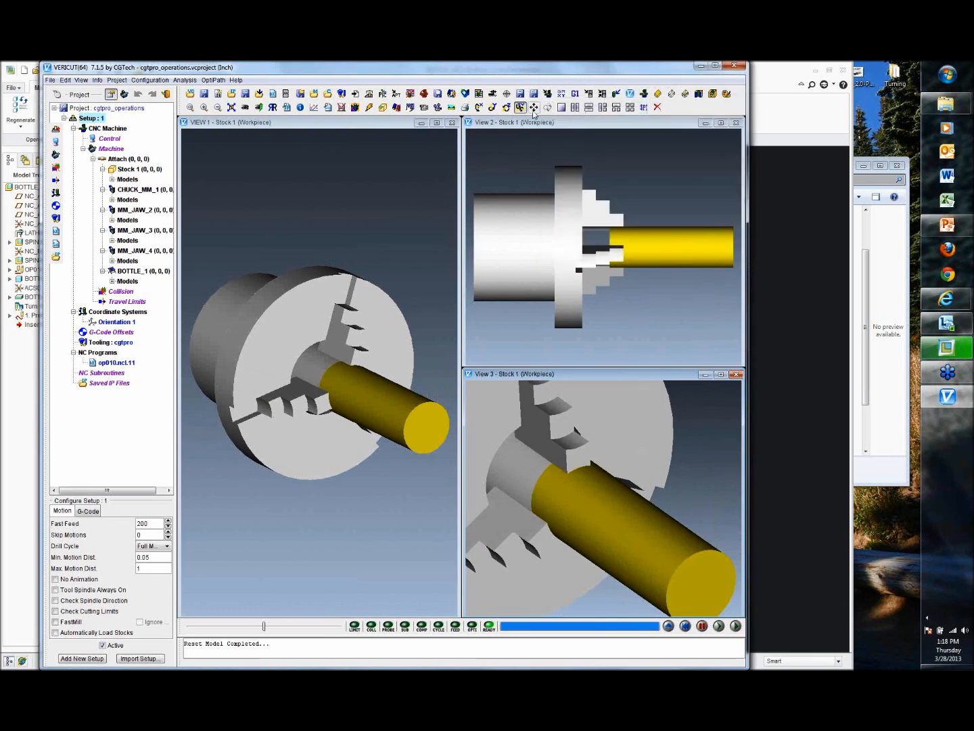
Step: Lower the animation speed to about 16% and run the material removal simulation to the end
{"action": "left_click", "coordinate": [533, 107]}
{"action": "left_click_drag", "start_coordinate": [661, 447], "coordinate": [617, 407]}
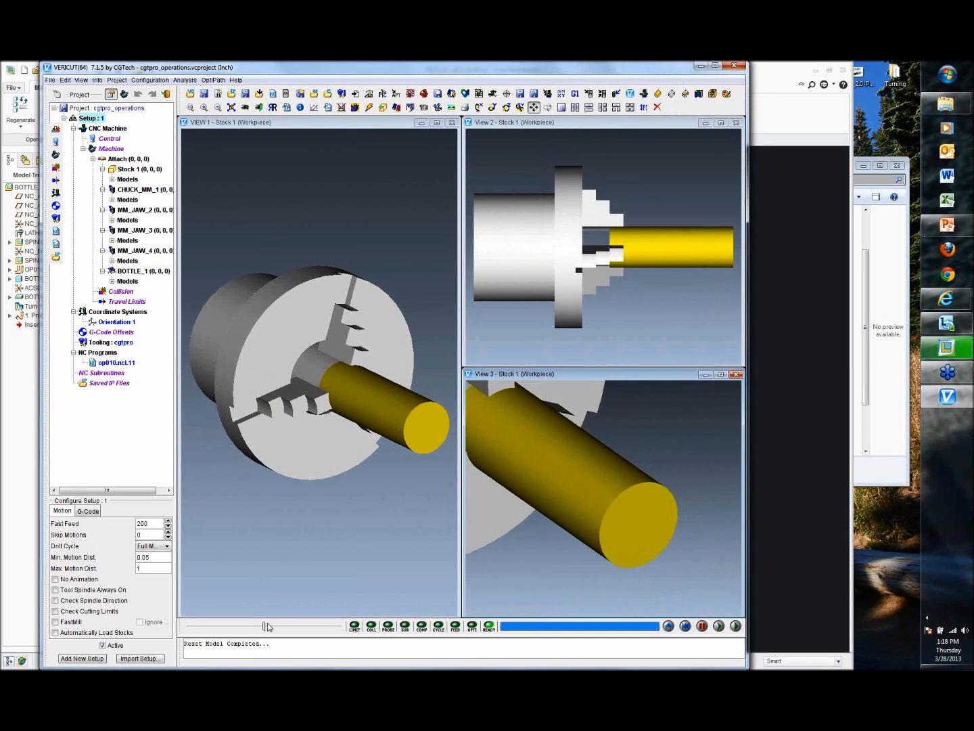
{"action": "left_click_drag", "start_coordinate": [265, 629], "coordinate": [198, 629]}
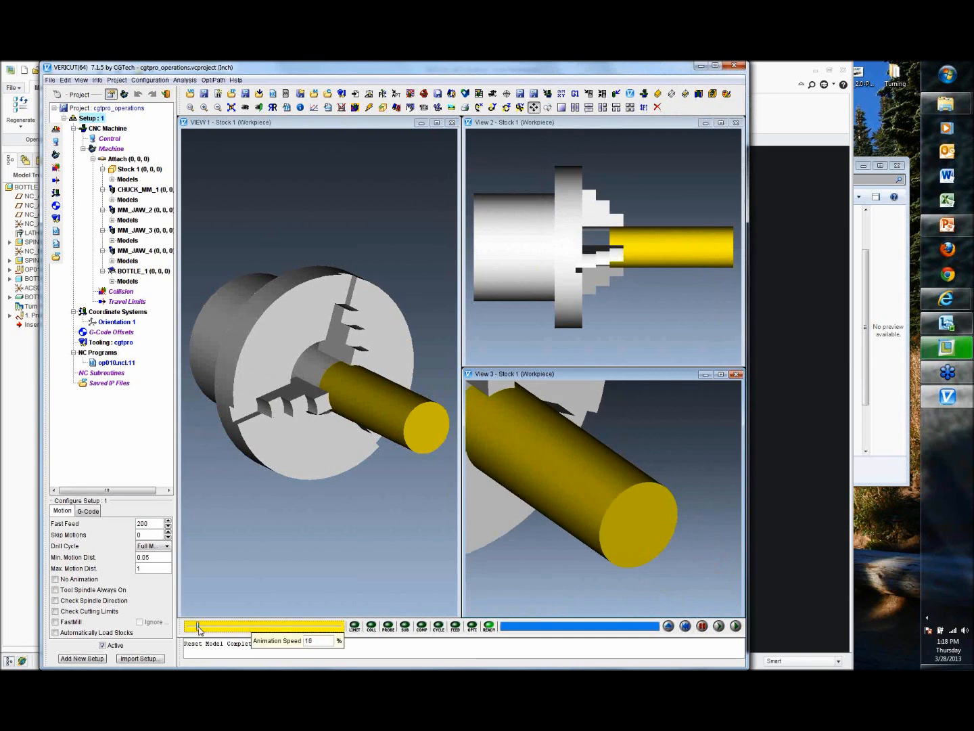
{"action": "left_click", "coordinate": [736, 625]}
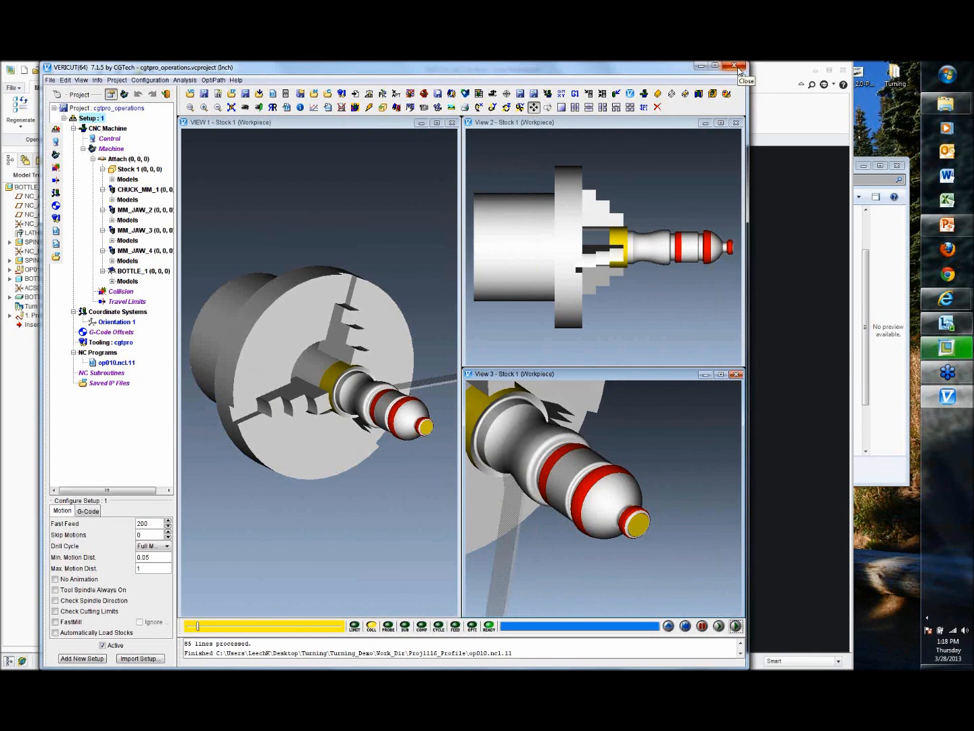
Step: Close VERICUT, ignoring all changes to the project
{"action": "left_click", "coordinate": [739, 69]}
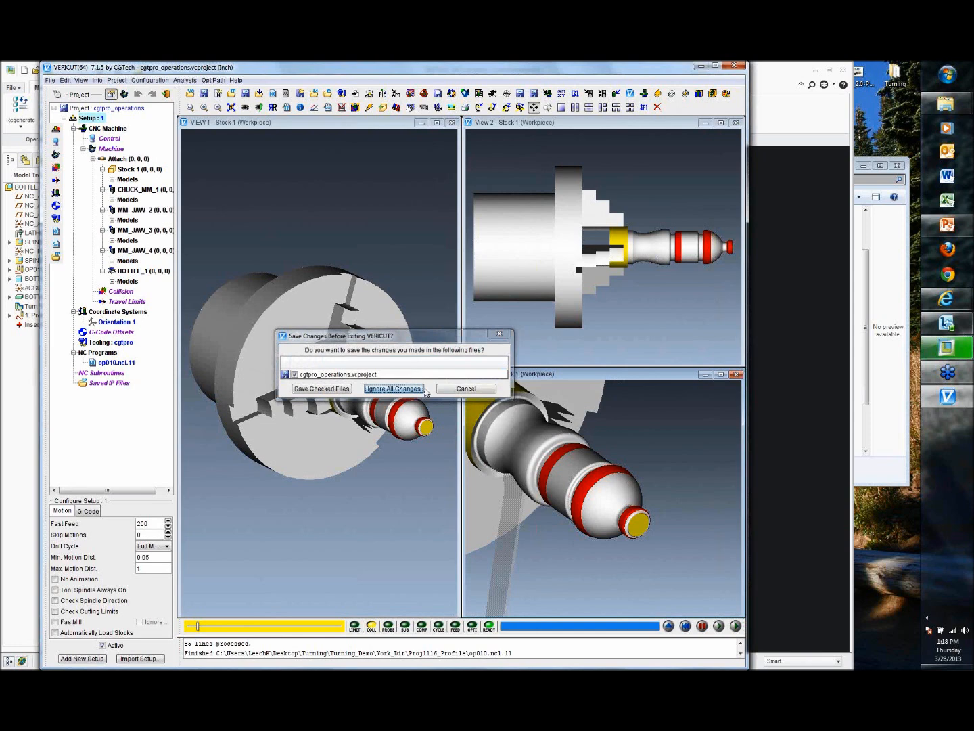
{"action": "left_click", "coordinate": [423, 390]}
Step: Open the Profile Turning 1 step's definition in Creo to review its parameters, then close it
{"action": "left_click", "coordinate": [104, 359]}
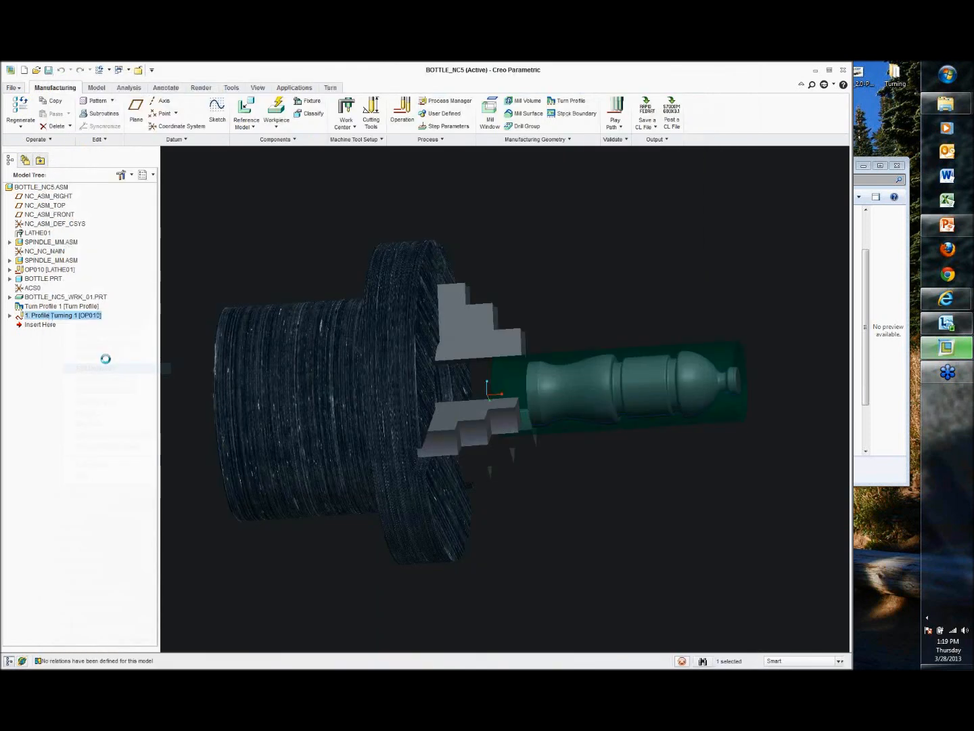
{"action": "left_click", "coordinate": [93, 140]}
{"action": "left_click", "coordinate": [63, 141]}
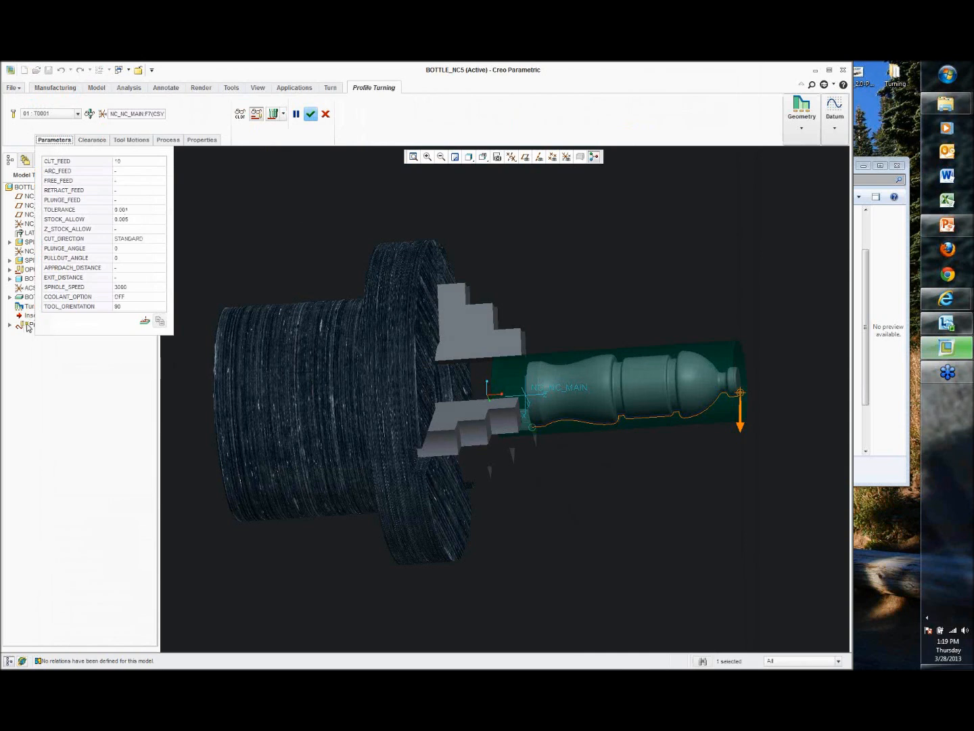
{"action": "left_click", "coordinate": [311, 114]}
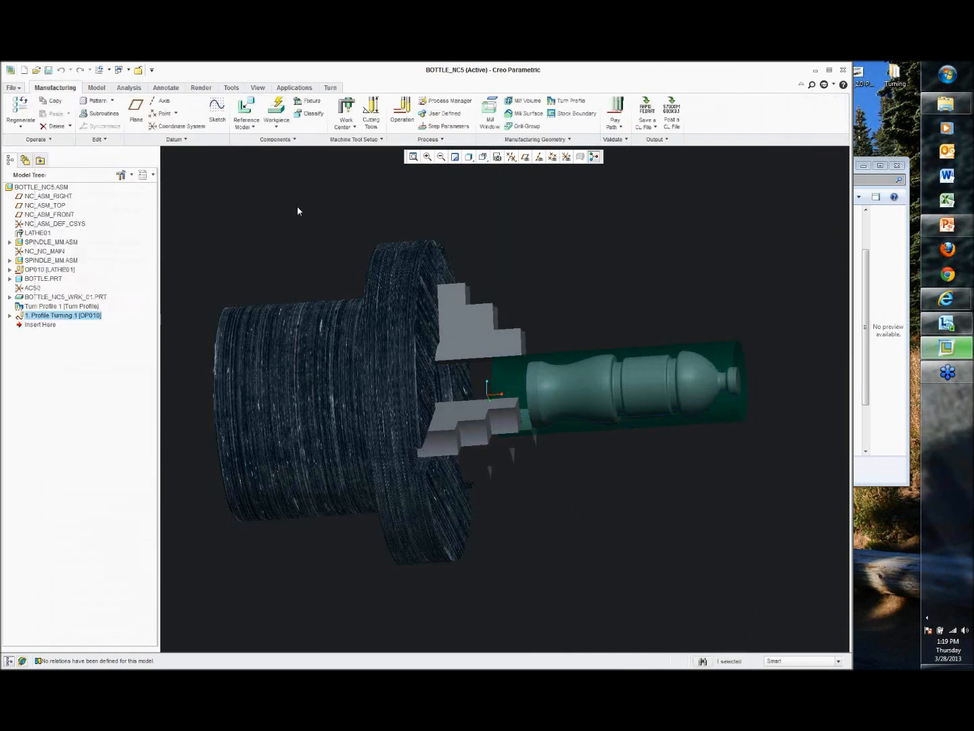
Step: Delete the Turn Profile 1 and Profile Turning 1 features from the model tree
{"action": "left_click", "coordinate": [68, 308]}
{"action": "left_click", "coordinate": [68, 316], "text": "ctrl"}
{"action": "right_click", "coordinate": [68, 316]}
{"action": "left_click", "coordinate": [90, 324]}
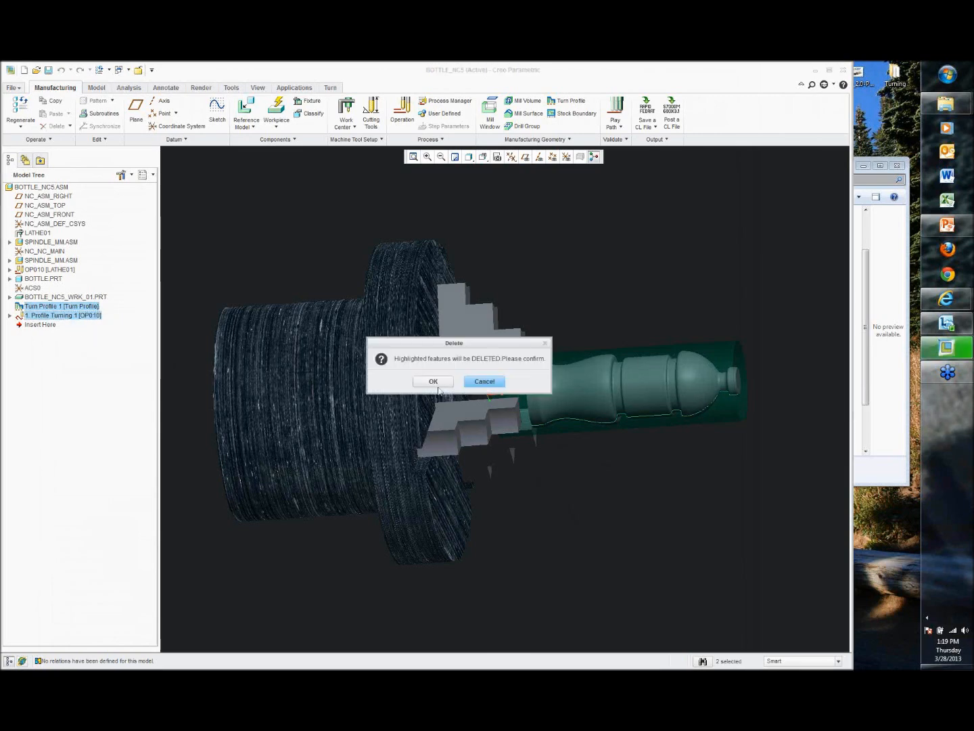
{"action": "left_click", "coordinate": [435, 383]}
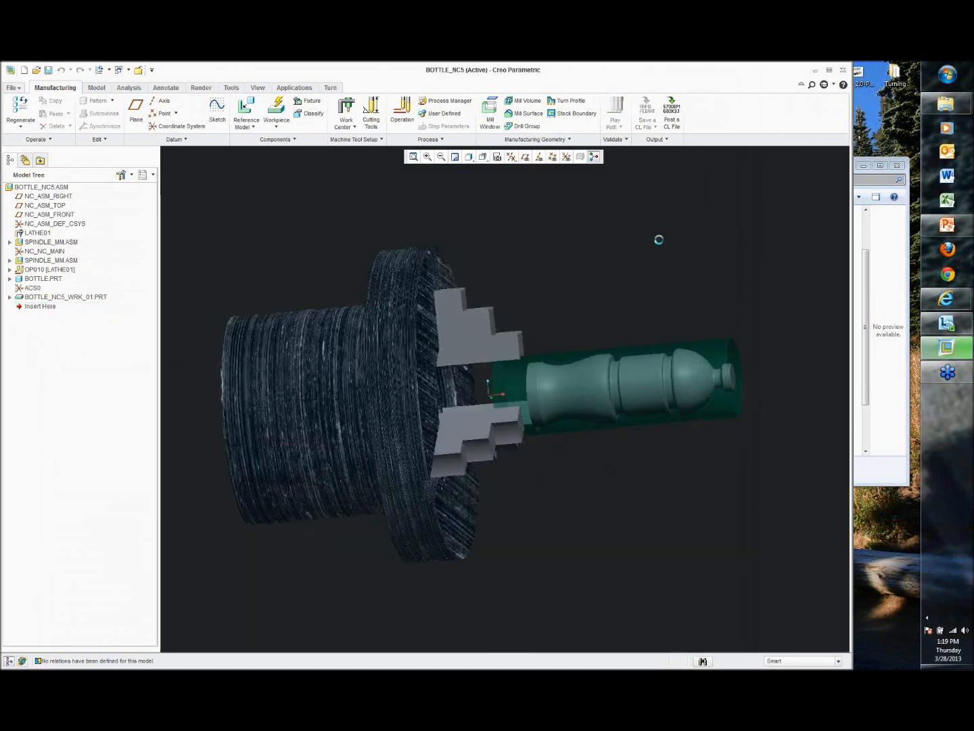
Step: Start a new Profile Turning step and assign tool T0001 from the tools setup
{"action": "left_click", "coordinate": [331, 87]}
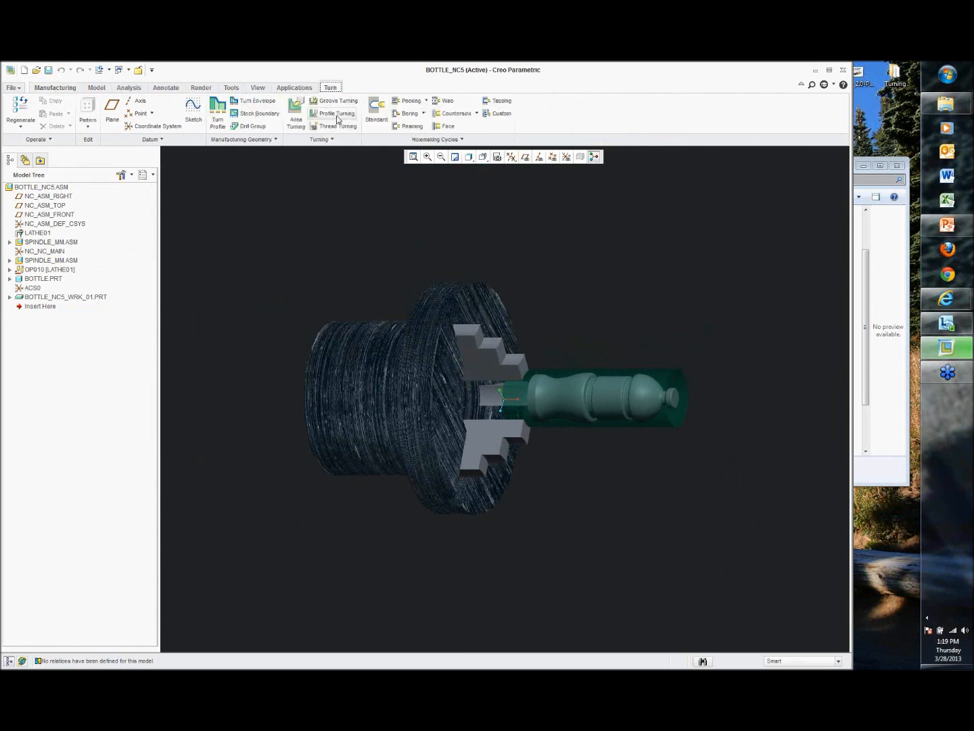
{"action": "left_click", "coordinate": [338, 116]}
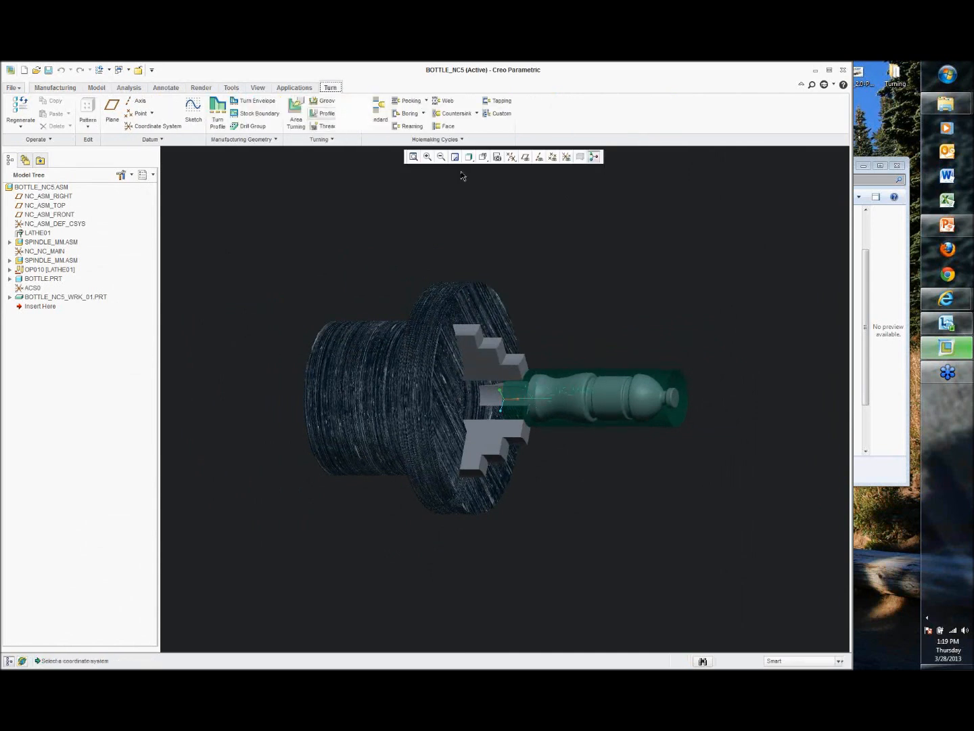
{"action": "left_click", "coordinate": [14, 113]}
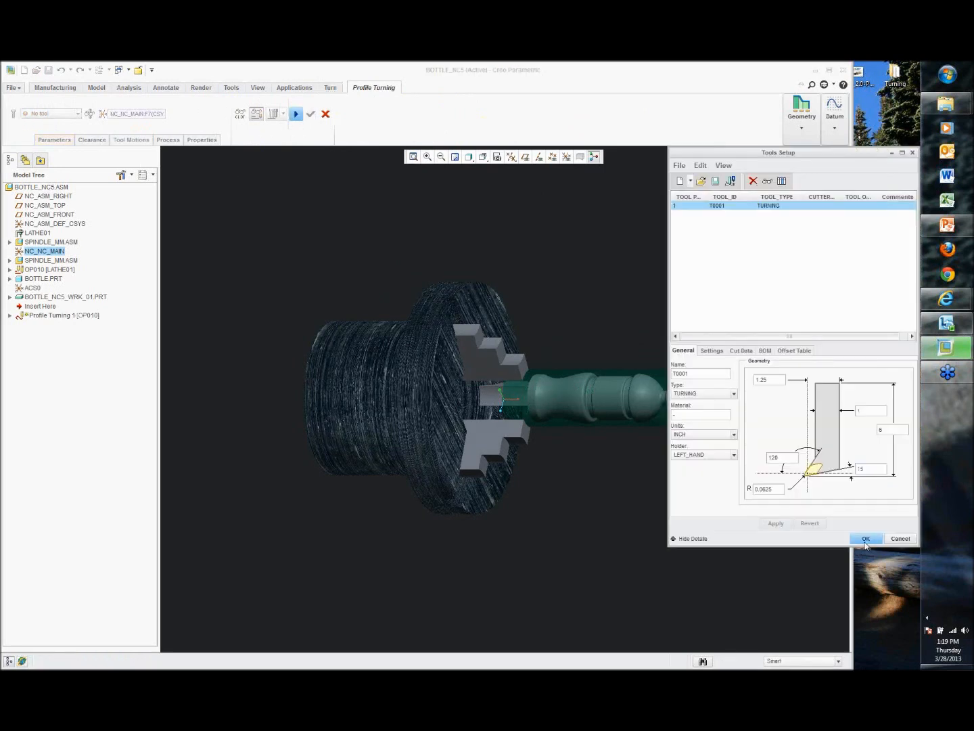
{"action": "left_click", "coordinate": [867, 541]}
Step: Set CUT_FEED to 10, SPINDLE_SPEED to 5000 and Z_STOCK_ALLOW to 0.005 in the step parameters
{"action": "left_click", "coordinate": [57, 140]}
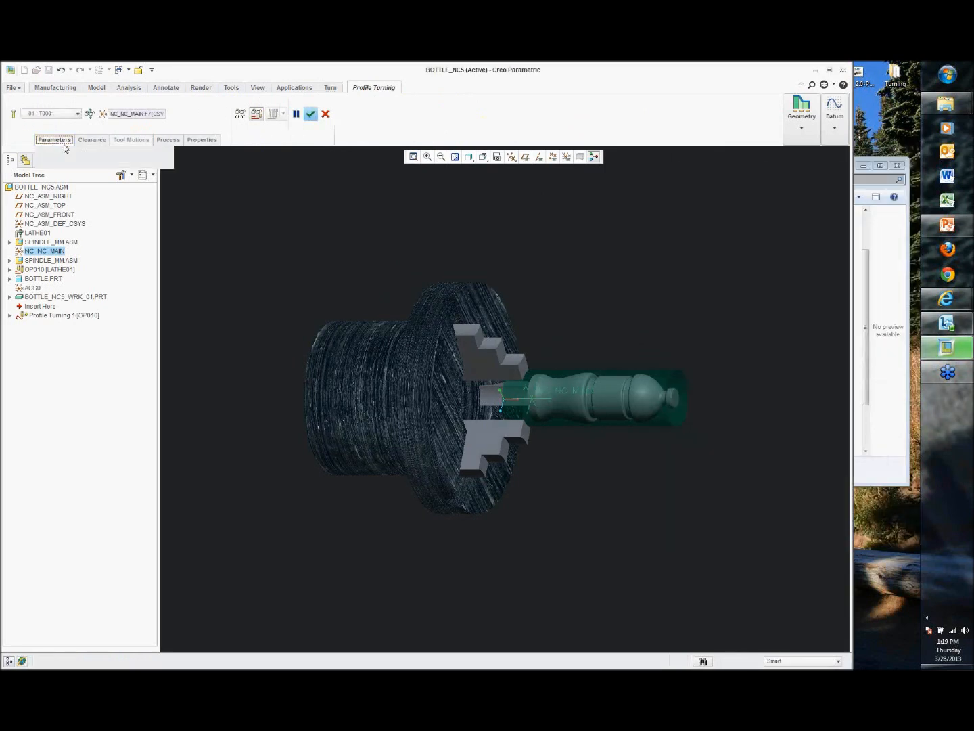
{"action": "left_click", "coordinate": [136, 161]}
{"action": "type", "text": "10"}
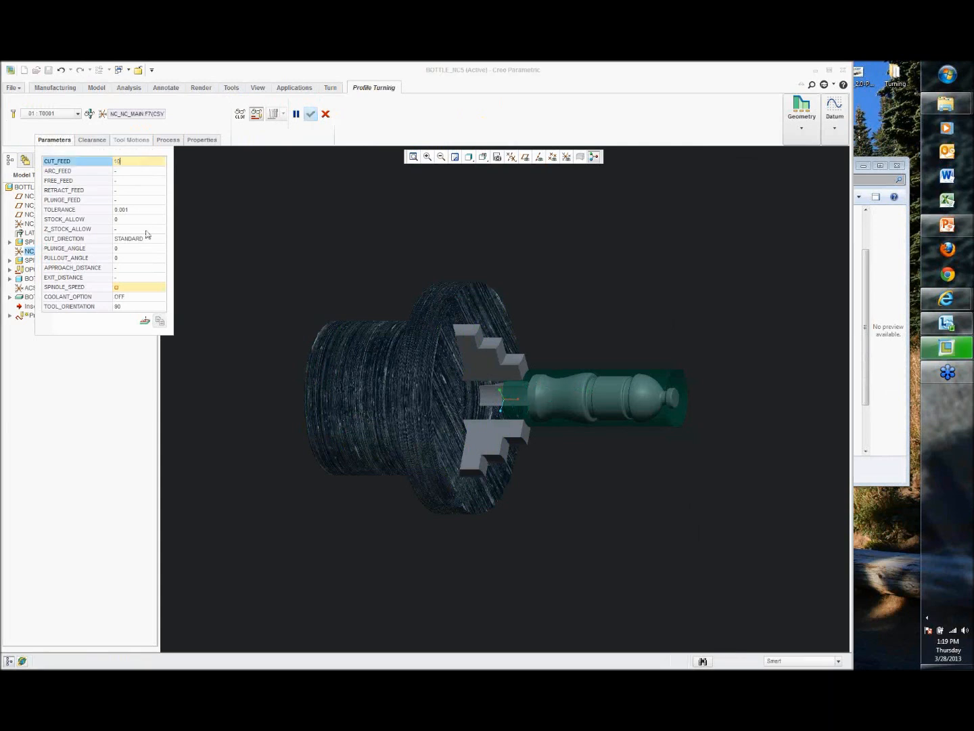
{"action": "left_click", "coordinate": [142, 287]}
{"action": "left_click", "coordinate": [142, 287]}
{"action": "type", "text": "5000"}
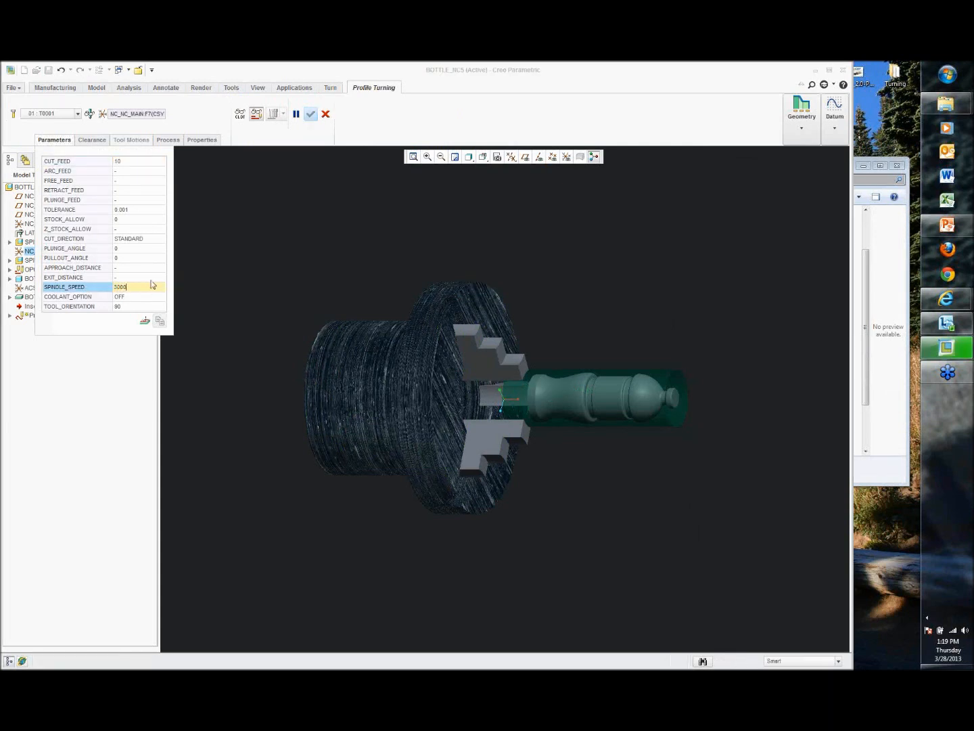
{"action": "left_click", "coordinate": [137, 229]}
{"action": "type", "text": ".005"}
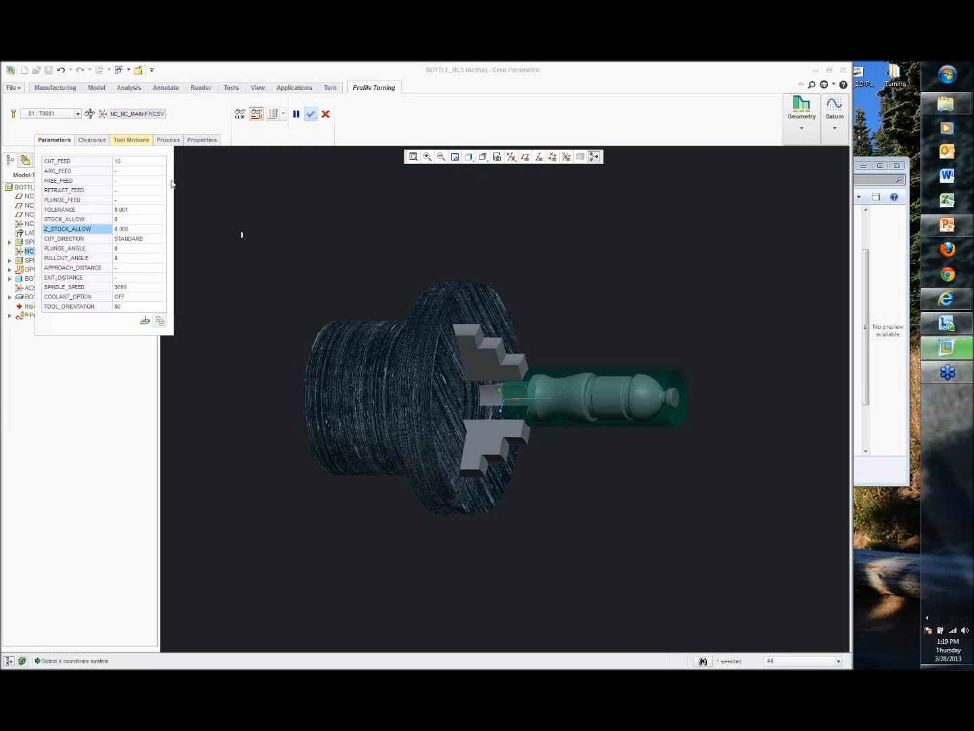
Step: Add a Profile Turning Cut tool motion and start creating a new turn profile for it
{"action": "left_click", "coordinate": [131, 140]}
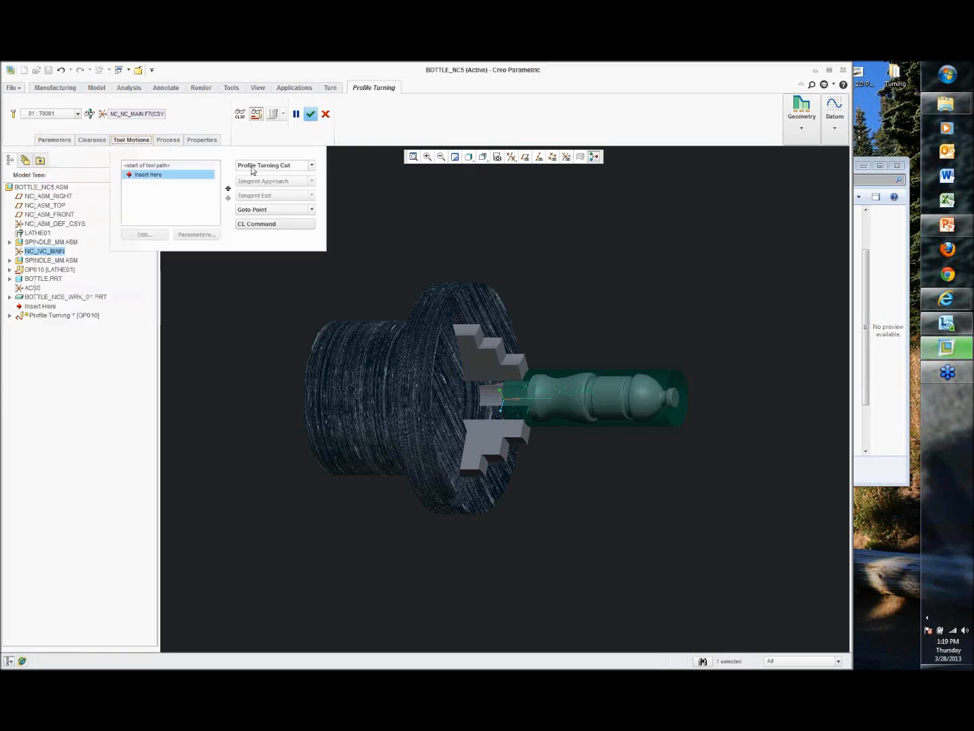
{"action": "left_click", "coordinate": [253, 168]}
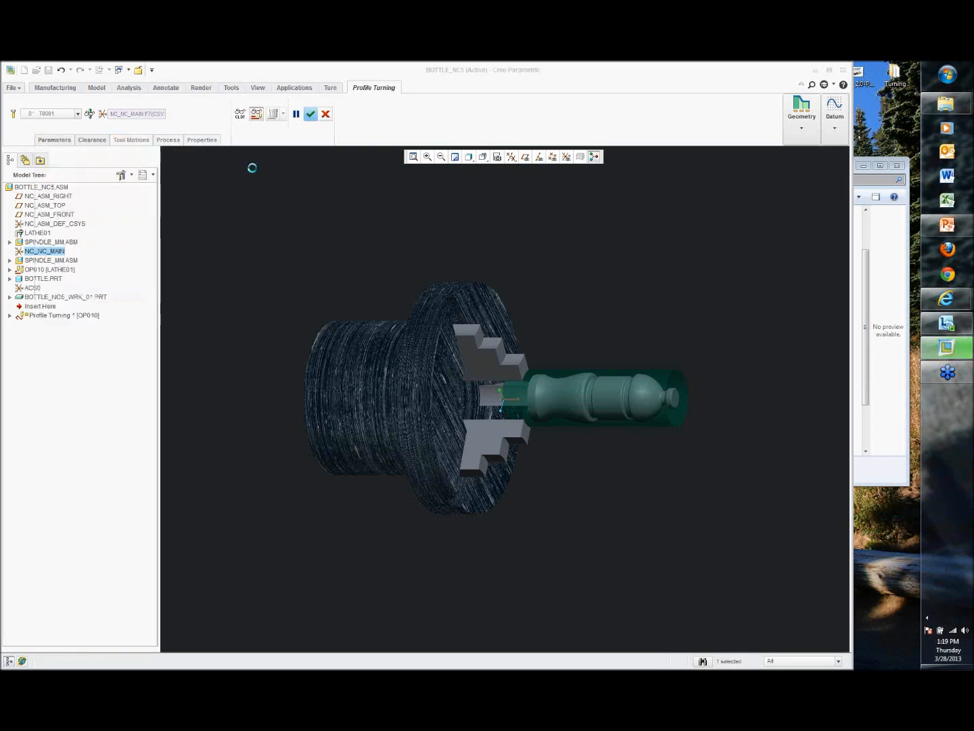
{"action": "left_click", "coordinate": [801, 131]}
{"action": "left_click", "coordinate": [793, 155]}
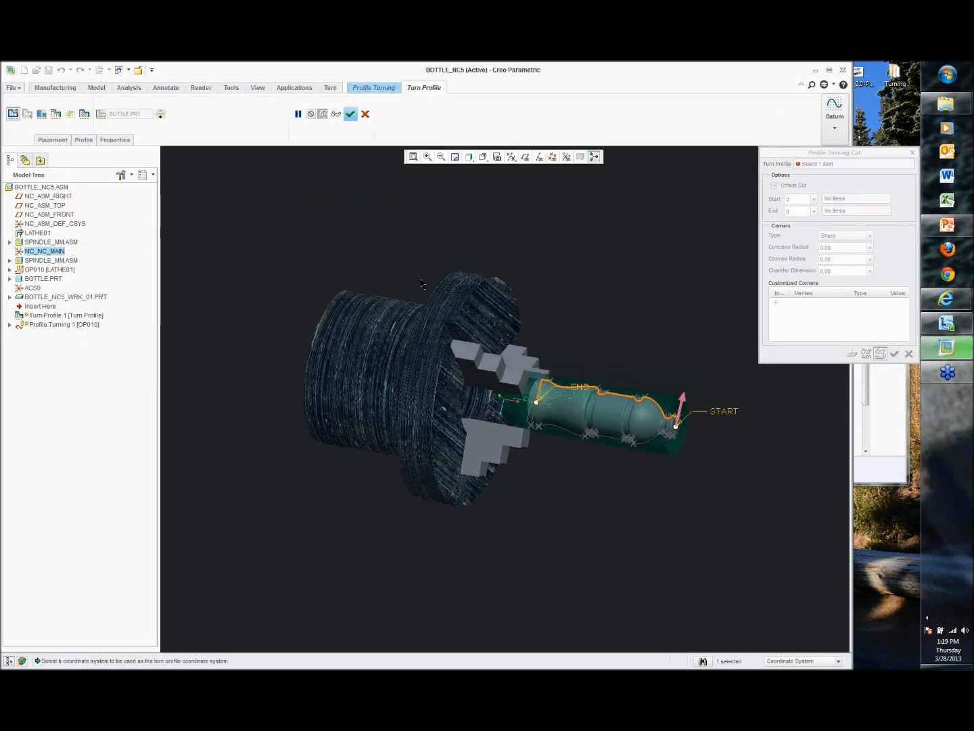
Step: Choose to define the turn profile by sketch and open the sketcher, accepting the default references
{"action": "scroll", "coordinate": [414, 277], "scroll_direction": "down", "scroll_amount": 1}
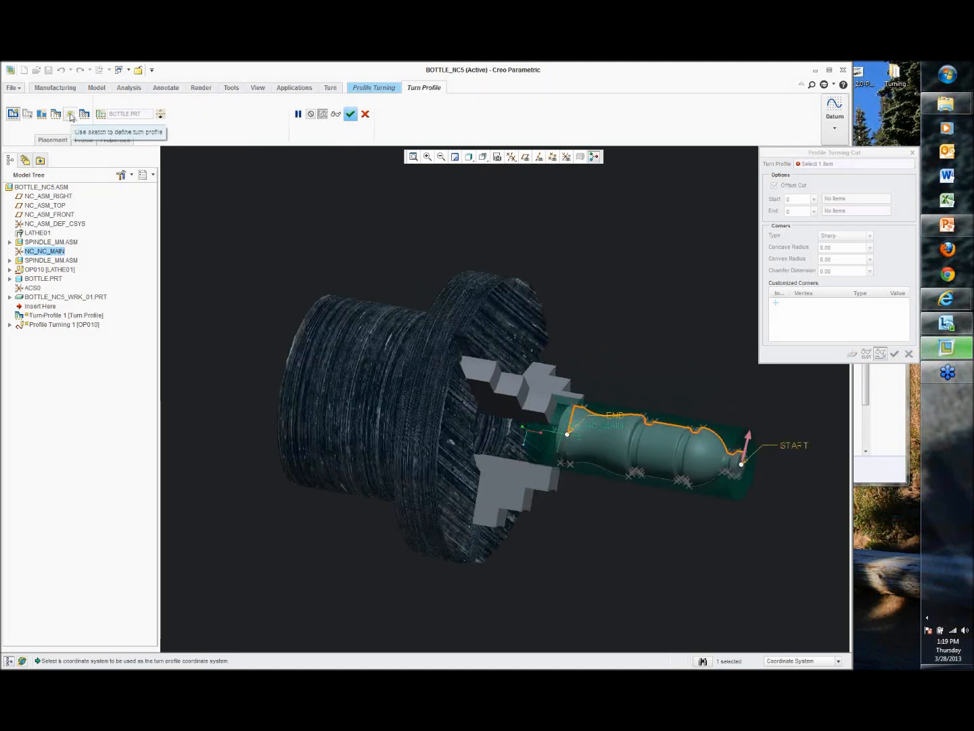
{"action": "left_click", "coordinate": [71, 115]}
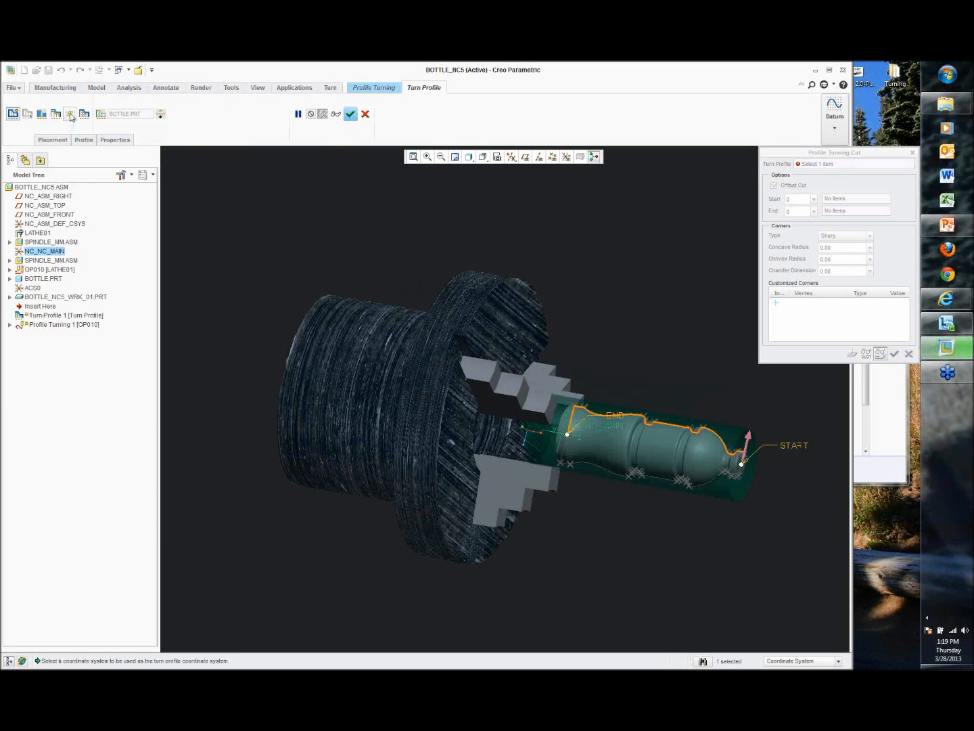
{"action": "left_click", "coordinate": [101, 115]}
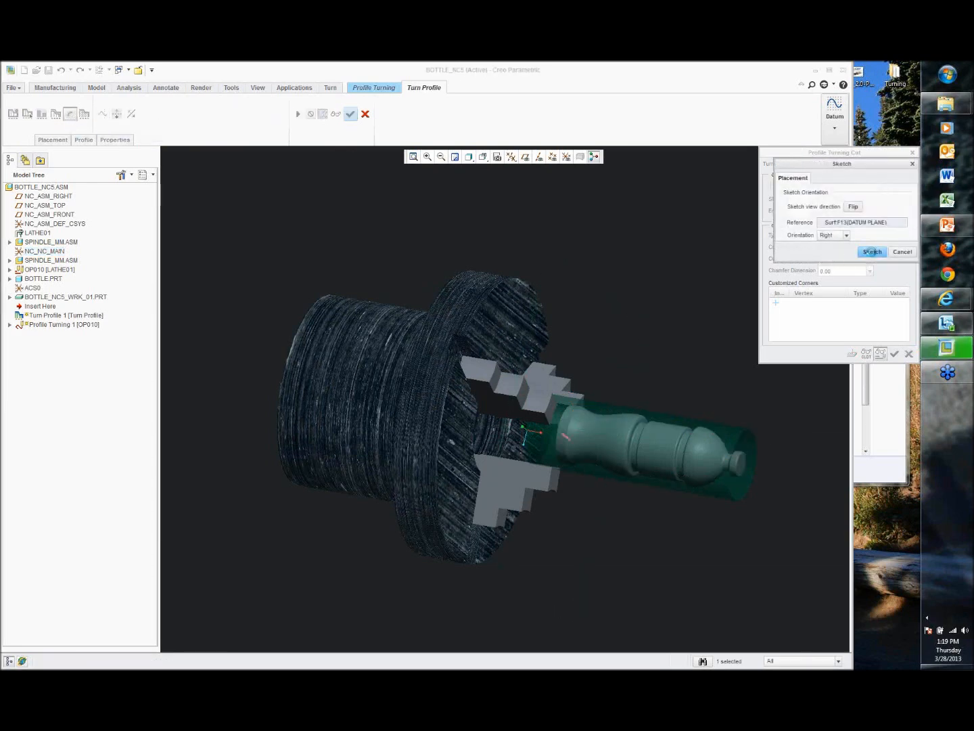
{"action": "left_click", "coordinate": [873, 253]}
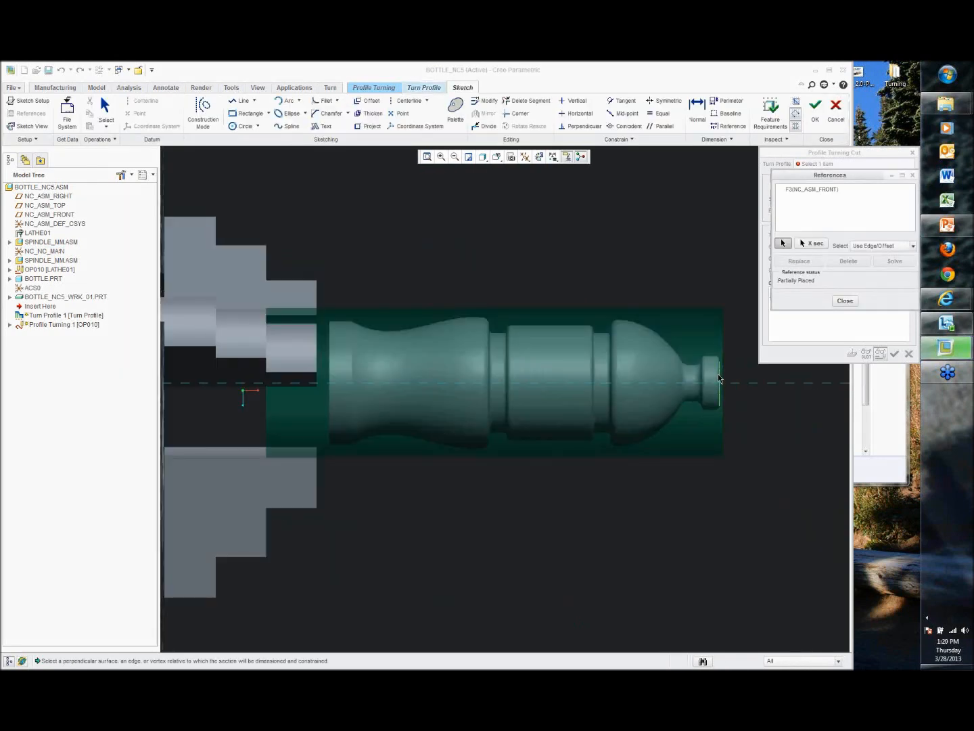
{"action": "left_click", "coordinate": [845, 302]}
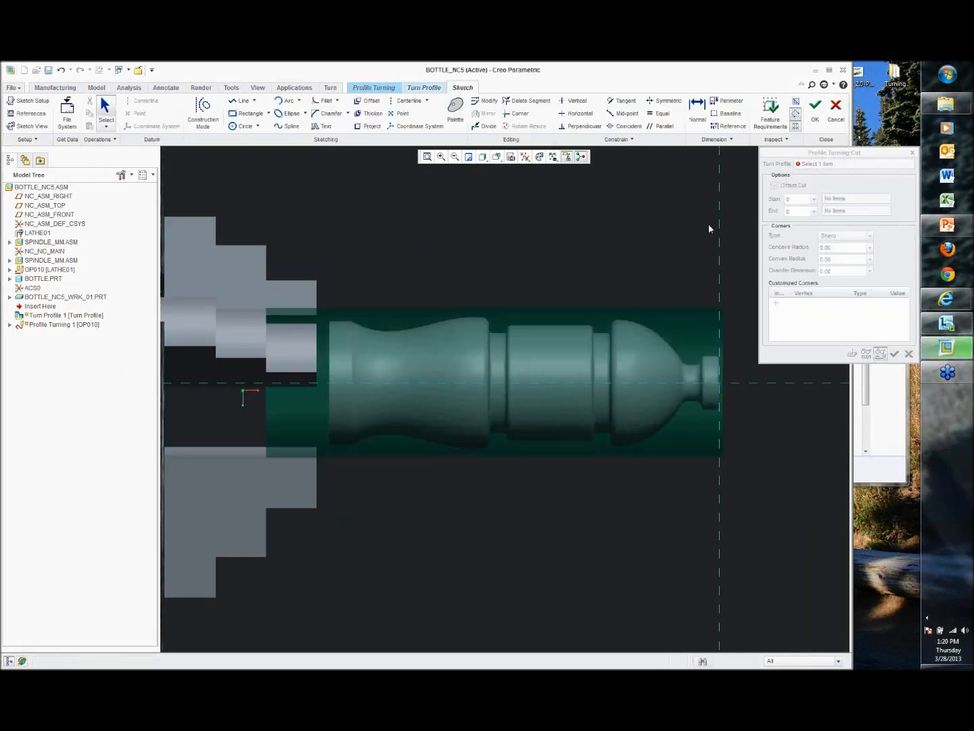
Step: Project the nozzle's end-face edge into the sketch and delete the projected edge
{"action": "middle_click_drag", "start_coordinate": [686, 222], "coordinate": [611, 225], "text": "shift"}
{"action": "scroll", "coordinate": [611, 226], "scroll_direction": "down", "scroll_amount": 3}
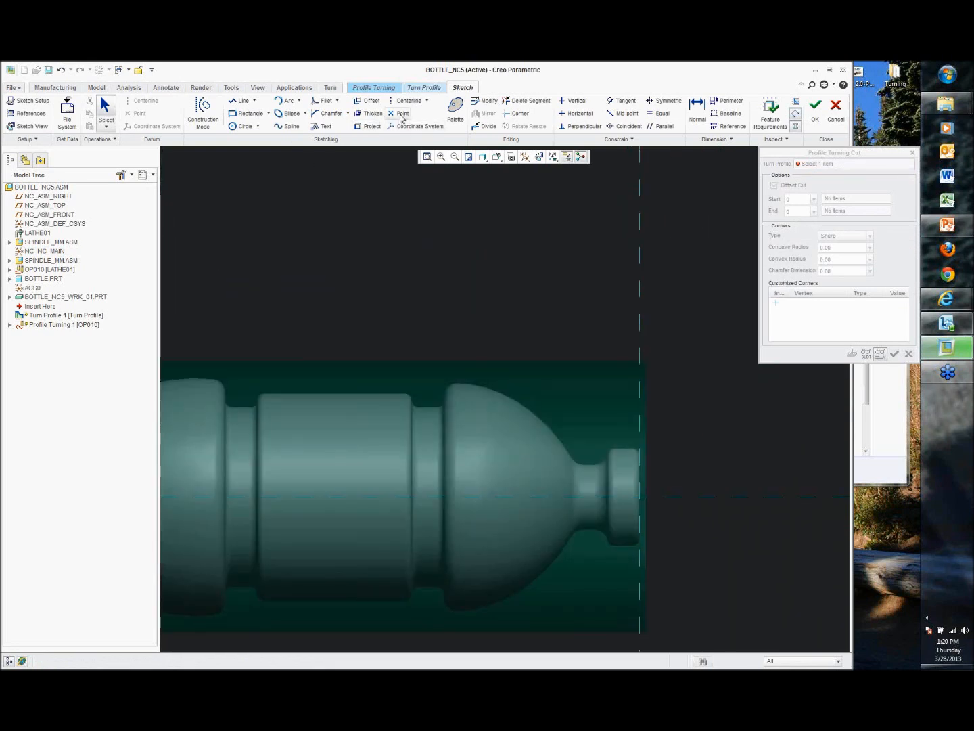
{"action": "left_click", "coordinate": [370, 127]}
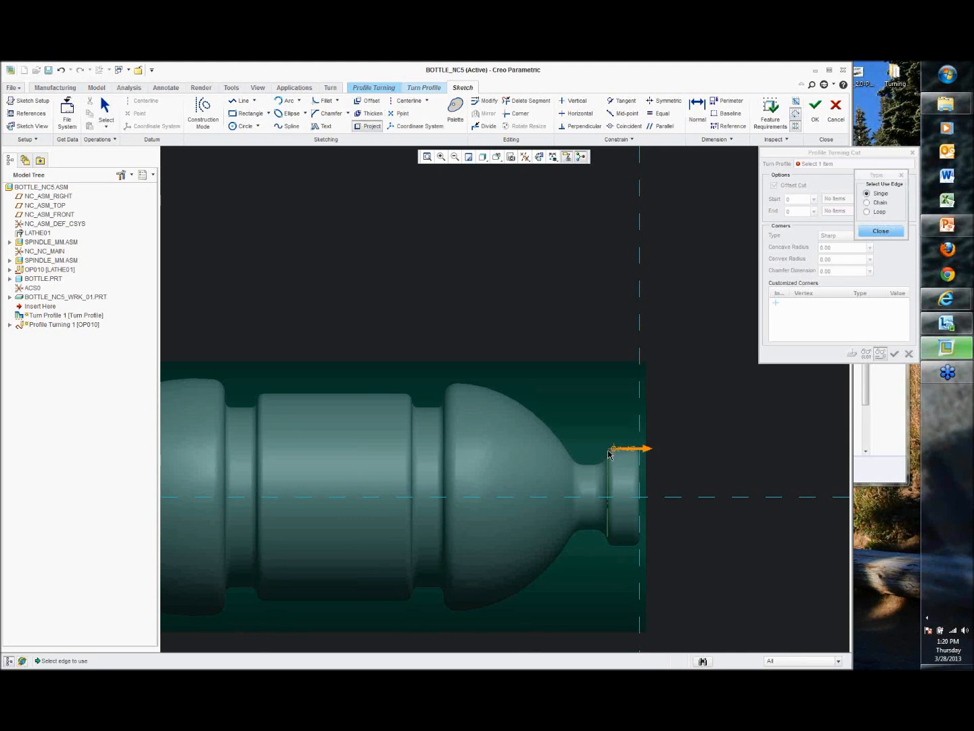
{"action": "scroll", "coordinate": [607, 460], "scroll_direction": "down", "scroll_amount": 1}
{"action": "left_click", "coordinate": [612, 452]}
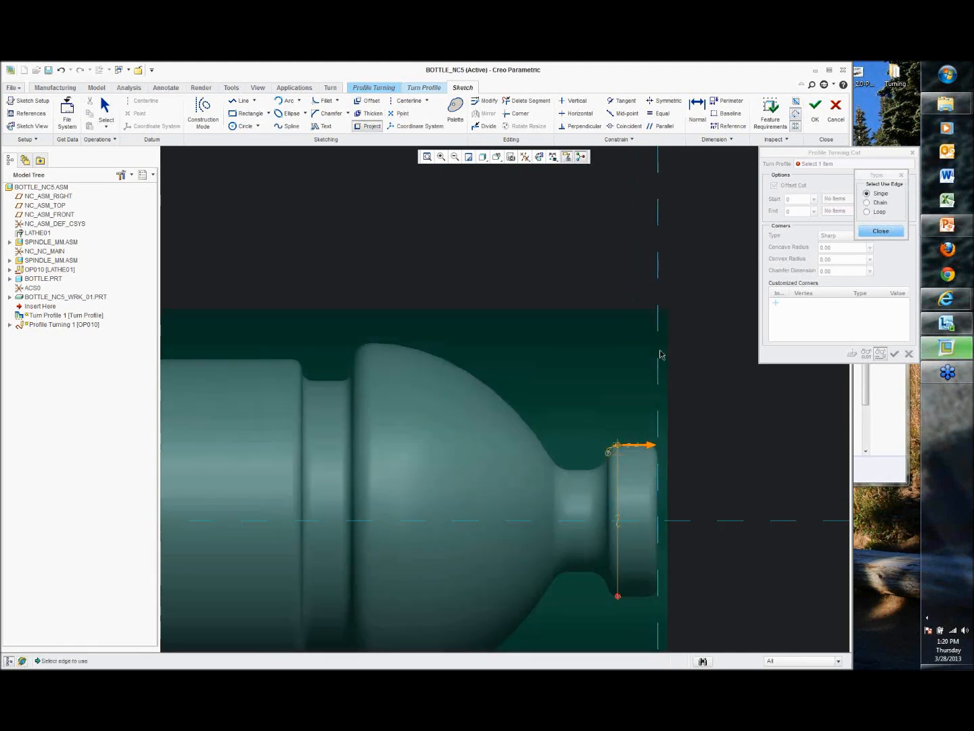
{"action": "key", "text": "Delete"}
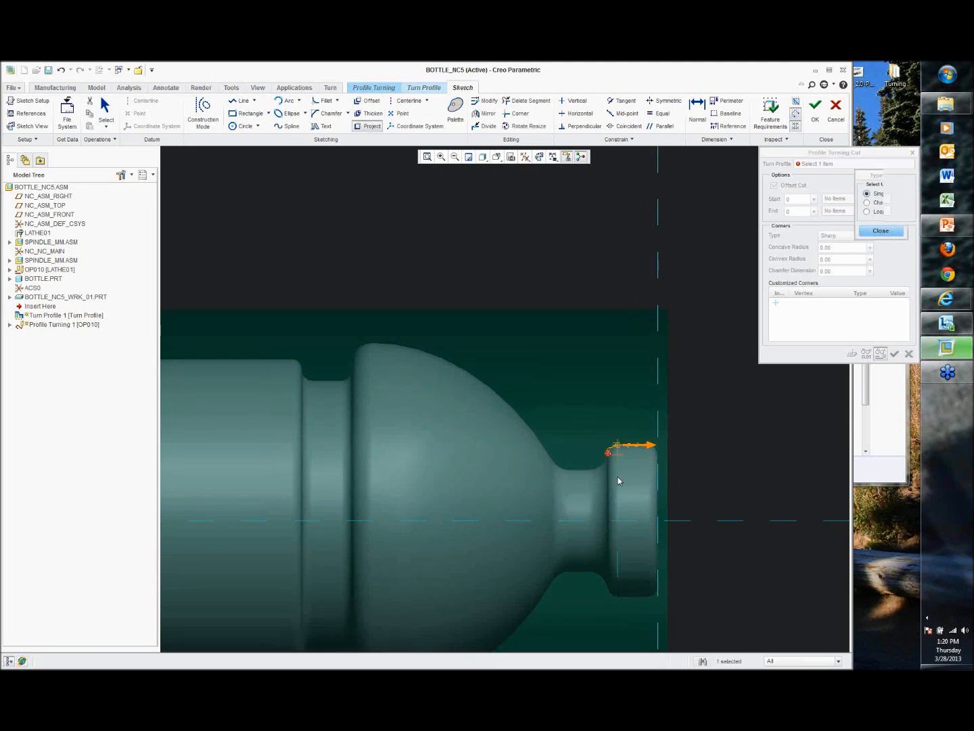
Step: Project the bottle's outer profile edges from the base cylinder through the shoulder arc up to the neck
{"action": "scroll", "coordinate": [612, 454], "scroll_direction": "up", "scroll_amount": 3}
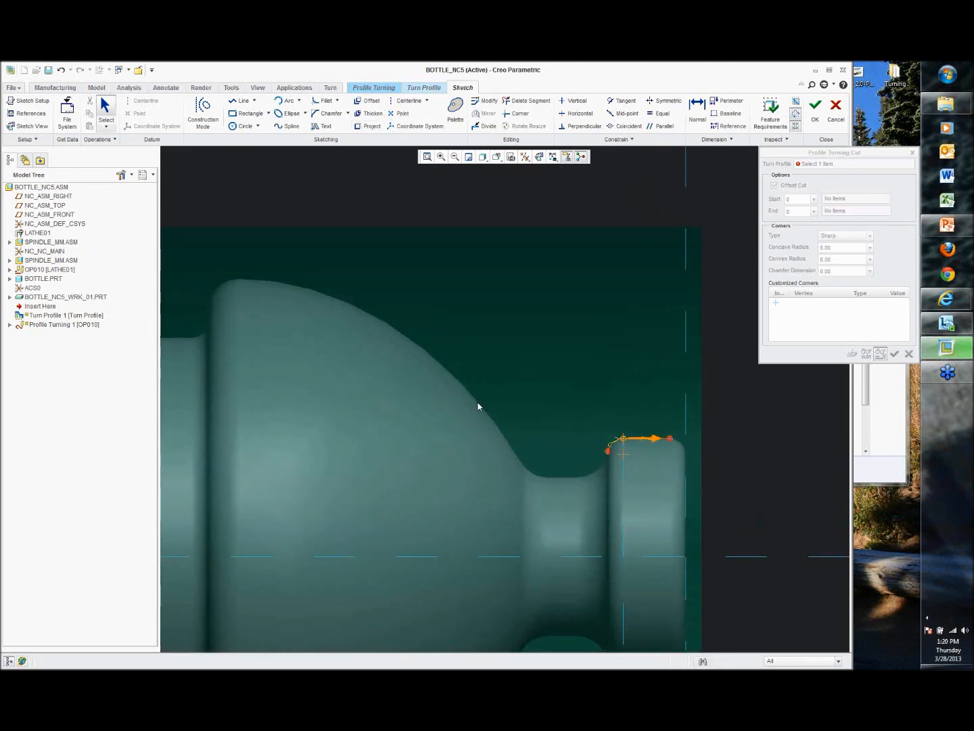
{"action": "left_click", "coordinate": [360, 129]}
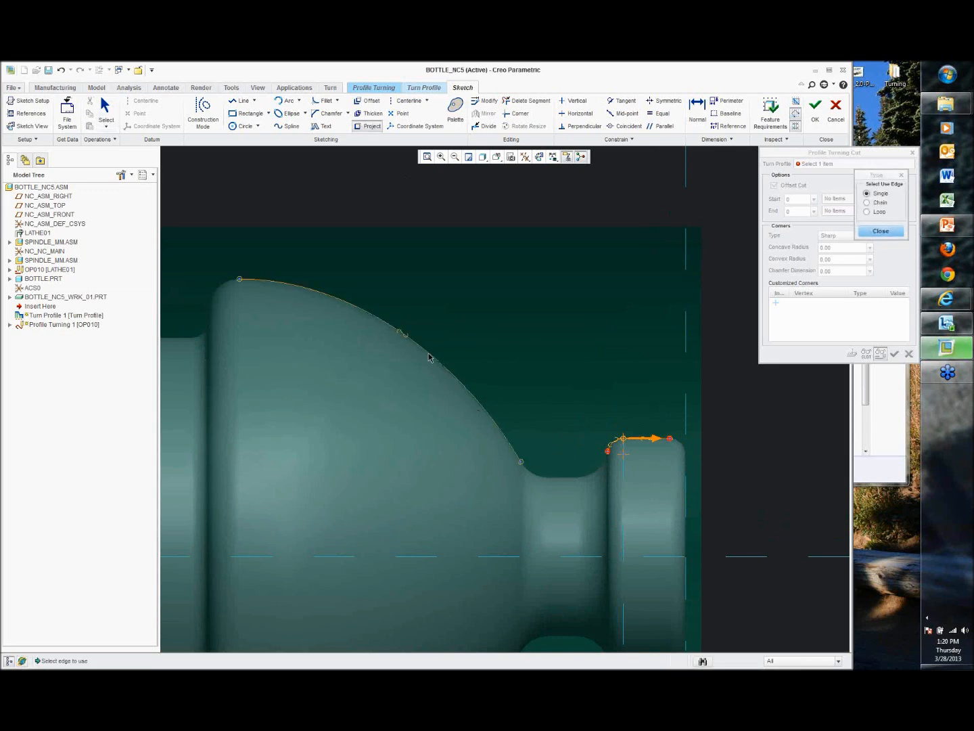
{"action": "scroll", "coordinate": [430, 356], "scroll_direction": "down", "scroll_amount": 1}
{"action": "mouse_move", "coordinate": [268, 294]}
{"action": "middle_mouse_down", "text": "shift"}
{"action": "mouse_move", "coordinate": [441, 298]}
{"action": "mouse_move", "coordinate": [518, 312]}
{"action": "middle_mouse_up", "text": "shift"}
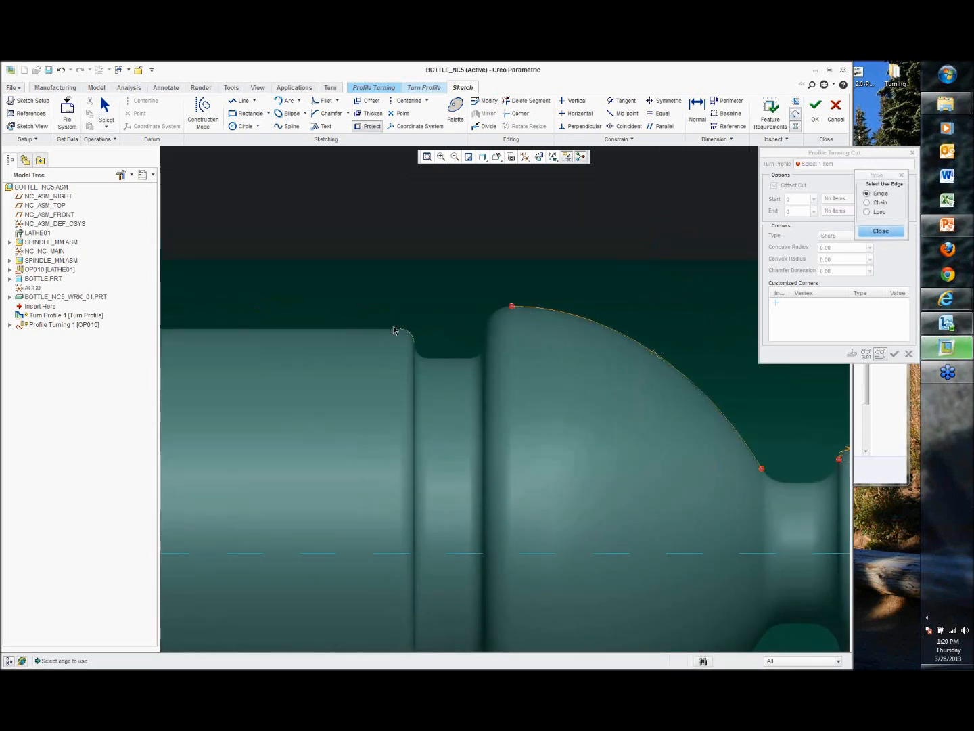
{"action": "left_click", "coordinate": [357, 327]}
{"action": "scroll", "coordinate": [357, 327], "scroll_direction": "down", "scroll_amount": 2}
{"action": "middle_click_drag", "start_coordinate": [298, 318], "coordinate": [585, 332], "text": "shift"}
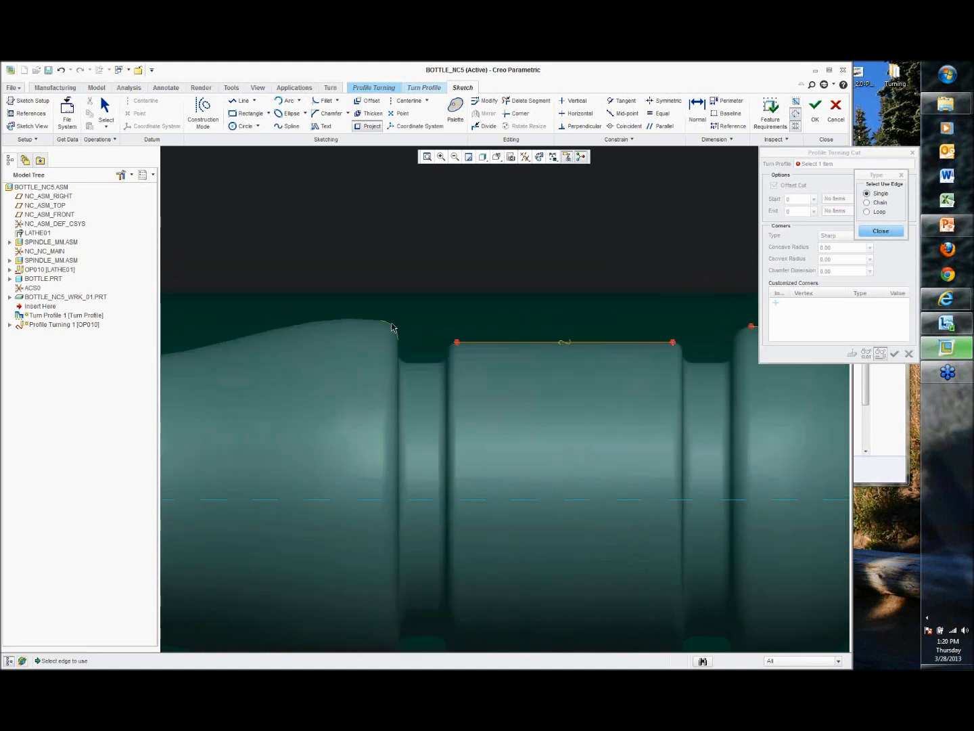
{"action": "left_click", "coordinate": [358, 316]}
{"action": "middle_click_drag", "start_coordinate": [325, 318], "coordinate": [655, 312], "text": "shift"}
{"action": "scroll", "coordinate": [350, 327], "scroll_direction": "up", "scroll_amount": 4}
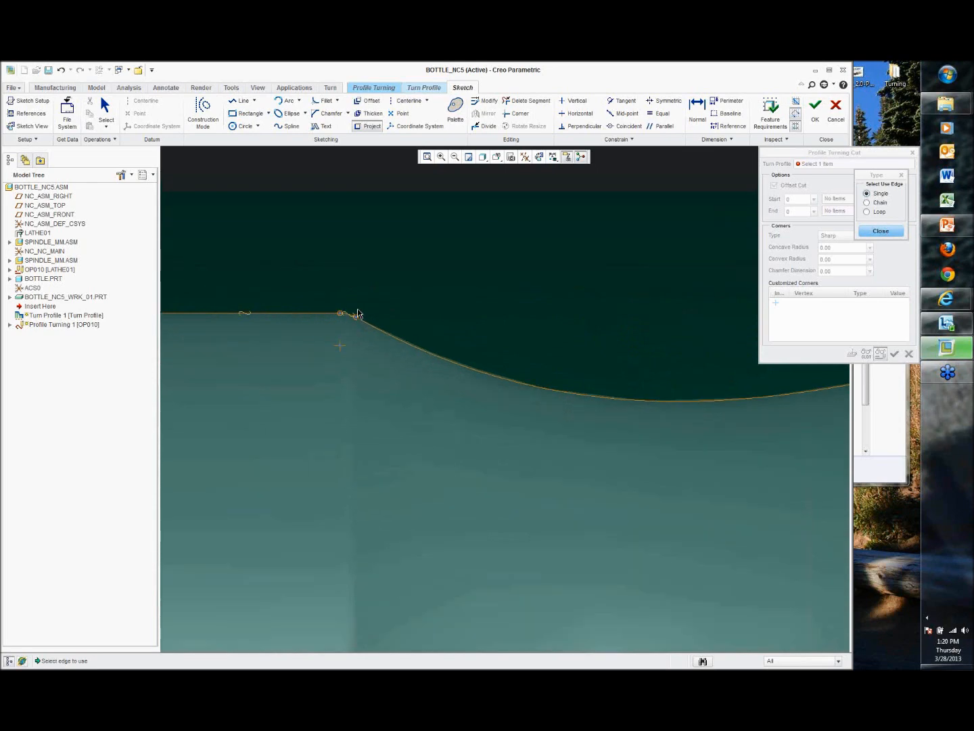
{"action": "scroll", "coordinate": [358, 316], "scroll_direction": "down", "scroll_amount": 5}
{"action": "middle_click_drag", "start_coordinate": [505, 357], "coordinate": [223, 351], "text": "shift"}
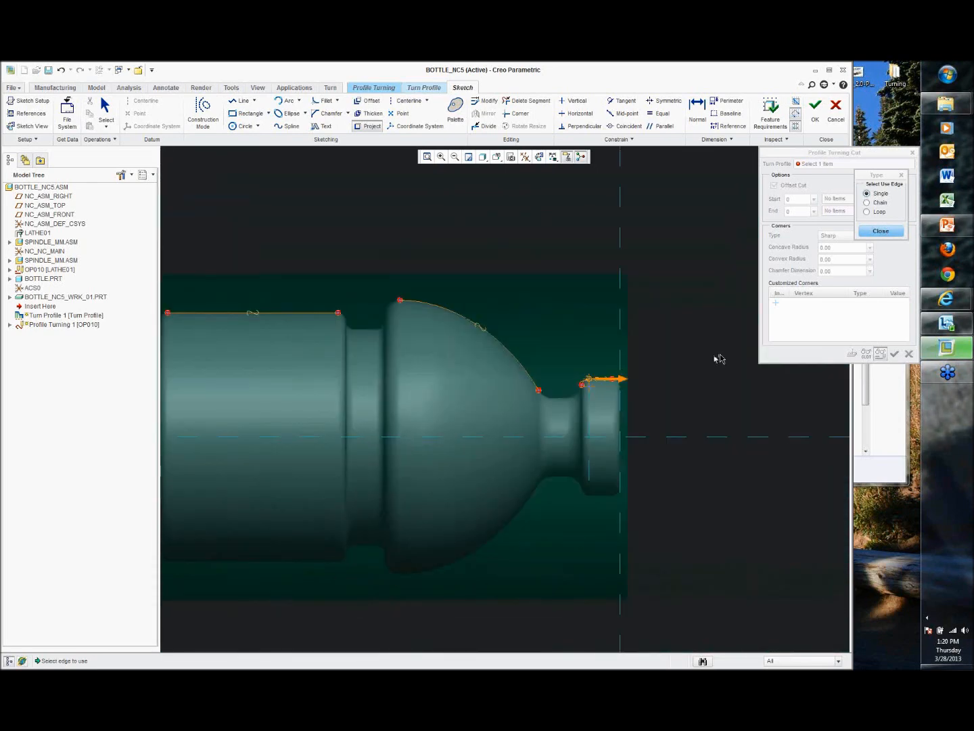
{"action": "left_click", "coordinate": [881, 230]}
Step: Draw a line bridging the neck groove between the shoulder arc's end and the nozzle's corner
{"action": "scroll", "coordinate": [679, 375], "scroll_direction": "up", "scroll_amount": 3}
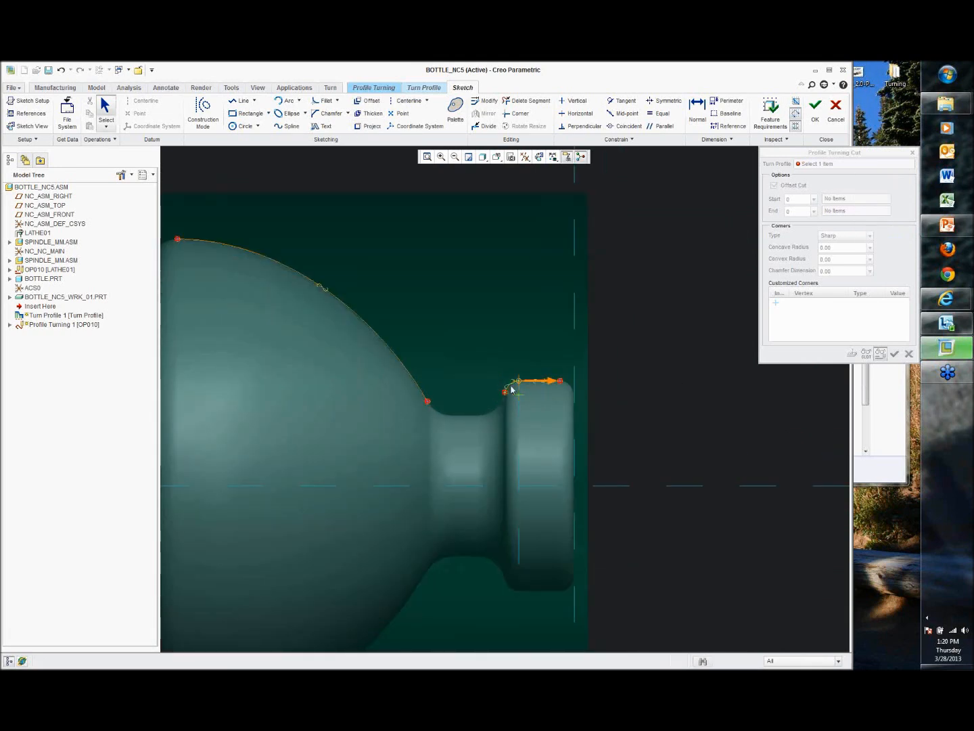
{"action": "left_click", "coordinate": [513, 387]}
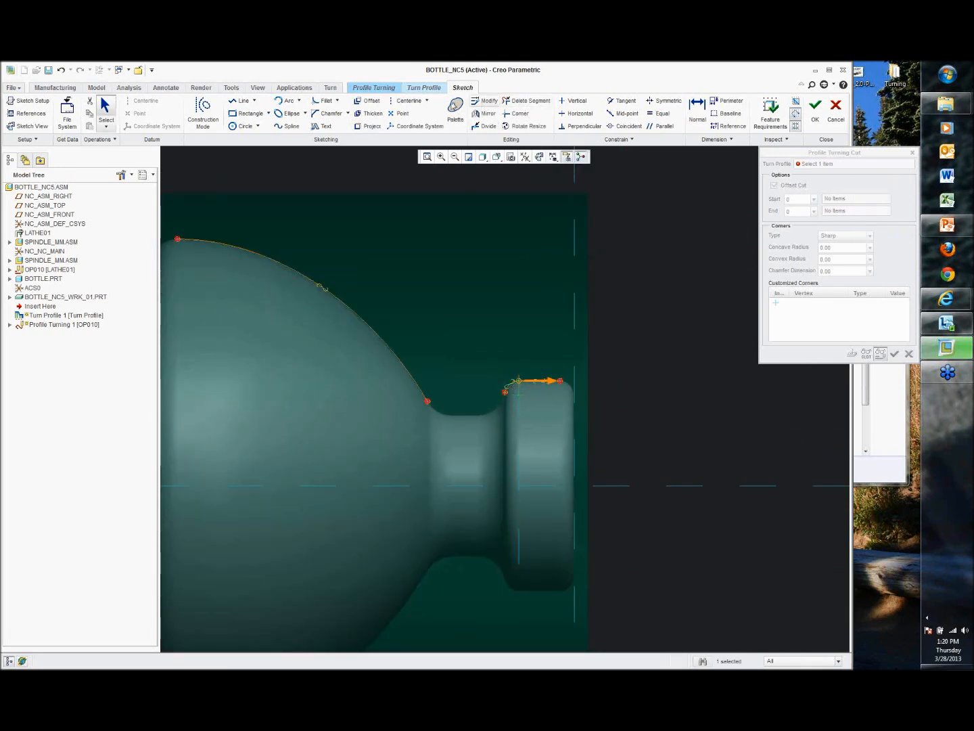
{"action": "left_click", "coordinate": [242, 101]}
{"action": "left_click", "coordinate": [505, 392]}
{"action": "left_click", "coordinate": [427, 401]}
{"action": "middle_click", "coordinate": [435, 353]}
Step: Draw lines across the two body grooves to connect the projected profile segments
{"action": "scroll", "coordinate": [433, 342], "scroll_direction": "up", "scroll_amount": 1}
{"action": "middle_click_drag", "start_coordinate": [444, 332], "coordinate": [679, 370], "text": "shift"}
{"action": "left_click", "coordinate": [439, 289]}
{"action": "left_click", "coordinate": [339, 309]}
{"action": "middle_click", "coordinate": [272, 294]}
{"action": "middle_click_drag", "start_coordinate": [531, 292], "coordinate": [638, 289], "text": "shift"}
{"action": "left_click", "coordinate": [429, 309]}
{"action": "left_click", "coordinate": [334, 282]}
{"action": "middle_click", "coordinate": [336, 283]}
Step: Draw a vertical line upward from the profile's left end at the base
{"action": "middle_click_drag", "start_coordinate": [412, 331], "coordinate": [451, 341], "text": "shift"}
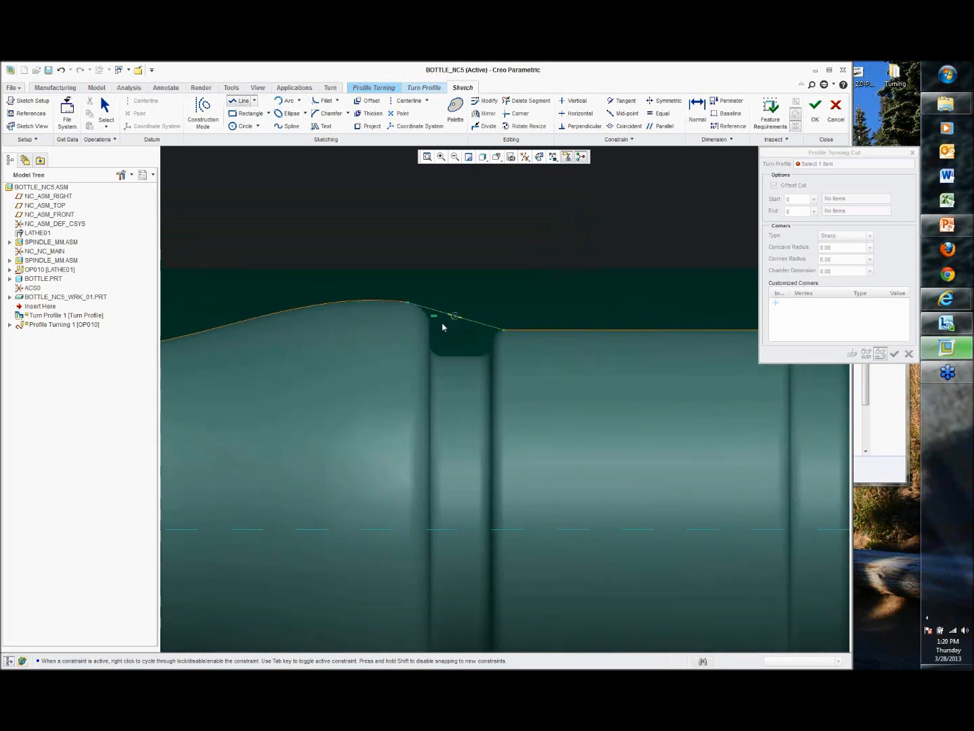
{"action": "scroll", "coordinate": [431, 318], "scroll_direction": "up", "scroll_amount": 1}
{"action": "middle_click_drag", "start_coordinate": [347, 312], "coordinate": [543, 314], "text": "shift"}
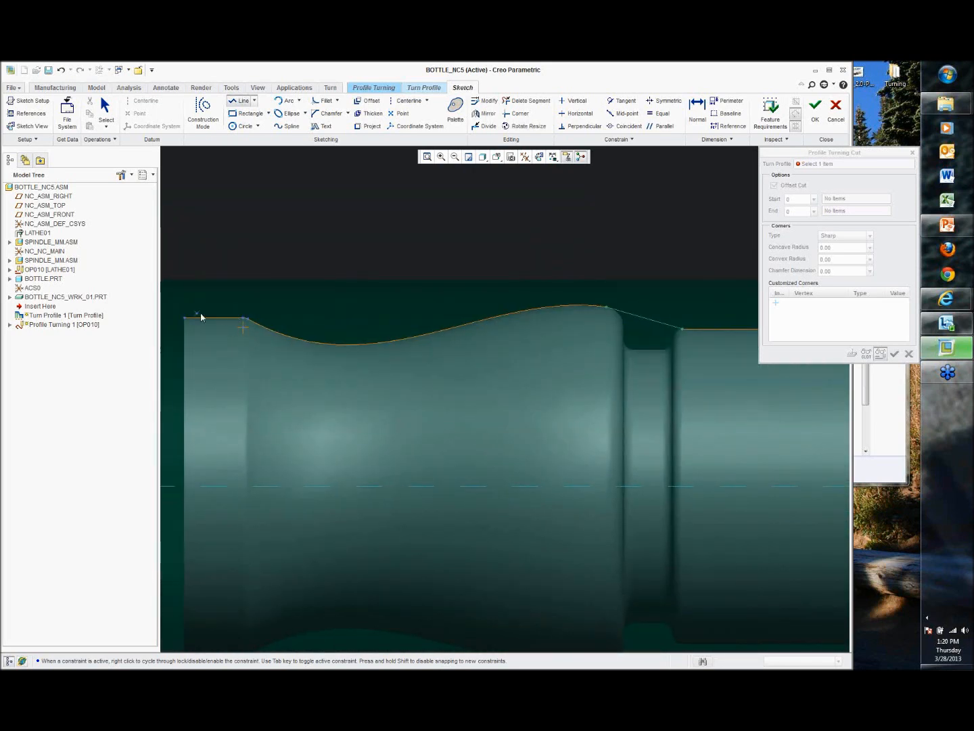
{"action": "middle_click_drag", "start_coordinate": [302, 327], "coordinate": [326, 335], "text": "shift"}
{"action": "left_click", "coordinate": [302, 340]}
{"action": "left_click", "coordinate": [304, 265]}
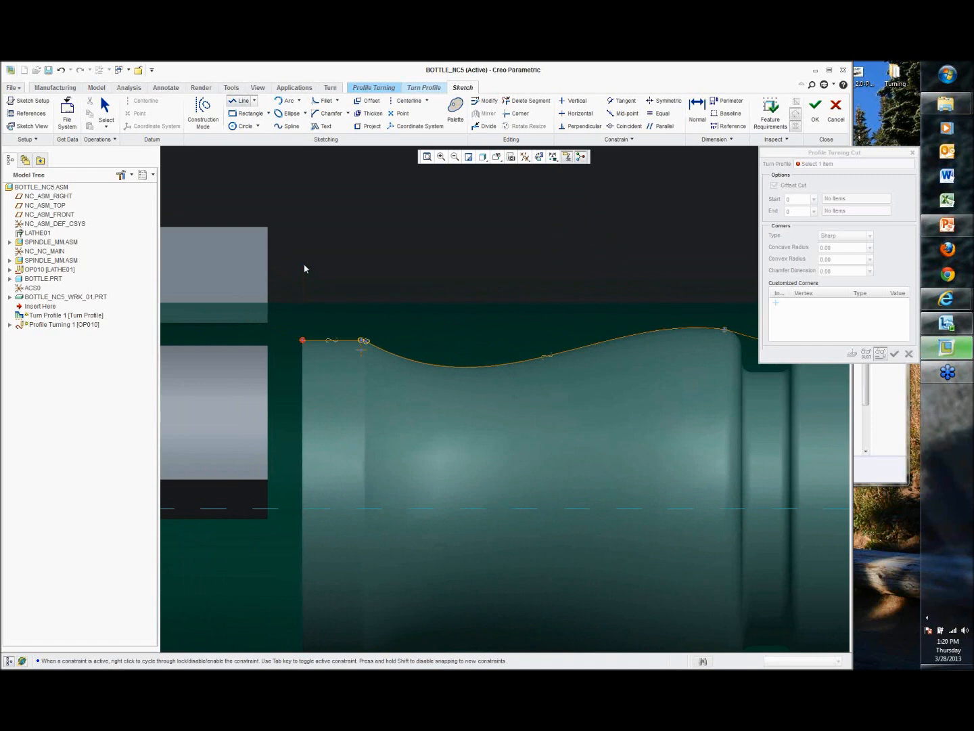
Step: Draw an angled lead-in line from the nozzle's top corner outward and upward
{"action": "scroll", "coordinate": [328, 272], "scroll_direction": "up", "scroll_amount": 2}
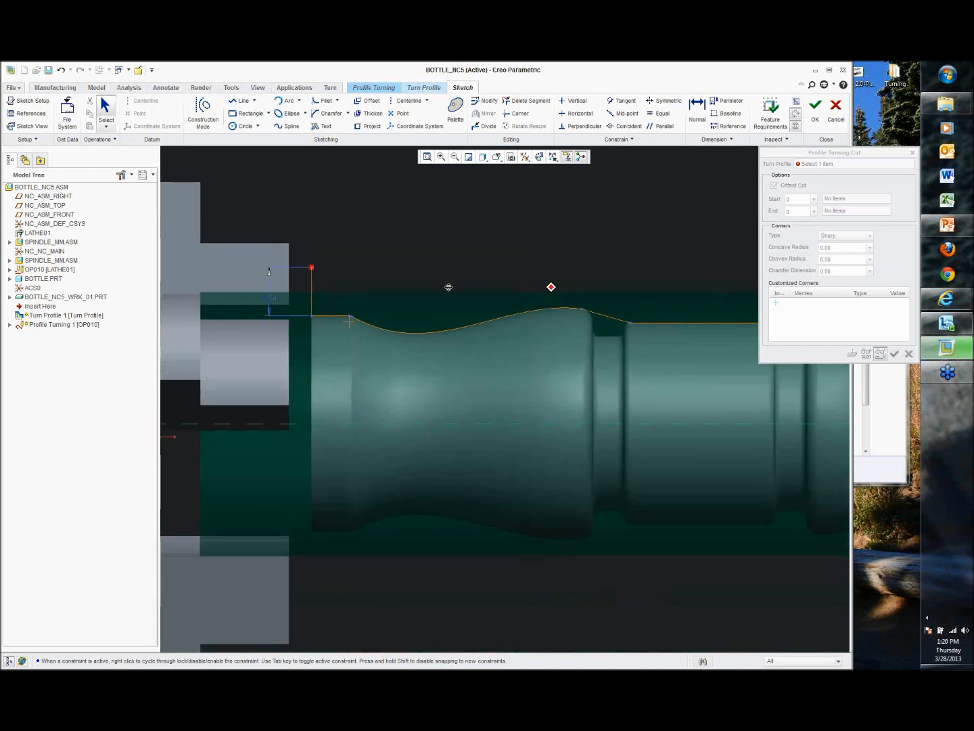
{"action": "middle_click_drag", "start_coordinate": [327, 271], "coordinate": [262, 292], "text": "shift"}
{"action": "middle_click_drag", "start_coordinate": [752, 338], "coordinate": [365, 330], "text": "shift"}
{"action": "scroll", "coordinate": [521, 338], "scroll_direction": "down", "scroll_amount": 5}
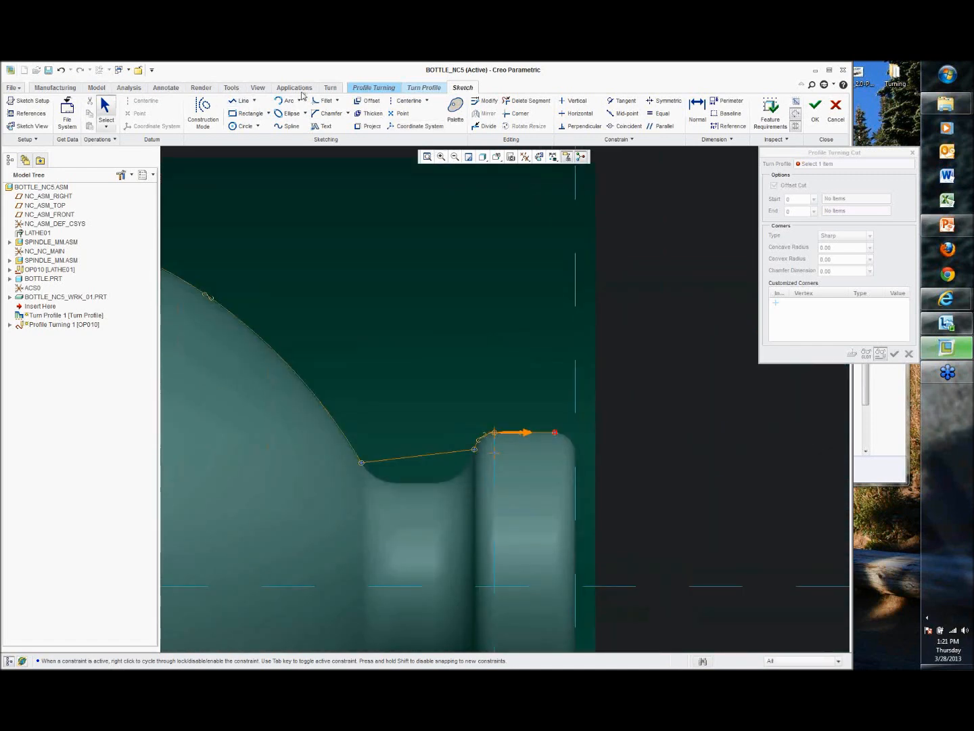
{"action": "left_click", "coordinate": [242, 101]}
{"action": "left_click", "coordinate": [556, 432]}
{"action": "left_click", "coordinate": [611, 331]}
{"action": "middle_click", "coordinate": [612, 331]}
Step: Set the profile's start point on the lead-in line so the cut runs from the nozzle toward the base
{"action": "scroll", "coordinate": [646, 397], "scroll_direction": "up", "scroll_amount": 1}
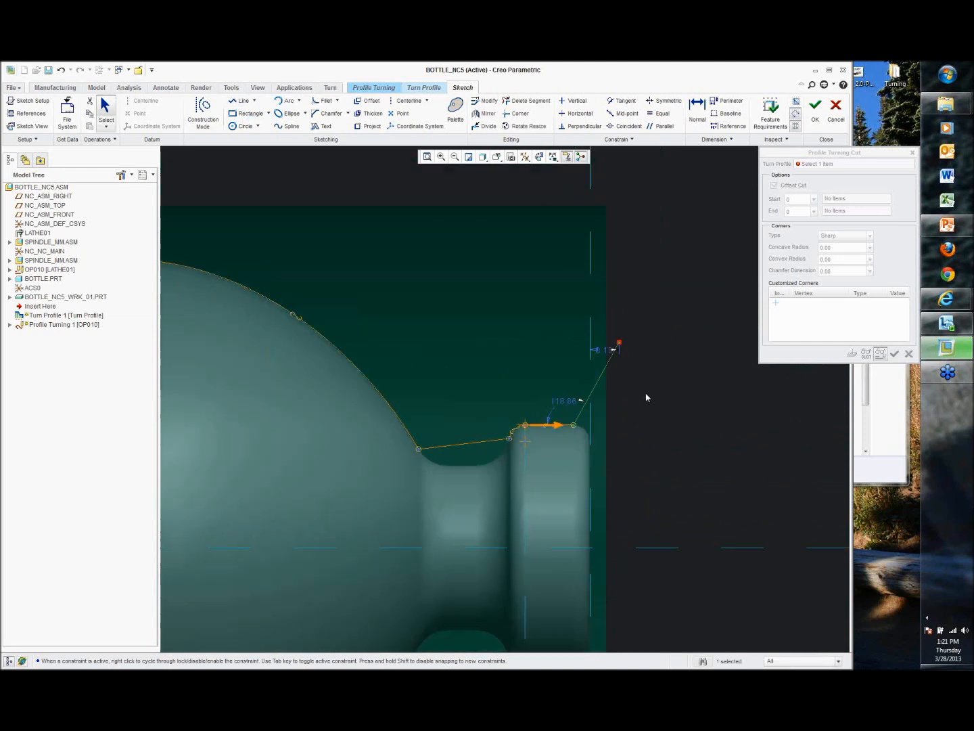
{"action": "left_click", "coordinate": [629, 380]}
{"action": "right_click", "coordinate": [648, 349]}
{"action": "left_click", "coordinate": [681, 424]}
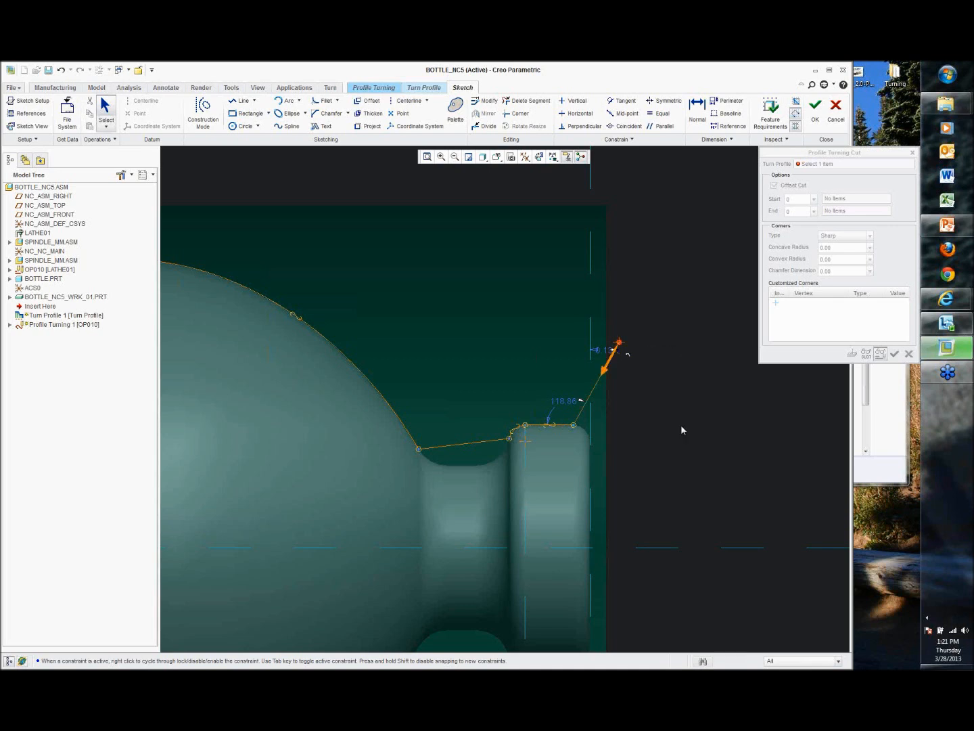
Step: Finish the sketched turn profile and confirm it in the Profile Turning Cut motion
{"action": "left_click", "coordinate": [817, 112]}
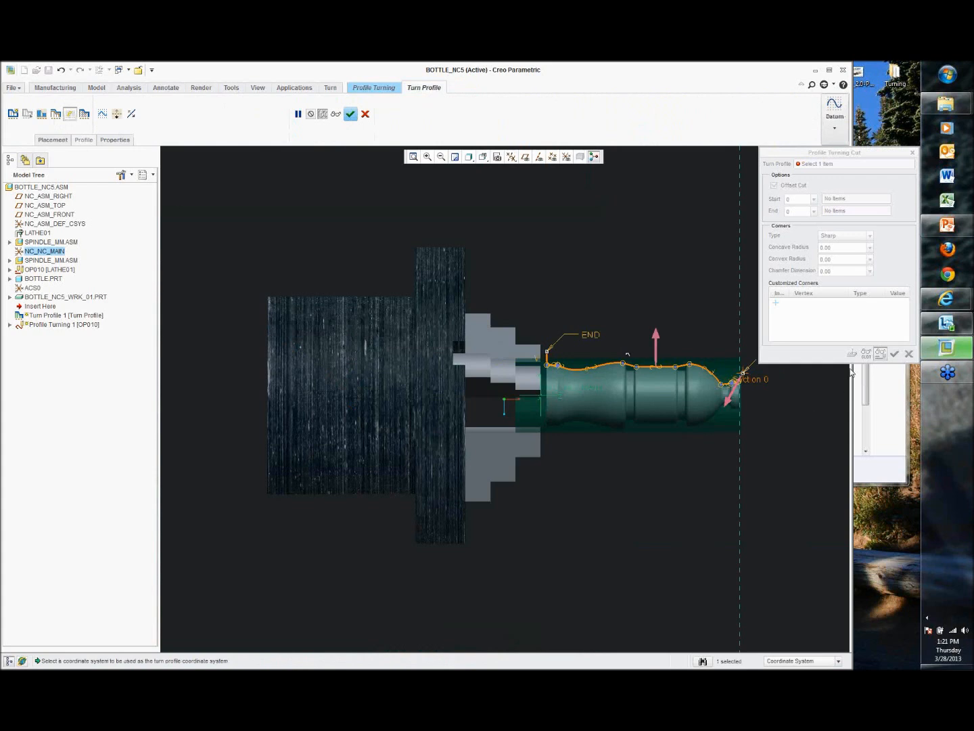
{"action": "left_click", "coordinate": [352, 114]}
{"action": "middle_click_drag", "start_coordinate": [600, 247], "coordinate": [526, 240], "text": "shift"}
{"action": "scroll", "coordinate": [607, 348], "scroll_direction": "down", "scroll_amount": 3}
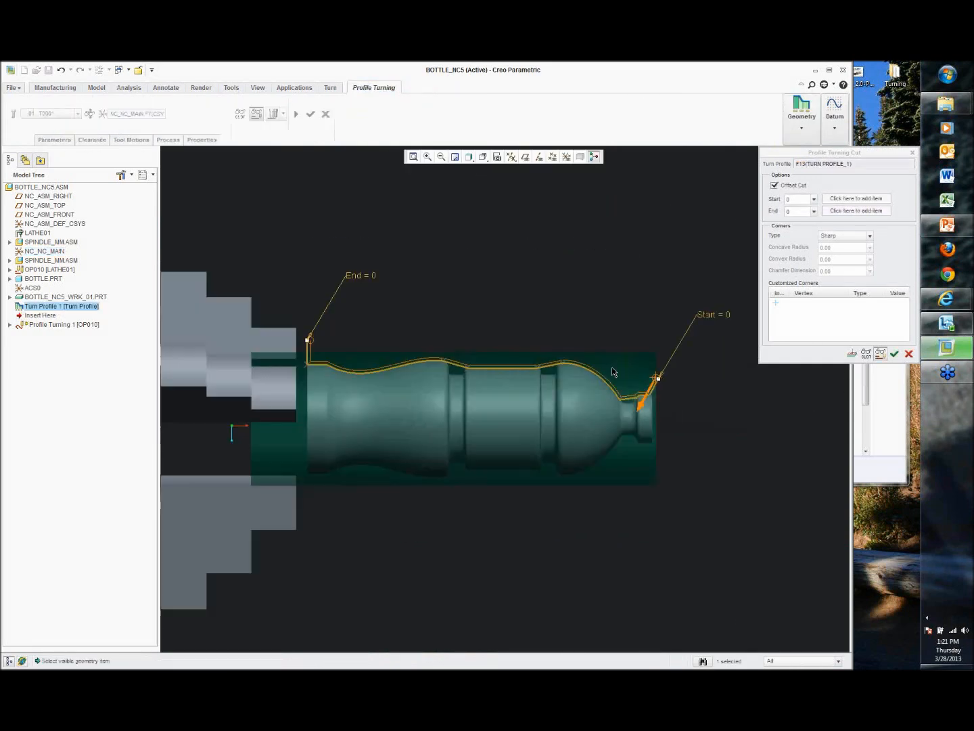
{"action": "left_click", "coordinate": [895, 354]}
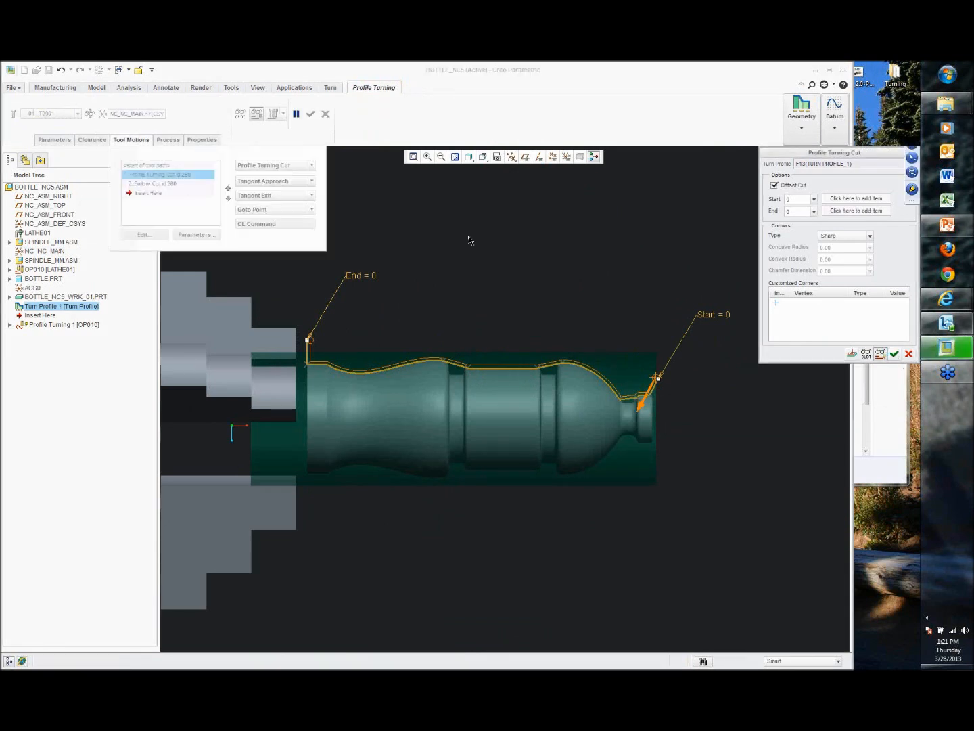
Step: Play the profile turning toolpath preview and close the player
{"action": "left_click", "coordinate": [296, 114]}
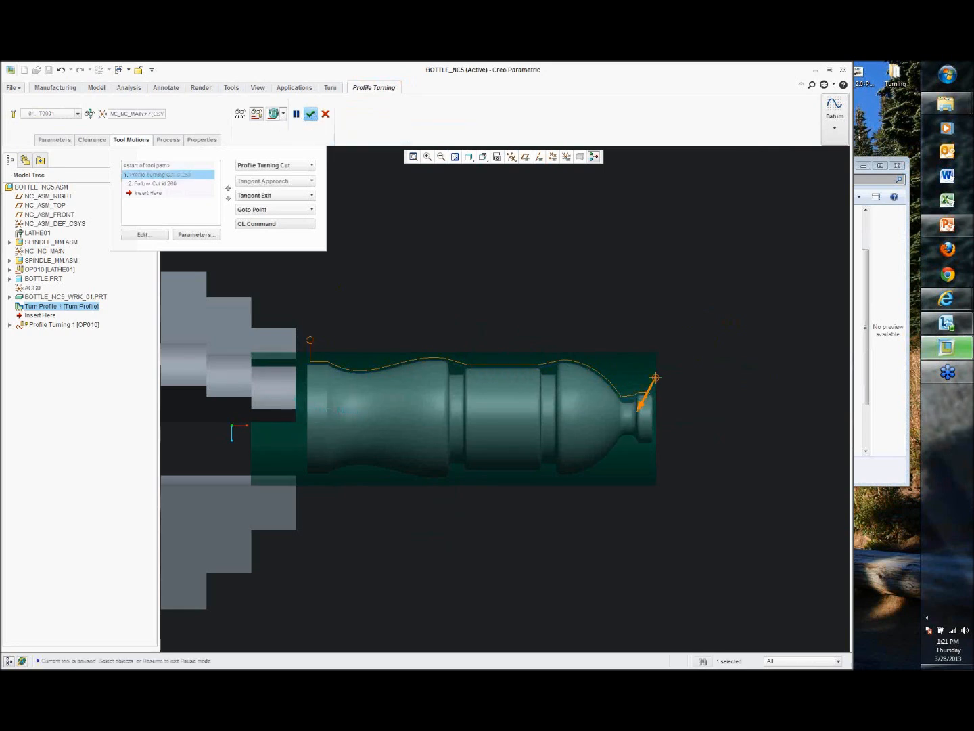
{"action": "left_click", "coordinate": [891, 557]}
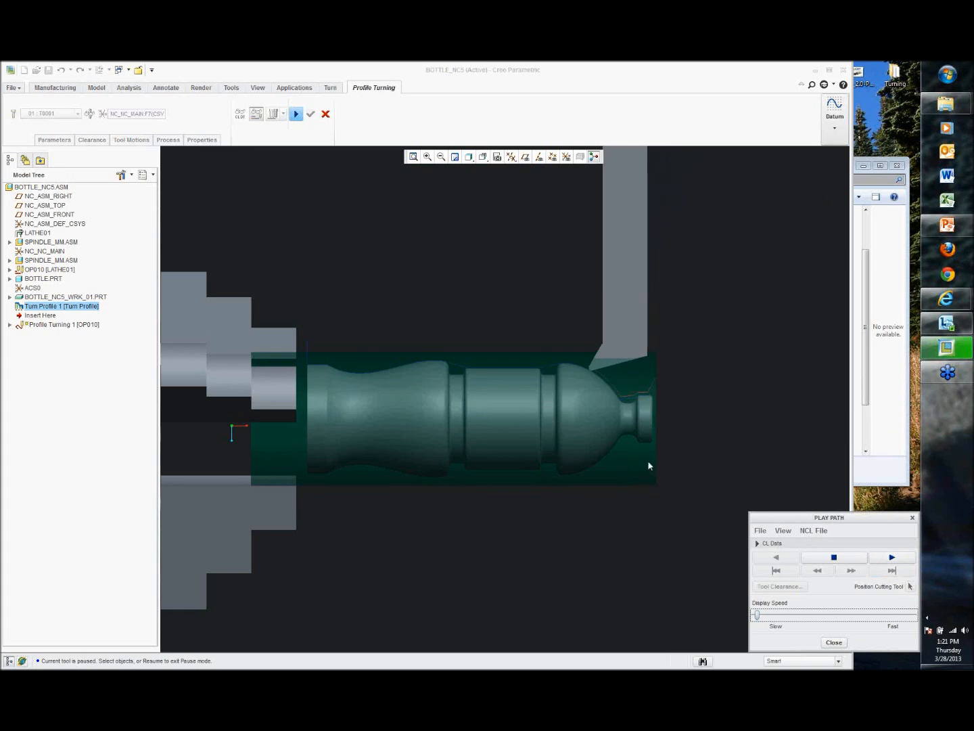
{"action": "scroll", "coordinate": [515, 411], "scroll_direction": "up", "scroll_amount": 3}
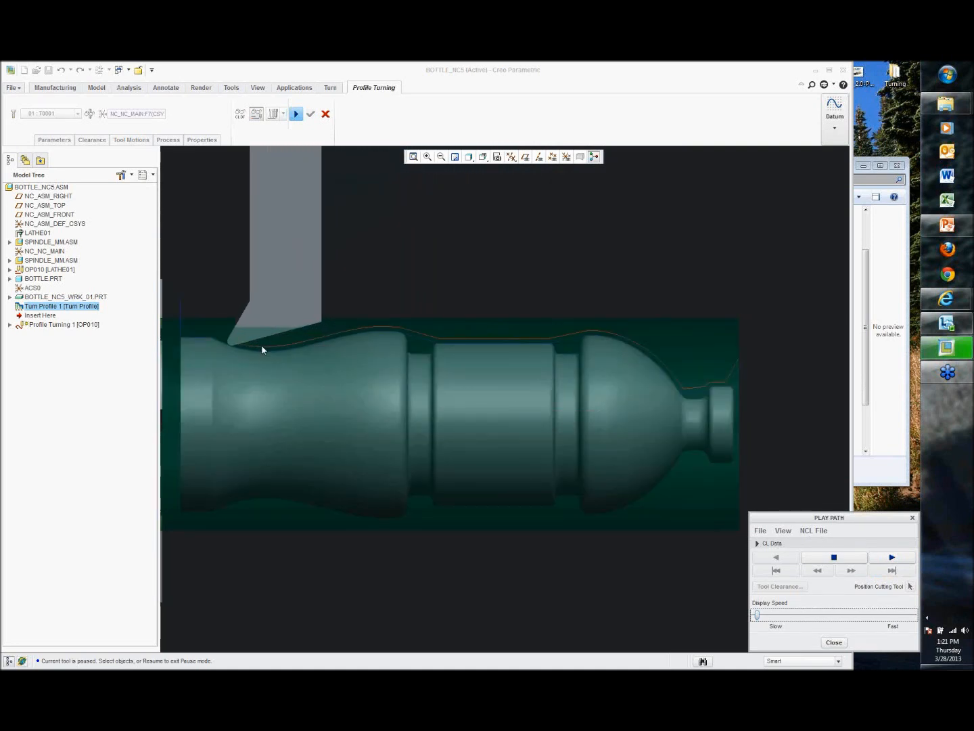
{"action": "scroll", "coordinate": [261, 347], "scroll_direction": "up", "scroll_amount": 3}
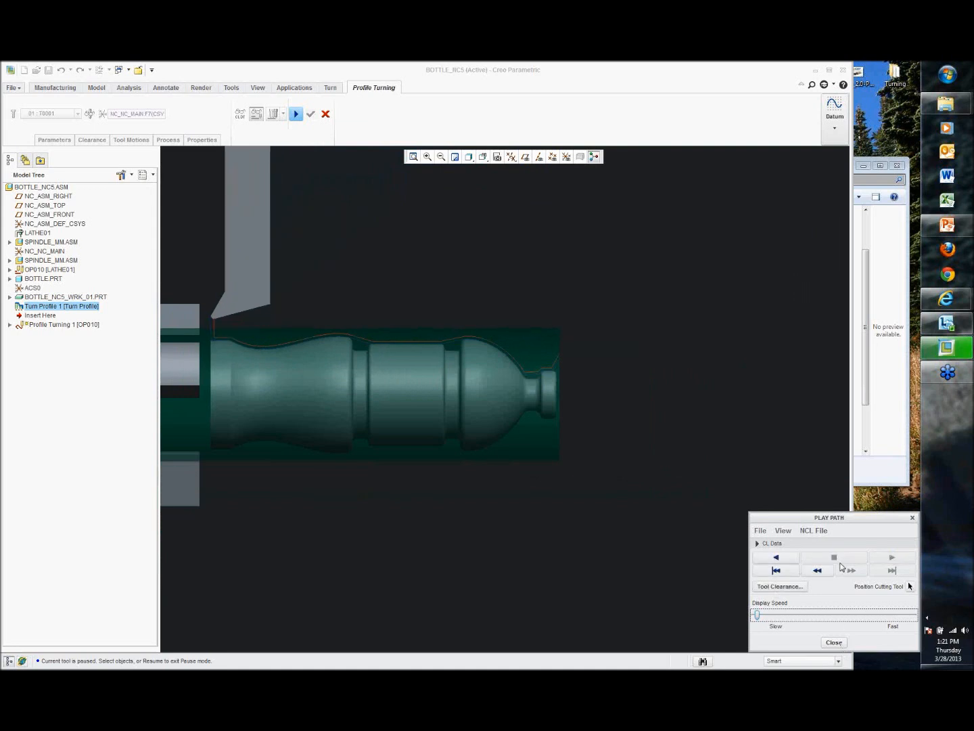
{"action": "left_click", "coordinate": [834, 642]}
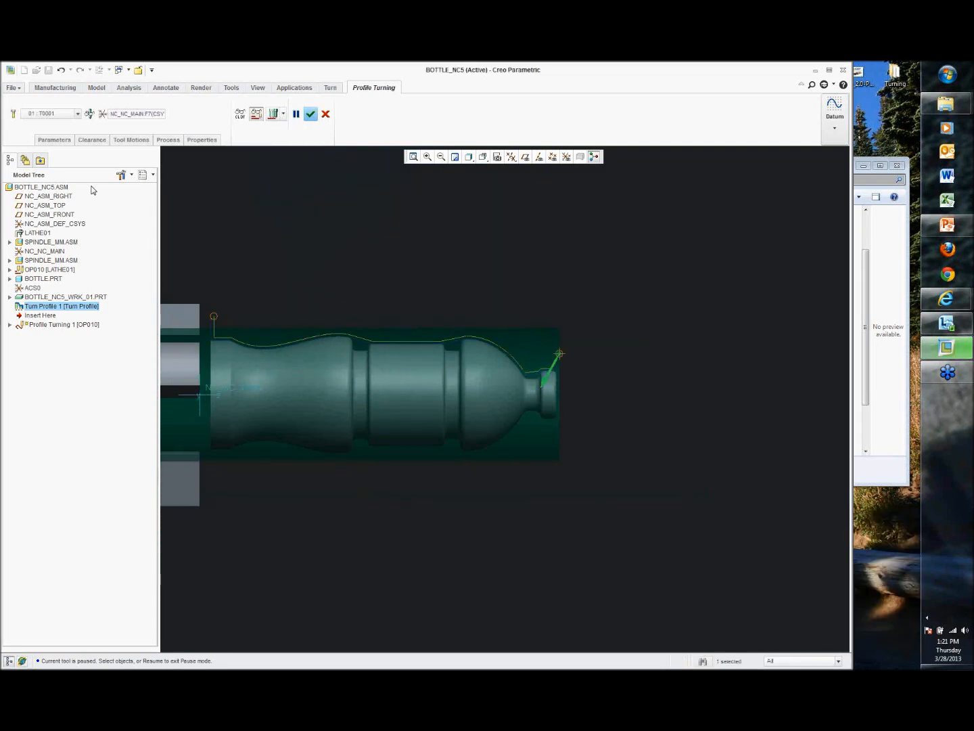
Step: Set Z_STOCK_ALLOW to 0.01 in the step parameters and replay the toolpath
{"action": "left_click", "coordinate": [52, 139]}
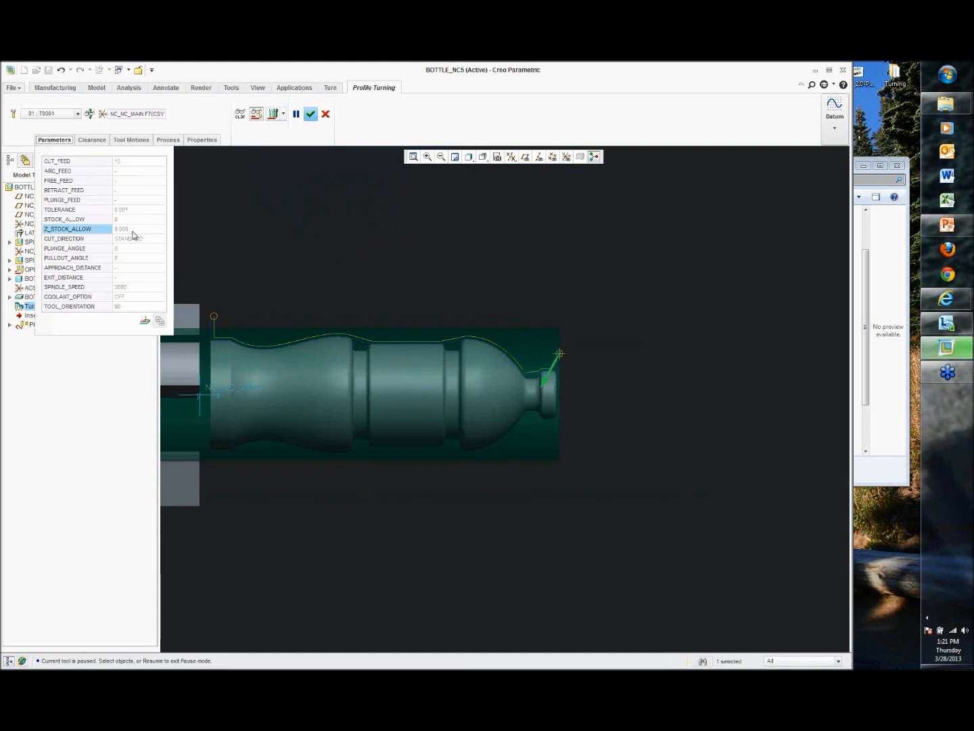
{"action": "left_click", "coordinate": [132, 231]}
{"action": "type", "text": "01"}
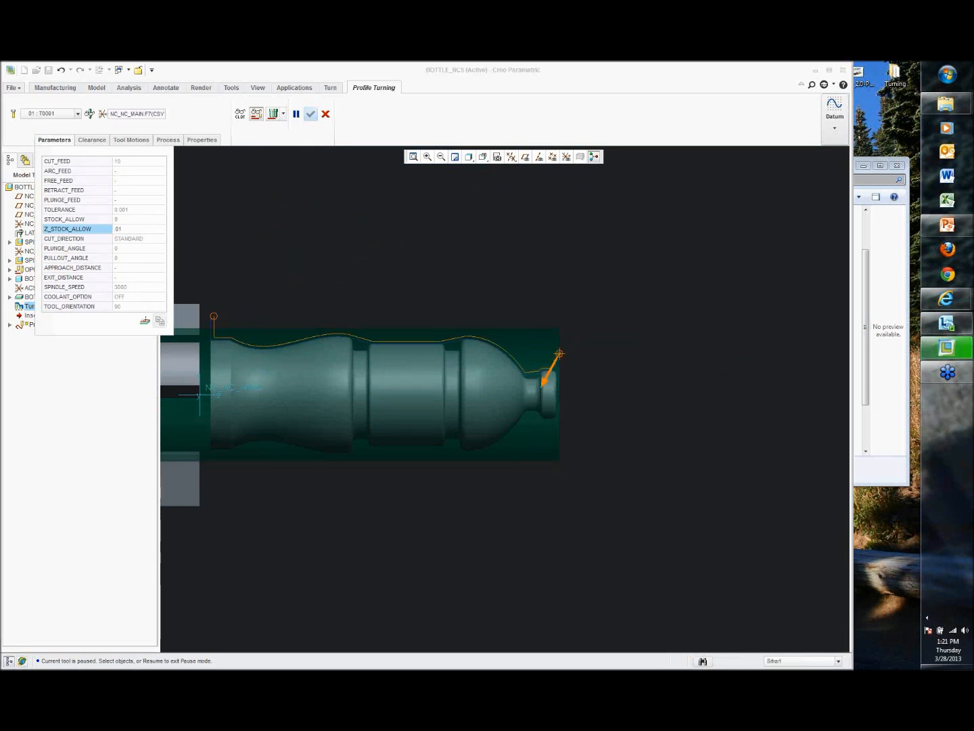
{"action": "key", "text": "Return"}
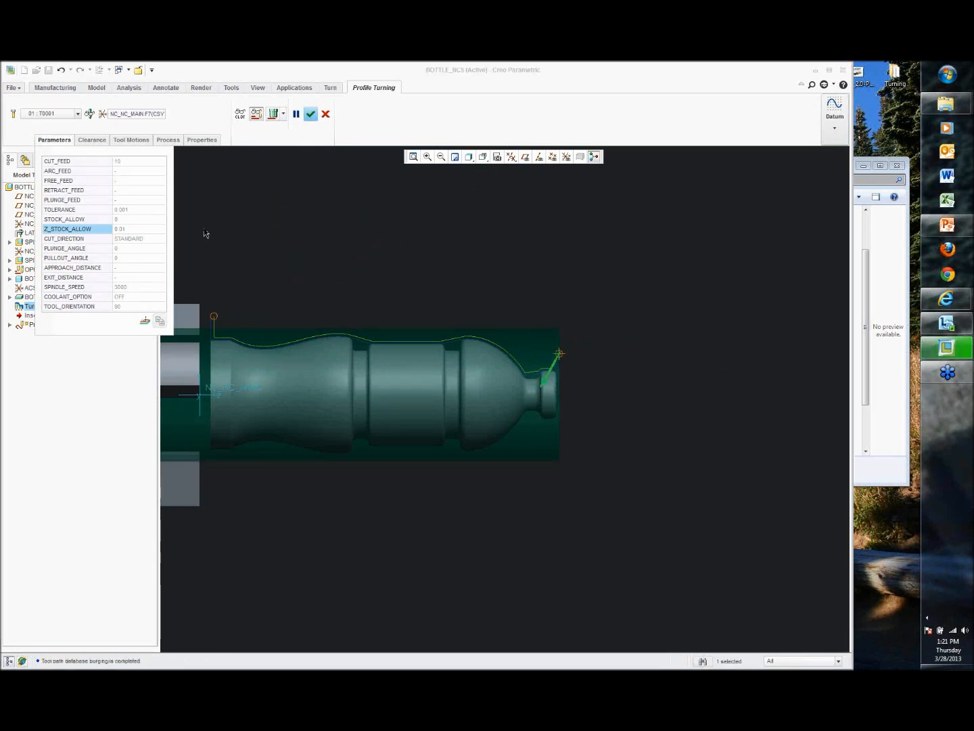
{"action": "left_click", "coordinate": [274, 113]}
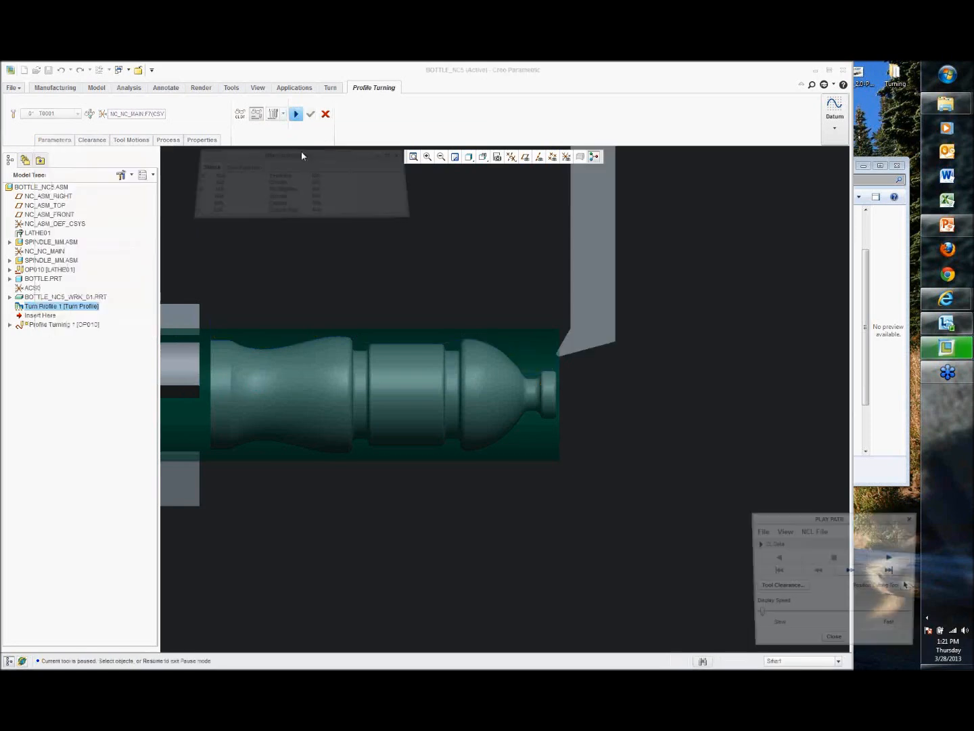
{"action": "left_click", "coordinate": [893, 556]}
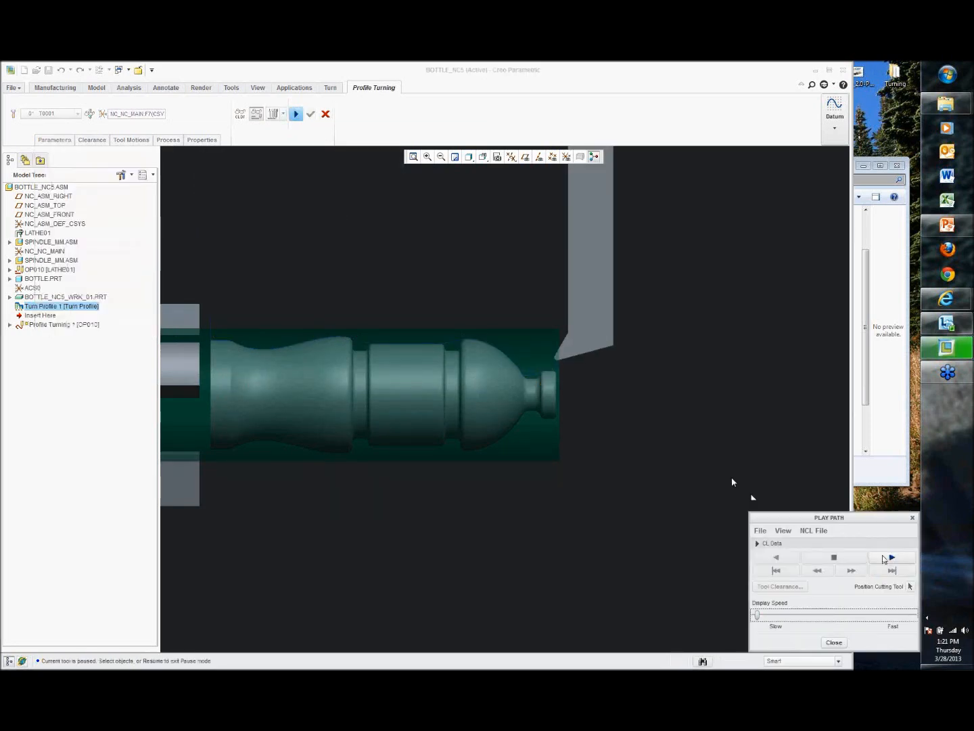
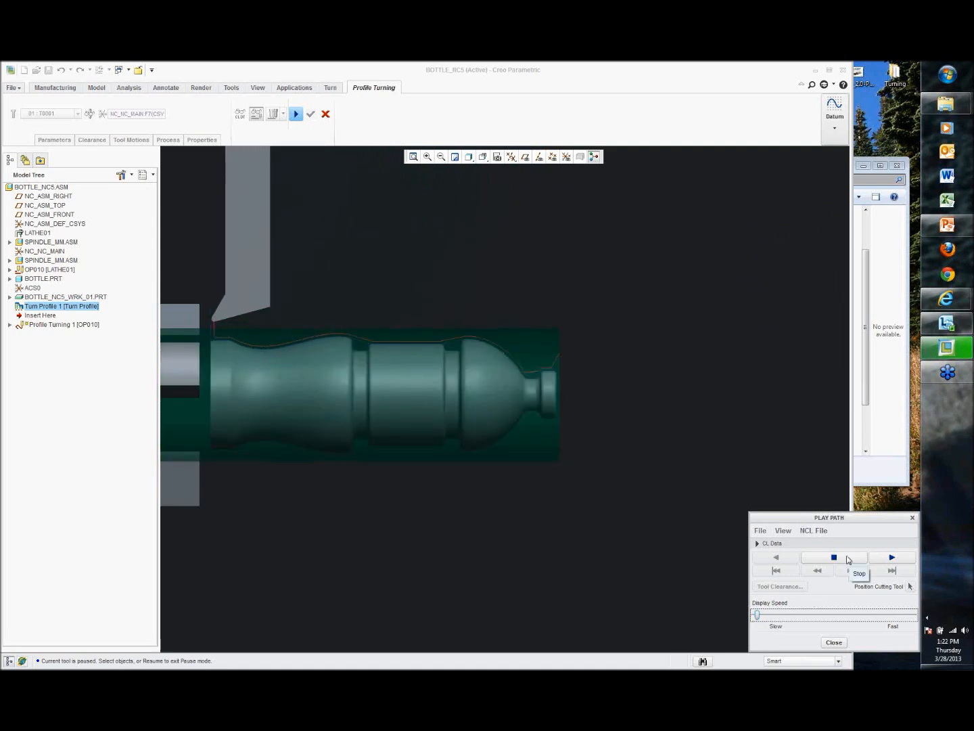
Step: Close the path player and complete the Profile Turning sequence
{"action": "left_click", "coordinate": [834, 642]}
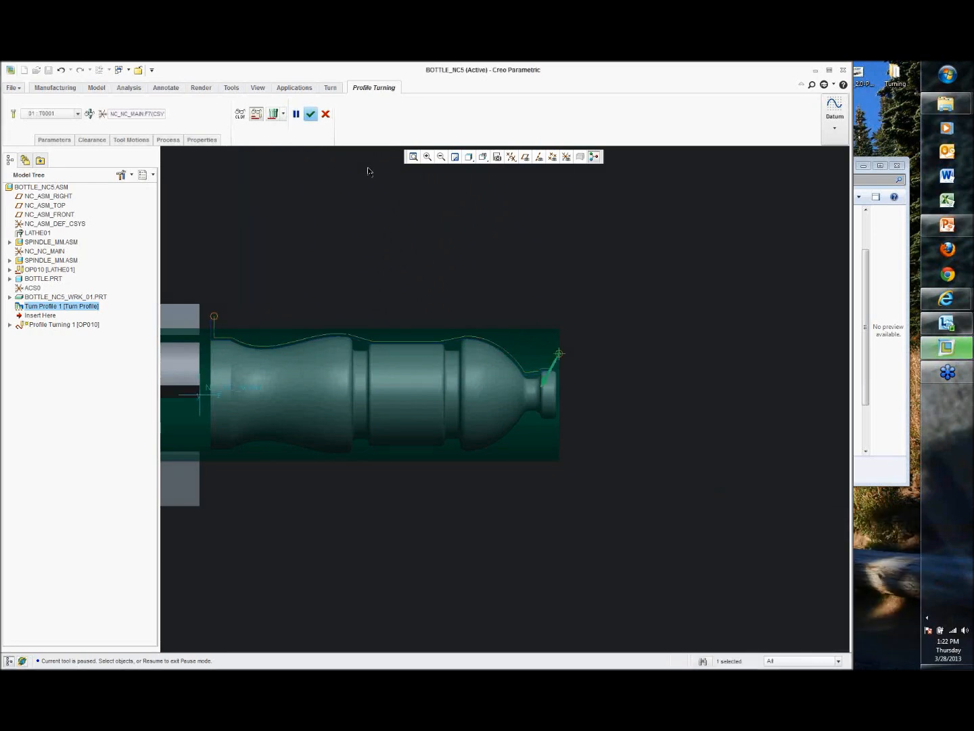
{"action": "left_click", "coordinate": [309, 113]}
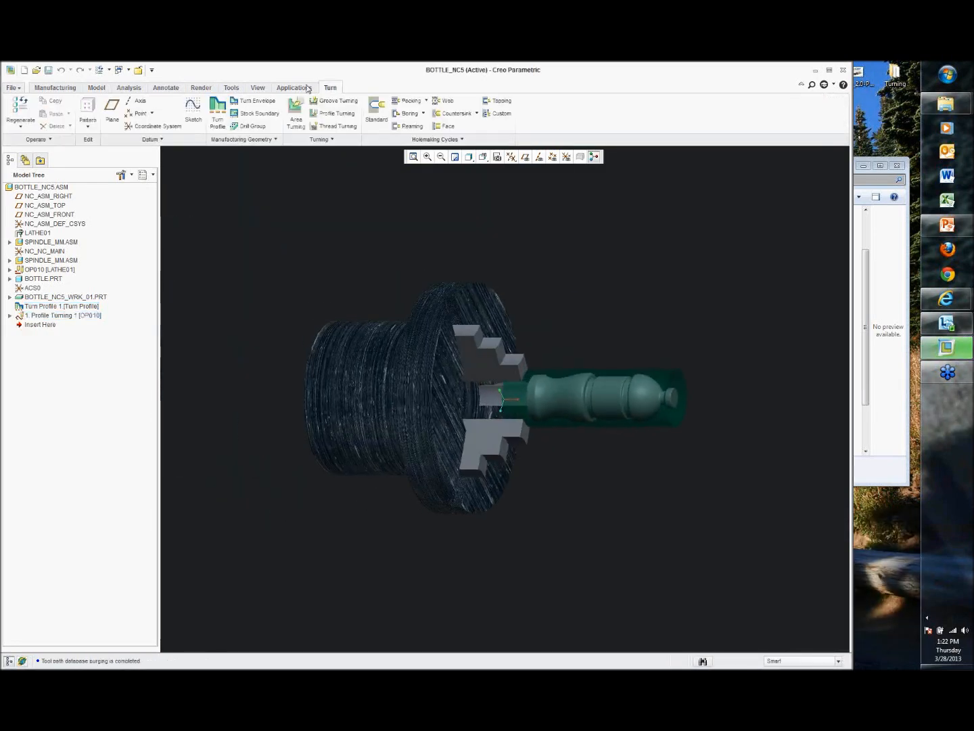
Step: Save a CL file for operation OP010 as op010 in the Proj1116_Profile folder
{"action": "left_click", "coordinate": [70, 90]}
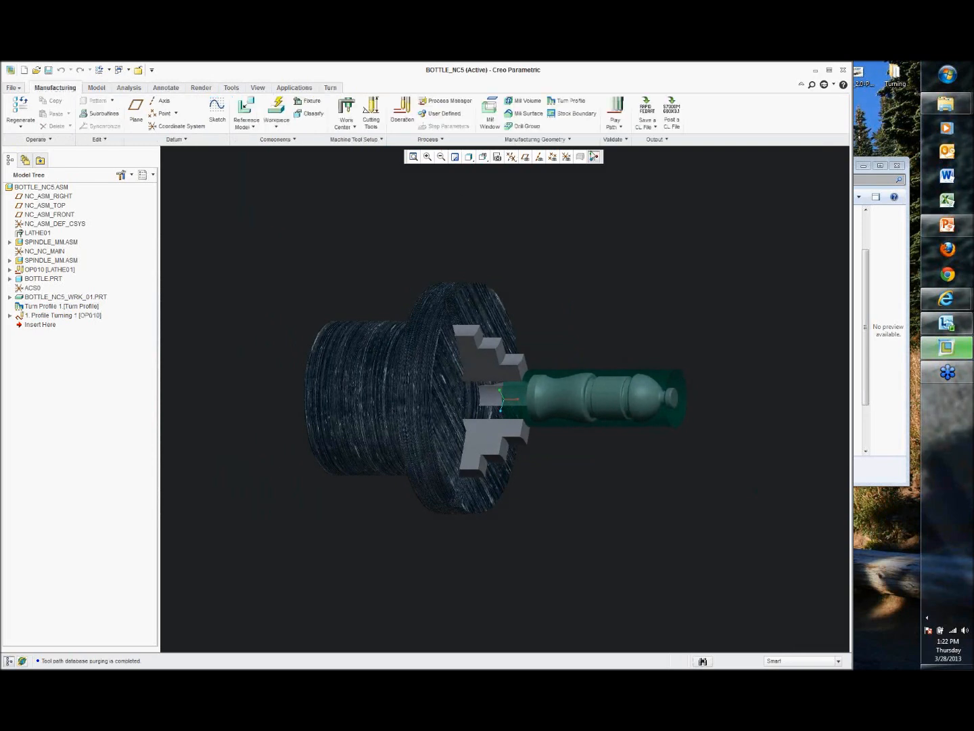
{"action": "left_click", "coordinate": [652, 123]}
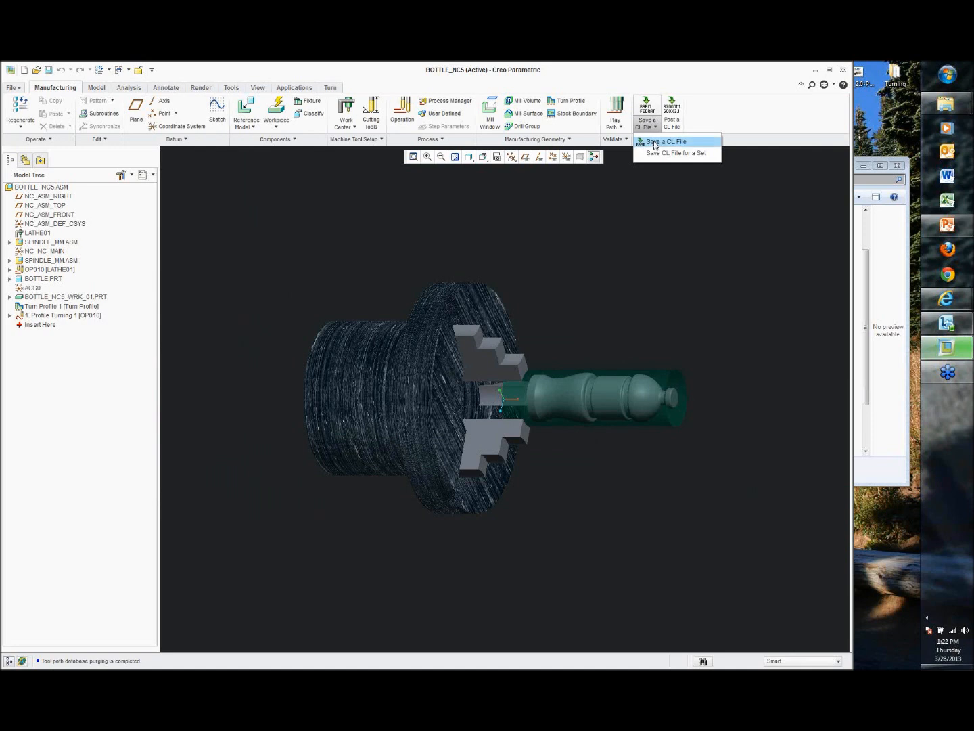
{"action": "left_click", "coordinate": [655, 143]}
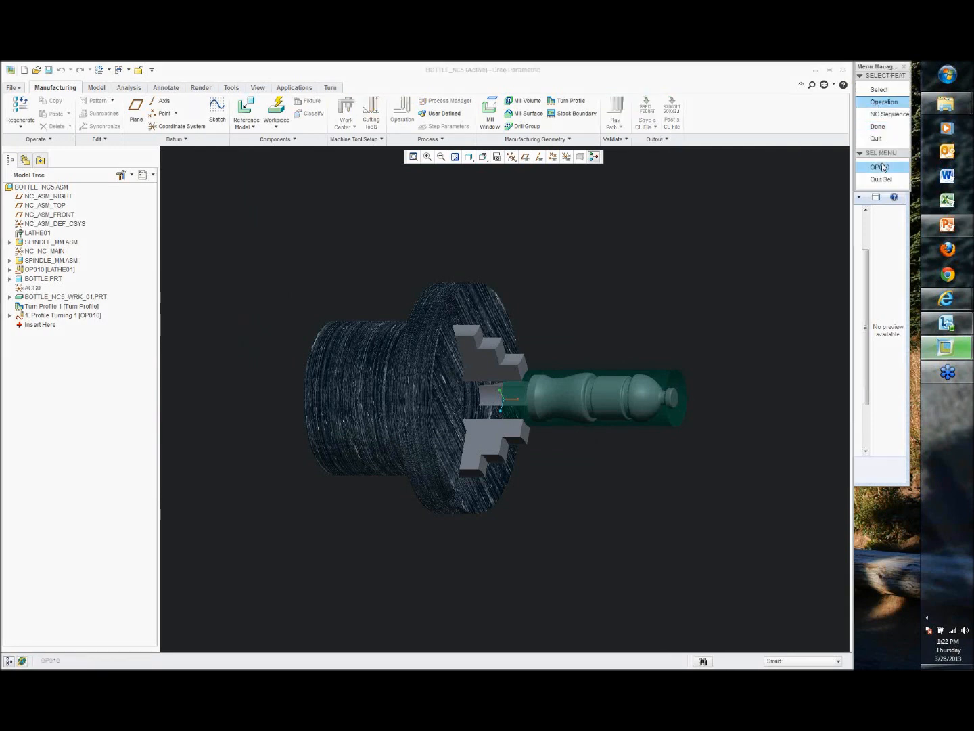
{"action": "left_click", "coordinate": [877, 166]}
{"action": "left_click", "coordinate": [876, 100]}
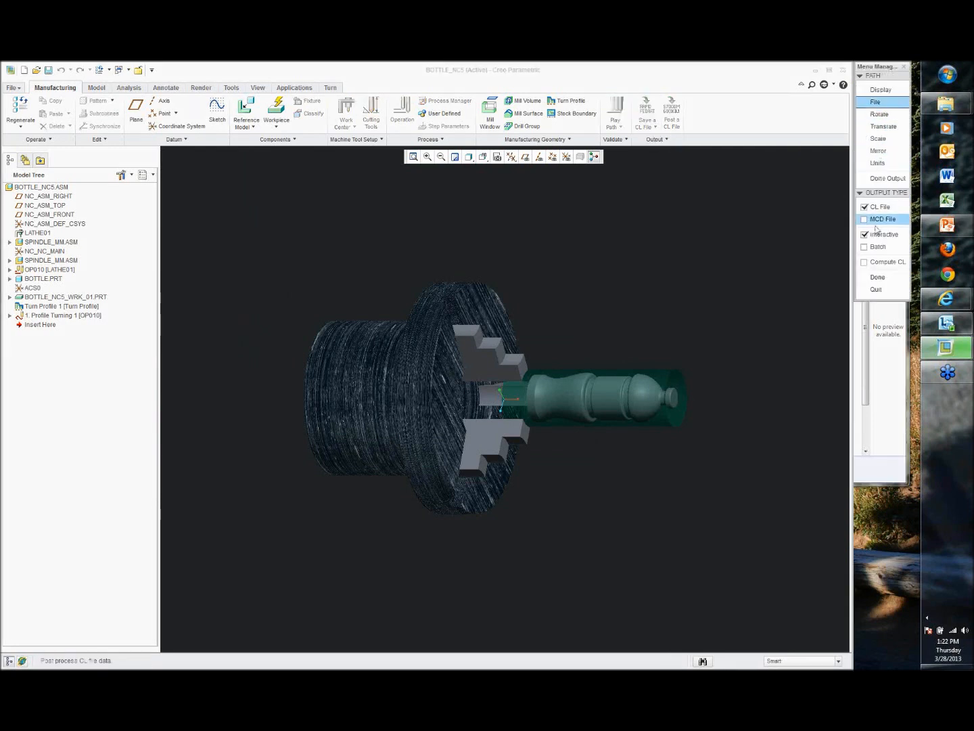
{"action": "left_click", "coordinate": [878, 277]}
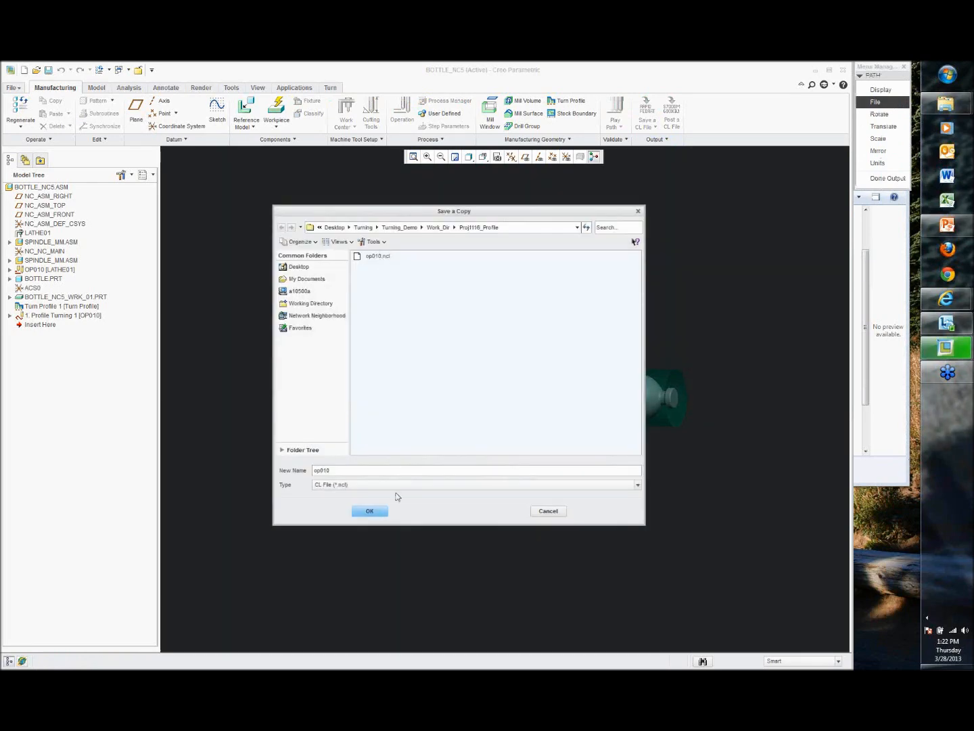
{"action": "left_click", "coordinate": [366, 512]}
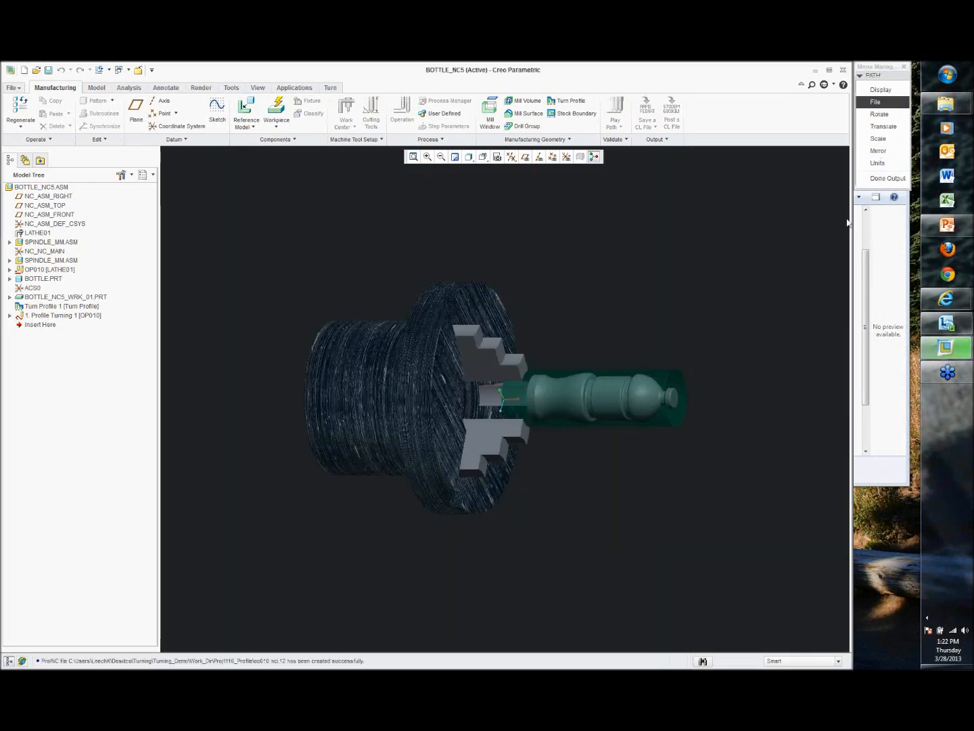
{"action": "left_click", "coordinate": [876, 179]}
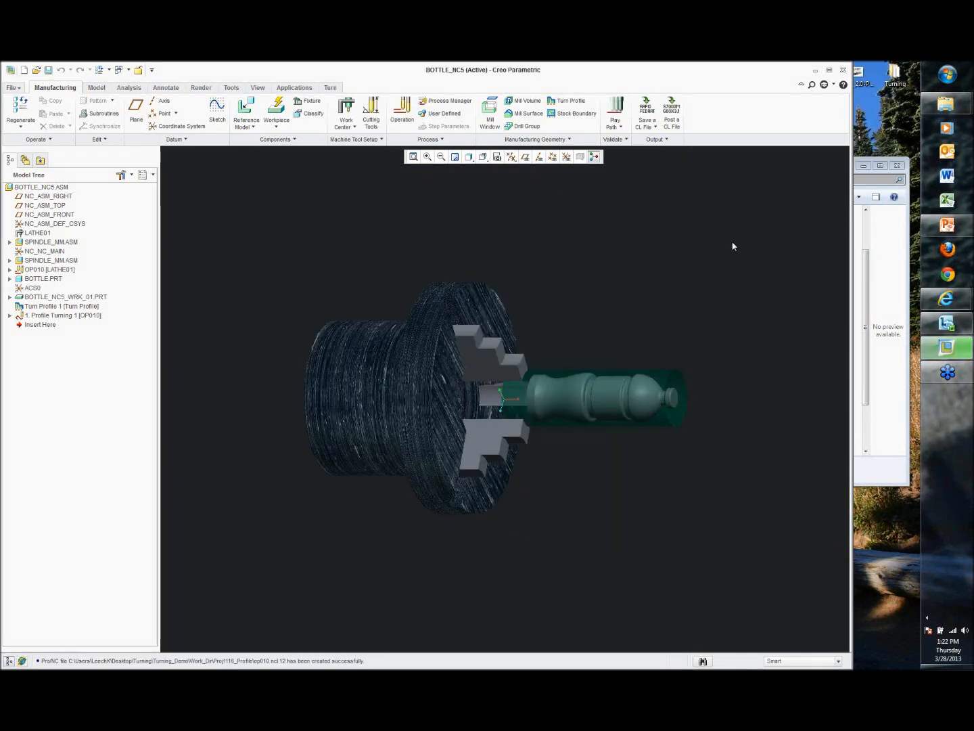
Step: Launch NC verification of the op010.ncl CL file in VERICUT
{"action": "left_click", "coordinate": [621, 128]}
{"action": "left_click", "coordinate": [631, 165]}
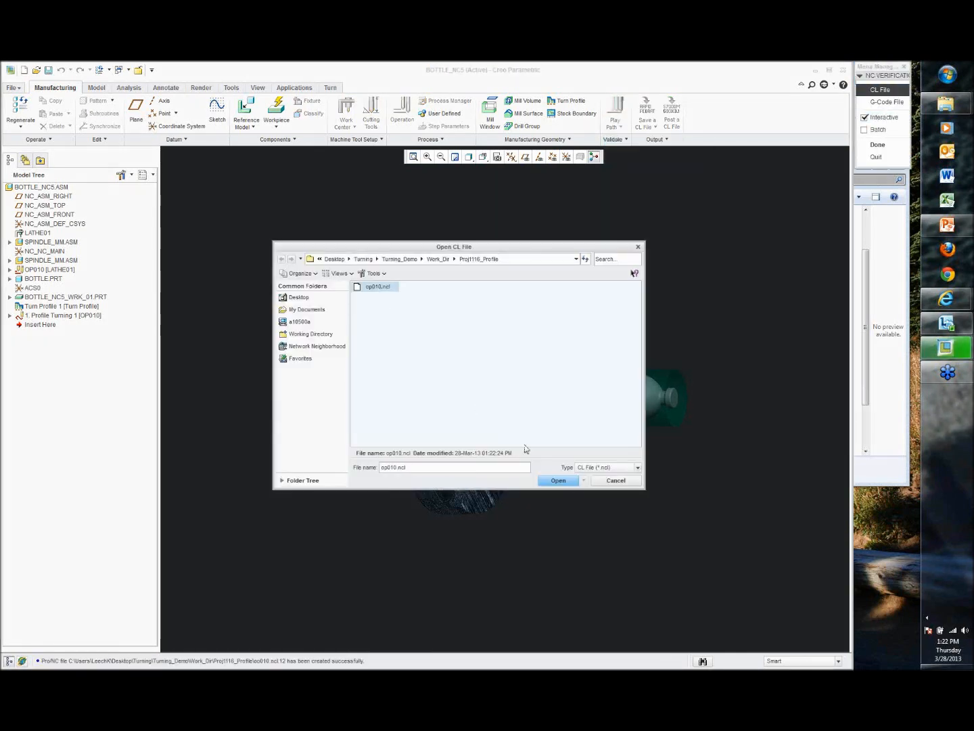
{"action": "left_click", "coordinate": [558, 480]}
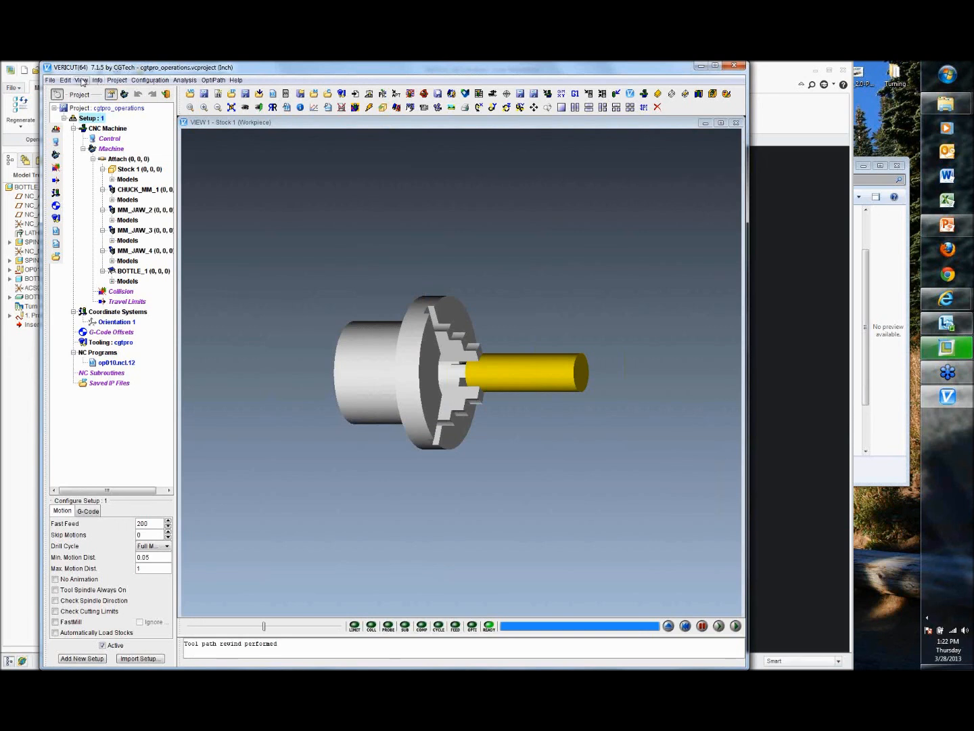
Step: Tile the VERICUT views vertically
{"action": "left_click", "coordinate": [82, 80]}
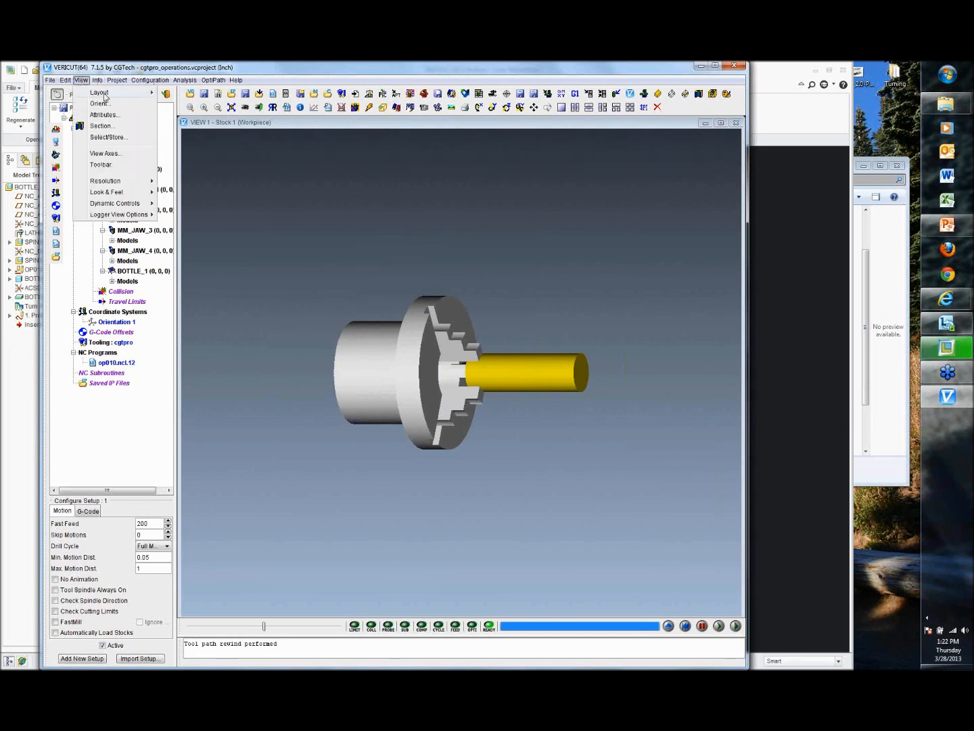
{"action": "mouse_move", "coordinate": [146, 95]}
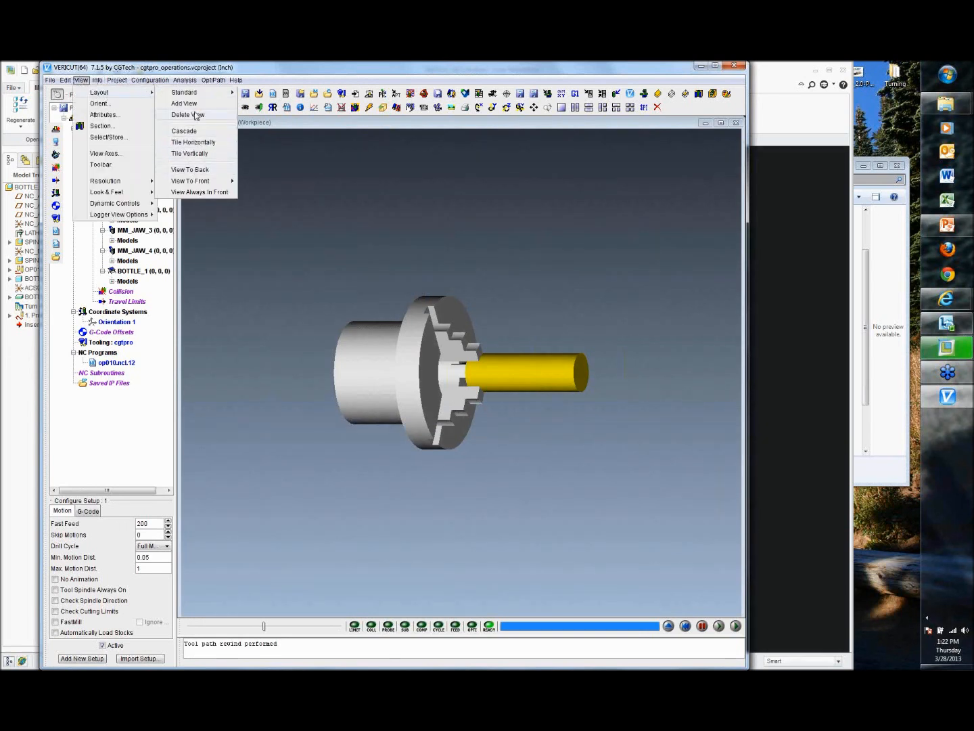
{"action": "mouse_move", "coordinate": [198, 95]}
{"action": "left_click", "coordinate": [248, 153]}
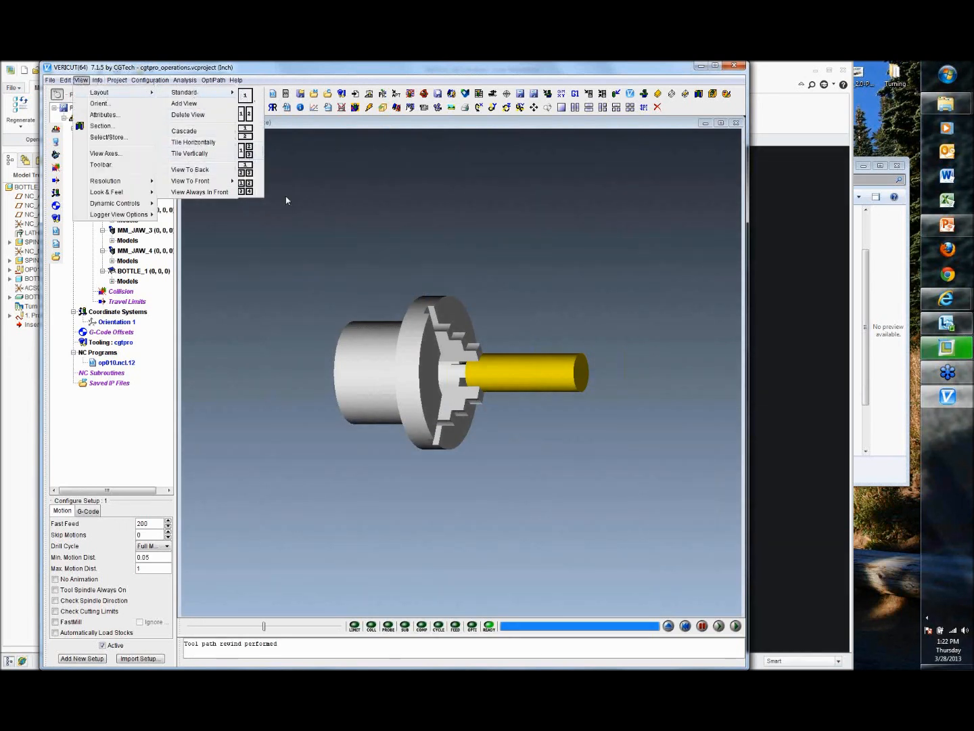
Step: Rotate and zoom the first view in onto the chuck and stock
{"action": "left_click", "coordinate": [518, 108]}
{"action": "left_click_drag", "start_coordinate": [386, 311], "coordinate": [350, 362]}
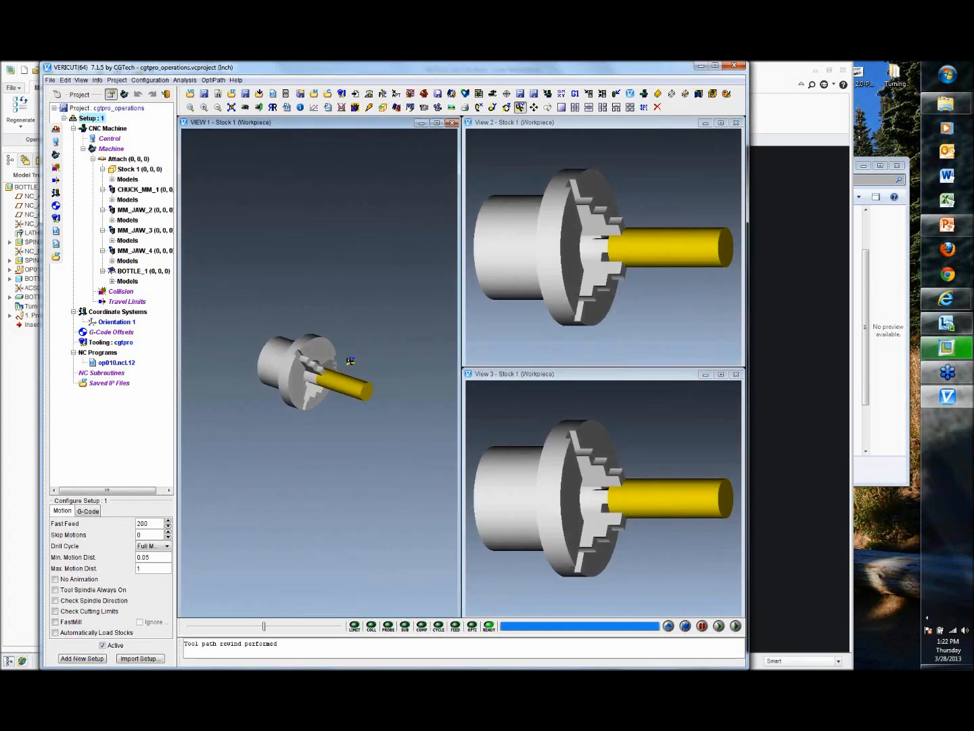
{"action": "scroll", "coordinate": [327, 355], "scroll_direction": "up", "scroll_amount": 3}
{"action": "middle_click_drag", "start_coordinate": [370, 345], "coordinate": [364, 306]}
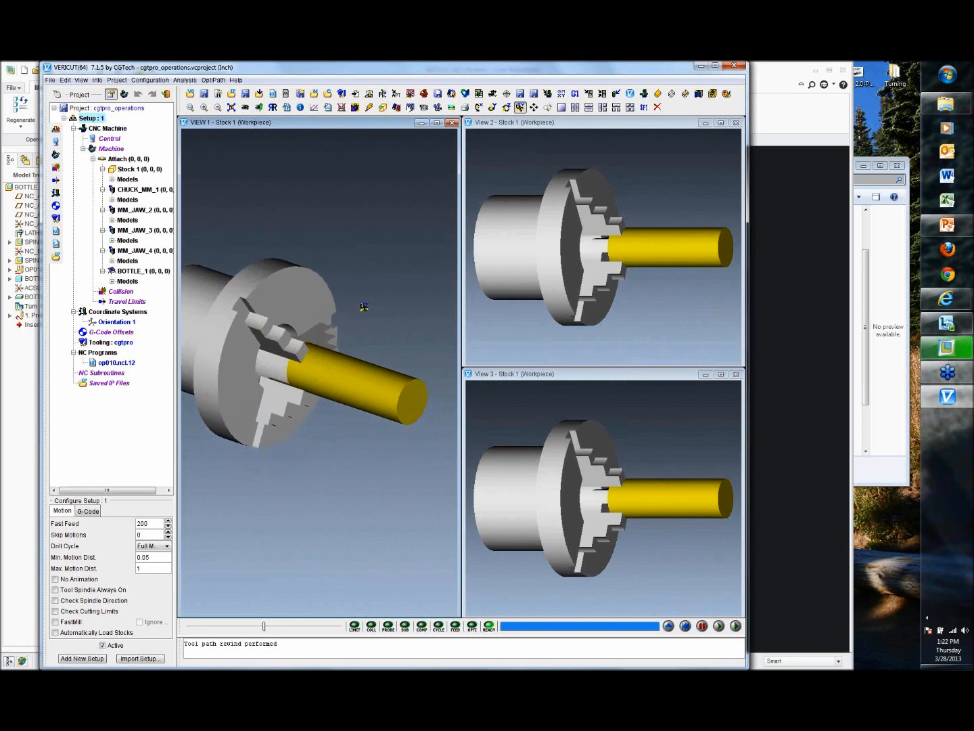
{"action": "scroll", "coordinate": [364, 307], "scroll_direction": "up", "scroll_amount": 2}
{"action": "left_click", "coordinate": [543, 324]}
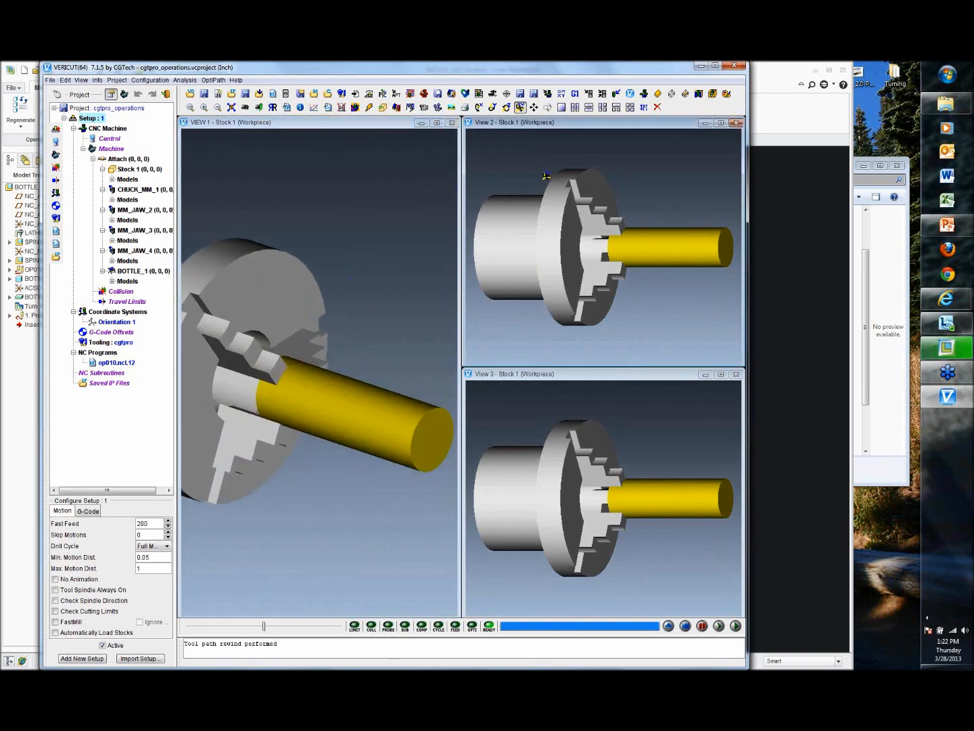
Step: Orient the second view to ZY and zoom and pan it onto the stock
{"action": "left_click", "coordinate": [82, 81]}
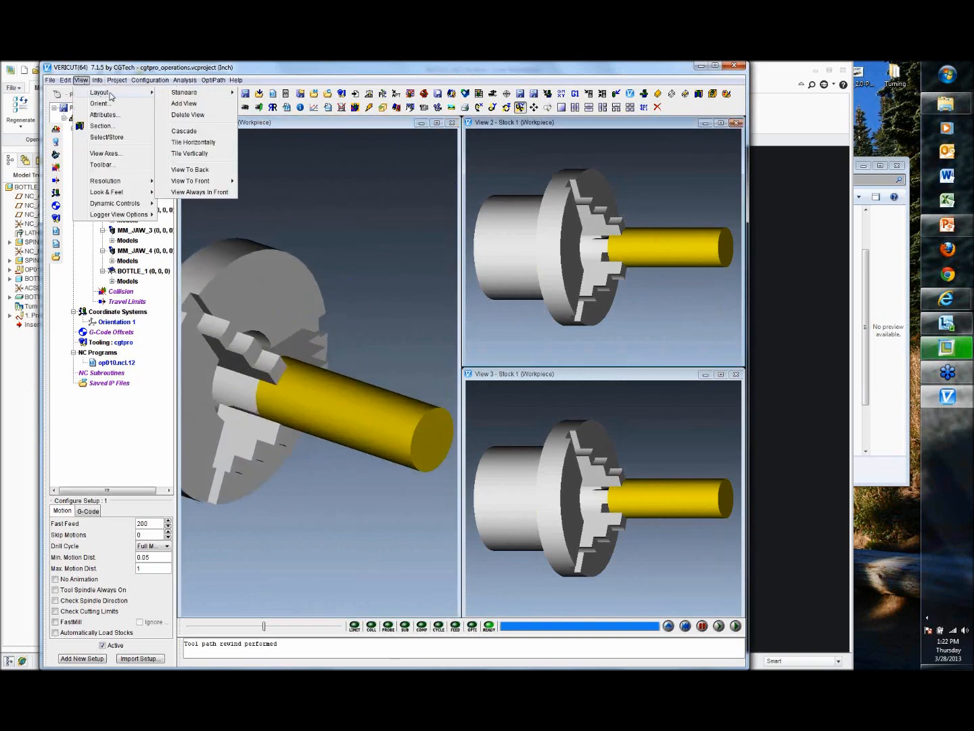
{"action": "left_click", "coordinate": [105, 105]}
{"action": "left_click_drag", "start_coordinate": [638, 70], "coordinate": [344, 76]}
{"action": "left_click", "coordinate": [330, 112]}
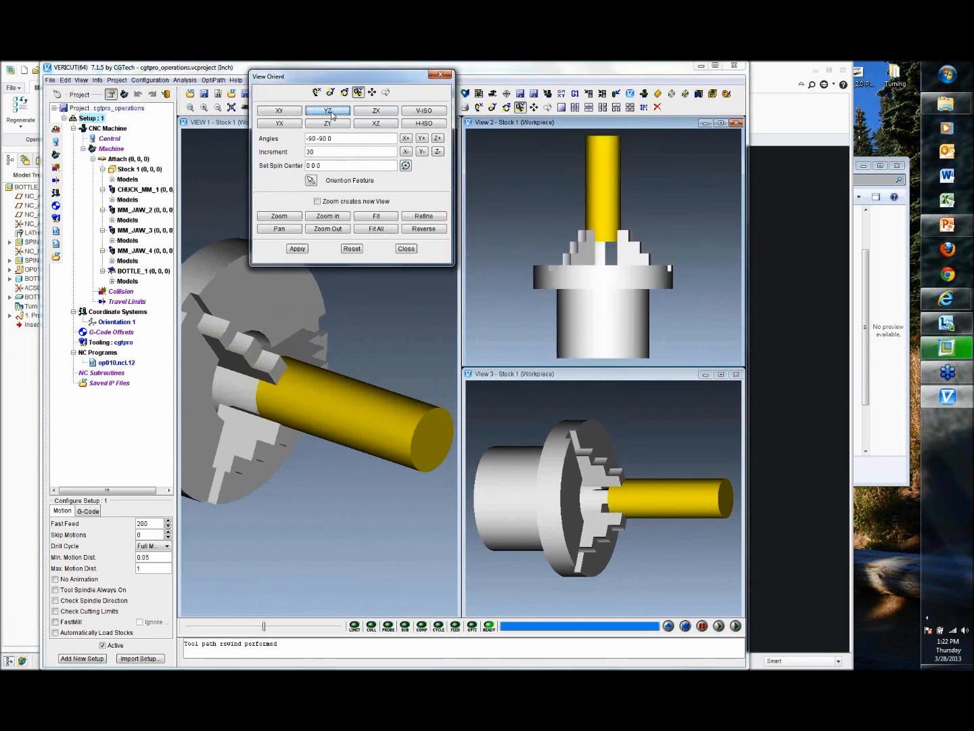
{"action": "left_click", "coordinate": [328, 125]}
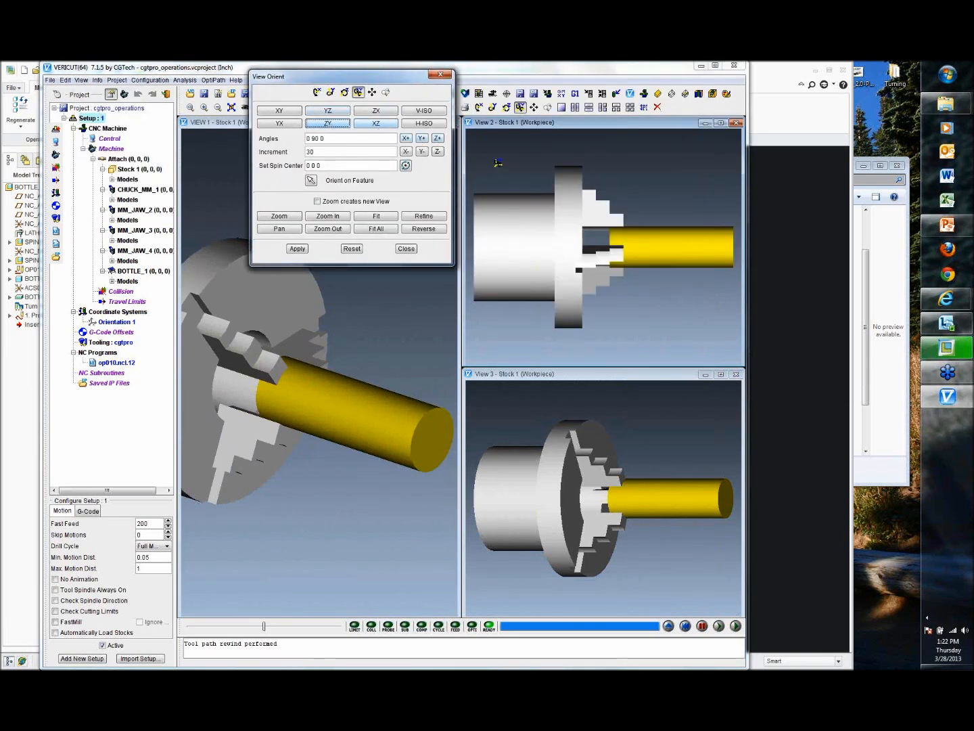
{"action": "scroll", "coordinate": [676, 187], "scroll_direction": "up", "scroll_amount": 3}
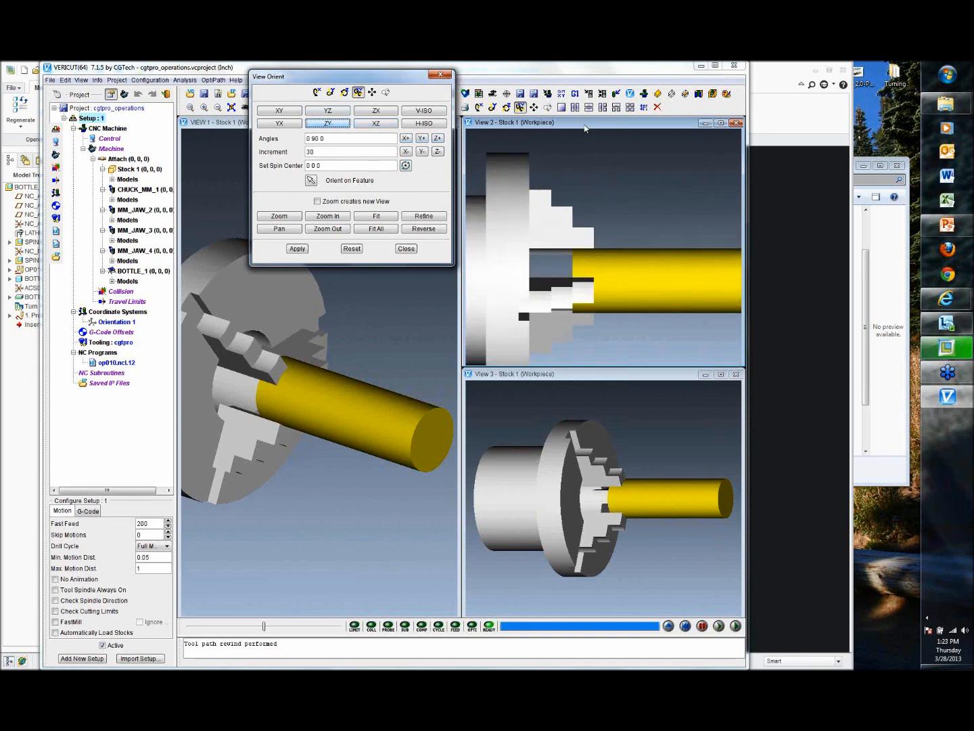
{"action": "left_click", "coordinate": [534, 106]}
{"action": "left_click_drag", "start_coordinate": [640, 190], "coordinate": [542, 194]}
{"action": "scroll", "coordinate": [542, 199], "scroll_direction": "up", "scroll_amount": 1}
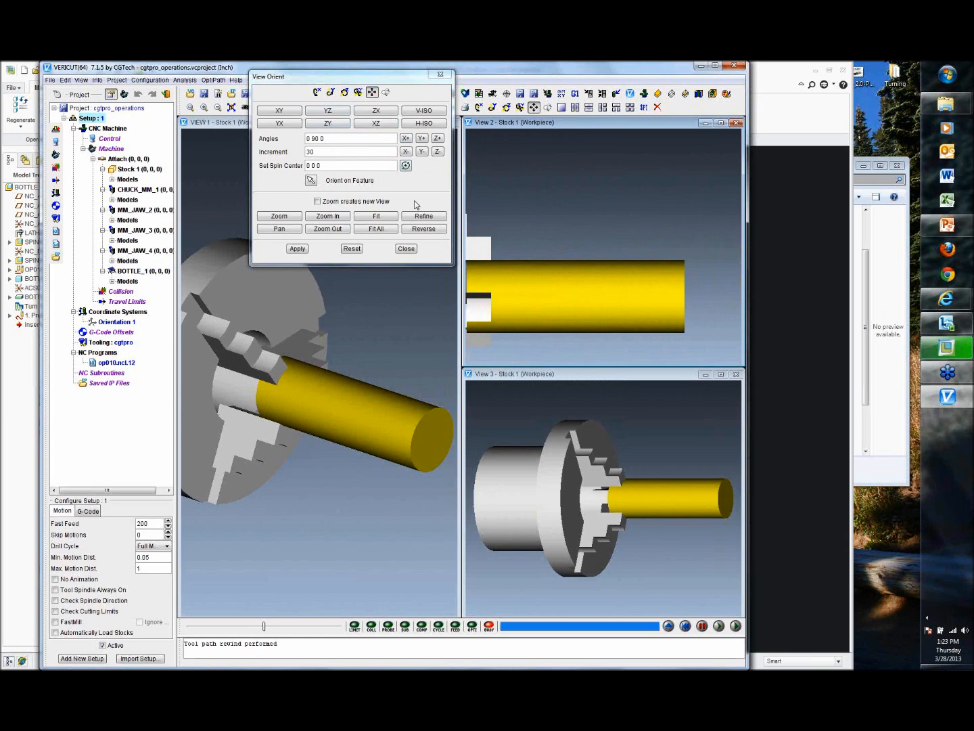
Step: Rotate and zoom the third view onto the stock and close the View Orient dialog
{"action": "left_click", "coordinate": [533, 403]}
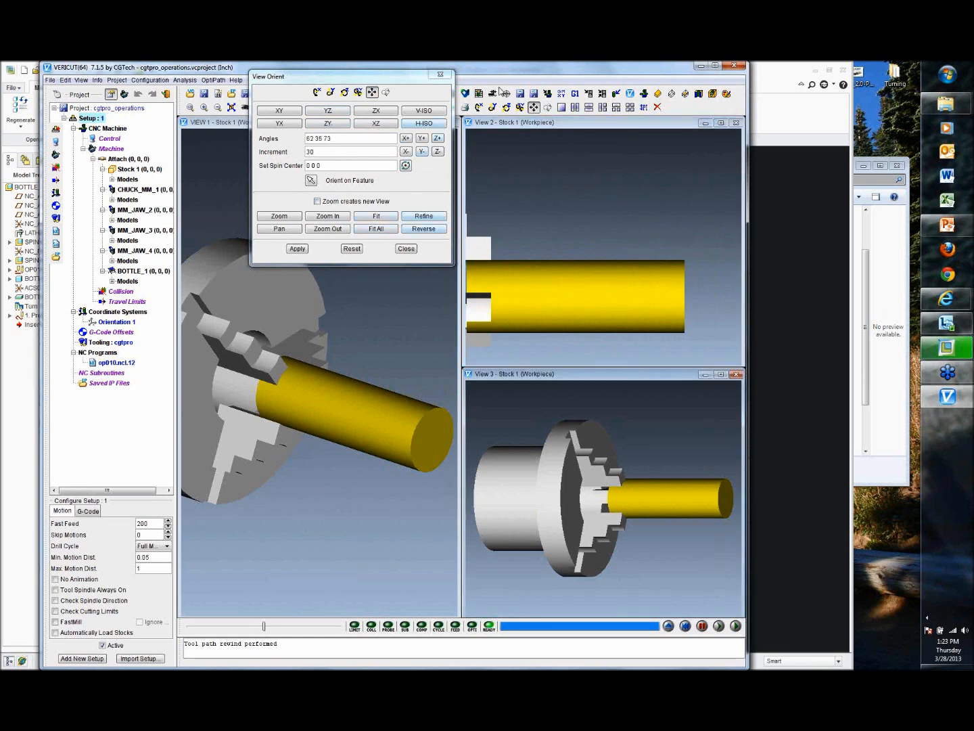
{"action": "left_click", "coordinate": [520, 107]}
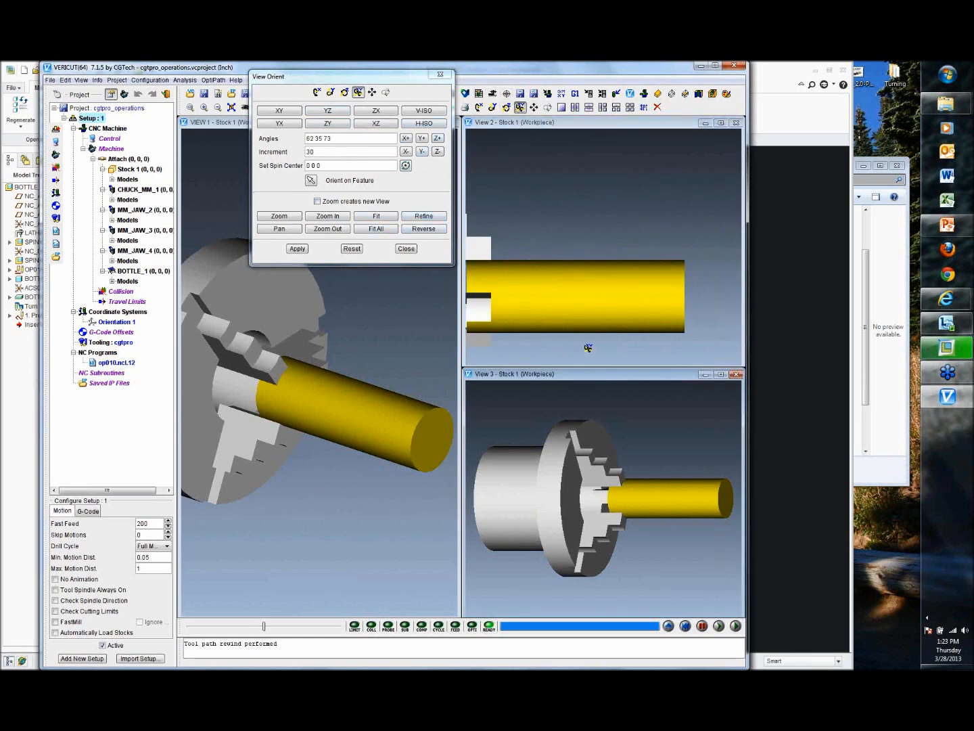
{"action": "left_click_drag", "start_coordinate": [648, 453], "coordinate": [630, 507]}
{"action": "scroll", "coordinate": [684, 499], "scroll_direction": "up", "scroll_amount": 3}
{"action": "mouse_move", "coordinate": [636, 456]}
{"action": "left_mouse_down"}
{"action": "mouse_move", "coordinate": [613, 417]}
{"action": "mouse_move", "coordinate": [649, 477]}
{"action": "left_mouse_up"}
{"action": "mouse_move", "coordinate": [649, 477]}
{"action": "middle_mouse_down"}
{"action": "mouse_move", "coordinate": [640, 436]}
{"action": "mouse_move", "coordinate": [653, 475]}
{"action": "middle_mouse_up"}
{"action": "scroll", "coordinate": [642, 457], "scroll_direction": "up", "scroll_amount": 3}
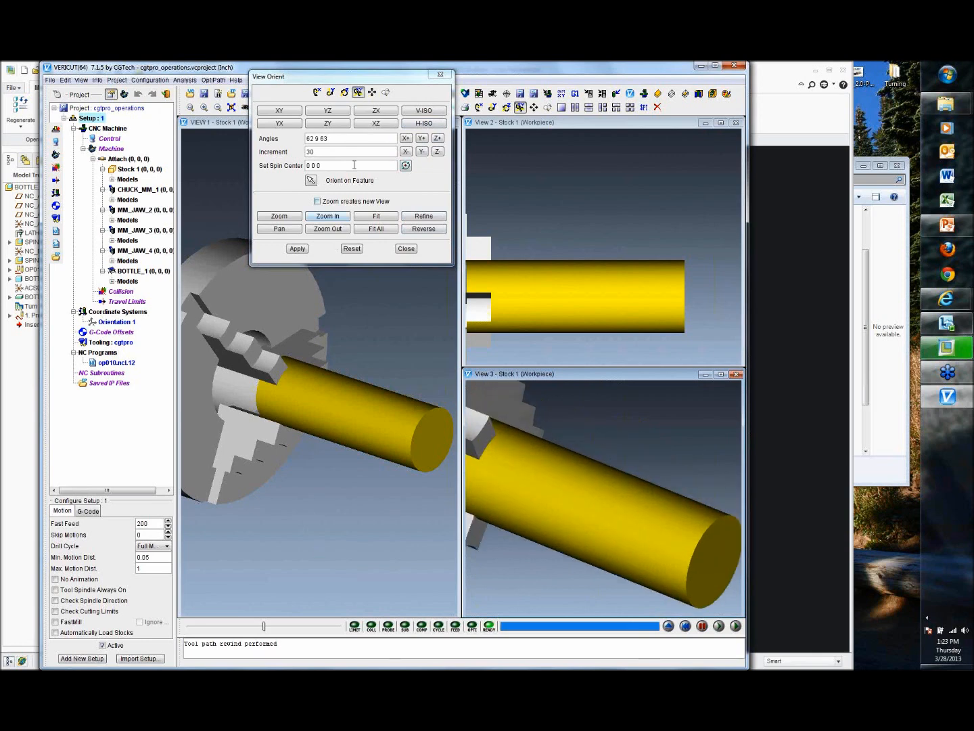
{"action": "left_click", "coordinate": [406, 249]}
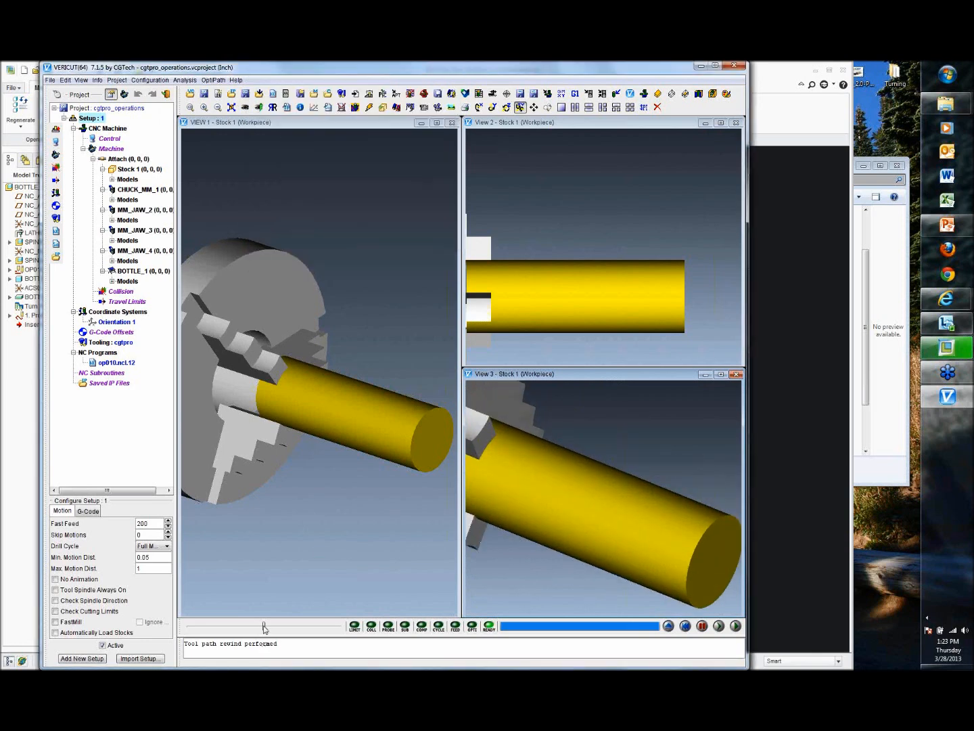
Step: Run the VERICUT simulation to the end and exit VERICUT, ignoring all changes
{"action": "left_click", "coordinate": [735, 626]}
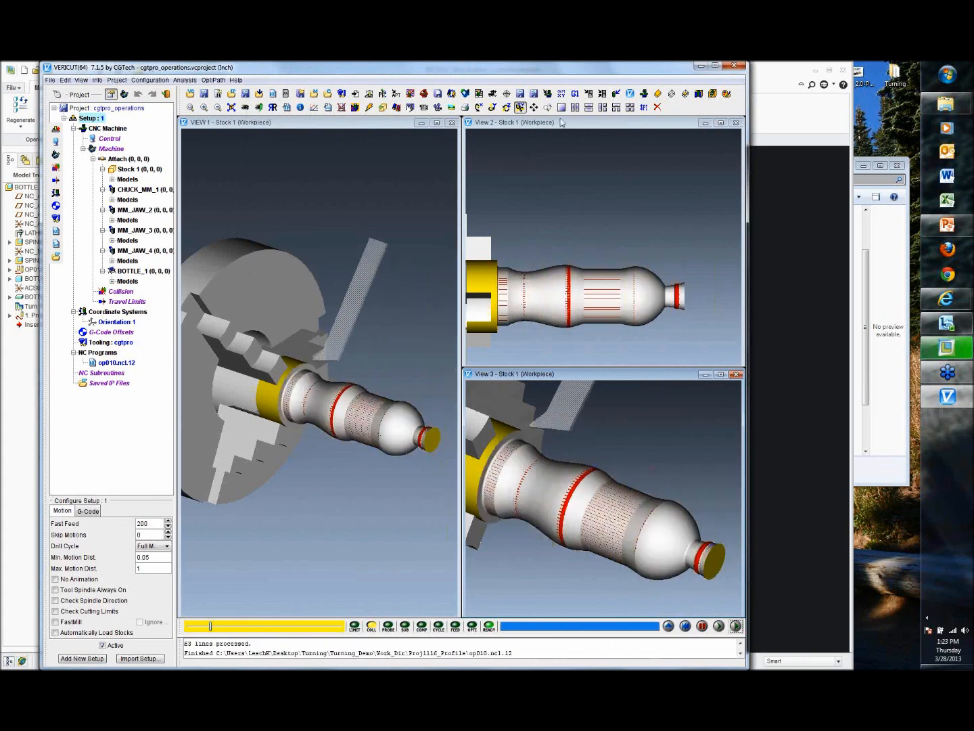
{"action": "left_click", "coordinate": [735, 66]}
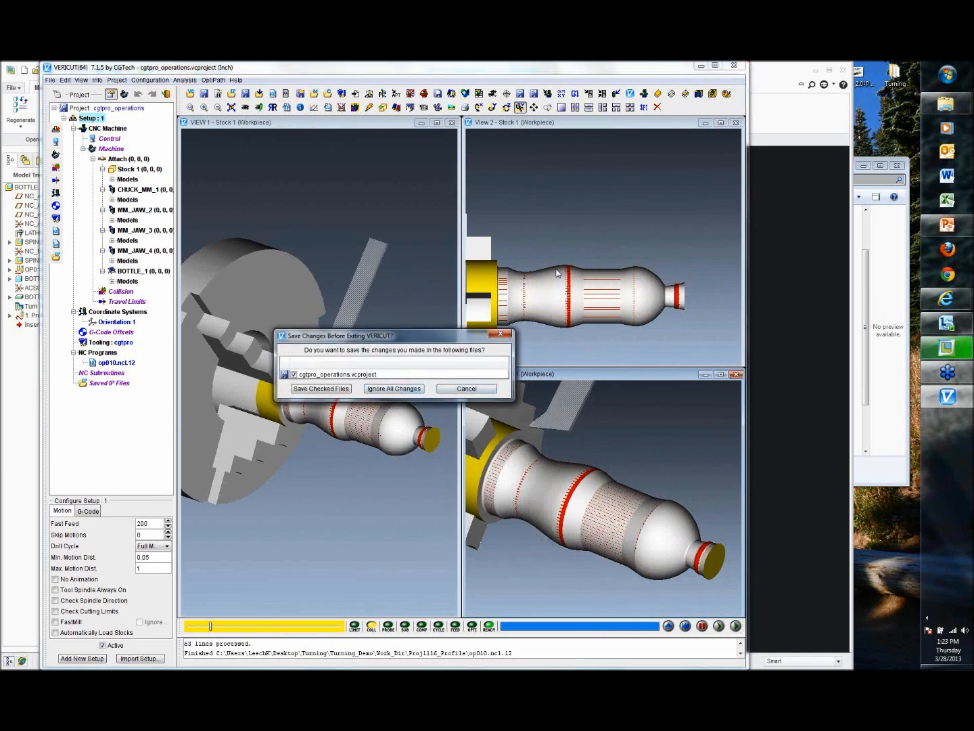
{"action": "left_click", "coordinate": [409, 390]}
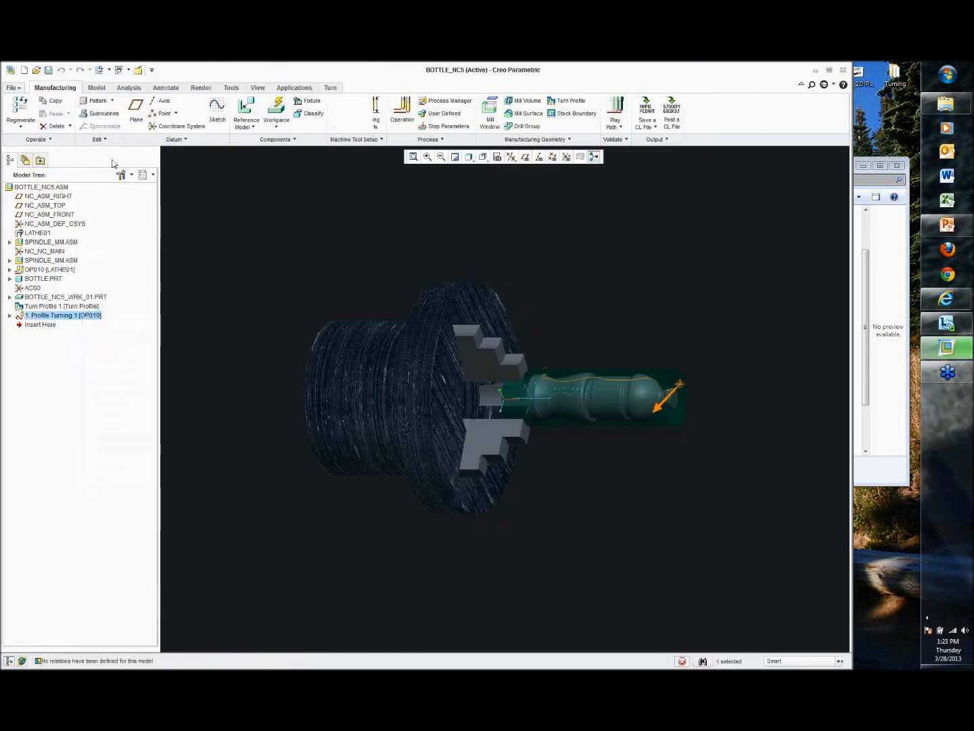
Step: Set Z_STOCK_ALLOW to 0.02 in the Profile Turning parameters and finish the sequence
{"action": "left_click", "coordinate": [55, 140]}
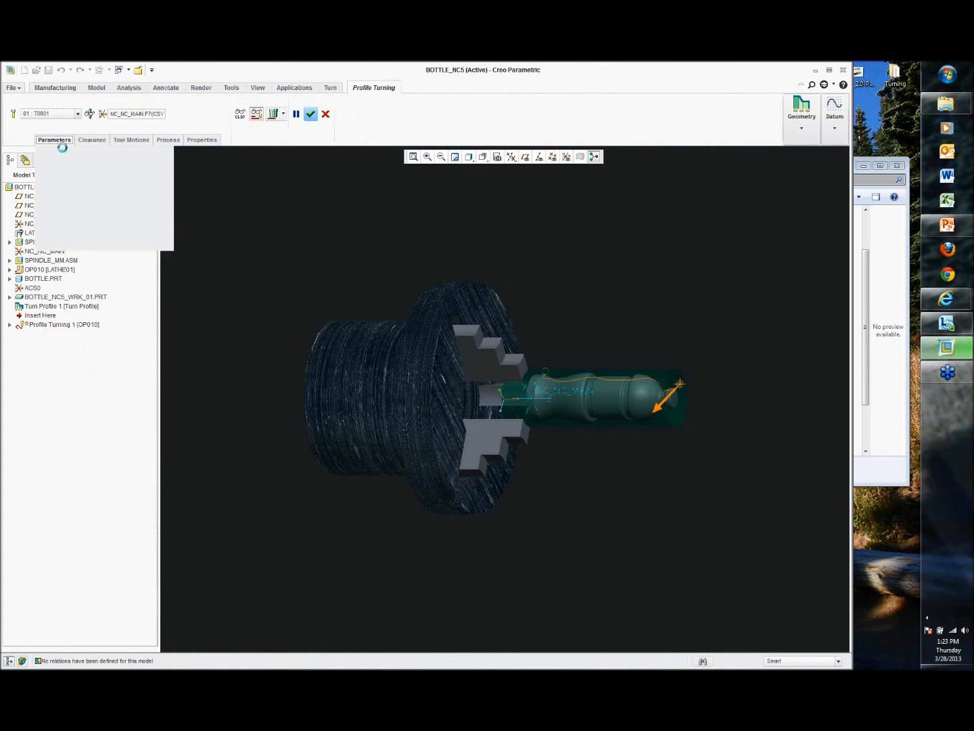
{"action": "left_click", "coordinate": [135, 229]}
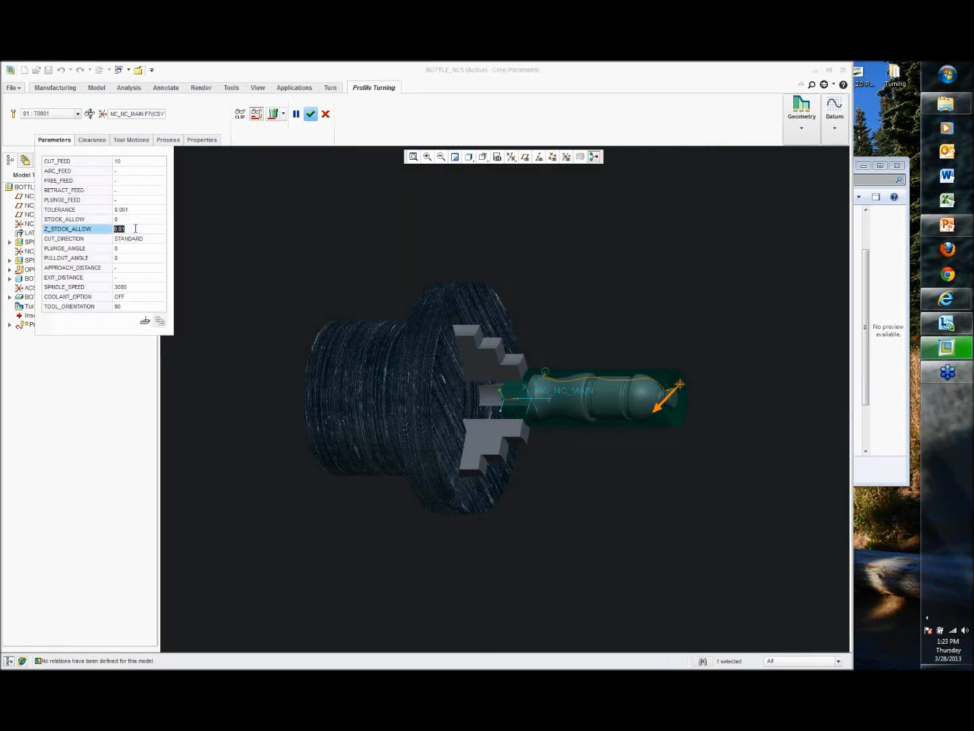
{"action": "type", "text": ".02"}
{"action": "left_click", "coordinate": [311, 114]}
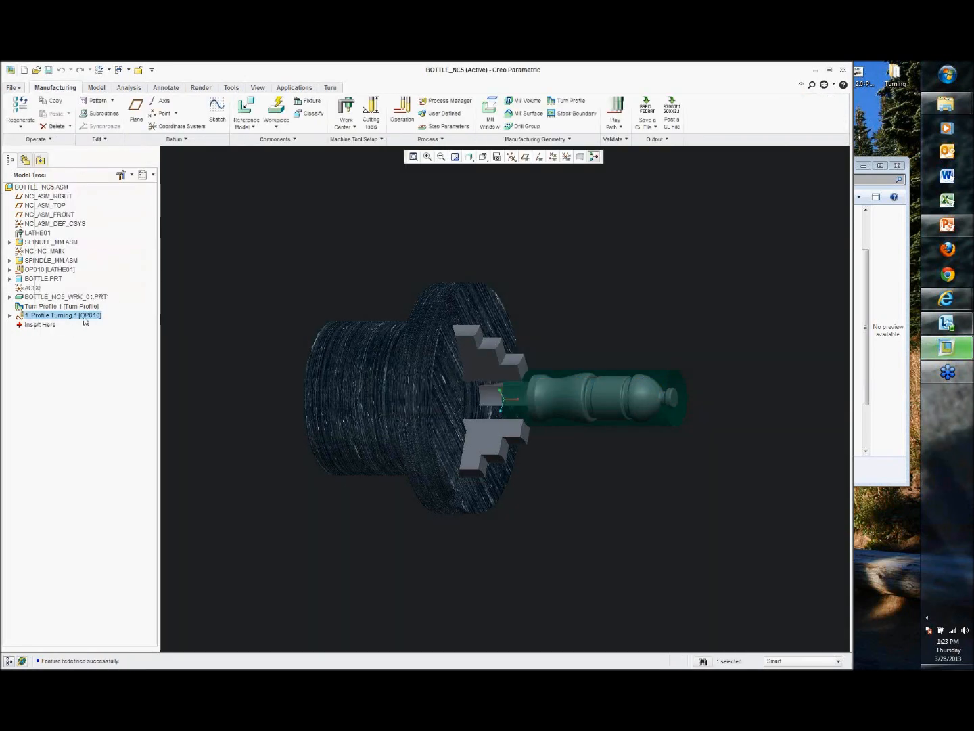
Step: Save a CL file for operation OP010 as op010.ncl in the Proj1116_Profile folder
{"action": "left_click", "coordinate": [643, 125]}
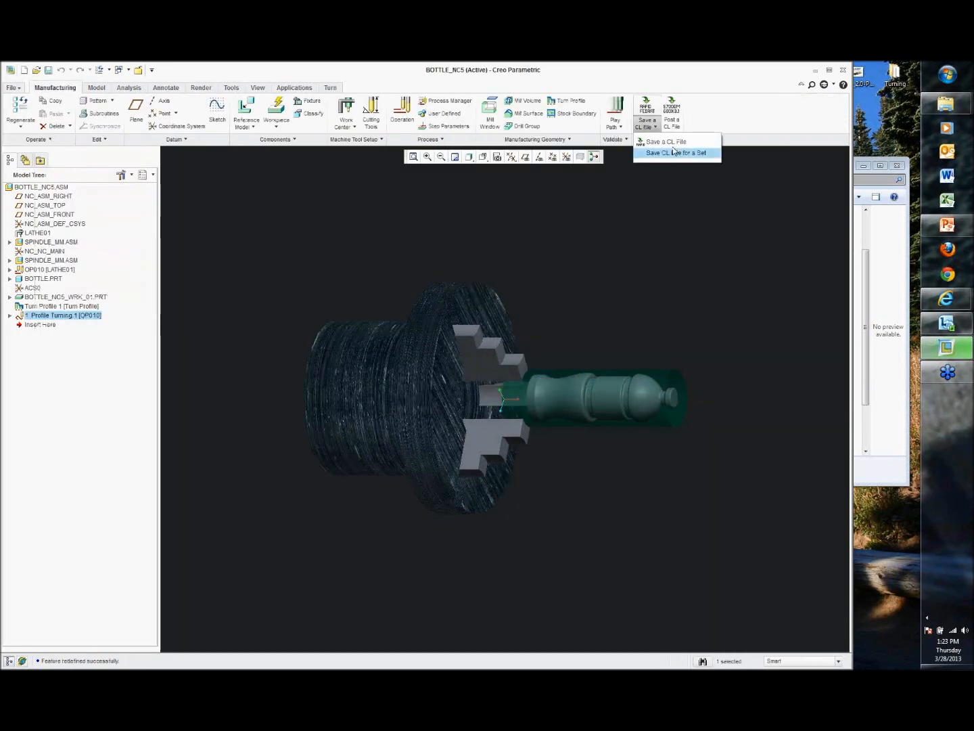
{"action": "left_click", "coordinate": [653, 139]}
{"action": "left_click", "coordinate": [883, 101]}
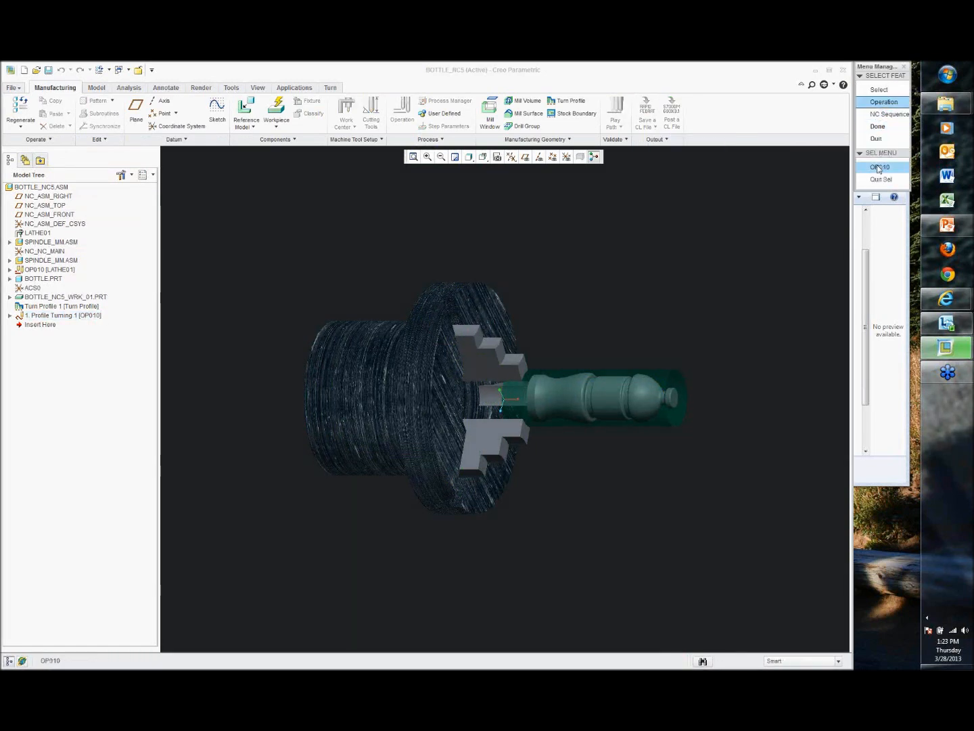
{"action": "left_click", "coordinate": [881, 168]}
{"action": "left_click", "coordinate": [876, 103]}
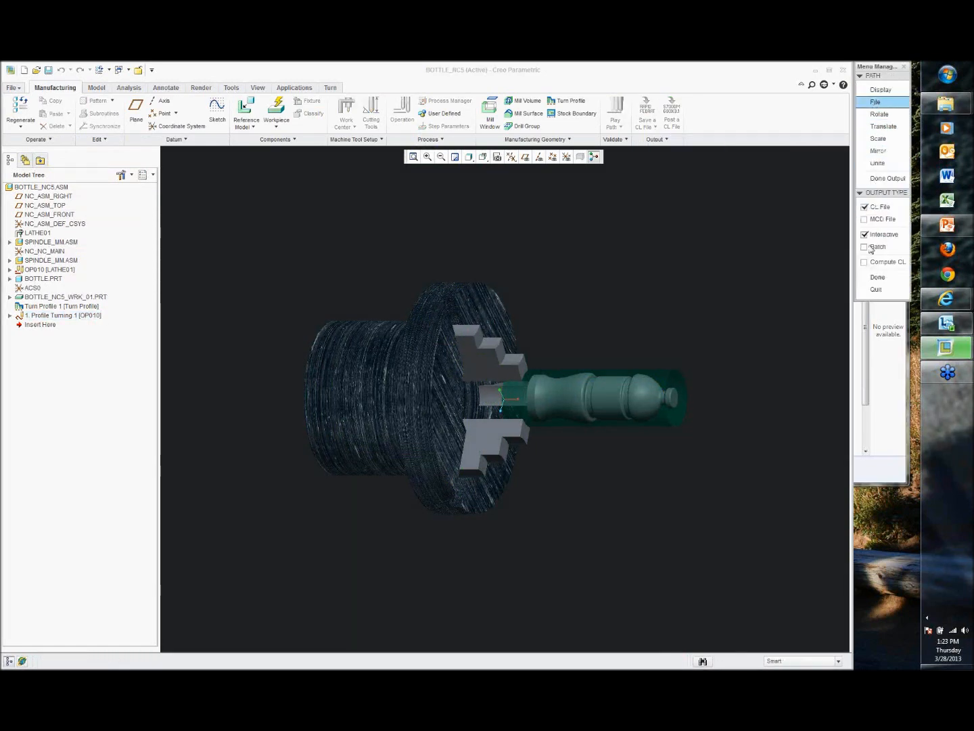
{"action": "left_click", "coordinate": [877, 278]}
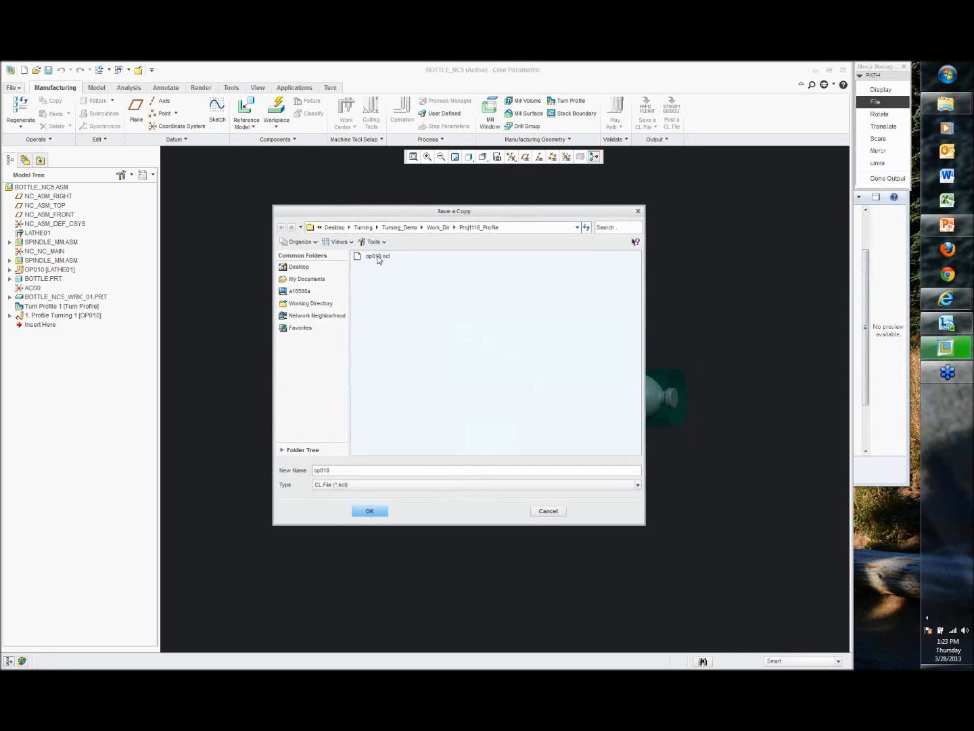
{"action": "left_click", "coordinate": [370, 511]}
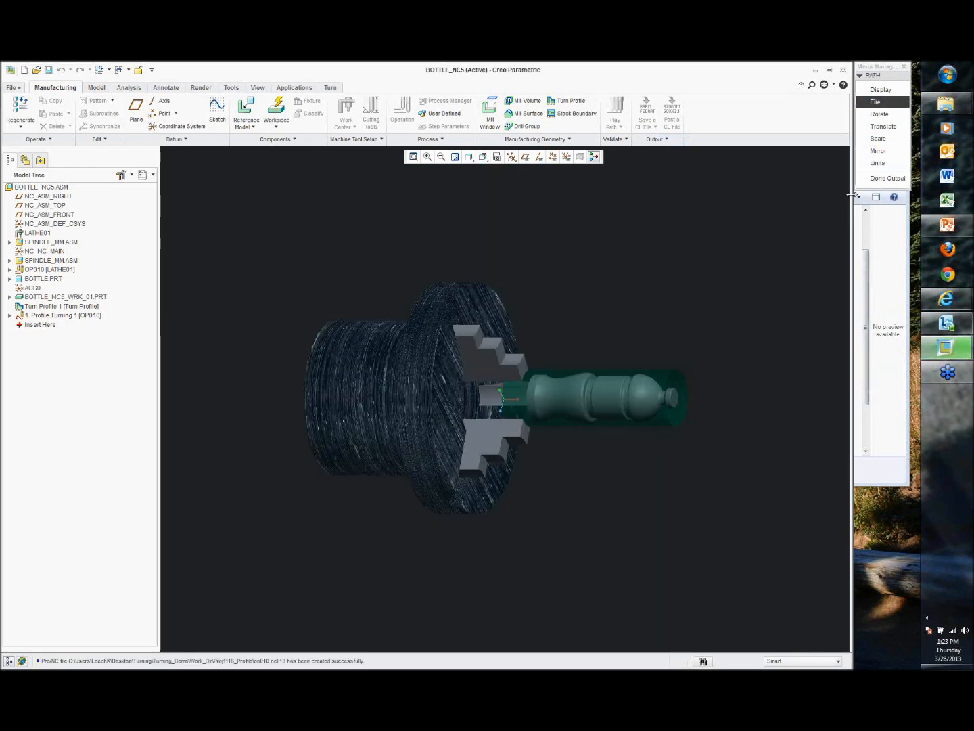
{"action": "left_click", "coordinate": [880, 178]}
Step: Run a Material Removal Simulation of op010.ncl in VERICUT to completion, then exit VERICUT ignoring changes
{"action": "left_click", "coordinate": [620, 127]}
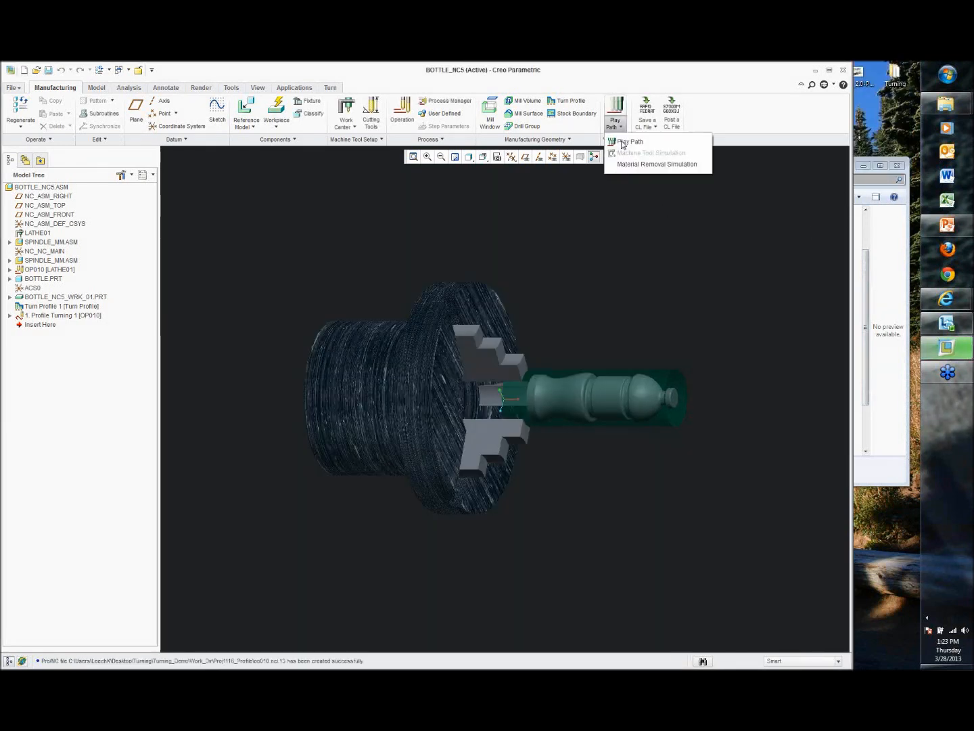
{"action": "left_click", "coordinate": [628, 166]}
{"action": "left_click", "coordinate": [861, 143]}
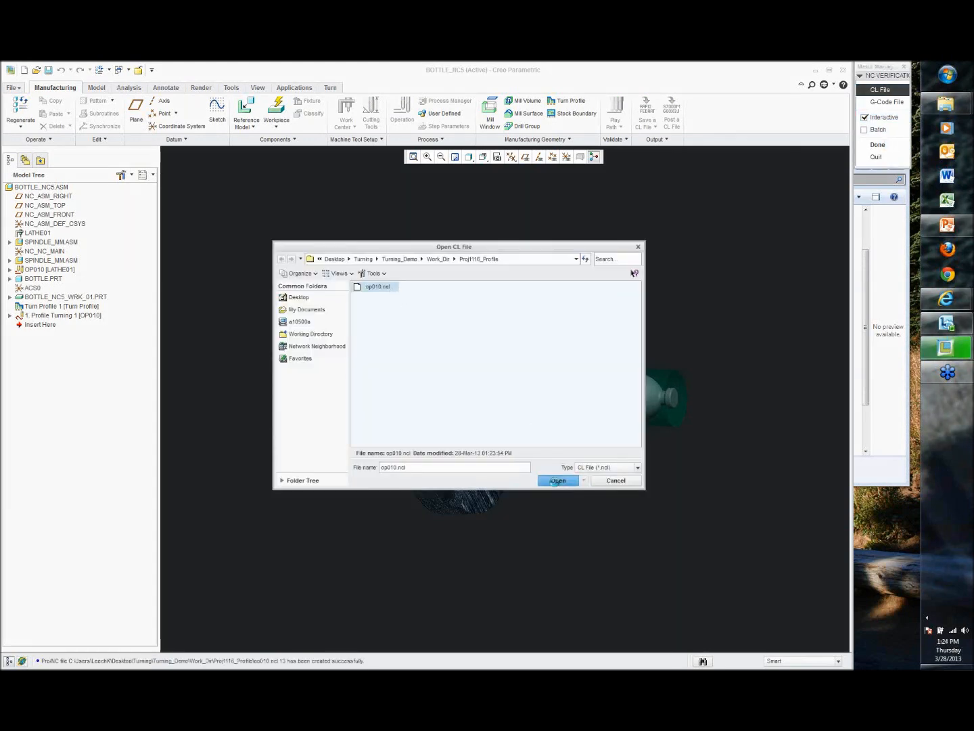
{"action": "left_click", "coordinate": [557, 480]}
{"action": "left_click", "coordinate": [878, 145]}
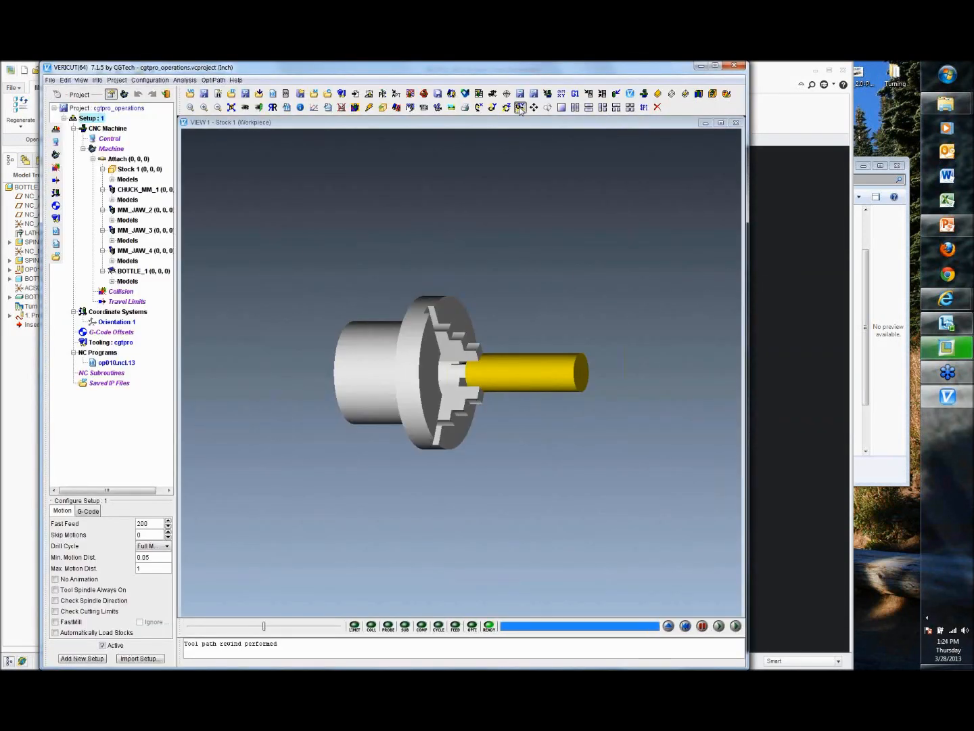
{"action": "left_click", "coordinate": [520, 108]}
{"action": "left_click_drag", "start_coordinate": [555, 300], "coordinate": [520, 362]}
{"action": "scroll", "coordinate": [559, 379], "scroll_direction": "up", "scroll_amount": 5}
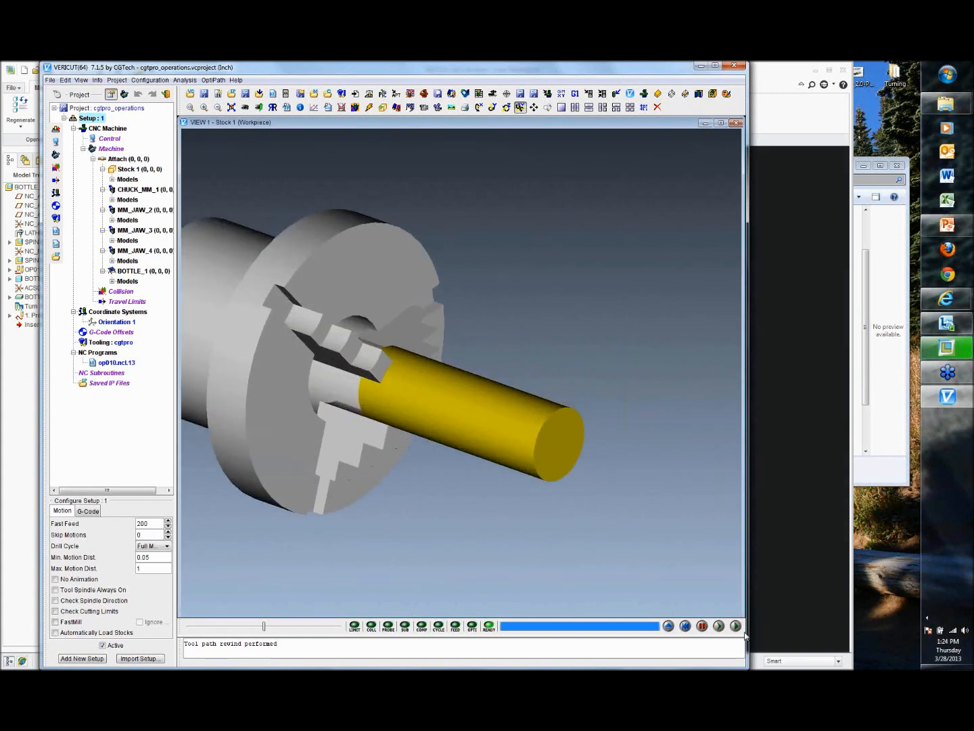
{"action": "left_click", "coordinate": [734, 626]}
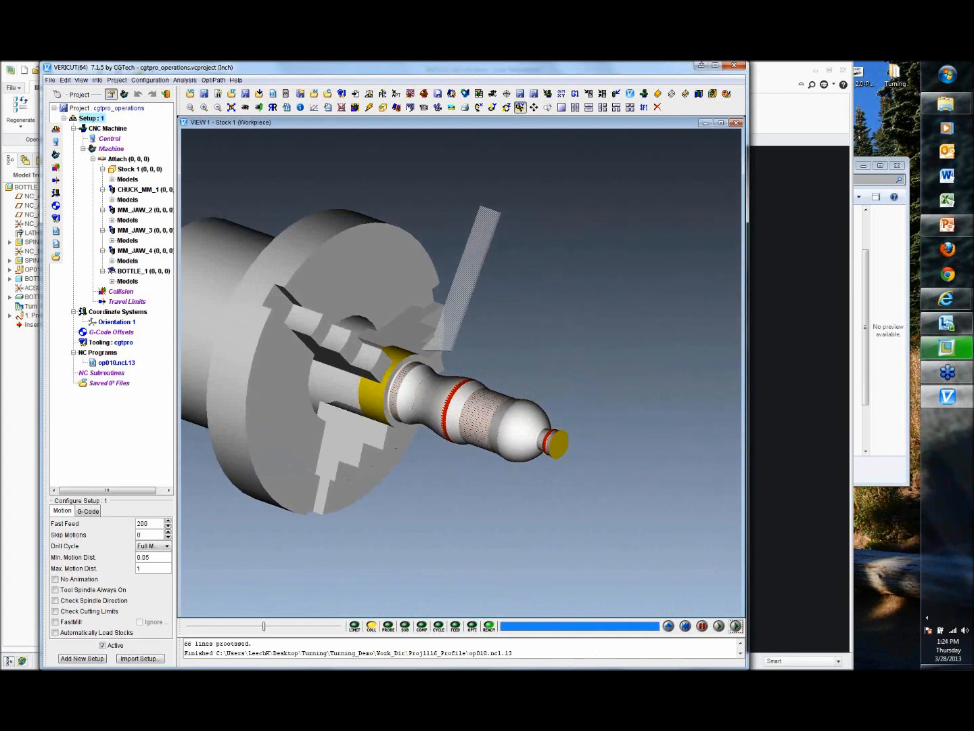
{"action": "left_click", "coordinate": [734, 64]}
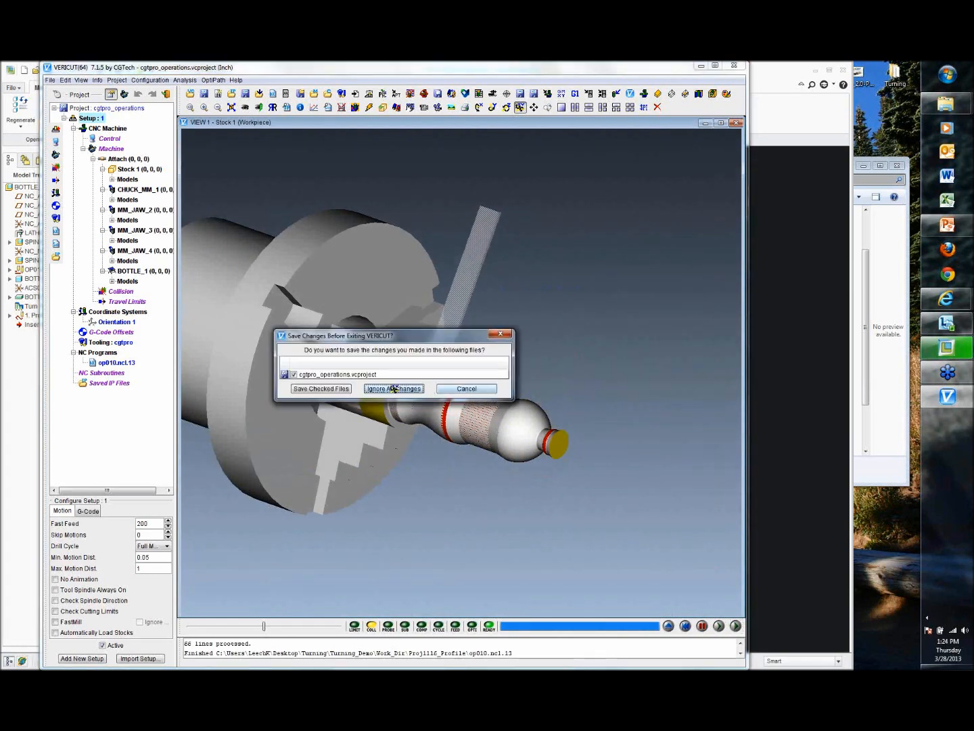
{"action": "left_click", "coordinate": [394, 389]}
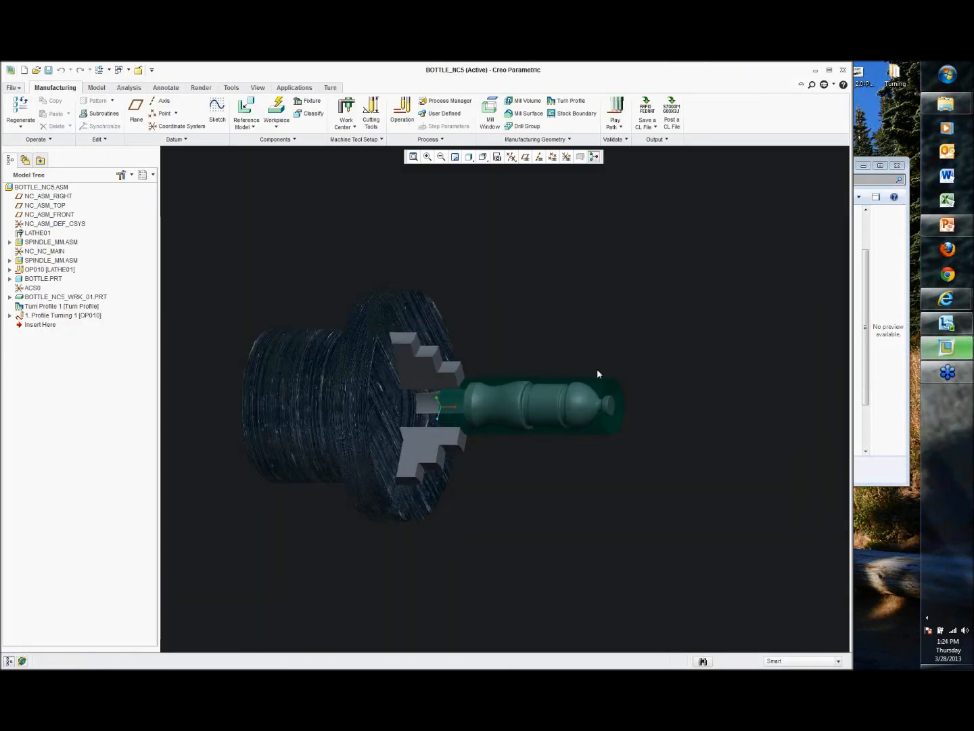
Step: Save the BOTTLE_NC5 manufacturing model
{"action": "scroll", "coordinate": [600, 364], "scroll_direction": "down", "scroll_amount": 1}
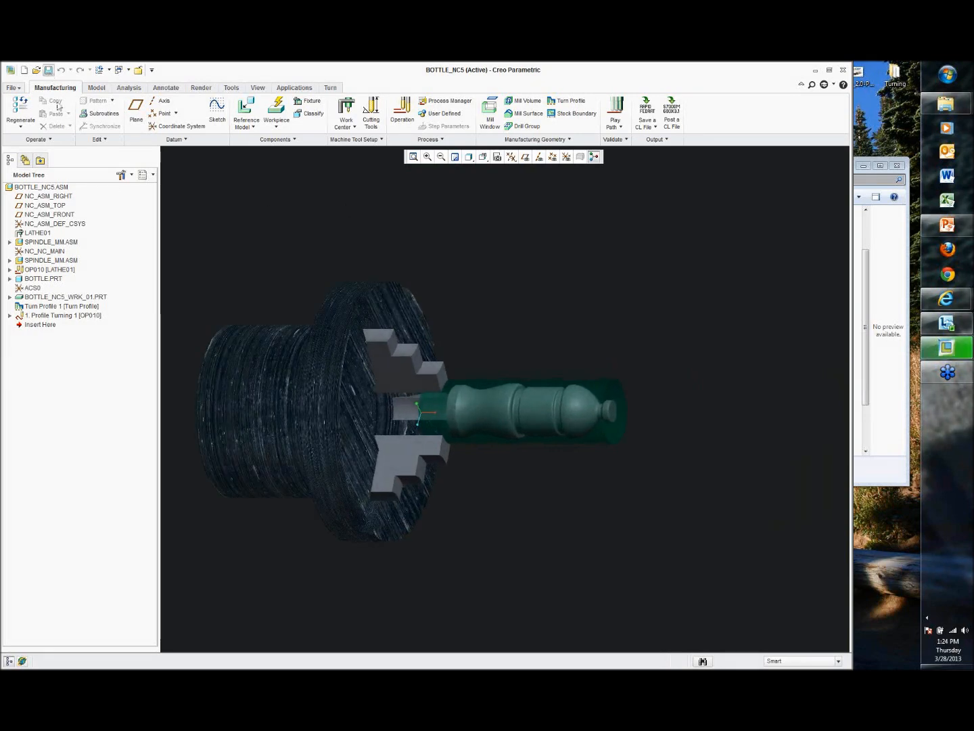
{"action": "left_click", "coordinate": [372, 505]}
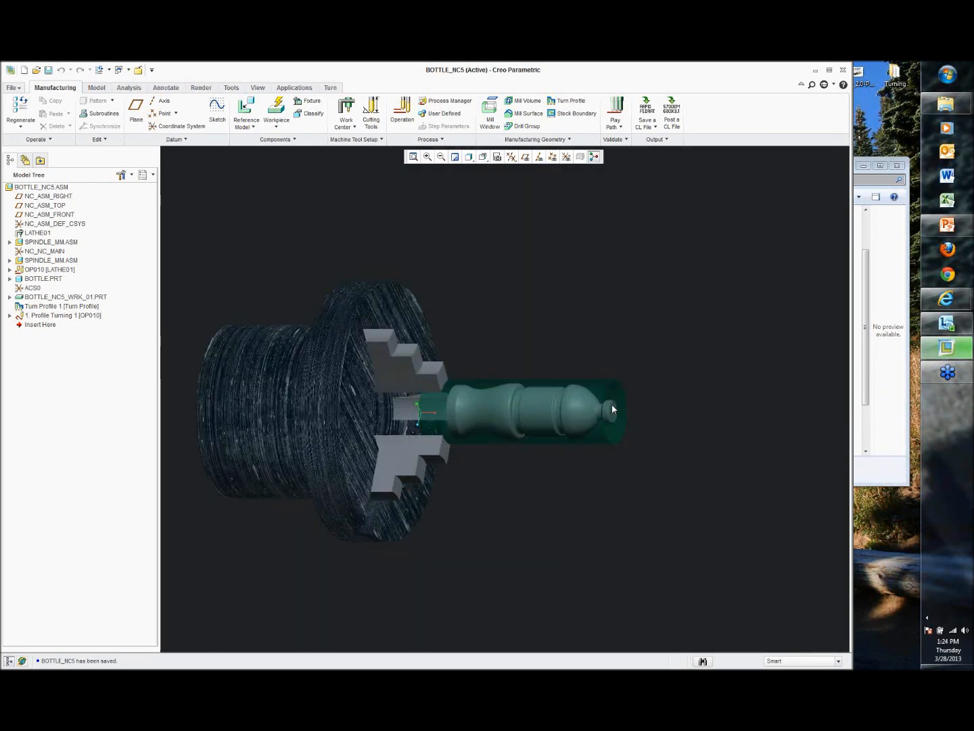
{"action": "scroll", "coordinate": [612, 404], "scroll_direction": "down", "scroll_amount": 2}
{"action": "scroll", "coordinate": [641, 383], "scroll_direction": "up", "scroll_amount": 2}
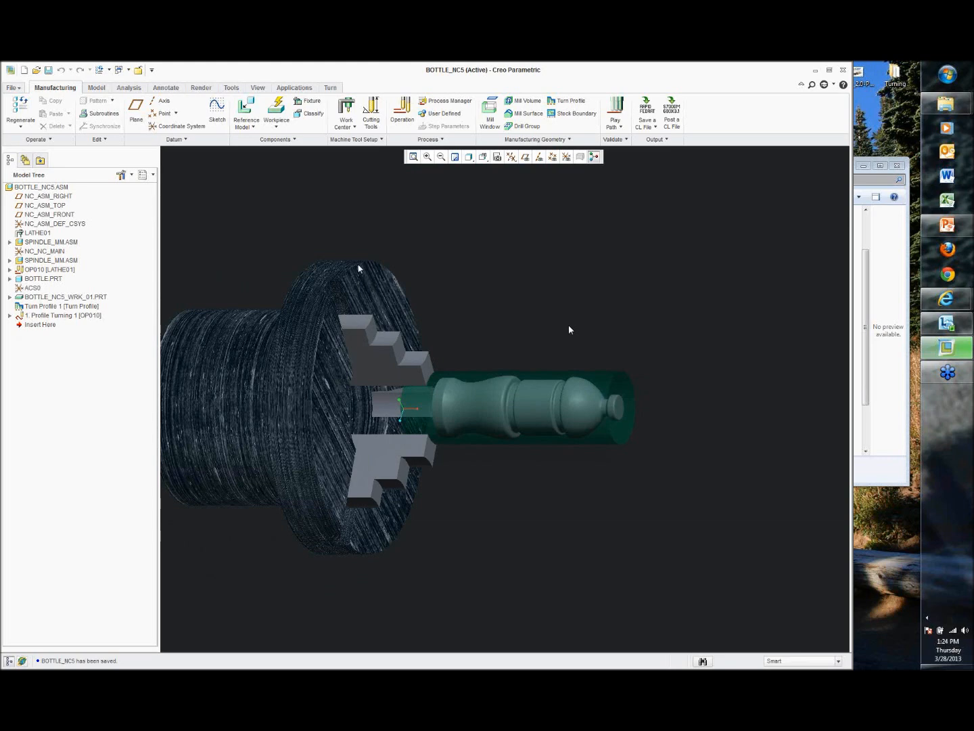
{"action": "middle_click_drag", "start_coordinate": [512, 264], "coordinate": [532, 269]}
{"action": "scroll", "coordinate": [595, 417], "scroll_direction": "down", "scroll_amount": 2}
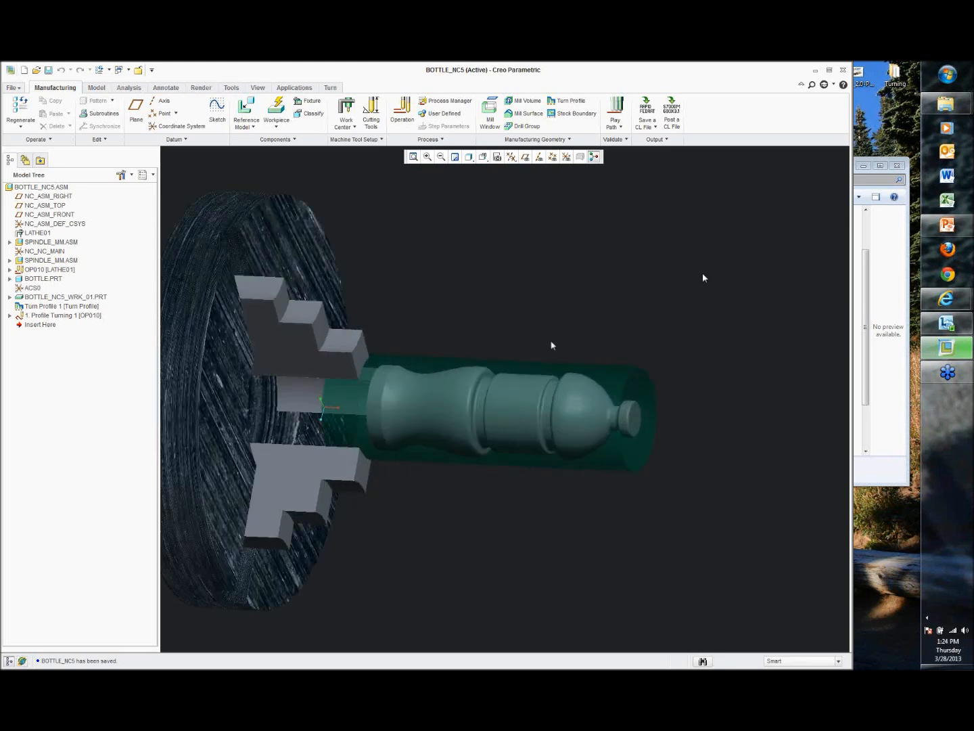
Step: Try to create an automatic Material Removal Cut for the Profile Turning sequence found by searching commands for "remo"
{"action": "left_click", "coordinate": [813, 85]}
{"action": "left_click", "coordinate": [813, 84]}
{"action": "left_click", "coordinate": [813, 85]}
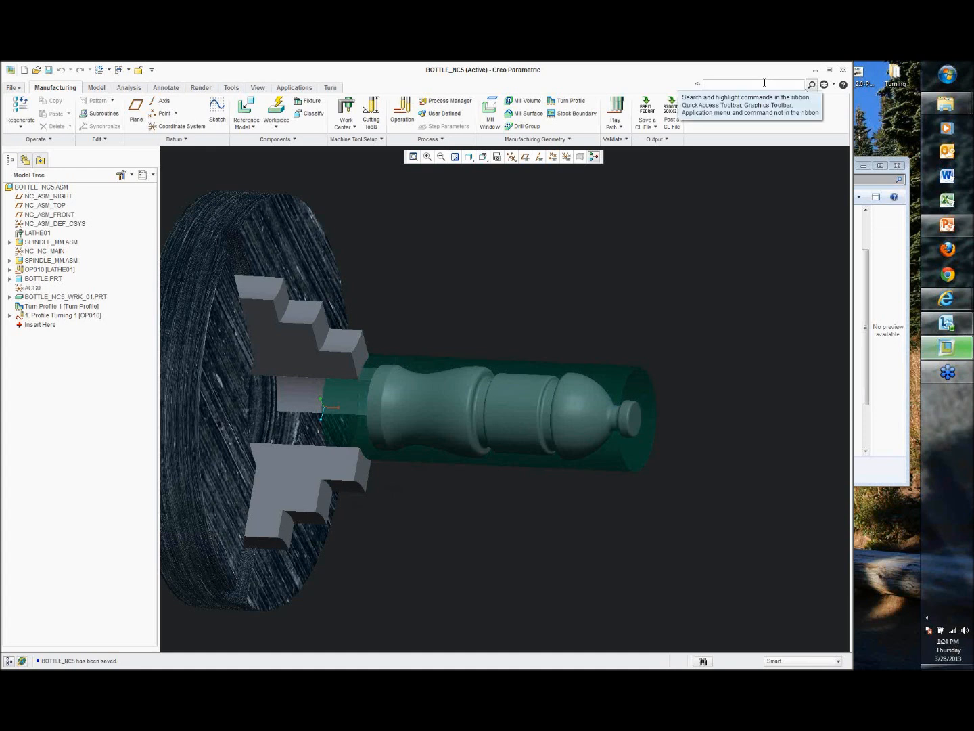
{"action": "type", "text": "remo"}
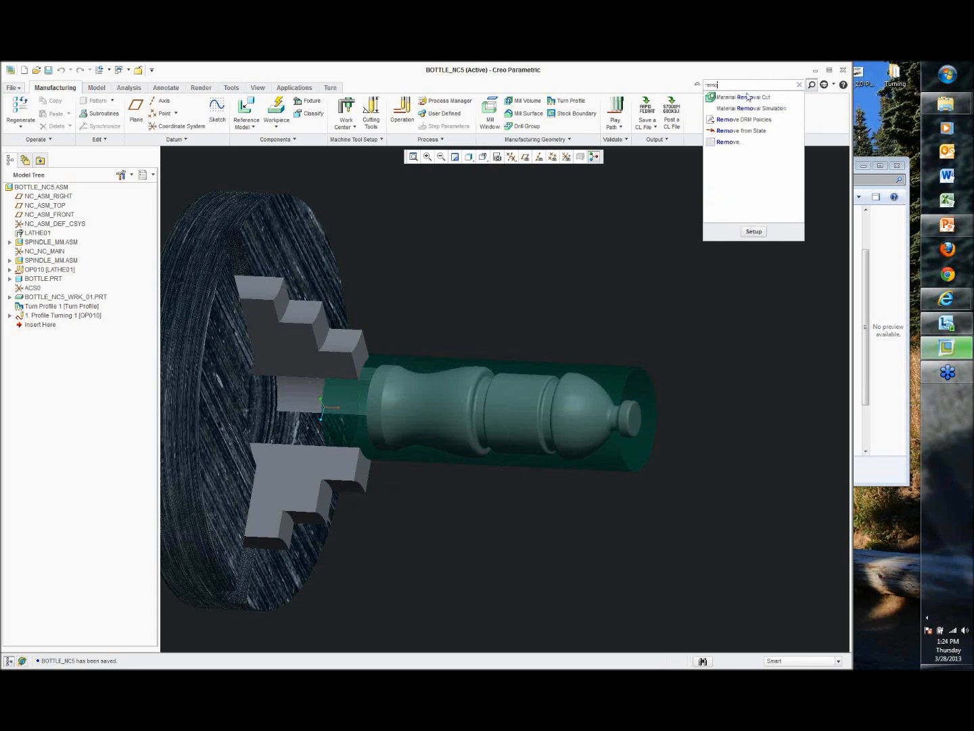
{"action": "mouse_move", "coordinate": [745, 103]}
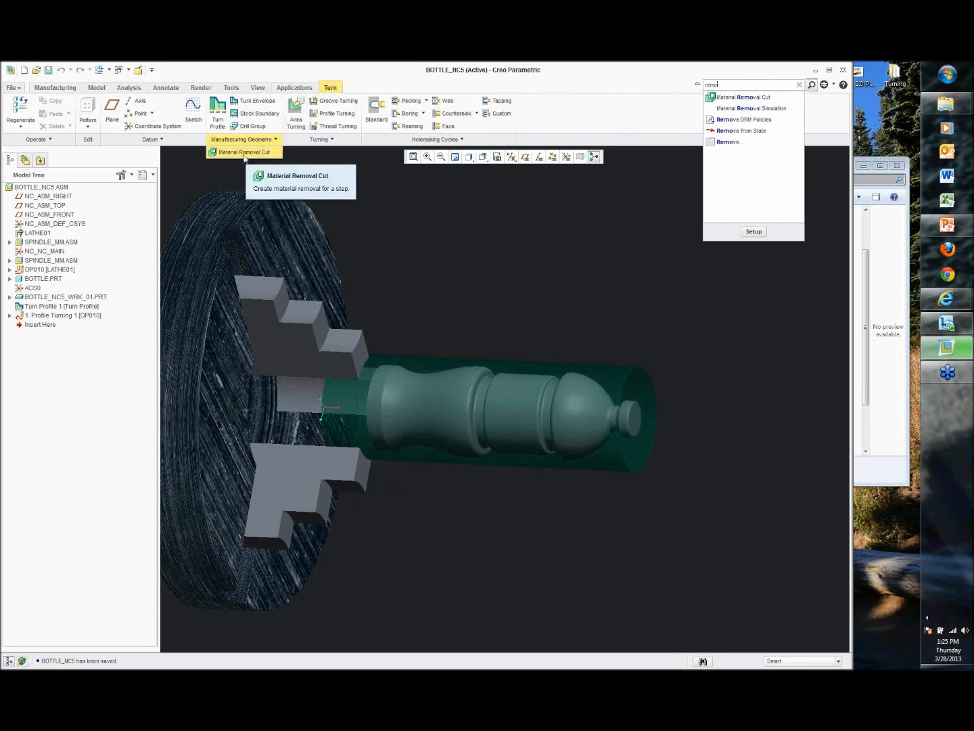
{"action": "left_click", "coordinate": [743, 97]}
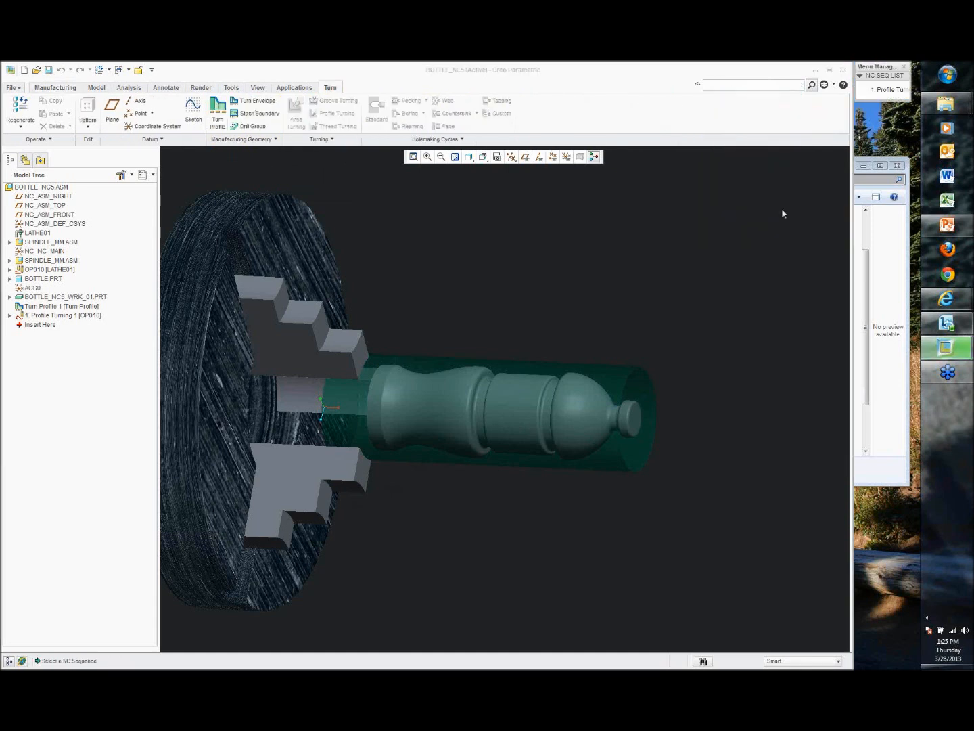
{"action": "left_click", "coordinate": [886, 90]}
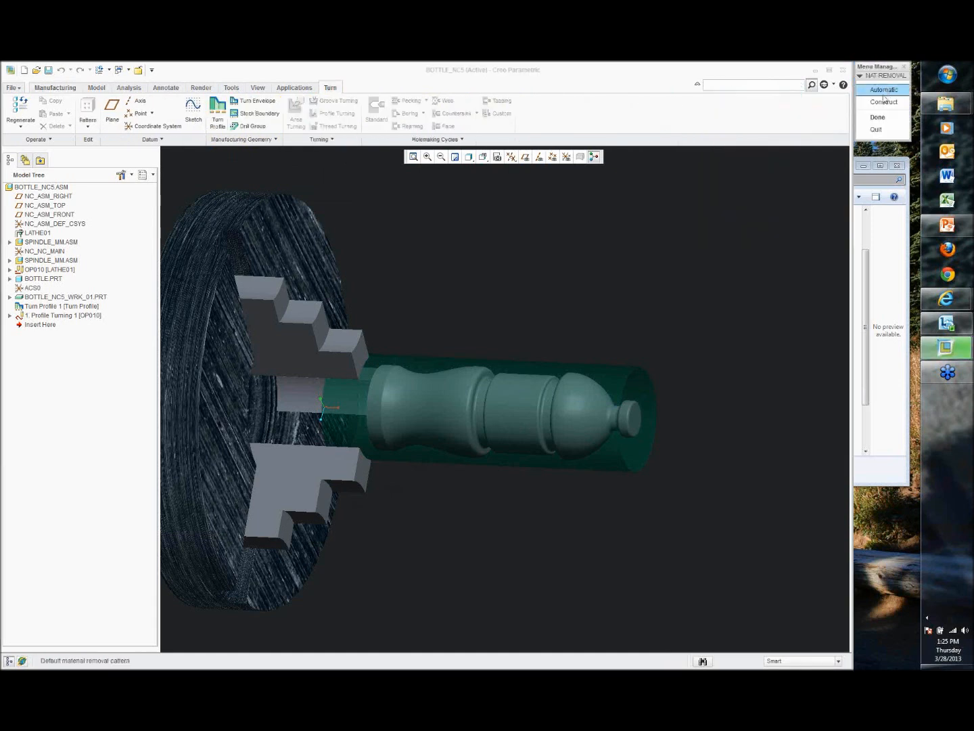
{"action": "left_click", "coordinate": [880, 116]}
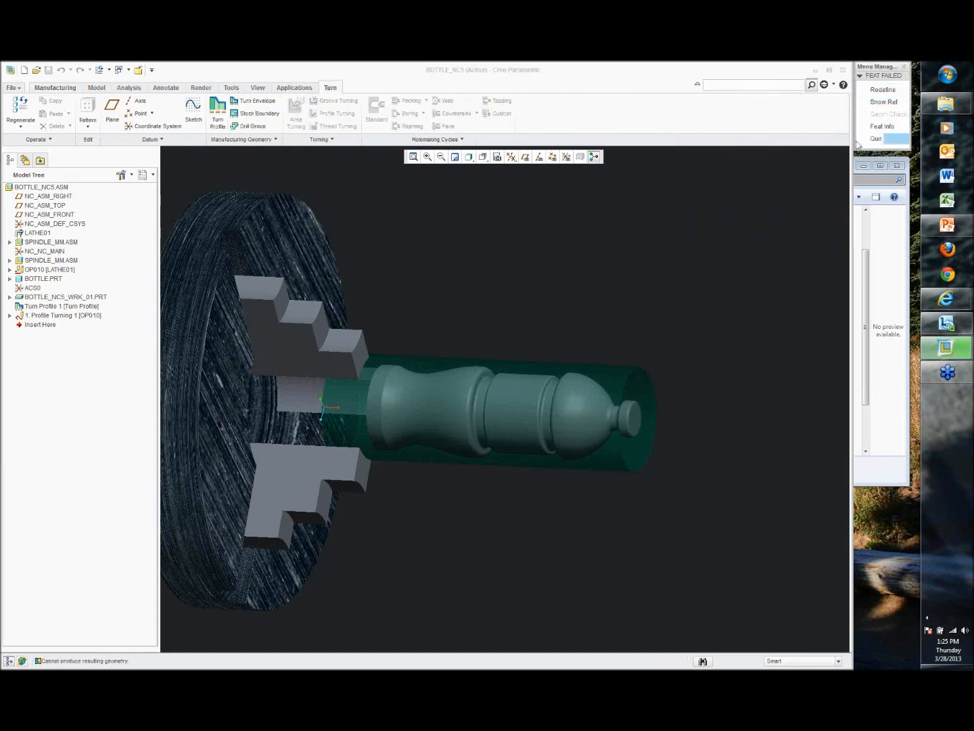
{"action": "left_click", "coordinate": [883, 88]}
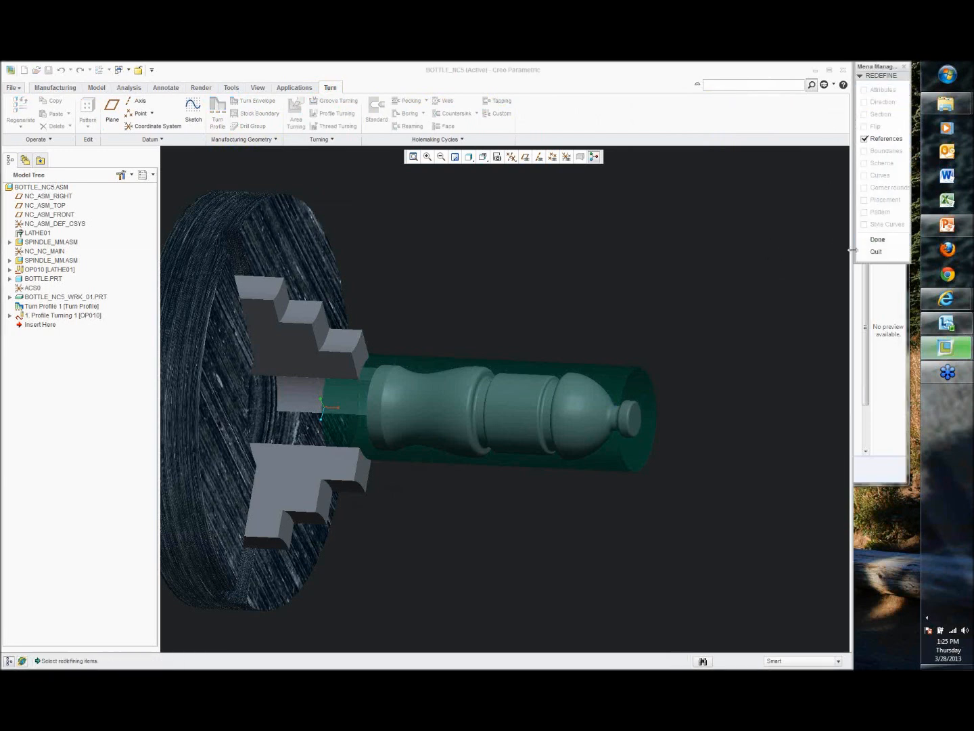
{"action": "left_click", "coordinate": [876, 252]}
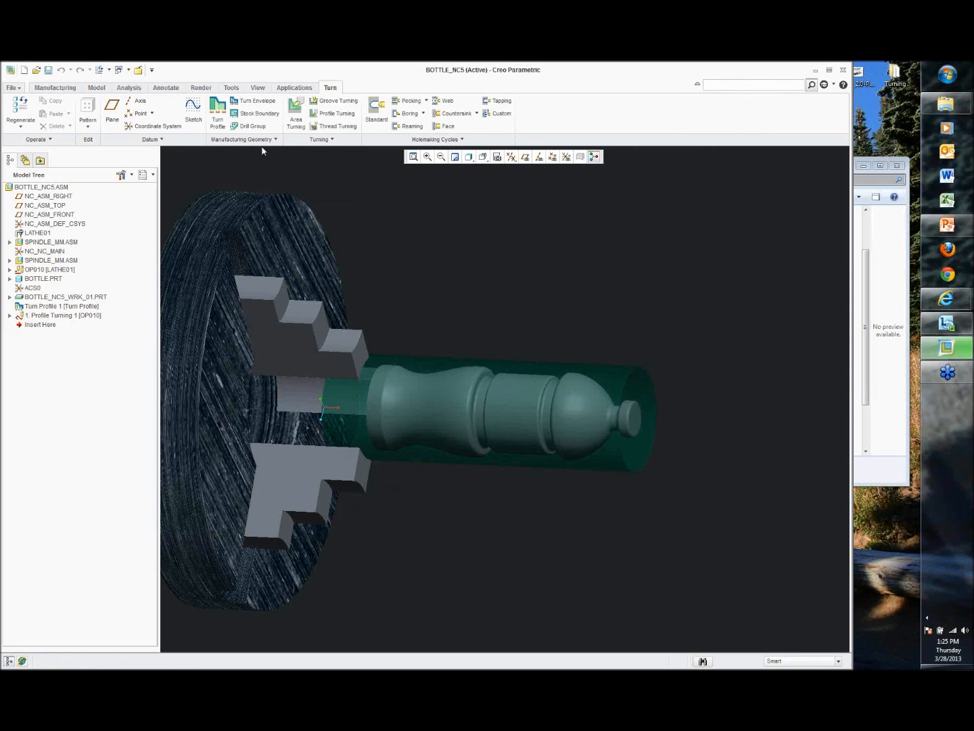
Step: Retry the automatic Material Removal Cut for the Profile Turning sequence from the manufacturing geometry commands
{"action": "left_click", "coordinate": [243, 138]}
{"action": "left_click", "coordinate": [236, 152]}
{"action": "left_click", "coordinate": [880, 89]}
{"action": "left_click", "coordinate": [884, 92]}
{"action": "left_click", "coordinate": [883, 88]}
{"action": "left_click", "coordinate": [874, 138]}
{"action": "left_click", "coordinate": [875, 251]}
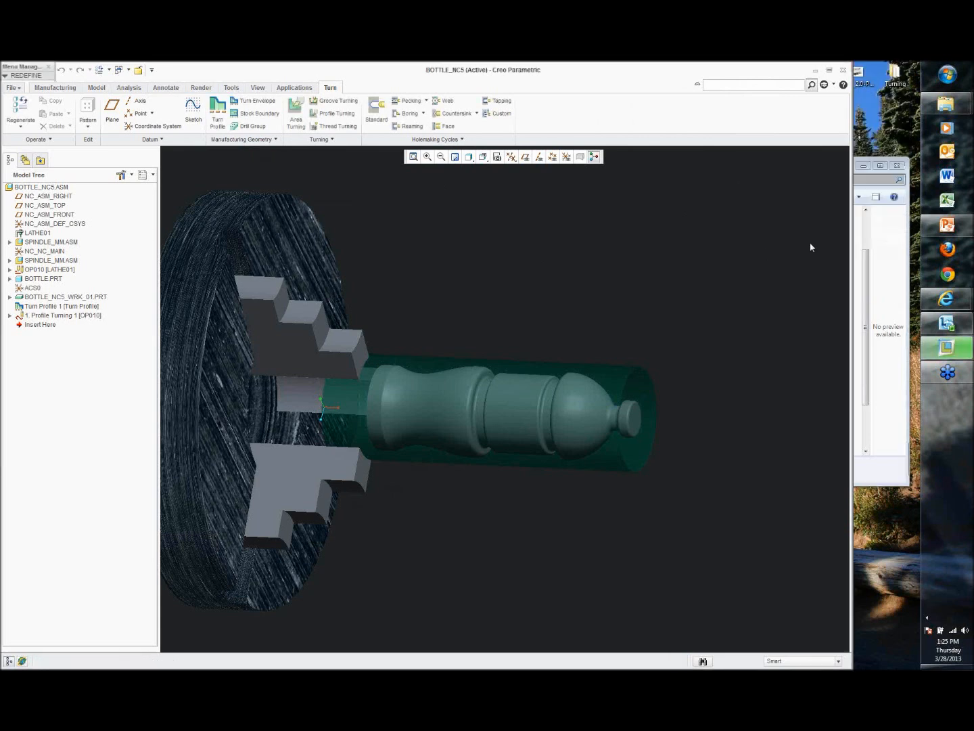
Step: Edit the definition of Profile Turning 1 and set its Z_STOCK_ALLOW parameter to 0.03
{"action": "middle_click_drag", "start_coordinate": [551, 327], "coordinate": [629, 313]}
{"action": "scroll", "coordinate": [597, 330], "scroll_direction": "down", "scroll_amount": 1}
{"action": "scroll", "coordinate": [631, 312], "scroll_direction": "down", "scroll_amount": 1}
{"action": "left_click", "coordinate": [698, 86]}
{"action": "left_click", "coordinate": [76, 267]}
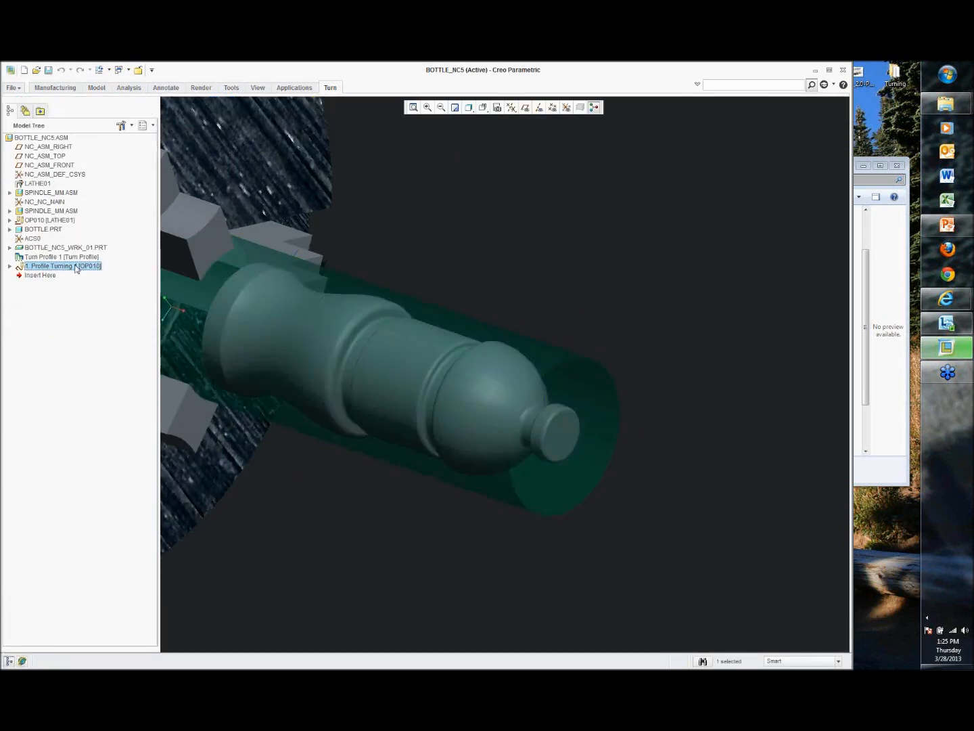
{"action": "right_click", "coordinate": [76, 268]}
{"action": "left_click", "coordinate": [93, 320]}
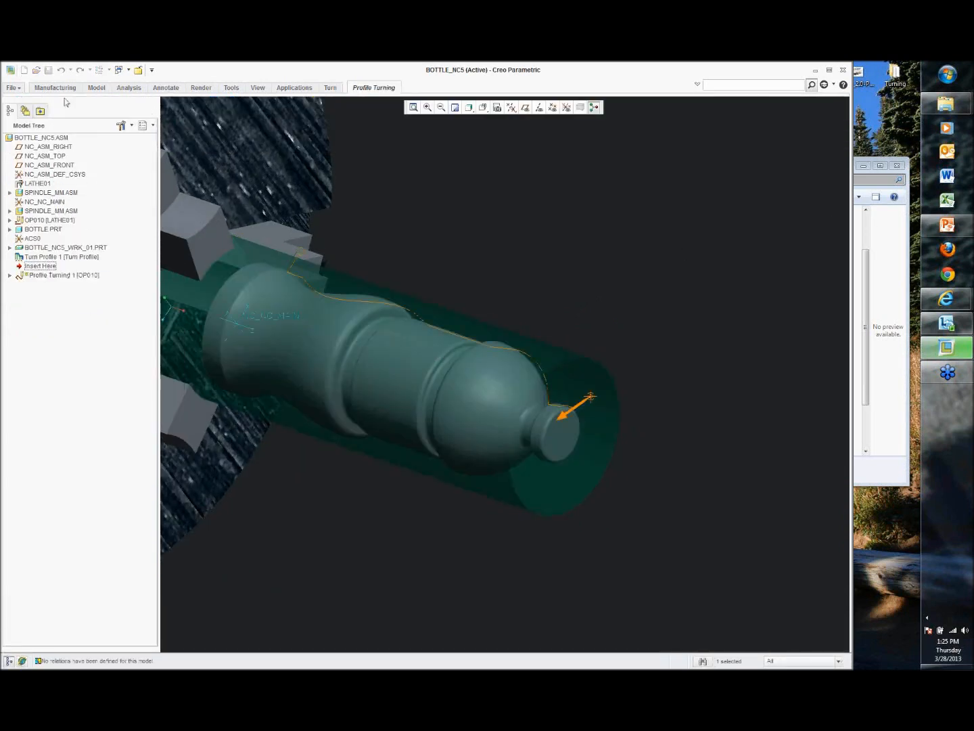
{"action": "left_click", "coordinate": [376, 87]}
{"action": "left_click", "coordinate": [66, 141]}
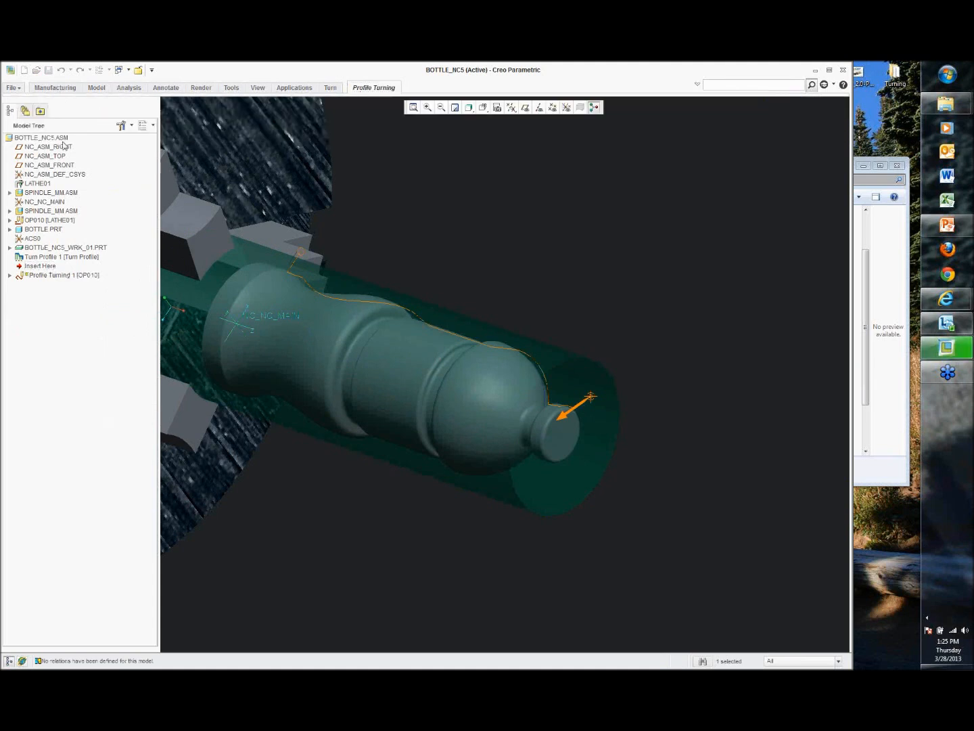
{"action": "left_click", "coordinate": [138, 187]}
{"action": "type", "text": "0.03"}
{"action": "key", "text": "Return"}
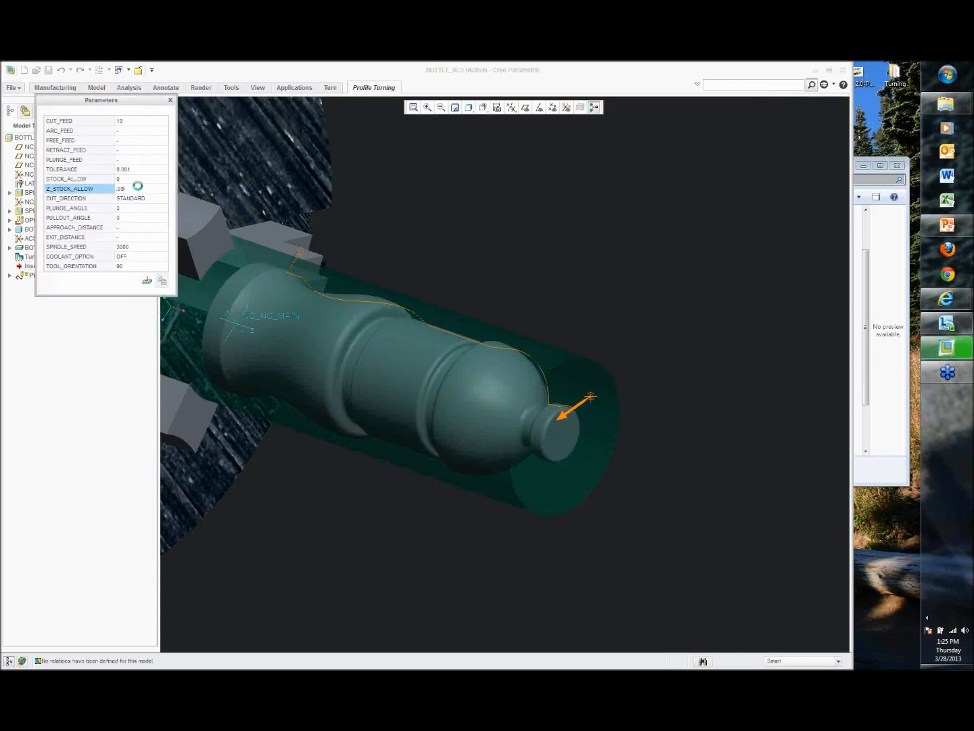
Step: Finish the redefined Profile Turning sequence and save the model
{"action": "middle_click_drag", "start_coordinate": [455, 264], "coordinate": [417, 176]}
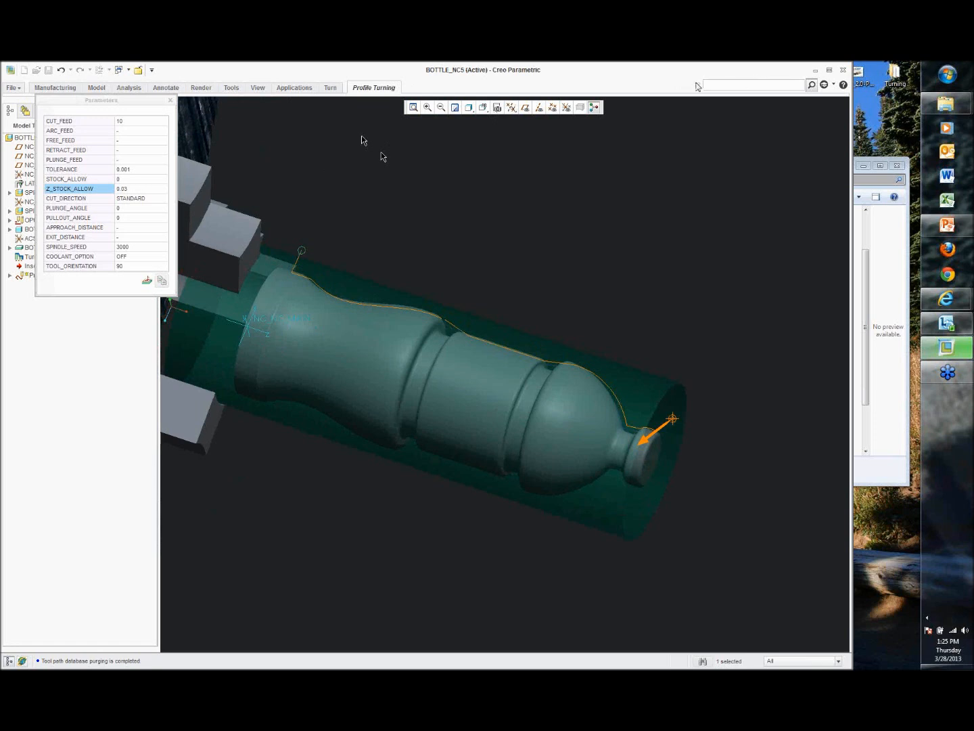
{"action": "left_click", "coordinate": [374, 87]}
{"action": "middle_click", "coordinate": [381, 156]}
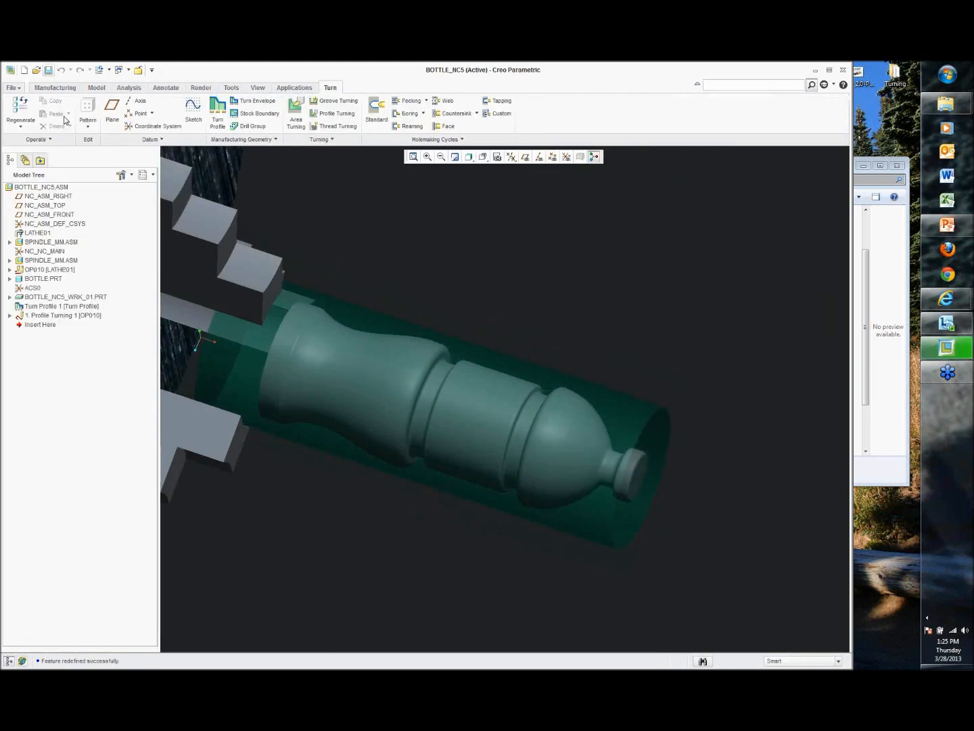
{"action": "key", "text": "ctrl+s"}
{"action": "left_click", "coordinate": [370, 507]}
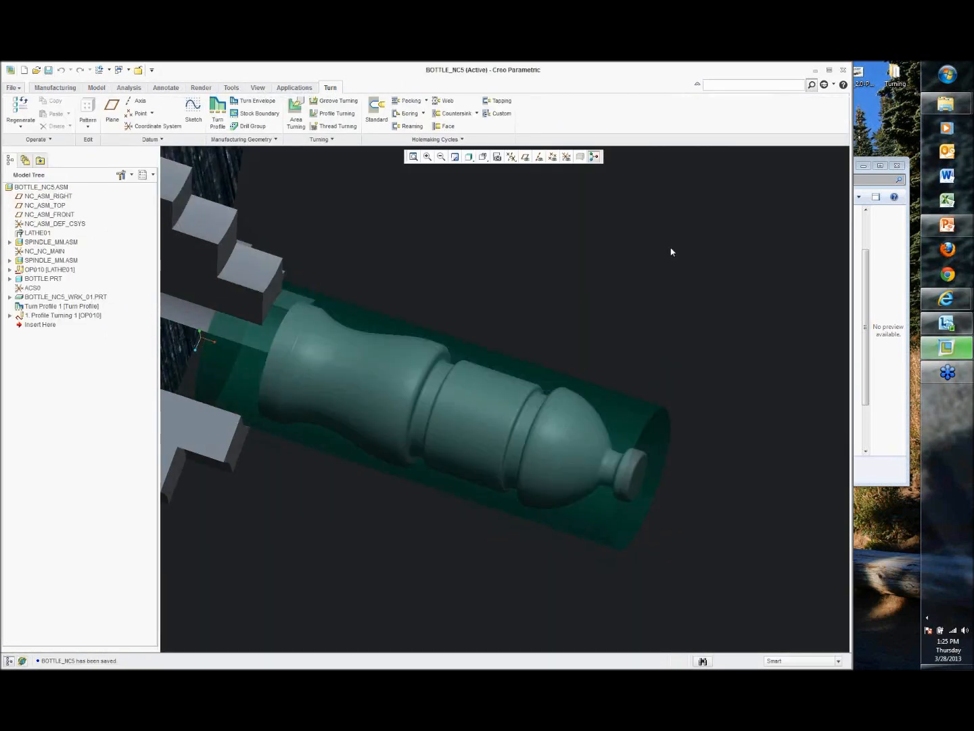
Step: Return to the standard orientation and zoom and rotate onto the stock and bottle
{"action": "key", "text": "ctrl+d"}
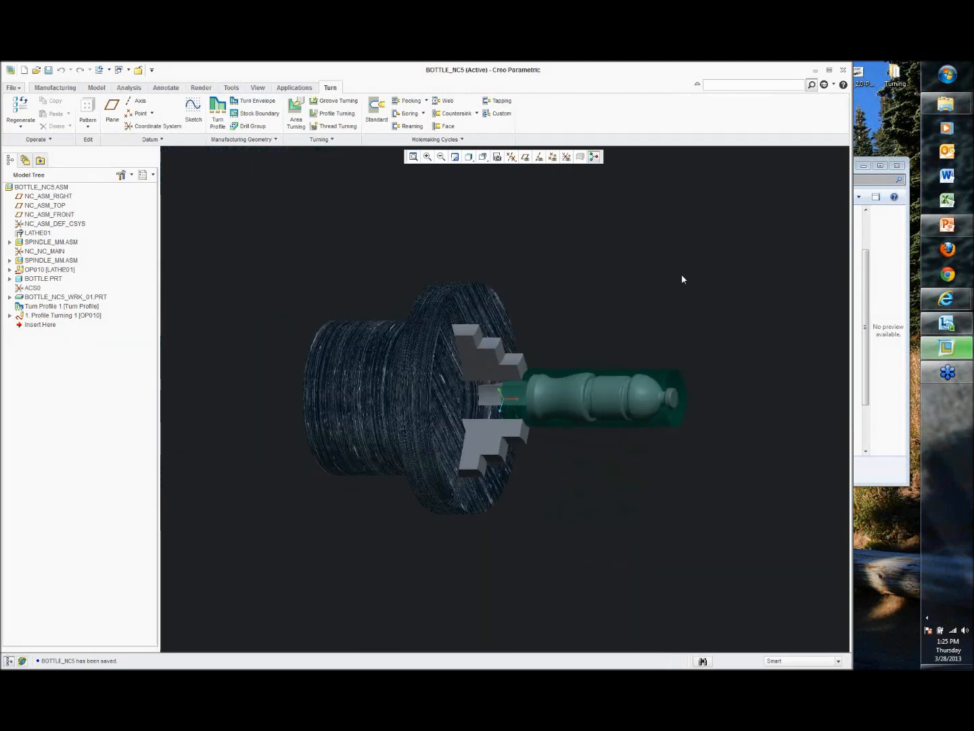
{"action": "scroll", "coordinate": [664, 389], "scroll_direction": "down", "scroll_amount": 3}
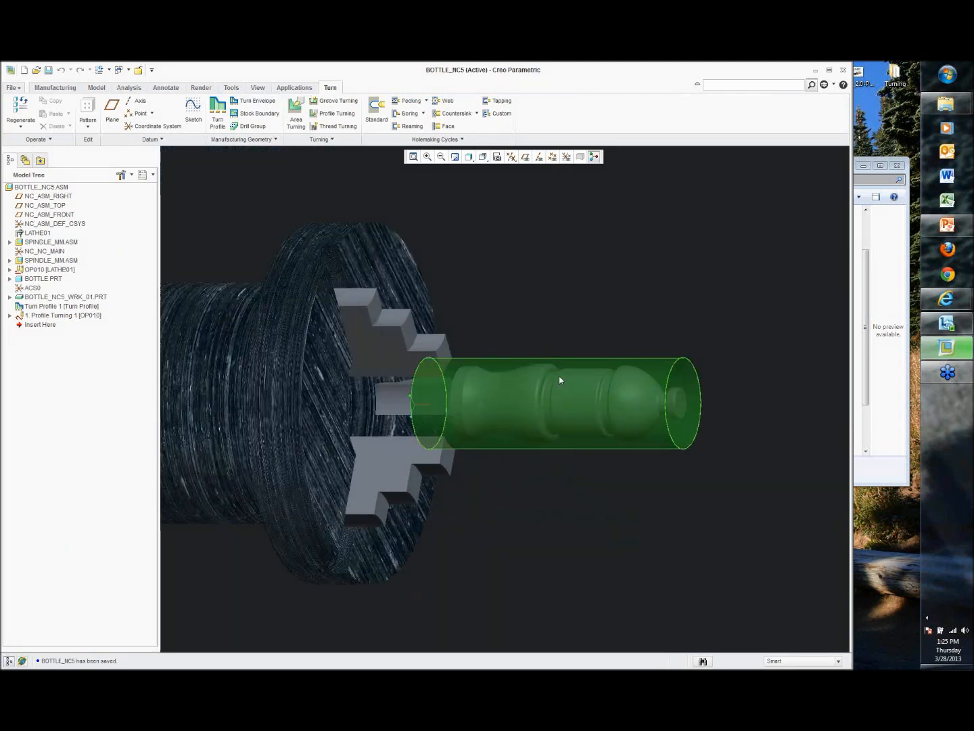
{"action": "middle_click_drag", "start_coordinate": [579, 369], "coordinate": [624, 407]}
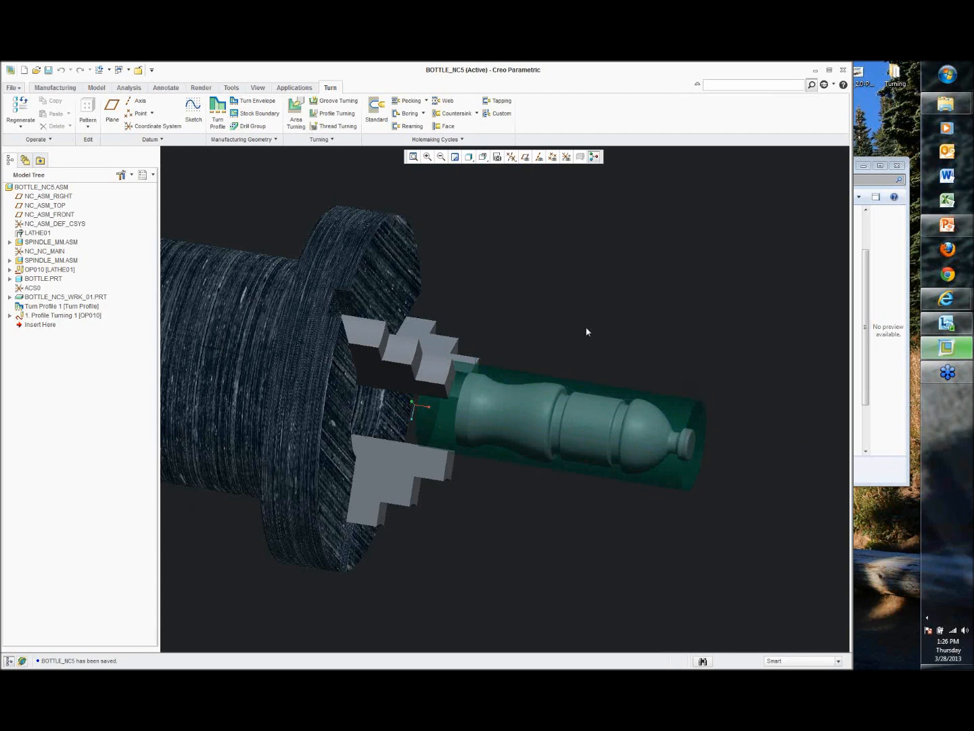
Step: Close the bottle model's window and erase all objects not displayed from the session
{"action": "mouse_move", "coordinate": [610, 339]}
{"action": "middle_mouse_down"}
{"action": "mouse_move", "coordinate": [642, 311]}
{"action": "mouse_move", "coordinate": [612, 298]}
{"action": "middle_mouse_up"}
{"action": "left_click", "coordinate": [266, 90]}
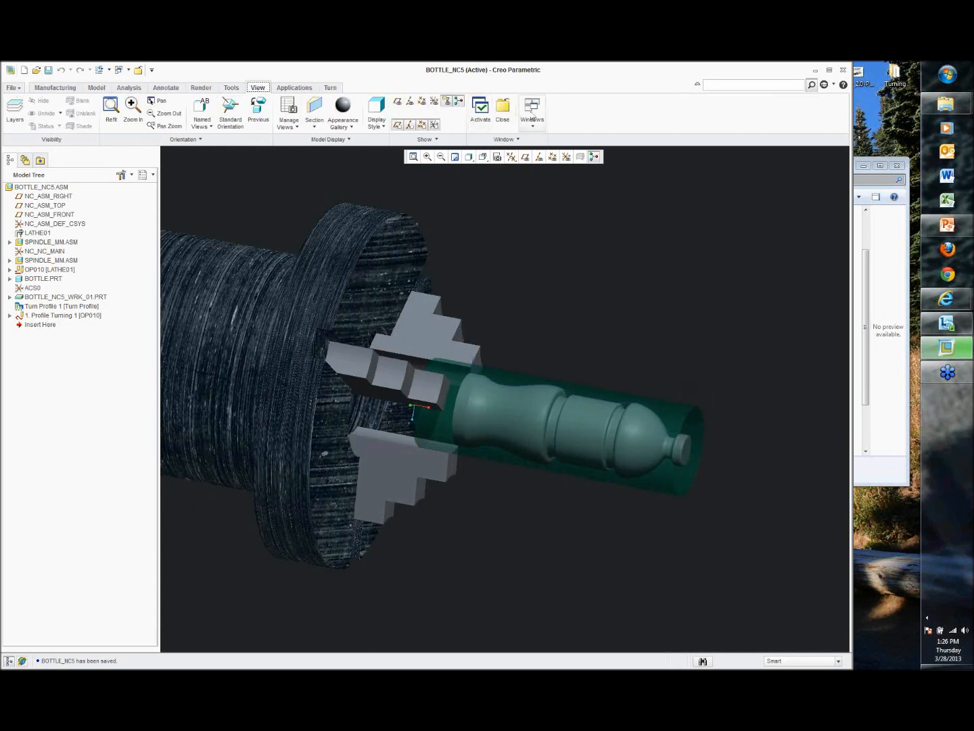
{"action": "left_click", "coordinate": [503, 112]}
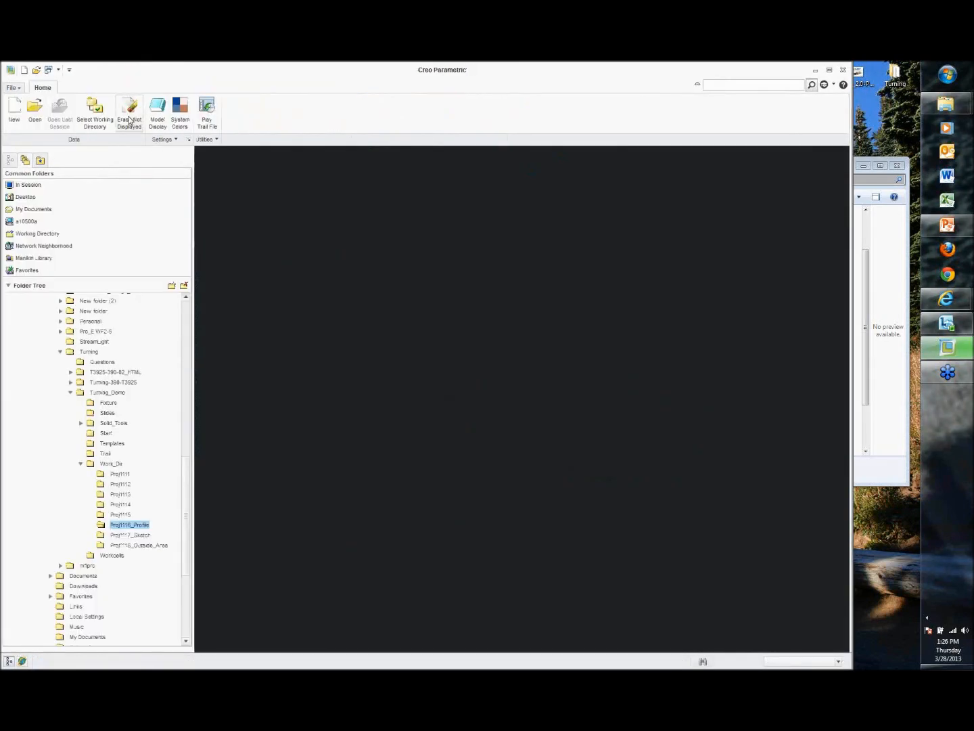
{"action": "left_click", "coordinate": [130, 120]}
{"action": "left_click", "coordinate": [433, 443]}
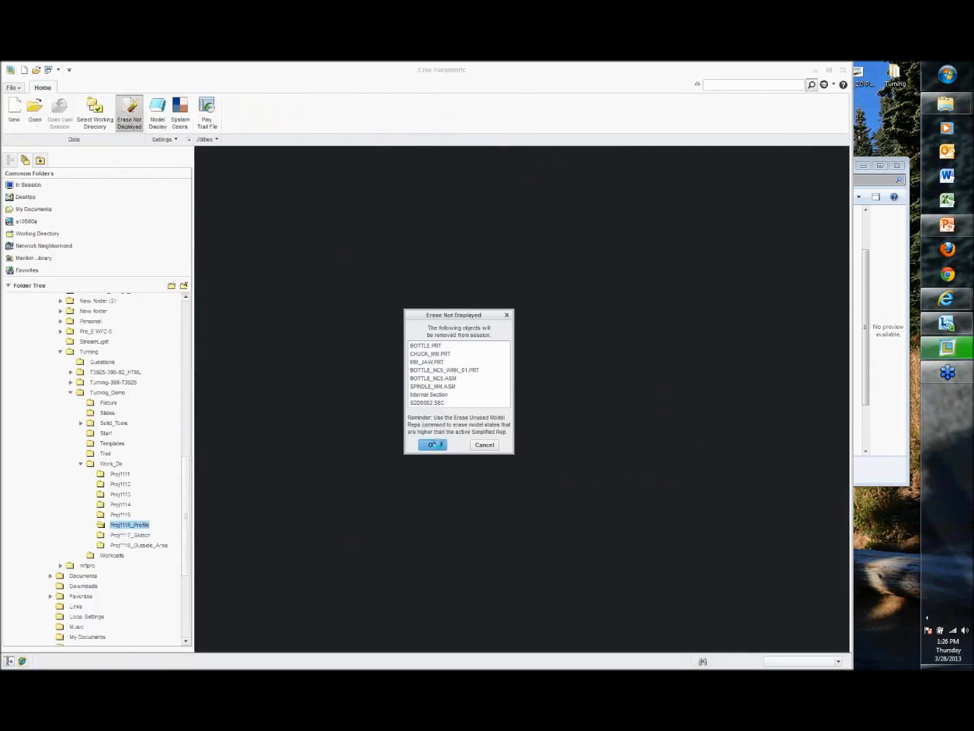
Step: Set the Proj1118_Outside_Area folder as the working directory and open the OUTSIDE_AREA assembly
{"action": "left_click", "coordinate": [153, 545]}
{"action": "right_click", "coordinate": [153, 545]}
{"action": "left_click", "coordinate": [197, 607]}
{"action": "double_click", "coordinate": [230, 316]}
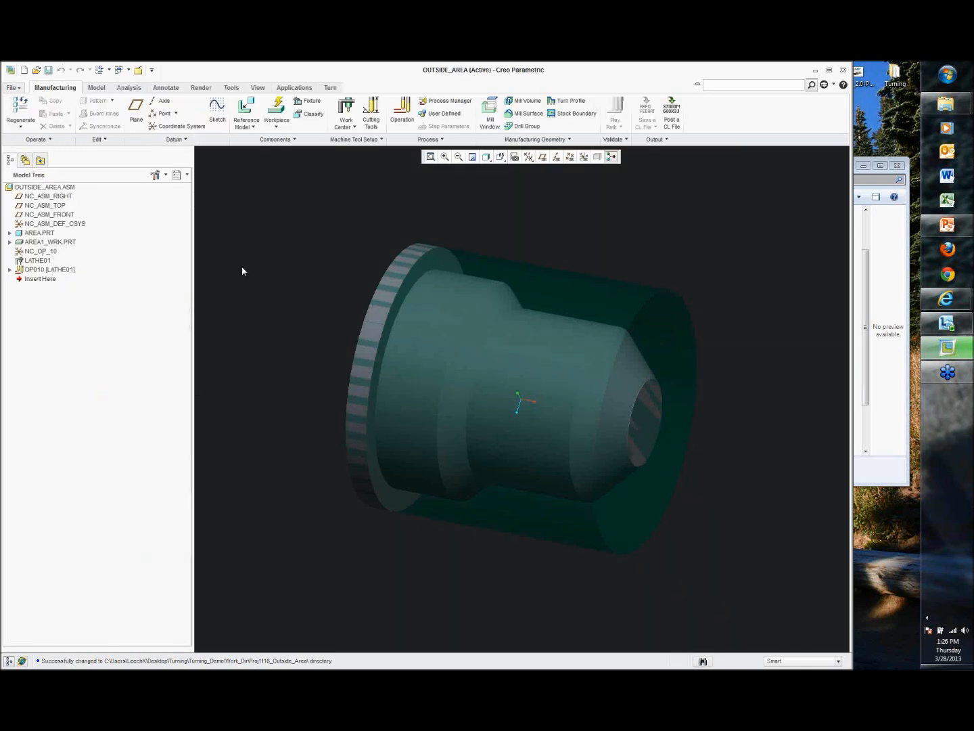
{"action": "mouse_move", "coordinate": [570, 244]}
{"action": "middle_mouse_down", "text": "shift"}
{"action": "mouse_move", "coordinate": [548, 246]}
{"action": "mouse_move", "coordinate": [550, 253]}
{"action": "middle_mouse_up", "text": "shift"}
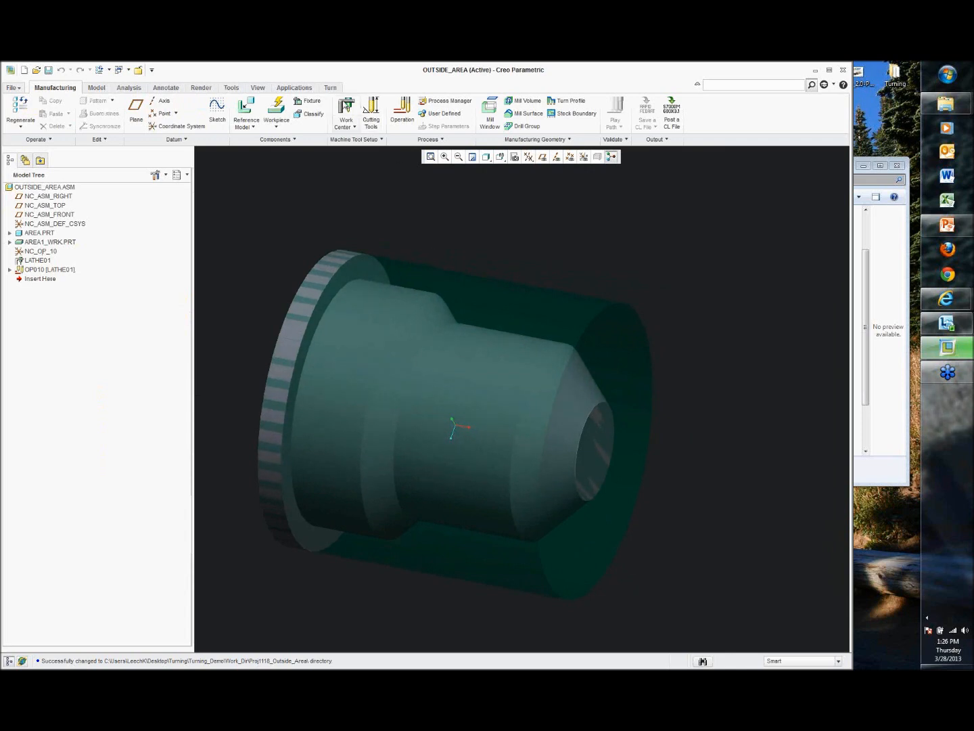
Step: Start a new Area Turning sequence and select the OUTSIDE_ROUGH turning tool
{"action": "left_click", "coordinate": [330, 88]}
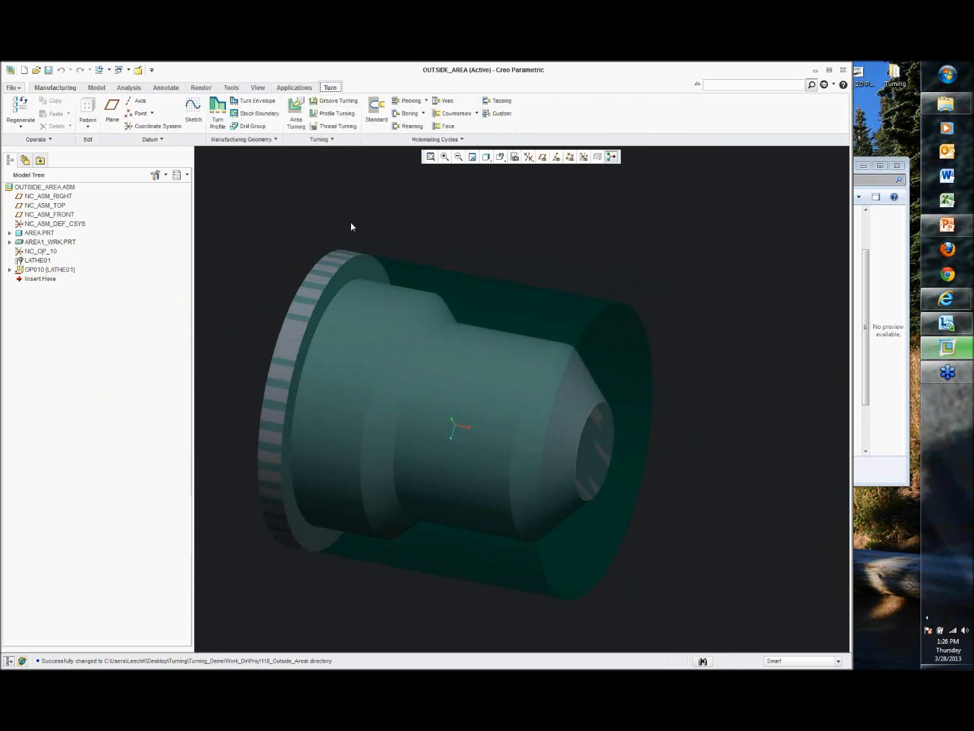
{"action": "left_click", "coordinate": [301, 118]}
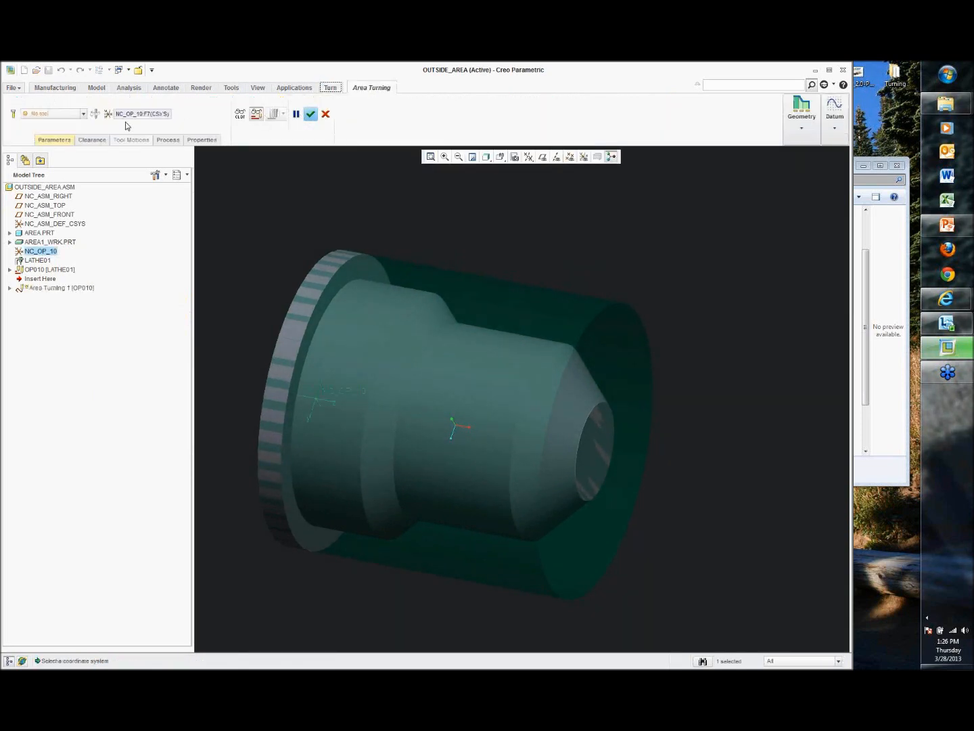
{"action": "left_click", "coordinate": [12, 115]}
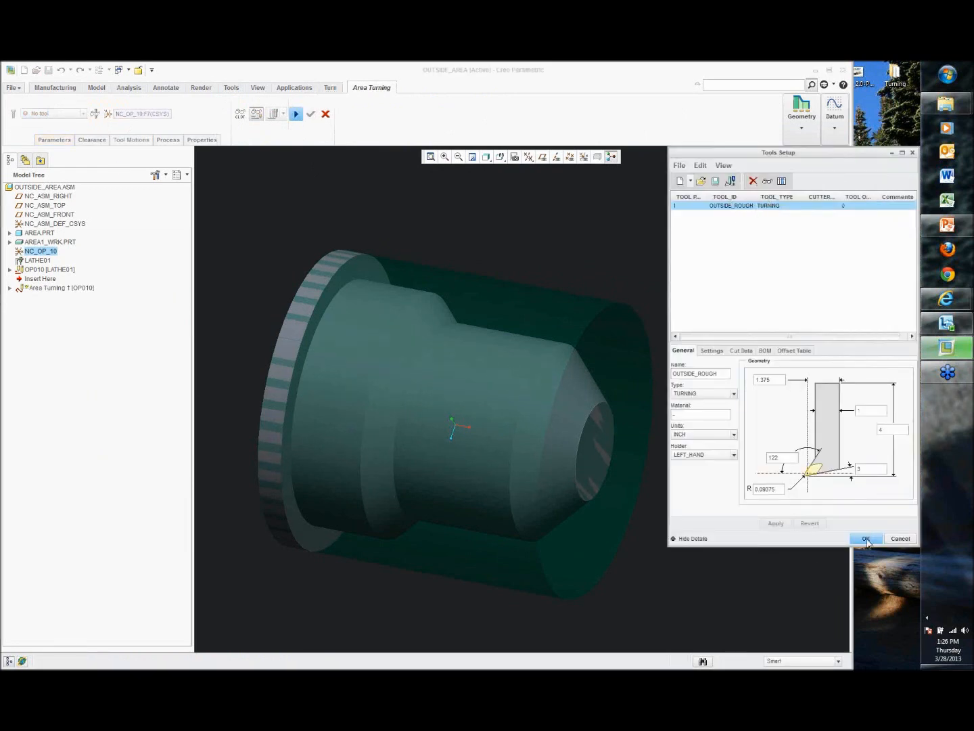
{"action": "left_click", "coordinate": [867, 539]}
Step: Set the sequence parameters CUT_FEED to 50, STEP_DEPTH to 0.1 and SPINDLE_SPEED to 500
{"action": "left_click", "coordinate": [54, 139]}
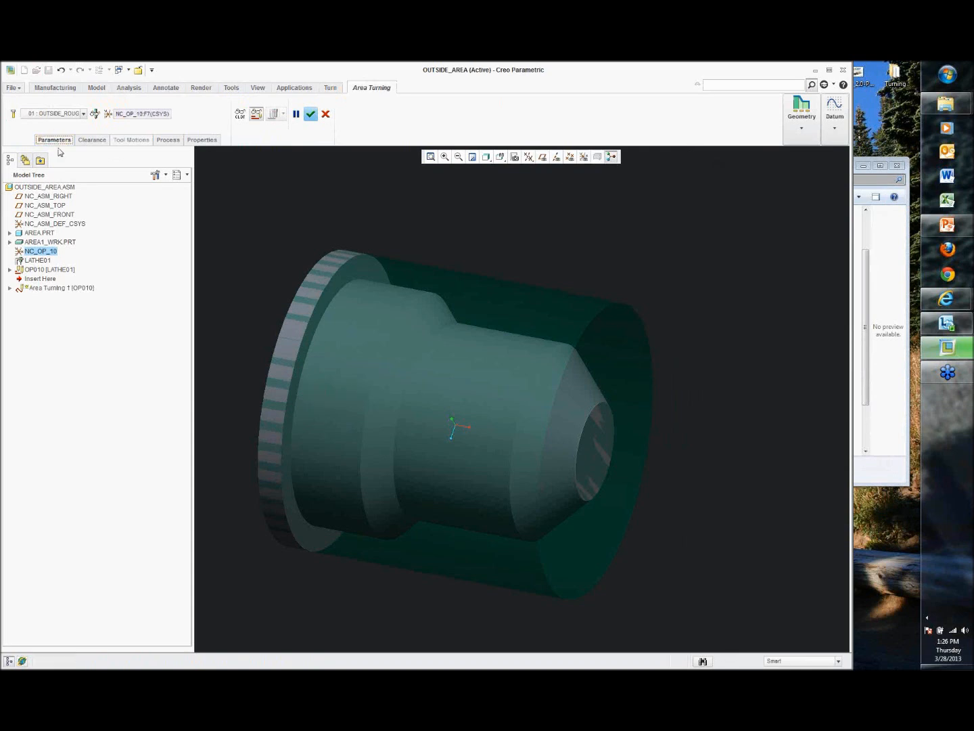
{"action": "left_click", "coordinate": [130, 163]}
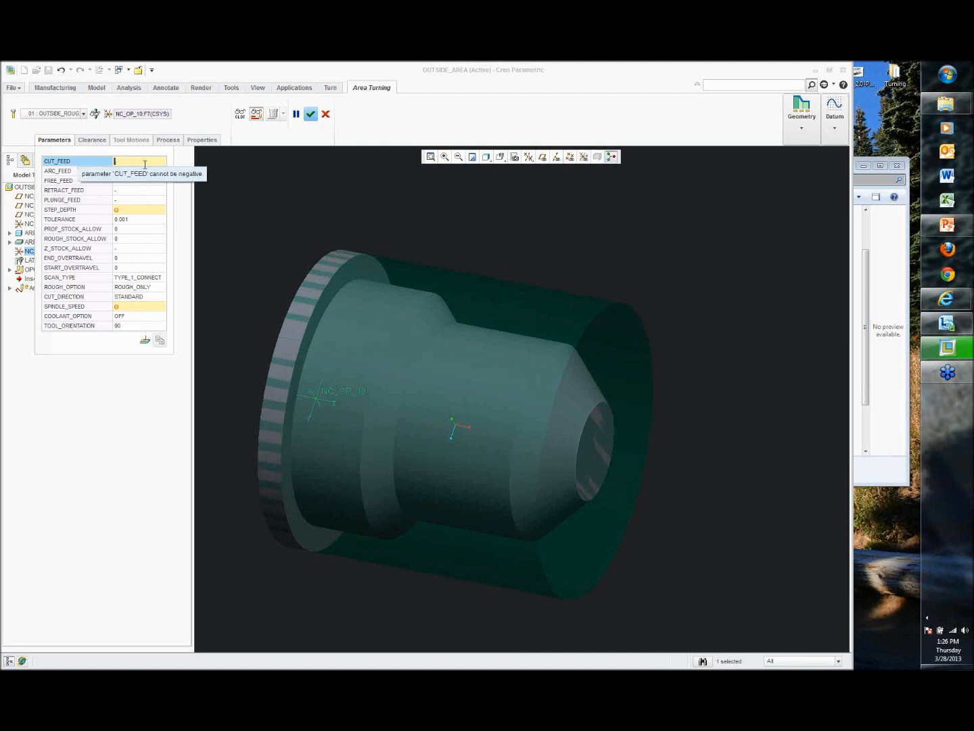
{"action": "type", "text": "50"}
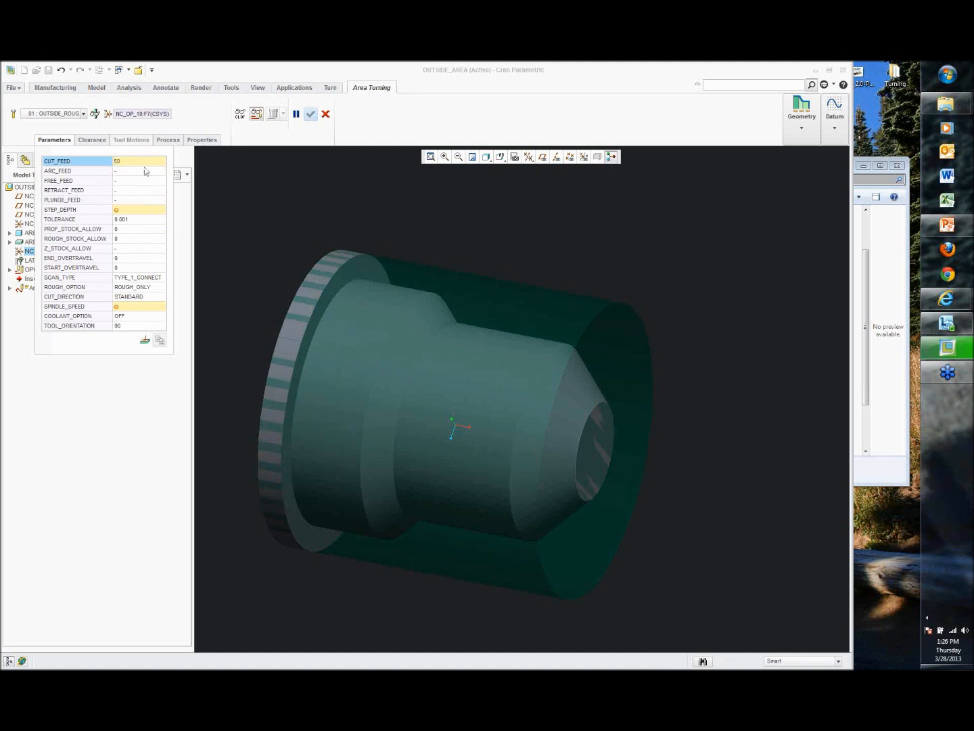
{"action": "left_click", "coordinate": [147, 210]}
{"action": "type", "text": "0.1"}
{"action": "left_click", "coordinate": [150, 310]}
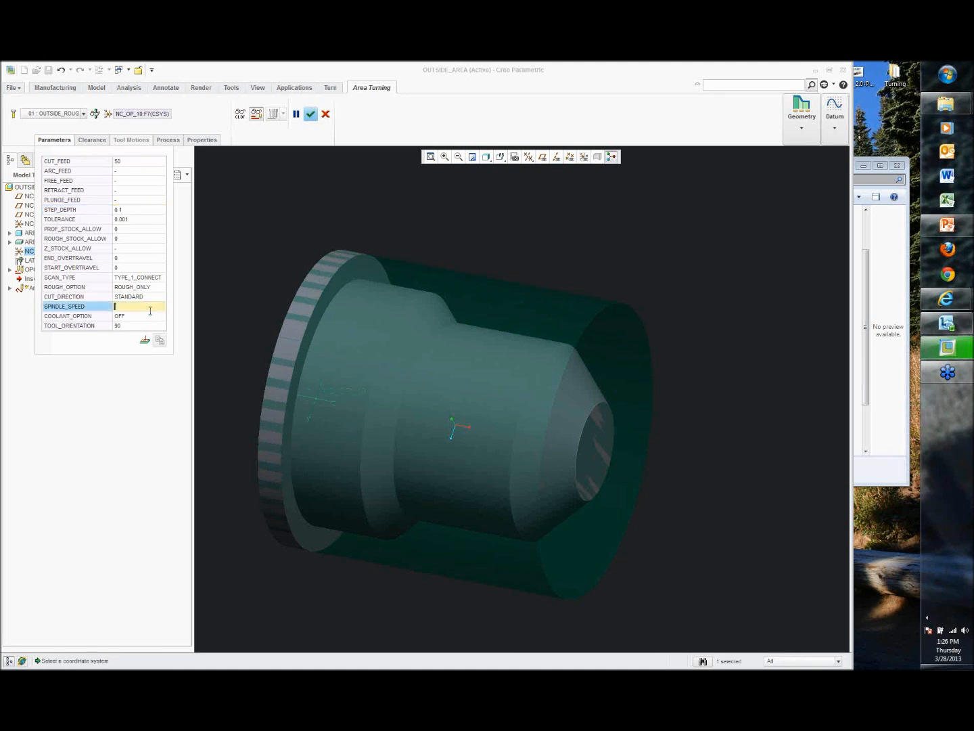
{"action": "type", "text": "500"}
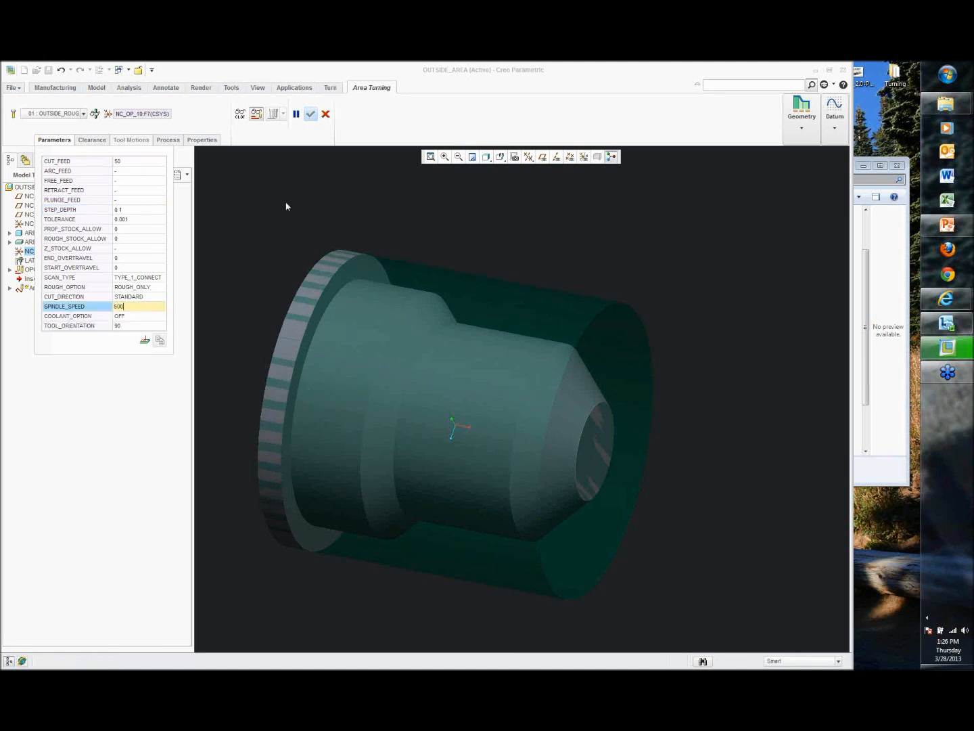
{"action": "left_click", "coordinate": [248, 191]}
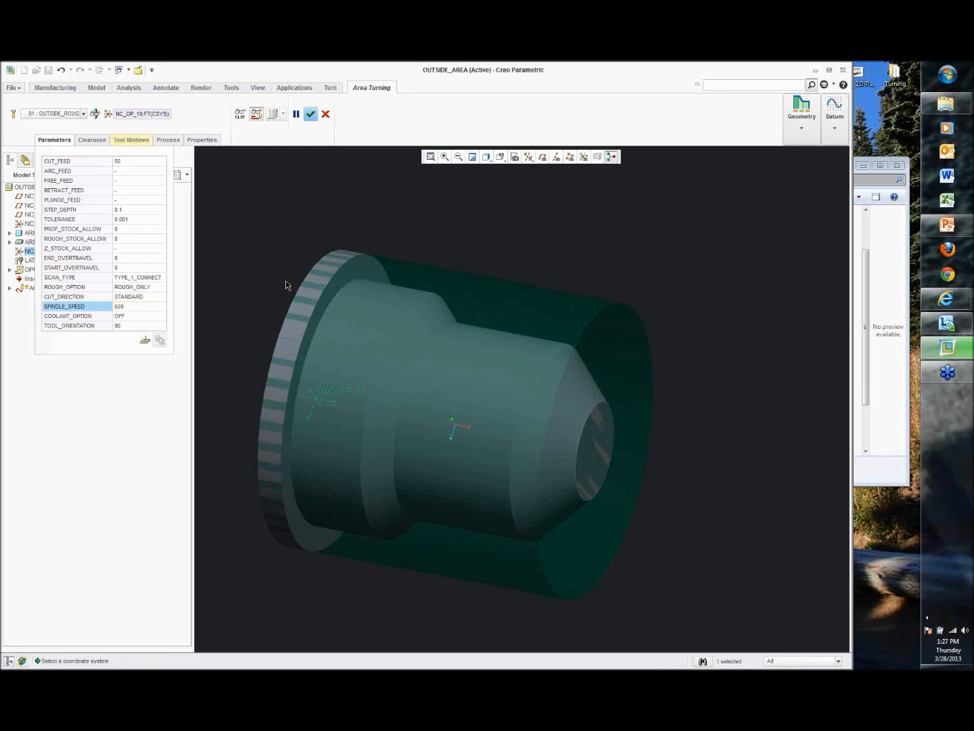
Step: Add an Area Turning Cut tool motion and create its turn profile from the part's nose and shoulder surfaces
{"action": "left_click", "coordinate": [133, 140]}
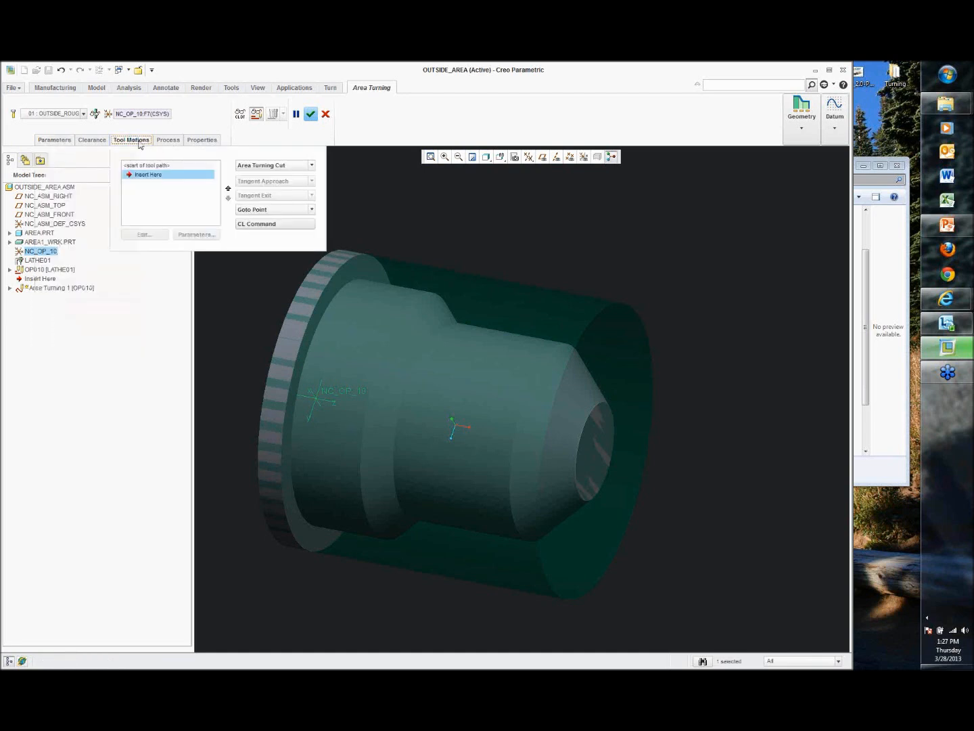
{"action": "left_click", "coordinate": [268, 165]}
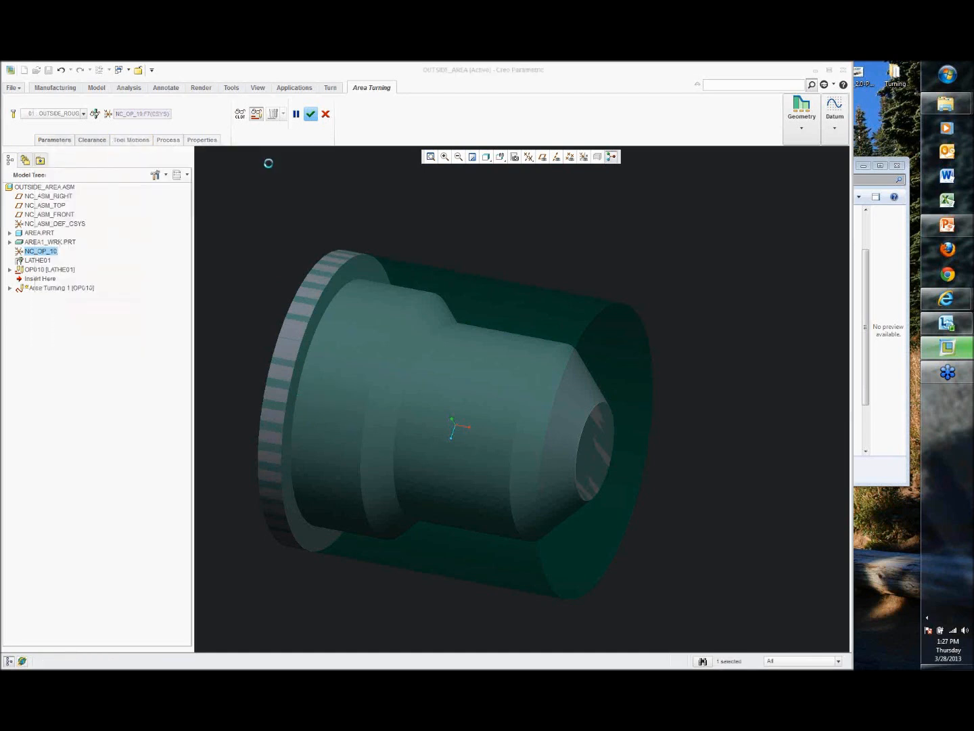
{"action": "left_click", "coordinate": [802, 129]}
{"action": "left_click", "coordinate": [797, 155]}
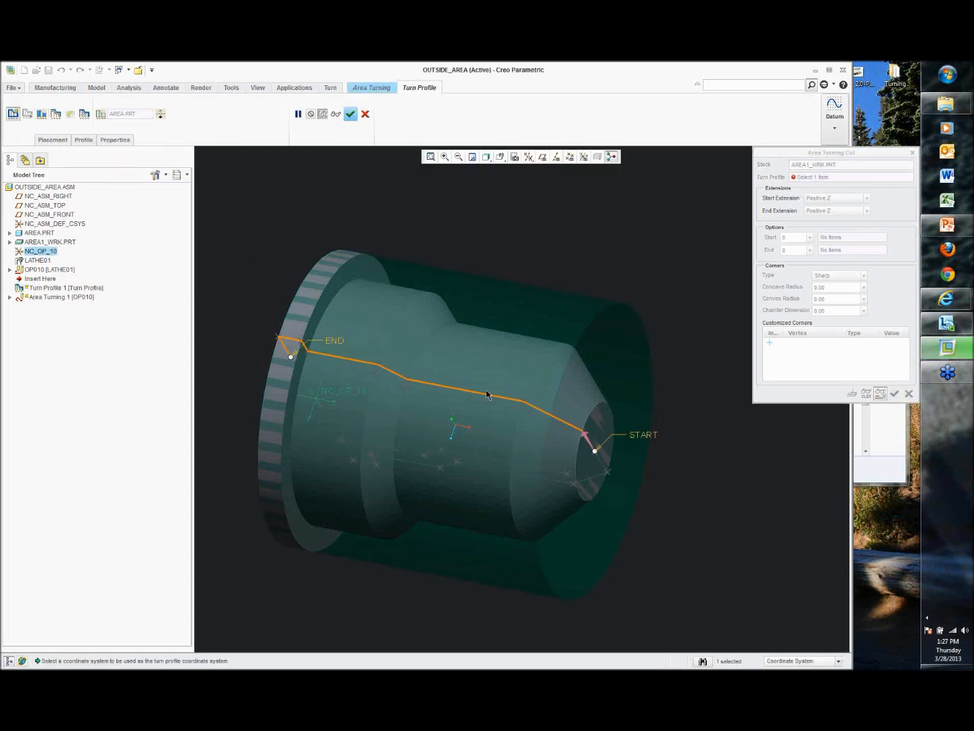
{"action": "left_click", "coordinate": [42, 114]}
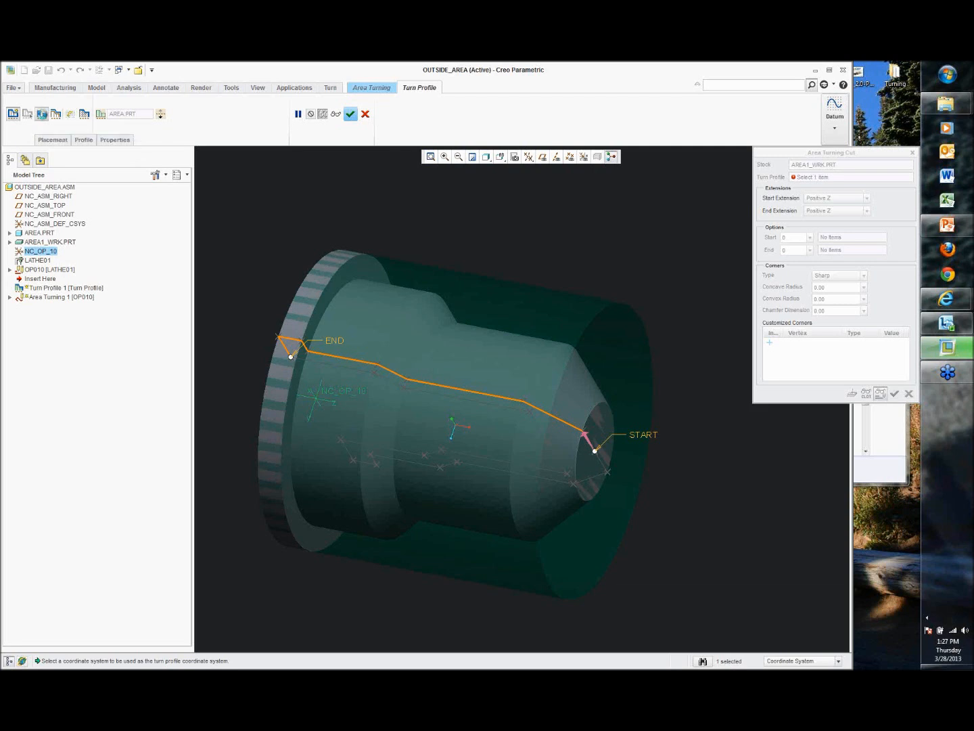
{"action": "left_click", "coordinate": [589, 403]}
{"action": "left_click", "coordinate": [347, 277]}
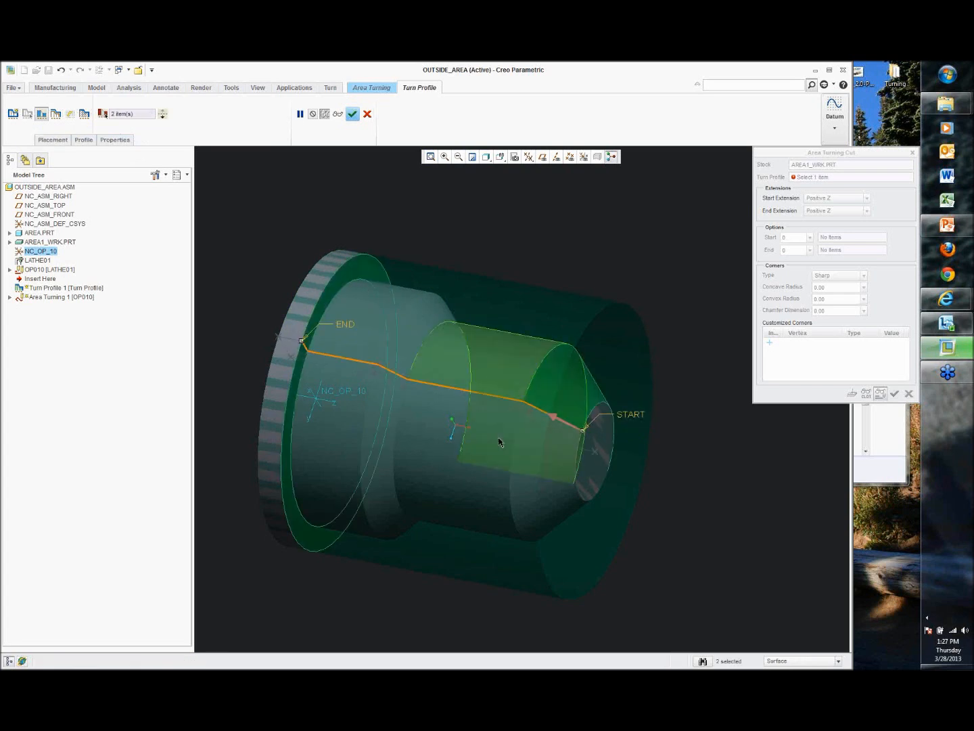
{"action": "middle_click_drag", "start_coordinate": [564, 414], "coordinate": [552, 350]}
{"action": "middle_click_drag", "start_coordinate": [425, 321], "coordinate": [311, 319]}
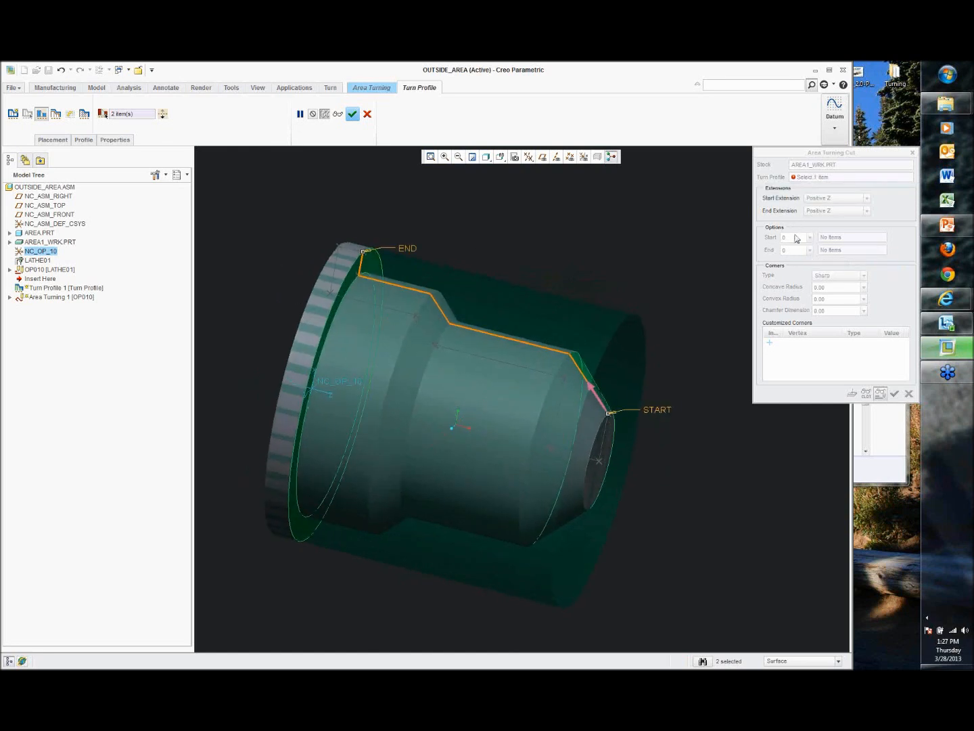
{"action": "left_click", "coordinate": [352, 113]}
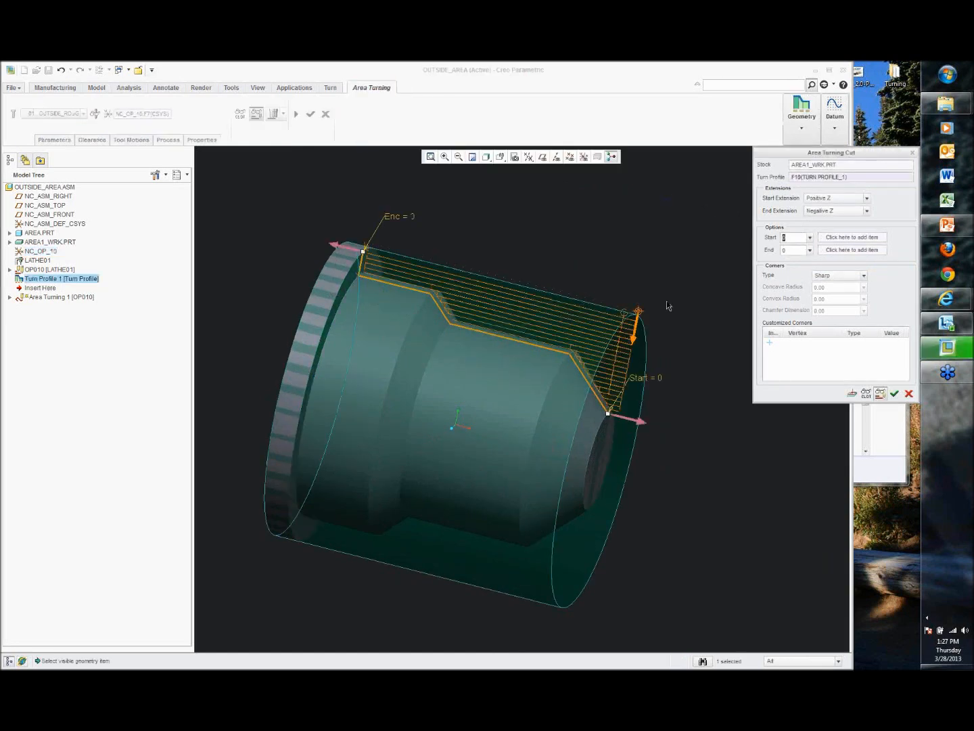
Step: Set the cut's start option offset to -0.5
{"action": "middle_click_drag", "start_coordinate": [611, 306], "coordinate": [650, 358]}
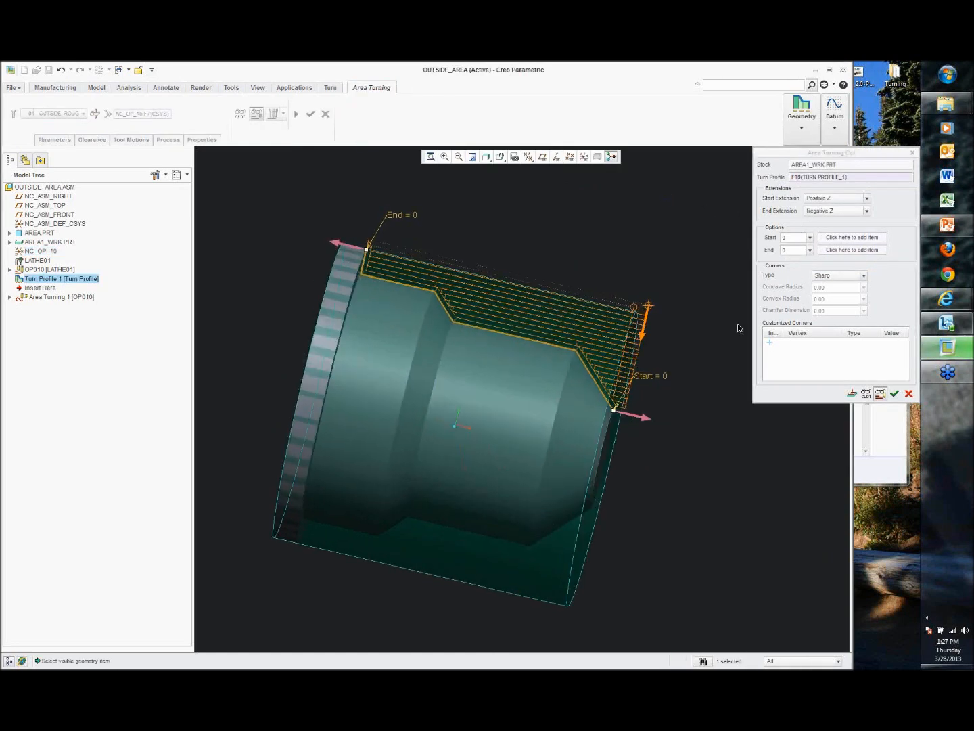
{"action": "left_click", "coordinate": [800, 240]}
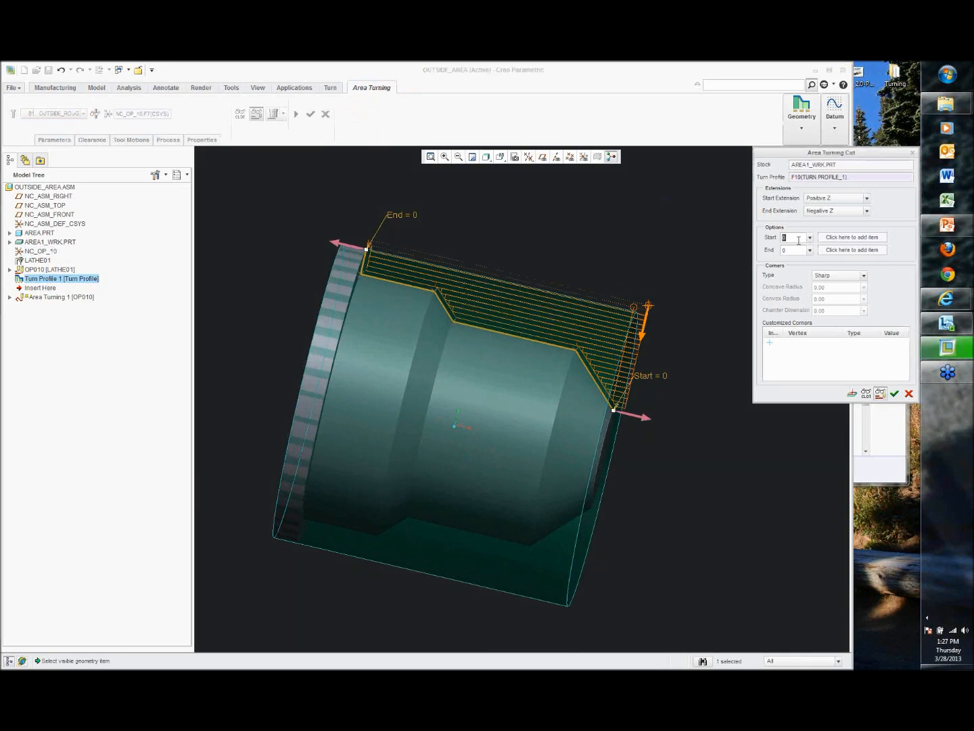
{"action": "type", "text": "-0.5"}
{"action": "key", "text": "Return"}
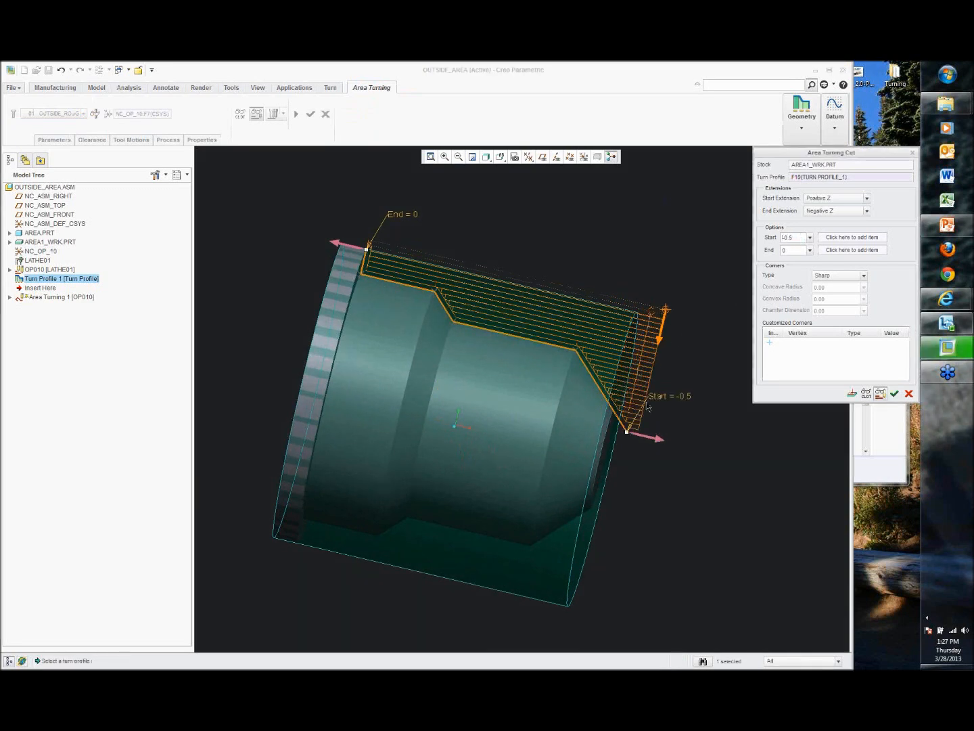
{"action": "middle_click_drag", "start_coordinate": [692, 435], "coordinate": [717, 406]}
Step: Reset the cut's start option offset to 0
{"action": "left_click", "coordinate": [800, 240]}
{"action": "double_click", "coordinate": [801, 241]}
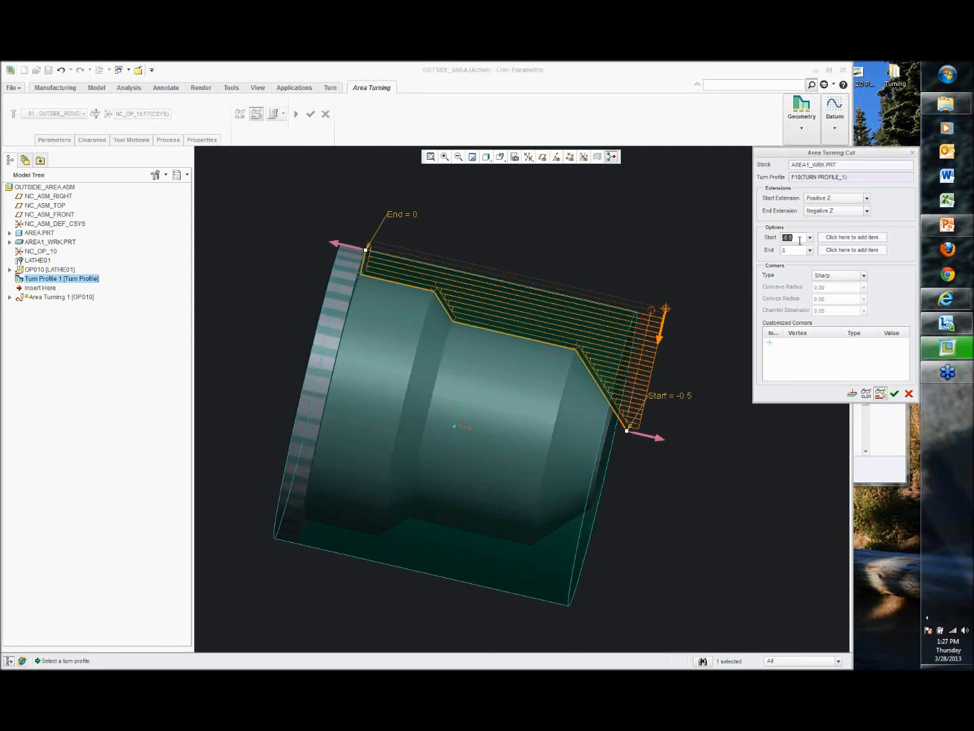
{"action": "type", "text": "0"}
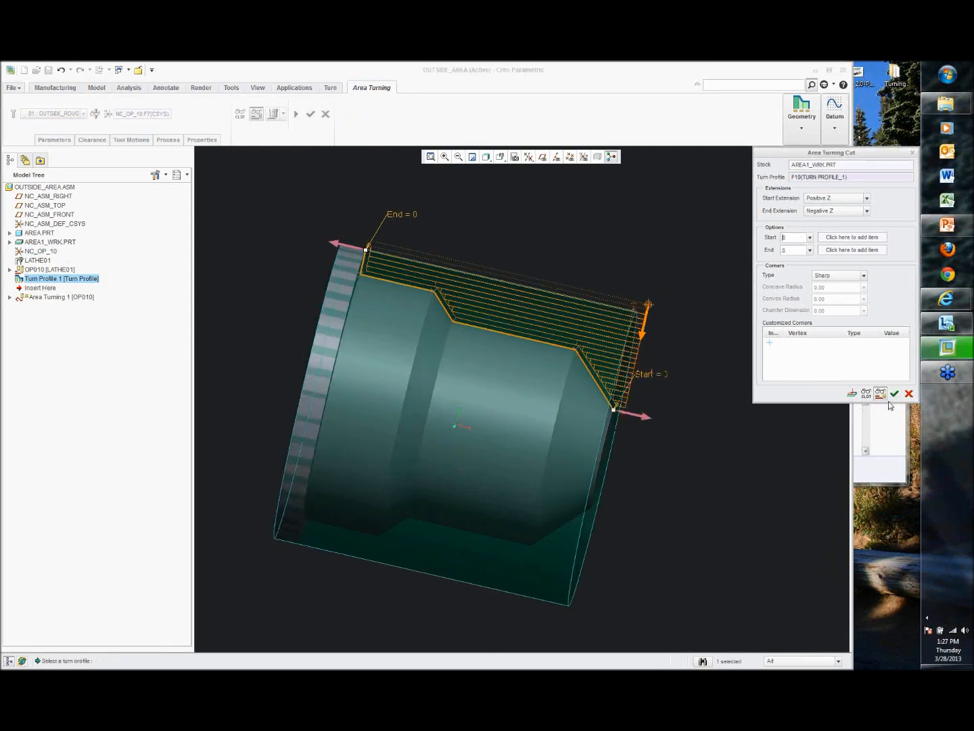
Step: Confirm the Area Turning Cut and close the program's error report
{"action": "left_click", "coordinate": [895, 394]}
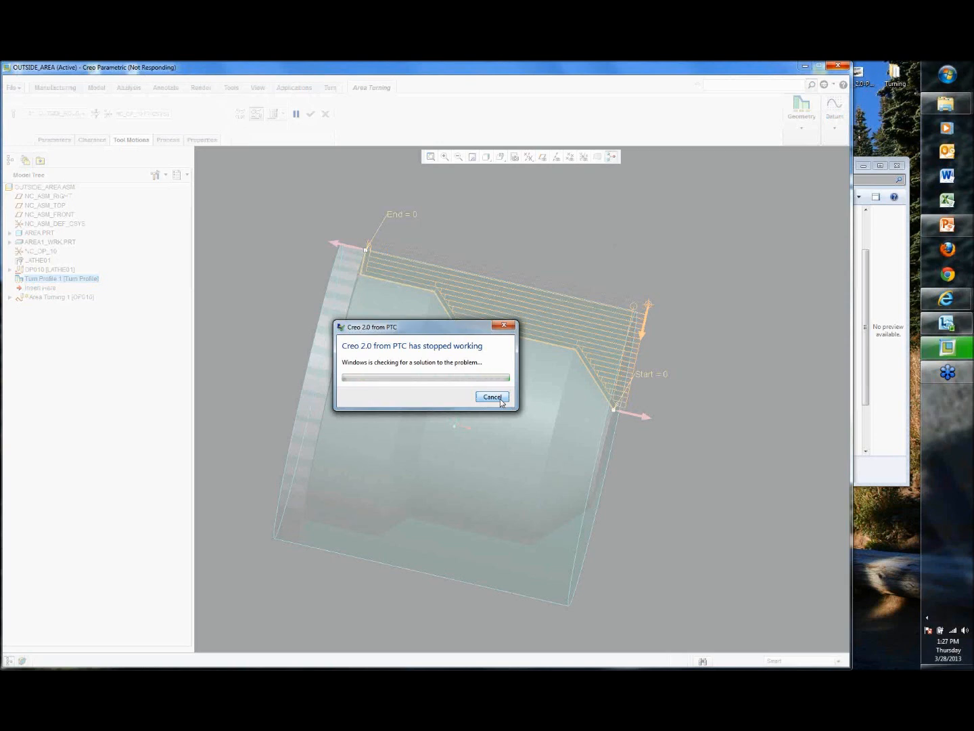
{"action": "left_click", "coordinate": [500, 399]}
{"action": "left_click", "coordinate": [498, 399]}
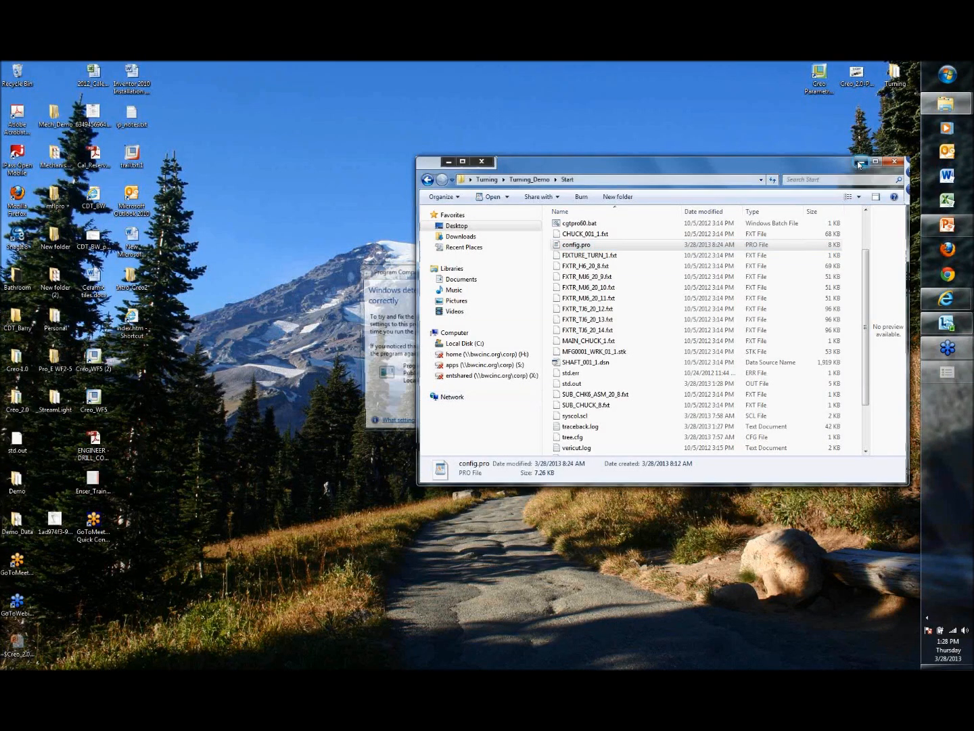
Step: Close the Windows compatibility notice and continue with a fresh Creo session without retrieving data
{"action": "left_click", "coordinate": [862, 166]}
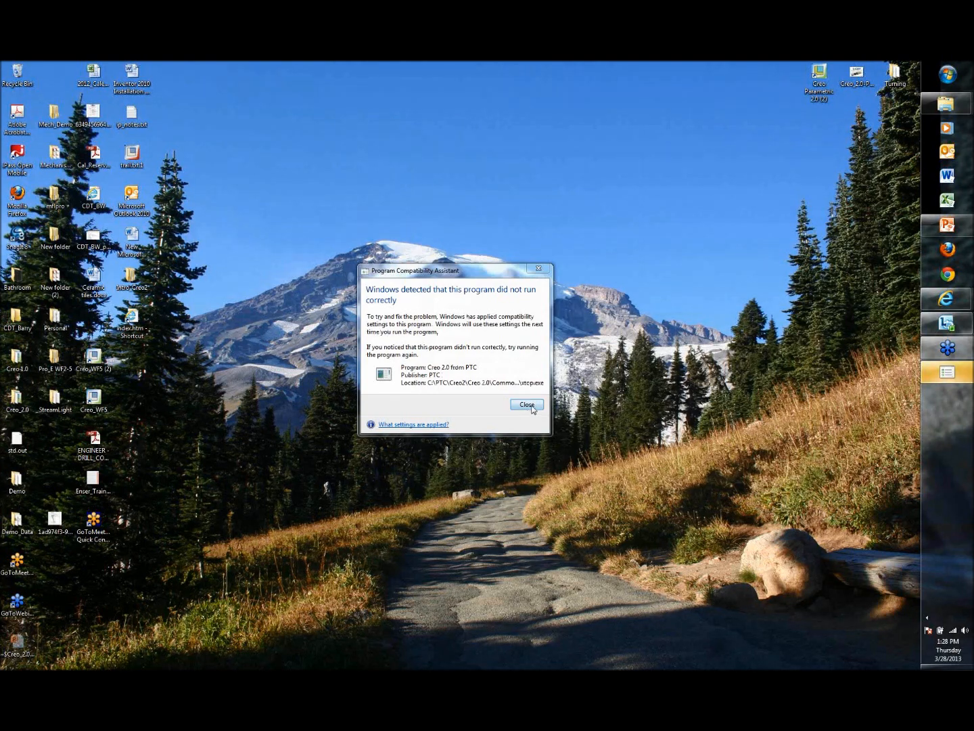
{"action": "left_click", "coordinate": [532, 405]}
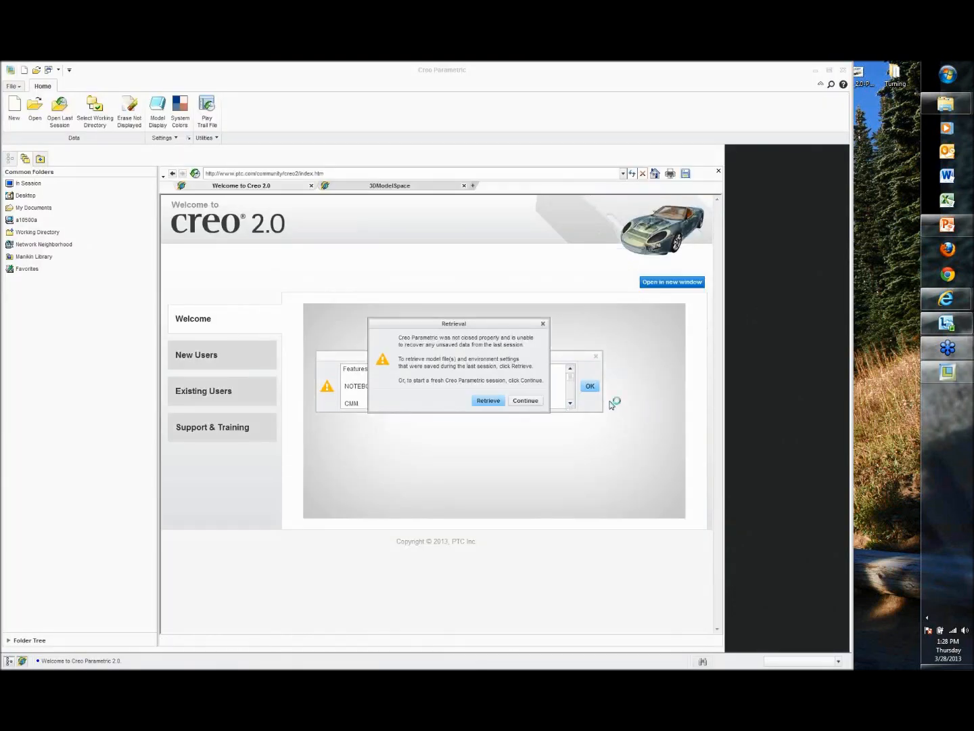
{"action": "left_click", "coordinate": [529, 404]}
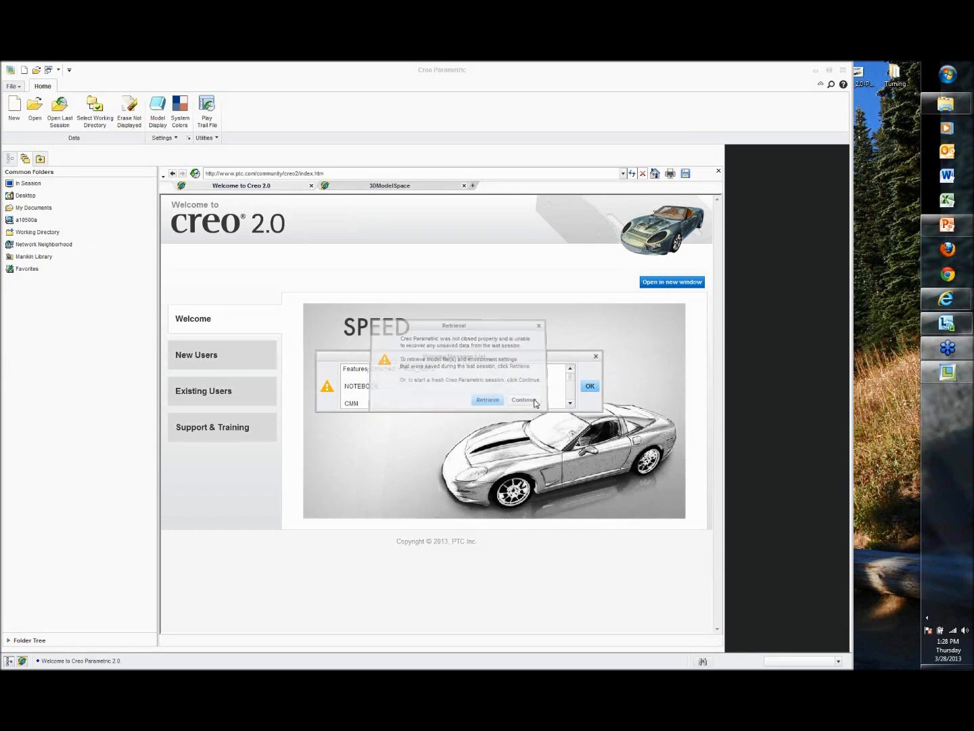
{"action": "left_click", "coordinate": [589, 387]}
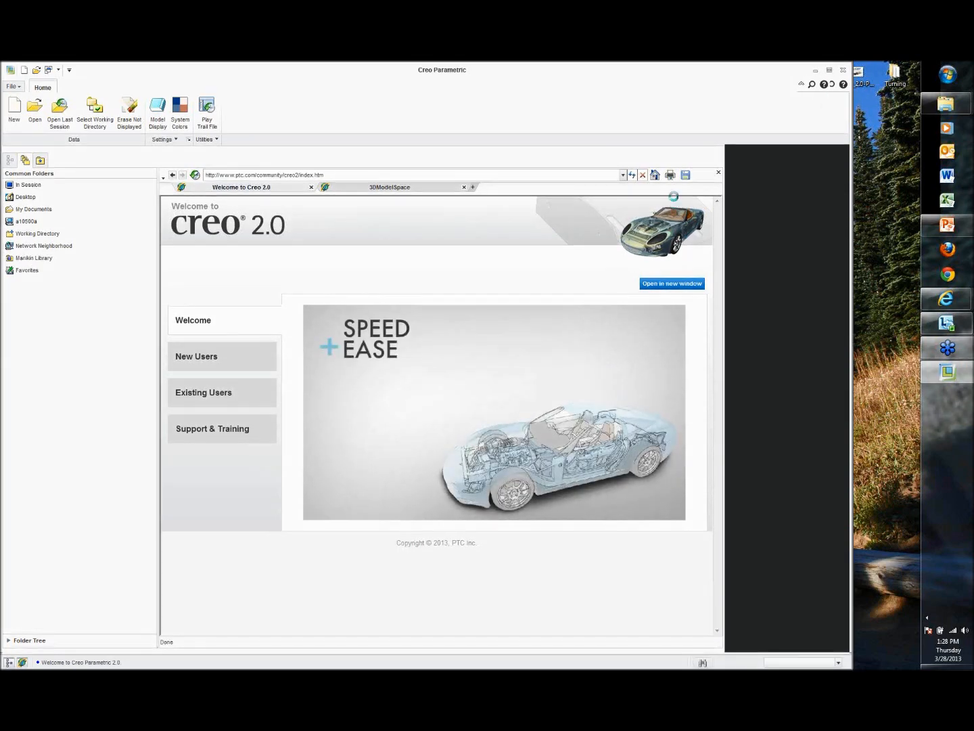
{"action": "left_click", "coordinate": [727, 148]}
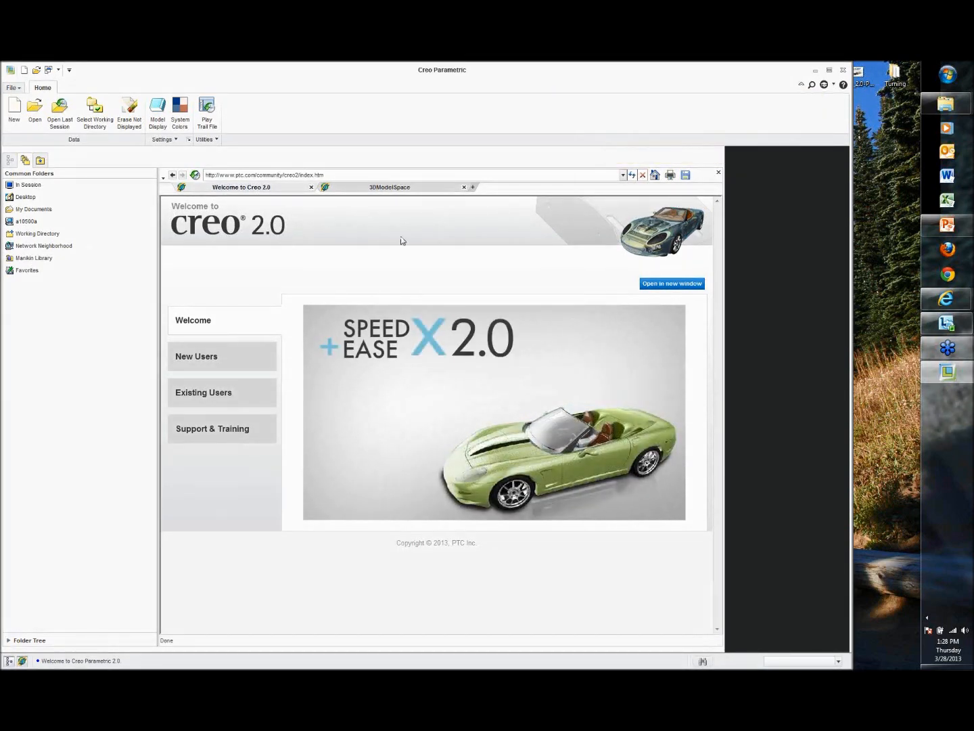
Step: Set the Proj1118_Outside_Area folder as the working directory and open the outside_area.asm assembly
{"action": "left_click", "coordinate": [19, 641]}
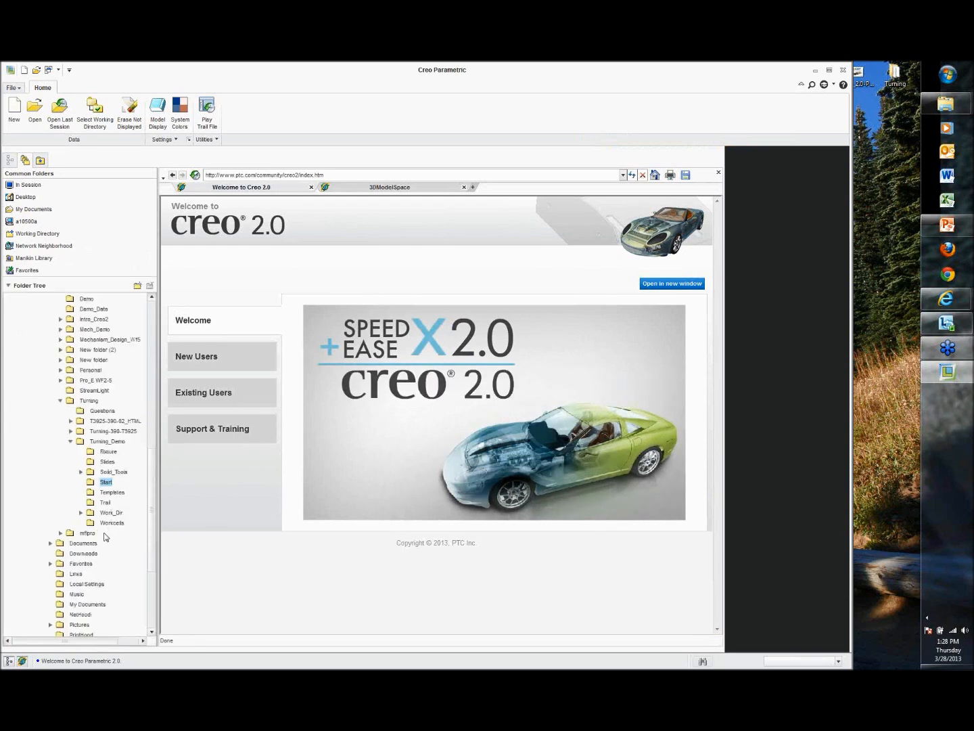
{"action": "scroll", "coordinate": [103, 527], "scroll_direction": "down", "scroll_amount": 1}
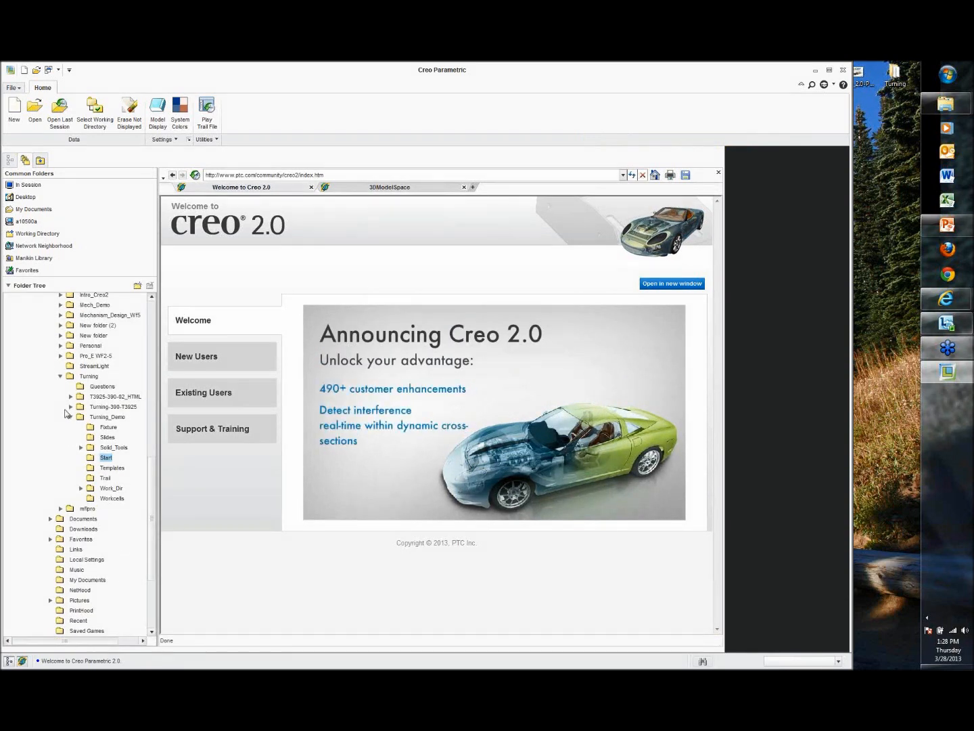
{"action": "left_click", "coordinate": [71, 418]}
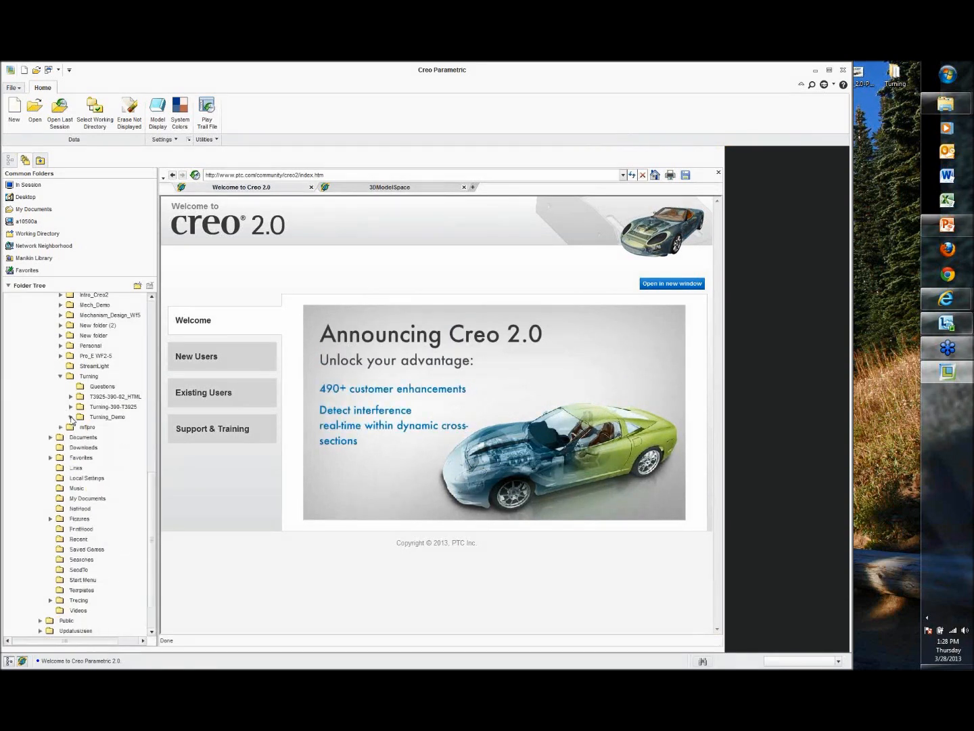
{"action": "left_click", "coordinate": [71, 417]}
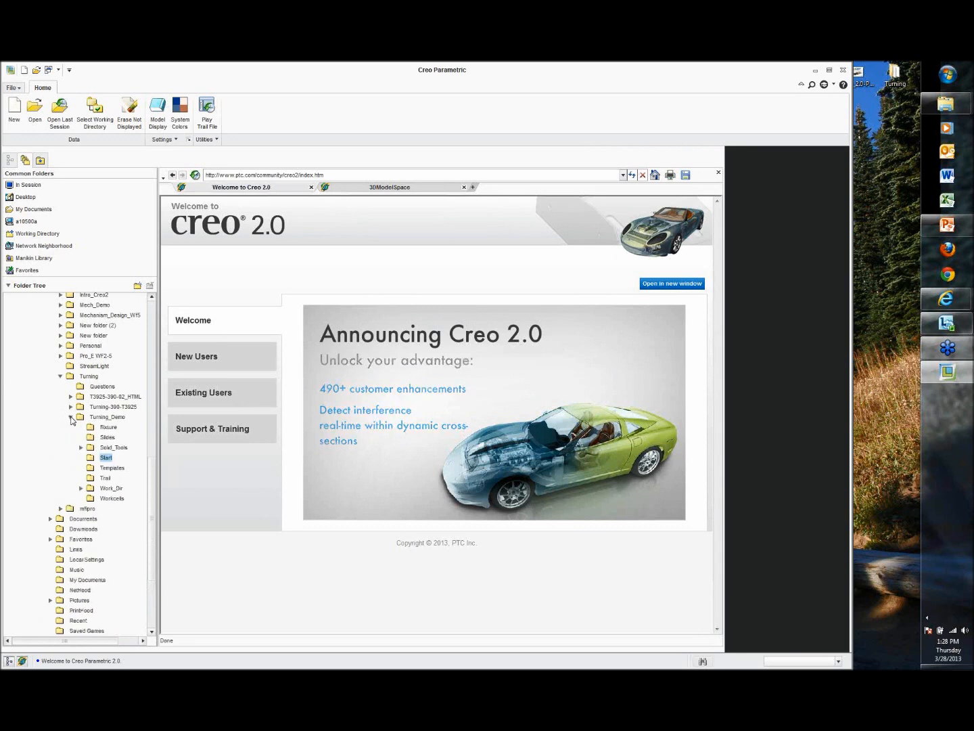
{"action": "scroll", "coordinate": [73, 421], "scroll_direction": "down", "scroll_amount": 1}
{"action": "left_click", "coordinate": [112, 465]}
{"action": "left_click", "coordinate": [127, 447]}
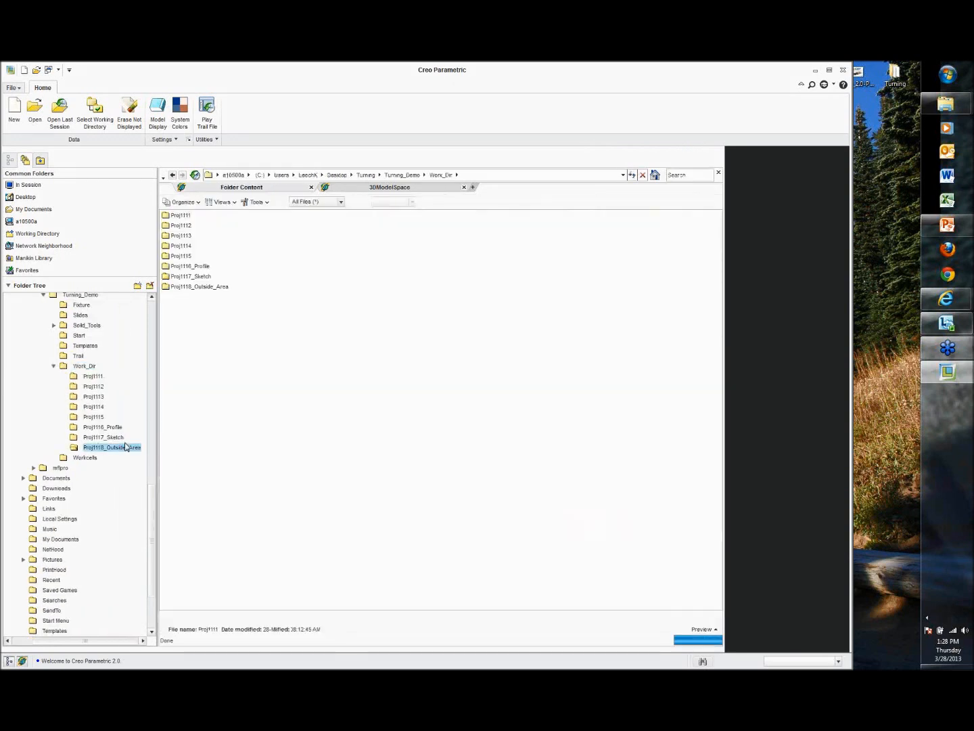
{"action": "right_click", "coordinate": [127, 447]}
{"action": "left_click", "coordinate": [171, 506]}
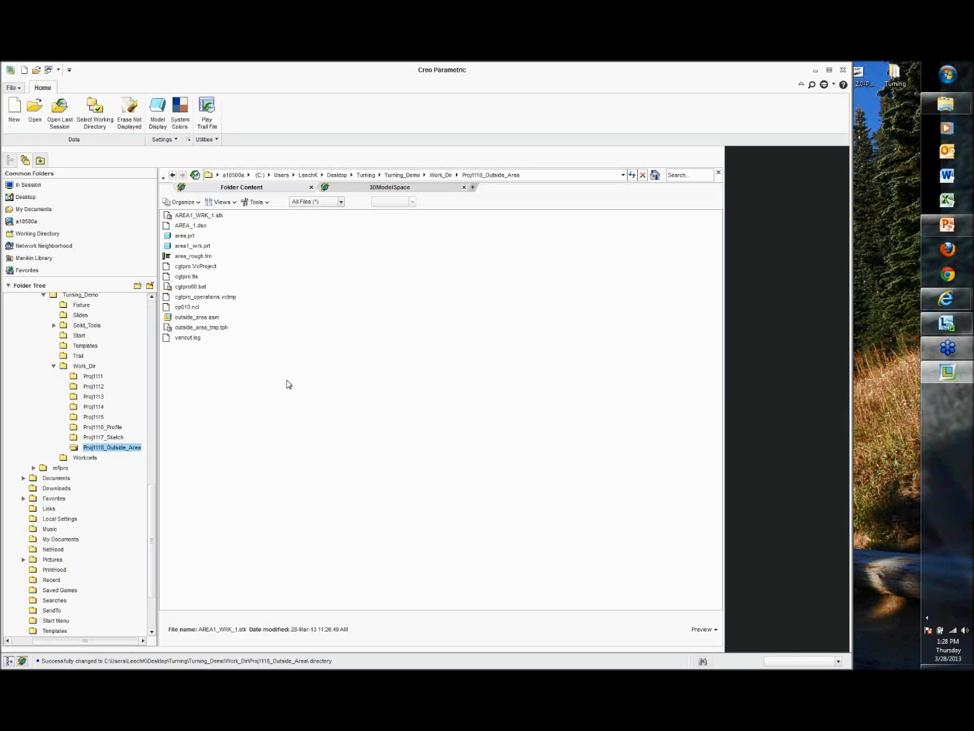
{"action": "double_click", "coordinate": [207, 317]}
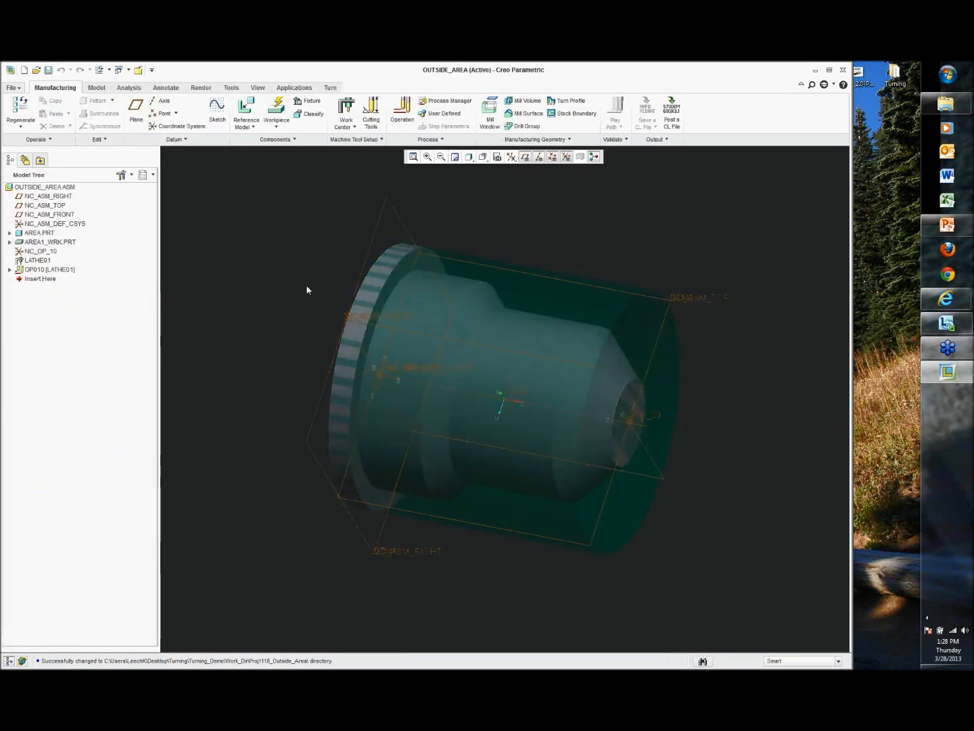
{"action": "middle_click_drag", "start_coordinate": [307, 289], "coordinate": [286, 268]}
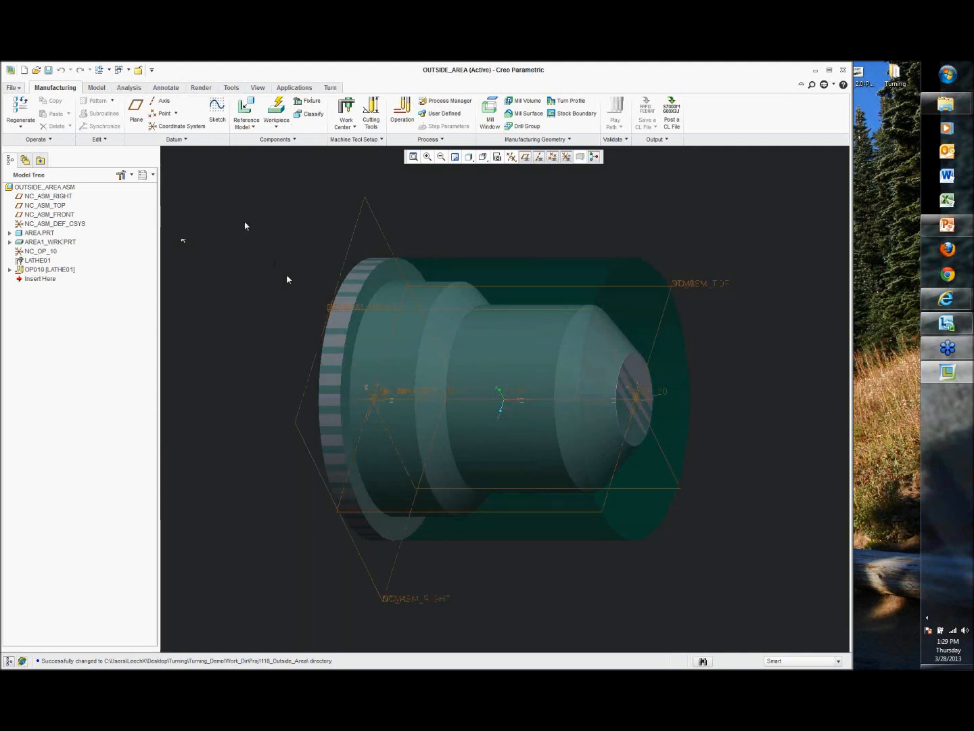
Step: Start a new Area Turning sequence using the OUTSIDE_ROUGH tool
{"action": "left_click", "coordinate": [333, 87]}
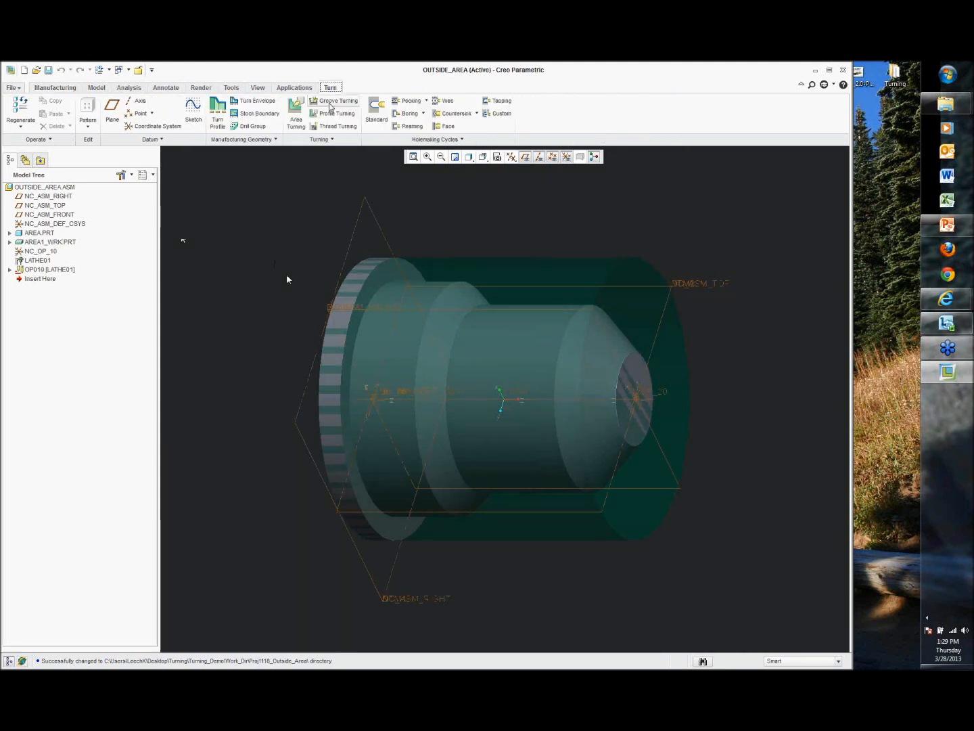
{"action": "left_click", "coordinate": [296, 108]}
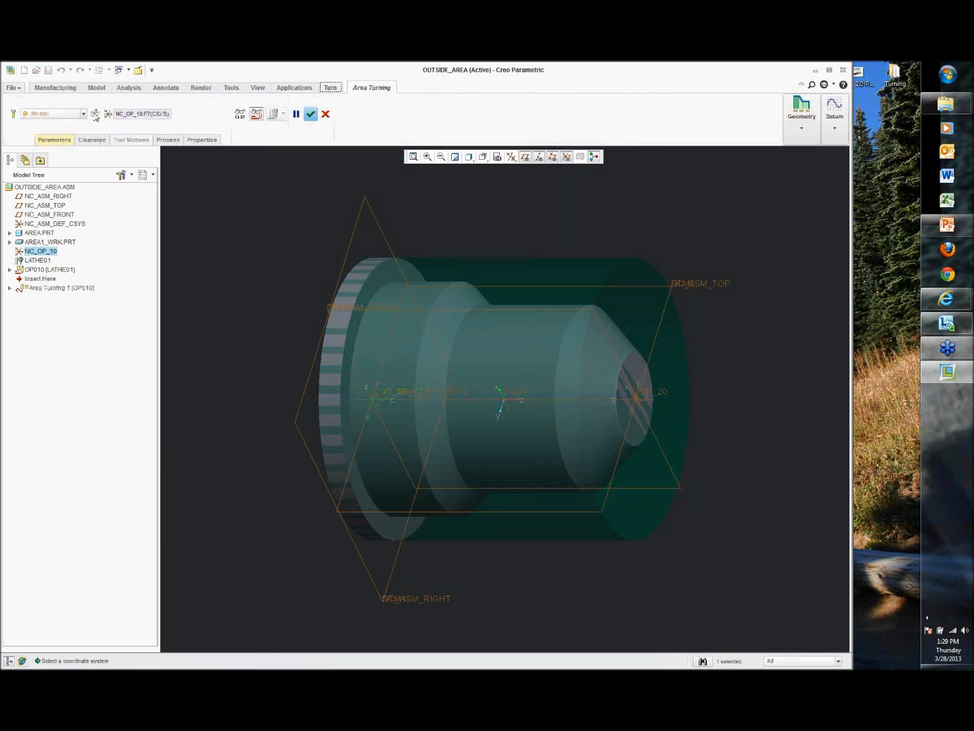
{"action": "left_click", "coordinate": [12, 113]}
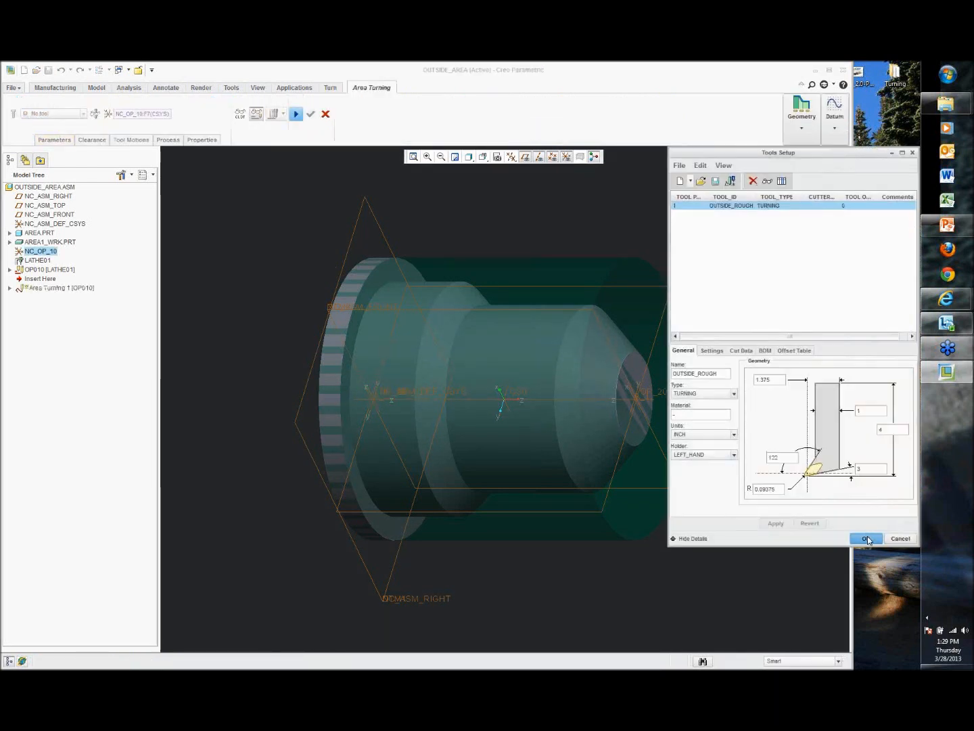
{"action": "left_click", "coordinate": [867, 537]}
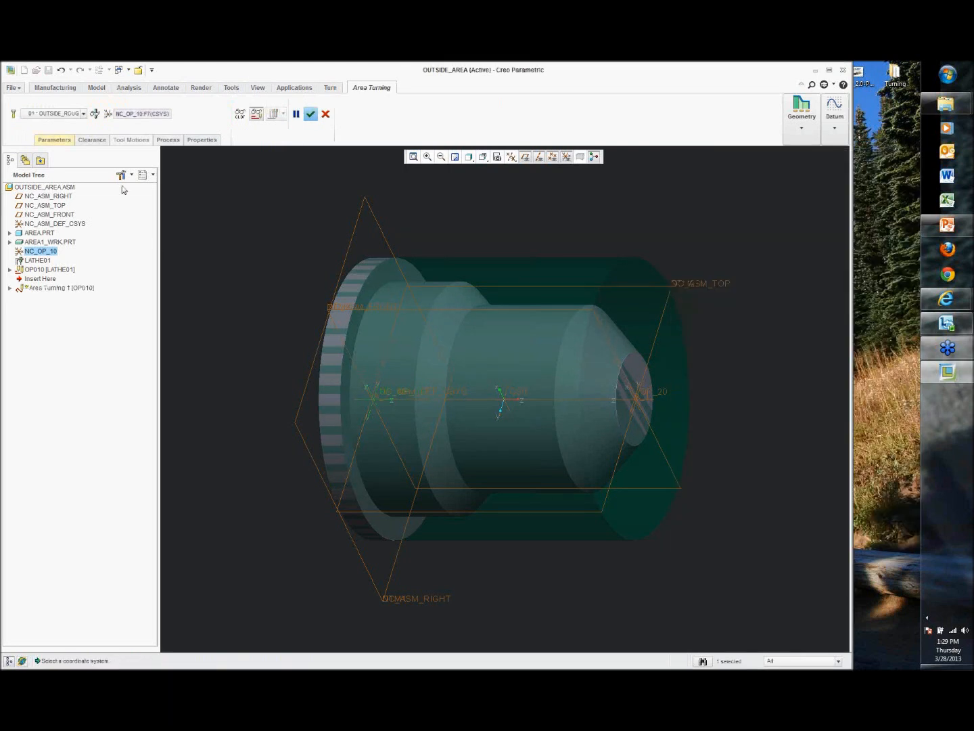
Step: Set the sequence's CUT_FEED to 50, STEP_DEPTH to 0.1 and SPINDLE_SPEED to 500
{"action": "left_click", "coordinate": [64, 141]}
{"action": "left_click", "coordinate": [139, 161]}
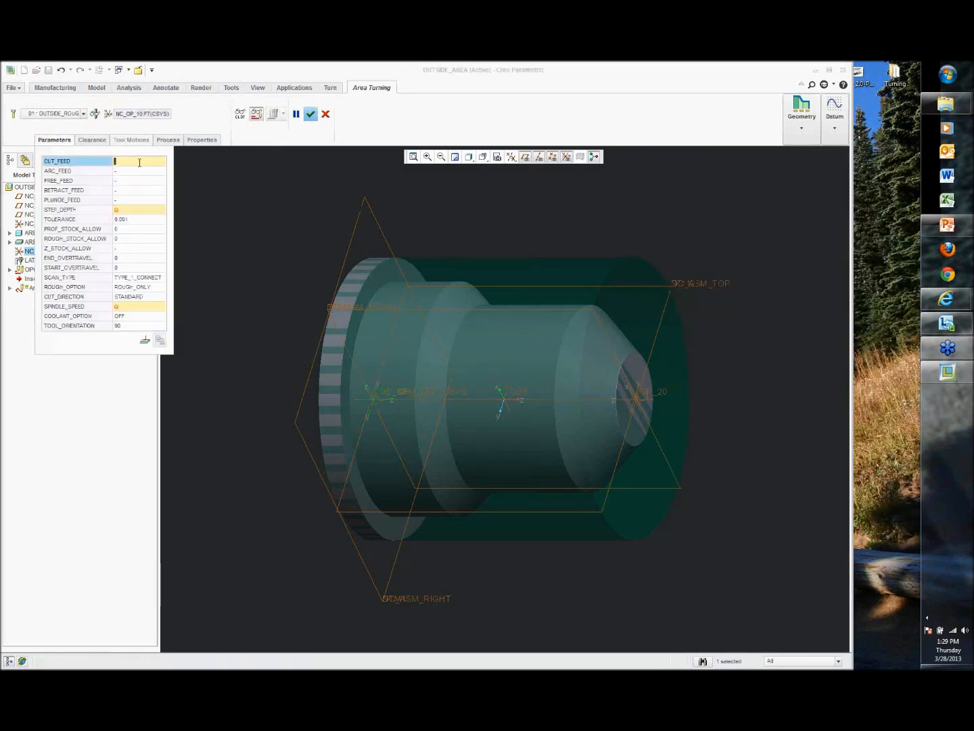
{"action": "type", "text": "50"}
{"action": "left_click", "coordinate": [146, 210]}
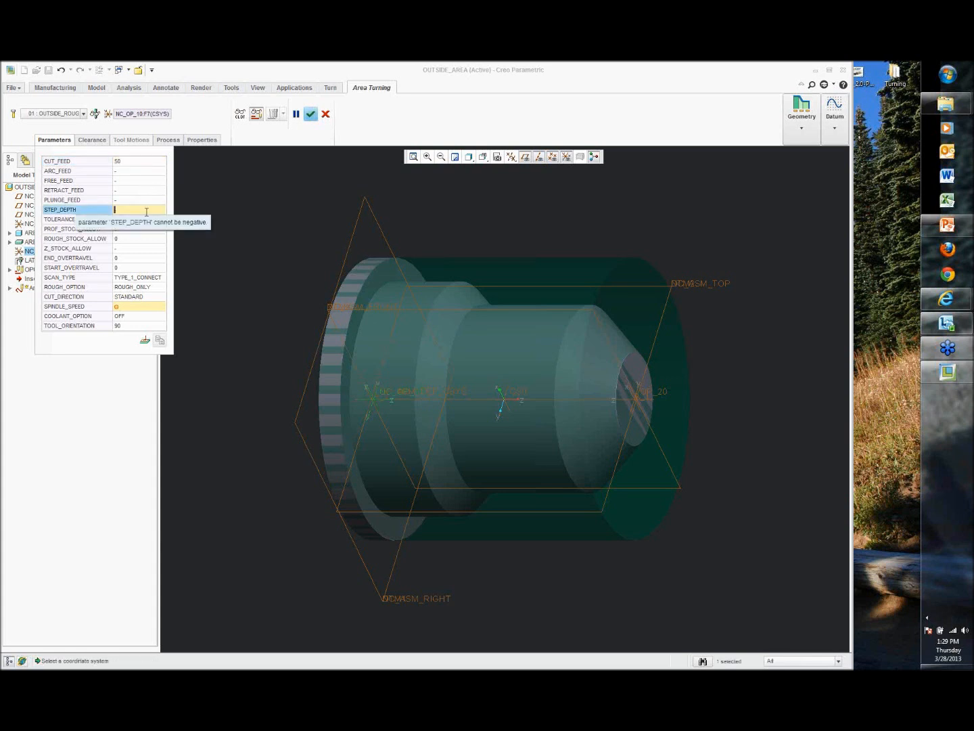
{"action": "left_click", "coordinate": [143, 306]}
{"action": "type", "text": "500"}
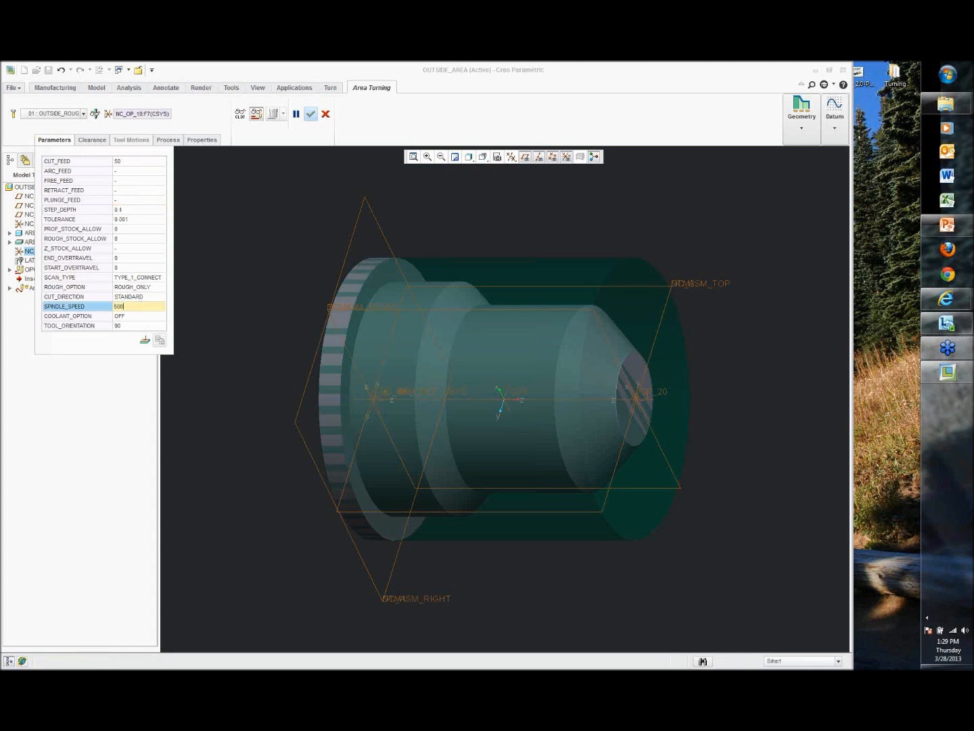
Step: Add an Area Turning Cut tool motion and begin defining a new turn profile for it
{"action": "left_click", "coordinate": [137, 140]}
{"action": "left_click", "coordinate": [260, 165]}
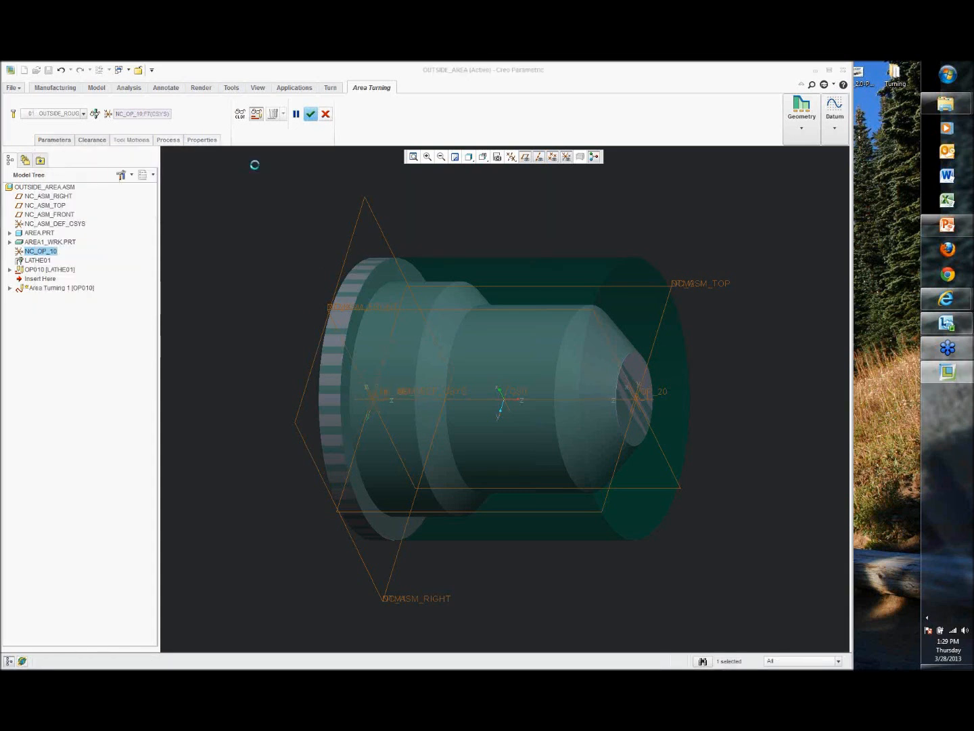
{"action": "left_click", "coordinate": [802, 134]}
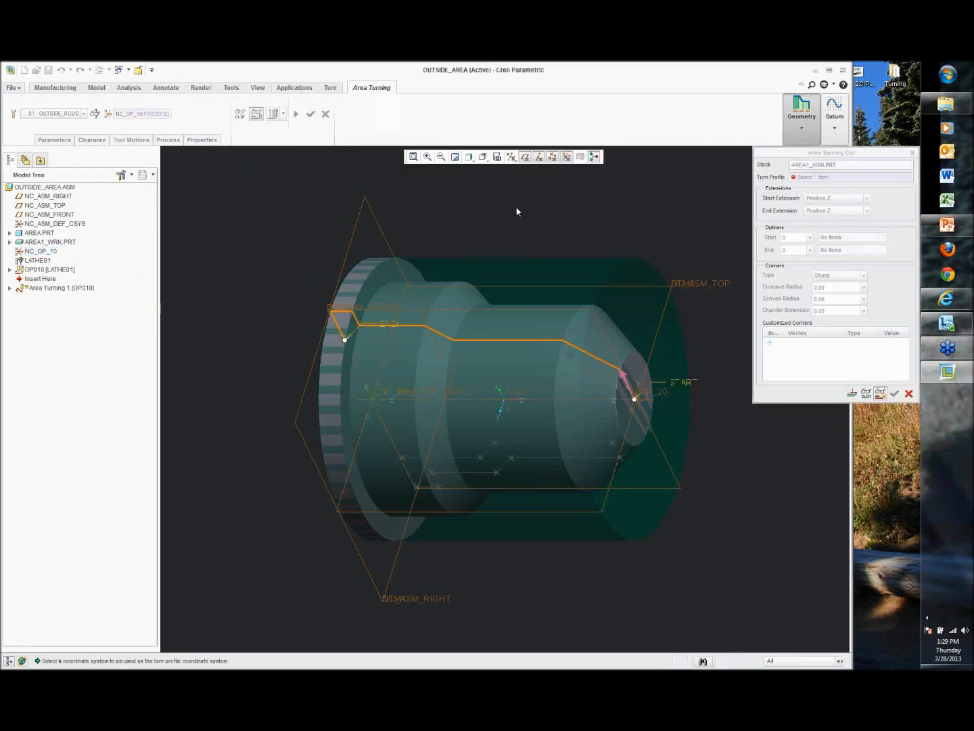
Step: Create the turn profile from two selected surfaces of the part's outside diameter
{"action": "left_click", "coordinate": [41, 113]}
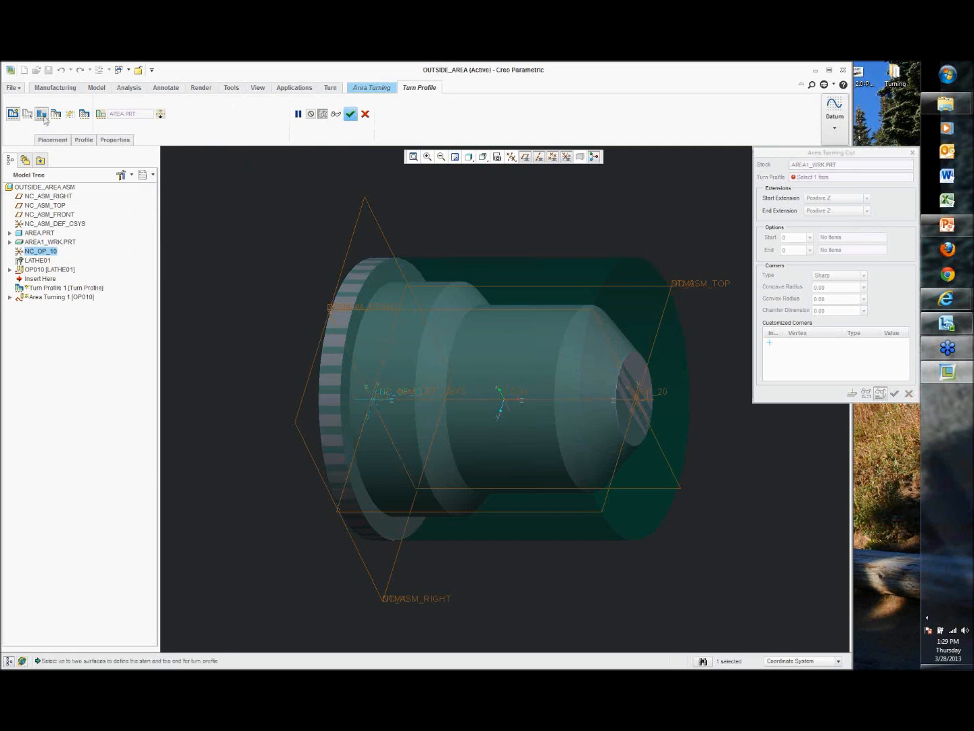
{"action": "left_click", "coordinate": [596, 366]}
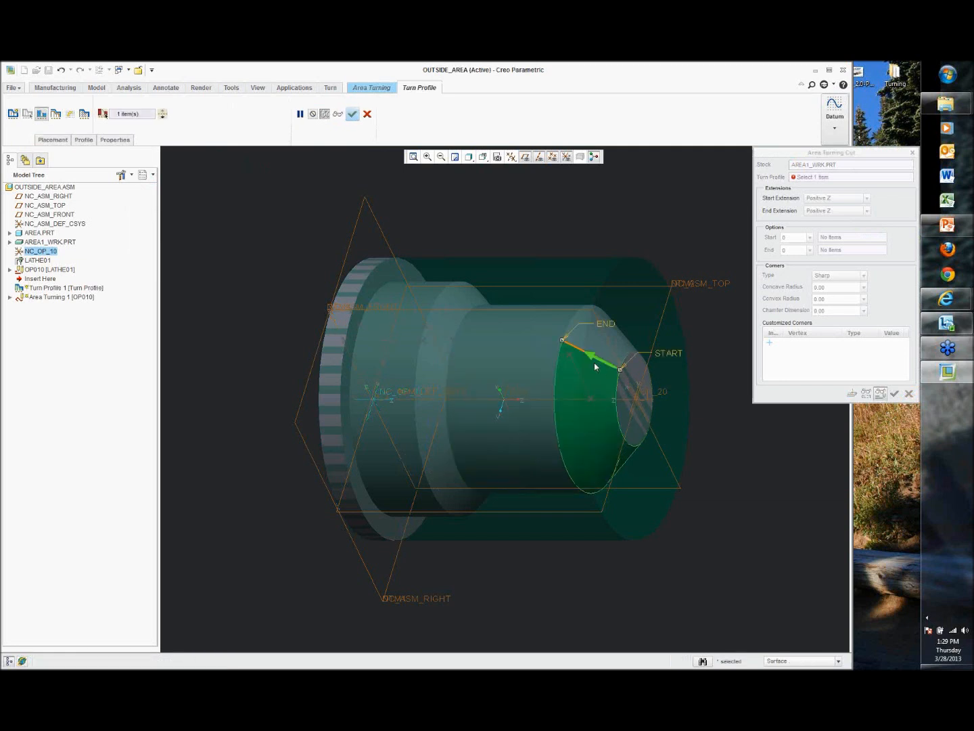
{"action": "left_click", "coordinate": [370, 288], "text": "ctrl"}
{"action": "mouse_move", "coordinate": [644, 275]}
{"action": "middle_mouse_down"}
{"action": "mouse_move", "coordinate": [671, 241]}
{"action": "mouse_move", "coordinate": [640, 224]}
{"action": "mouse_move", "coordinate": [633, 250]}
{"action": "mouse_move", "coordinate": [641, 252]}
{"action": "middle_mouse_up"}
{"action": "middle_click", "coordinate": [643, 251]}
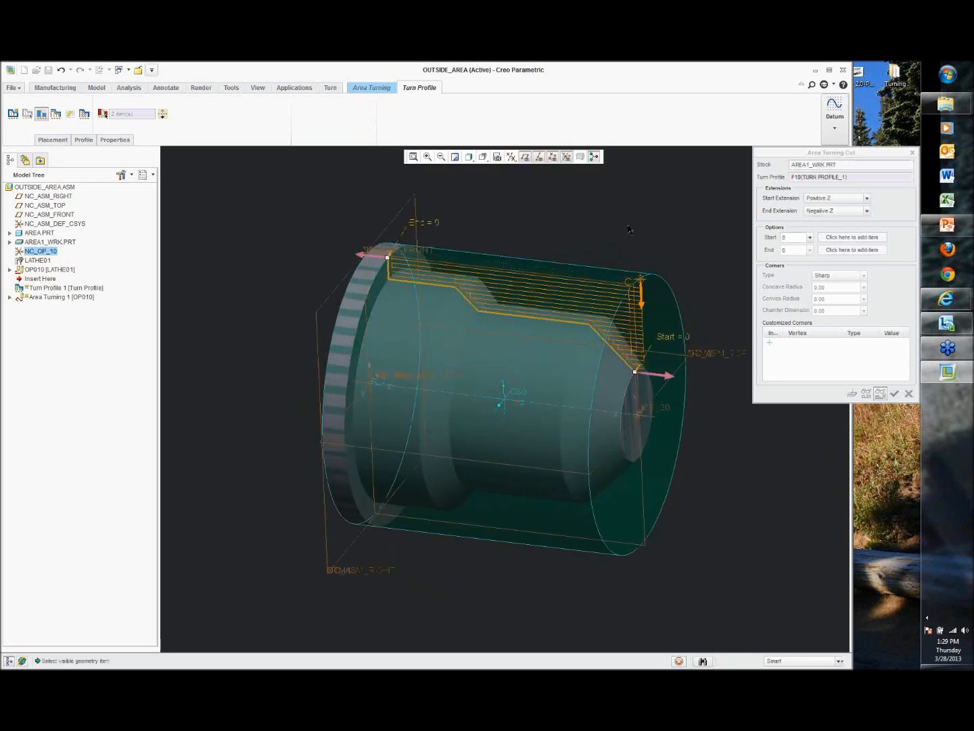
Step: Confirm the Area Turning Cut and complete the Area Turning sequence
{"action": "left_click", "coordinate": [895, 394]}
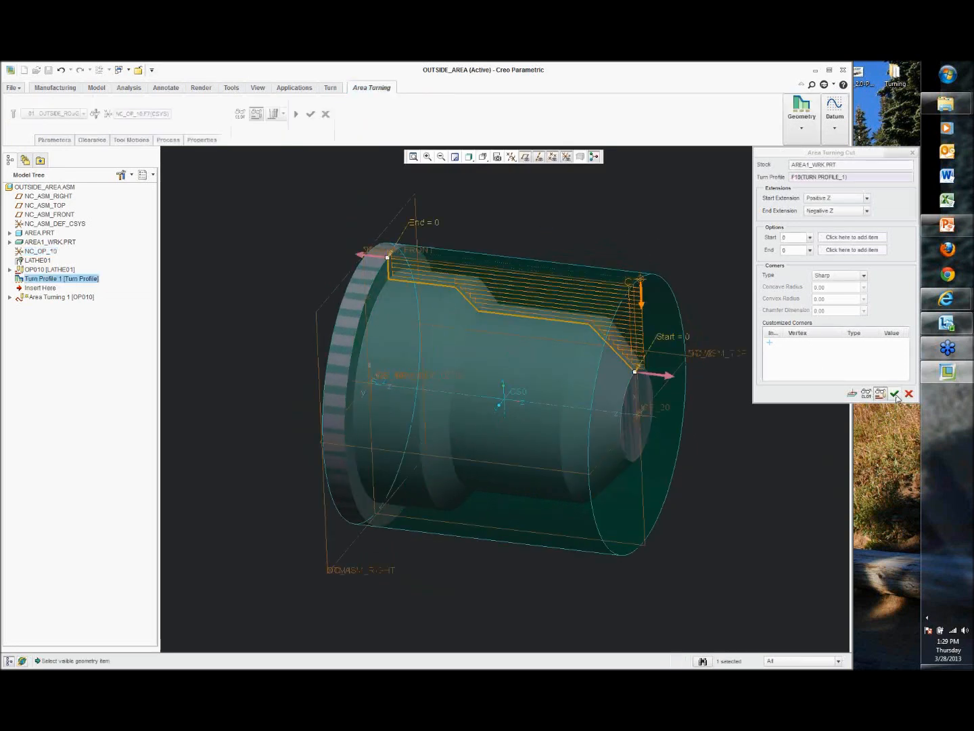
{"action": "middle_click_drag", "start_coordinate": [652, 223], "coordinate": [653, 193]}
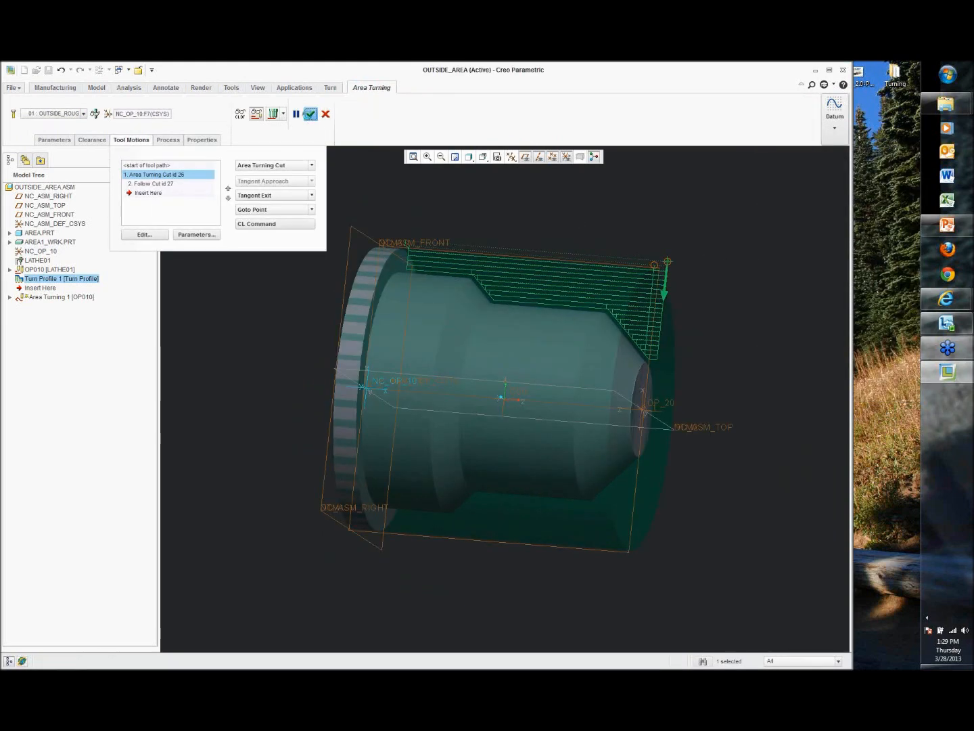
{"action": "left_click", "coordinate": [310, 114]}
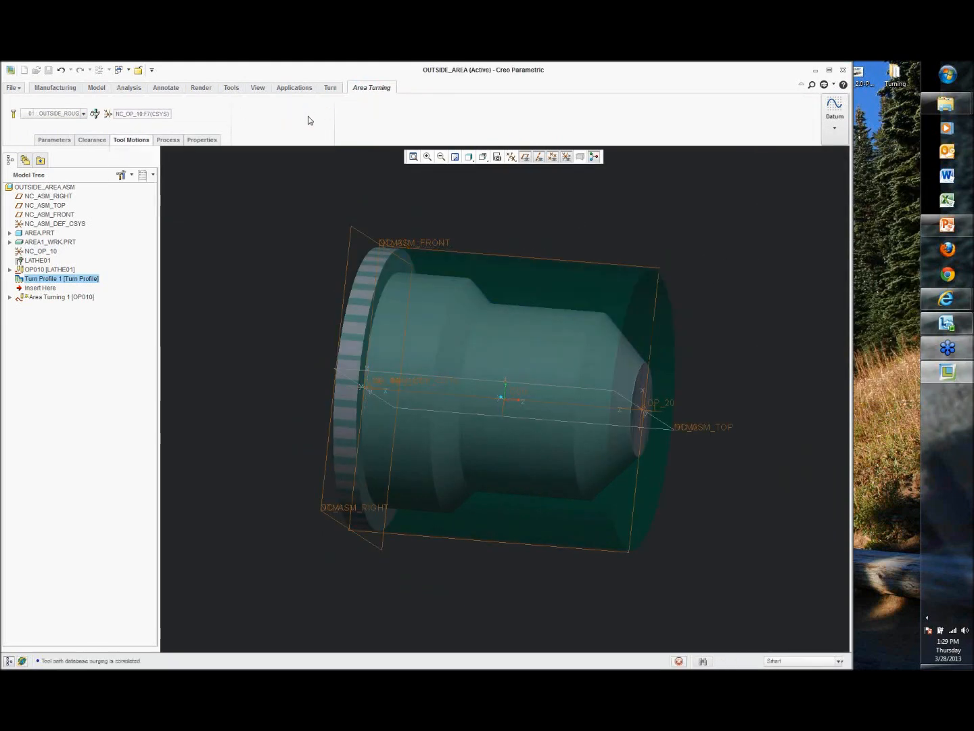
Step: Play the tool path of Area Turning 1 and close the player
{"action": "right_click", "coordinate": [69, 293]}
{"action": "left_click", "coordinate": [173, 398]}
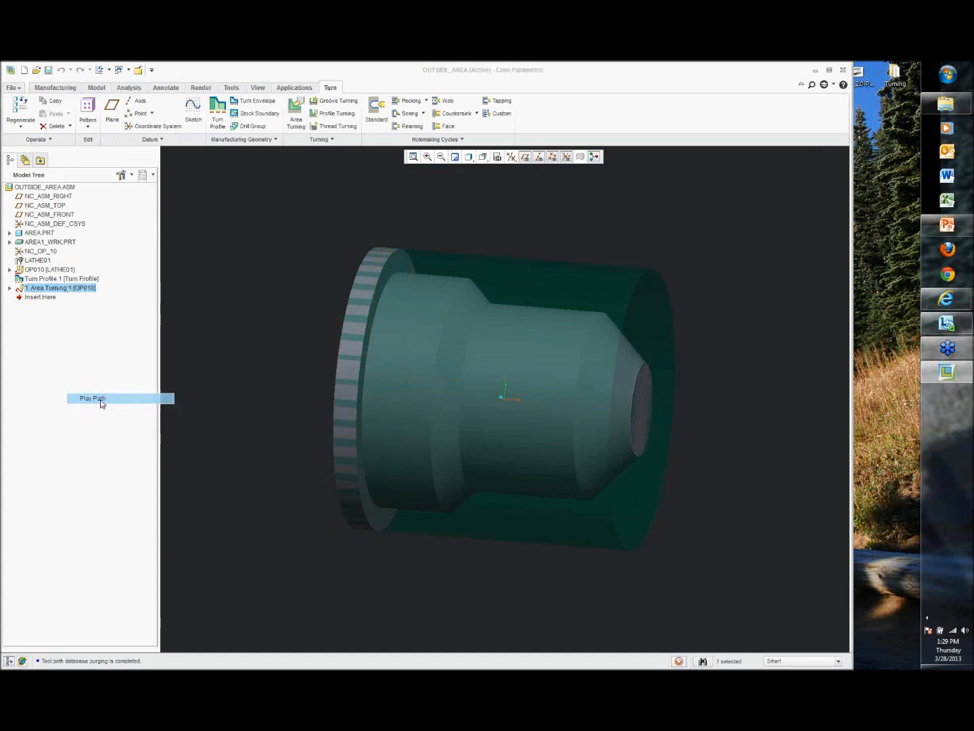
{"action": "left_click", "coordinate": [893, 557]}
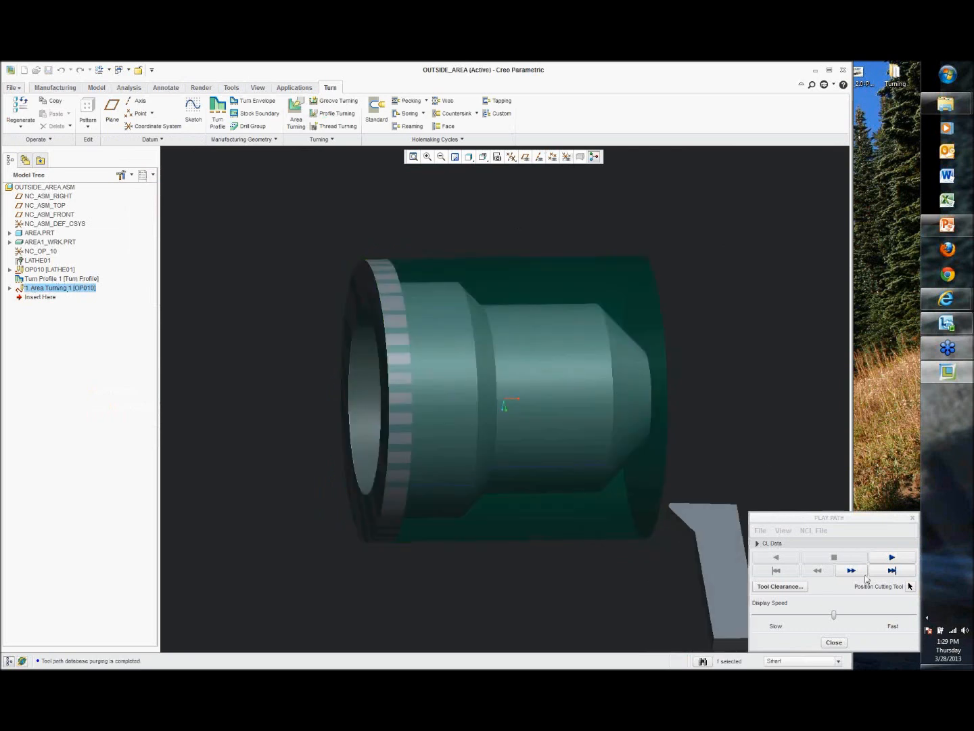
{"action": "left_click", "coordinate": [887, 559]}
{"action": "mouse_move", "coordinate": [756, 442]}
{"action": "middle_mouse_down"}
{"action": "mouse_move", "coordinate": [737, 436]}
{"action": "mouse_move", "coordinate": [723, 450]}
{"action": "mouse_move", "coordinate": [731, 489]}
{"action": "middle_mouse_up"}
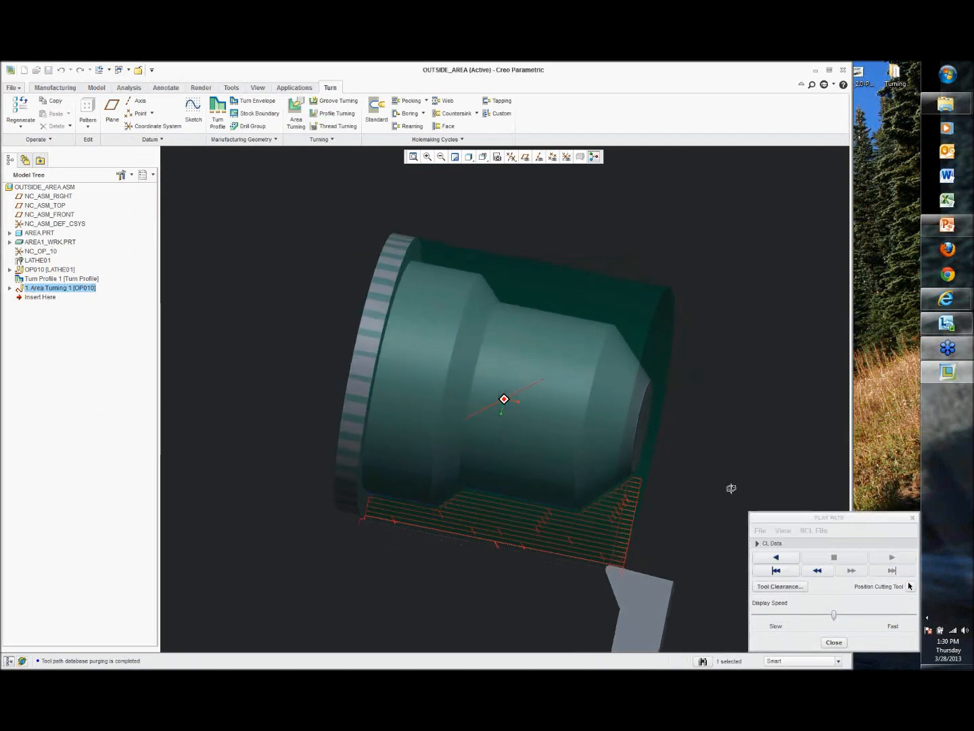
{"action": "left_click", "coordinate": [835, 643]}
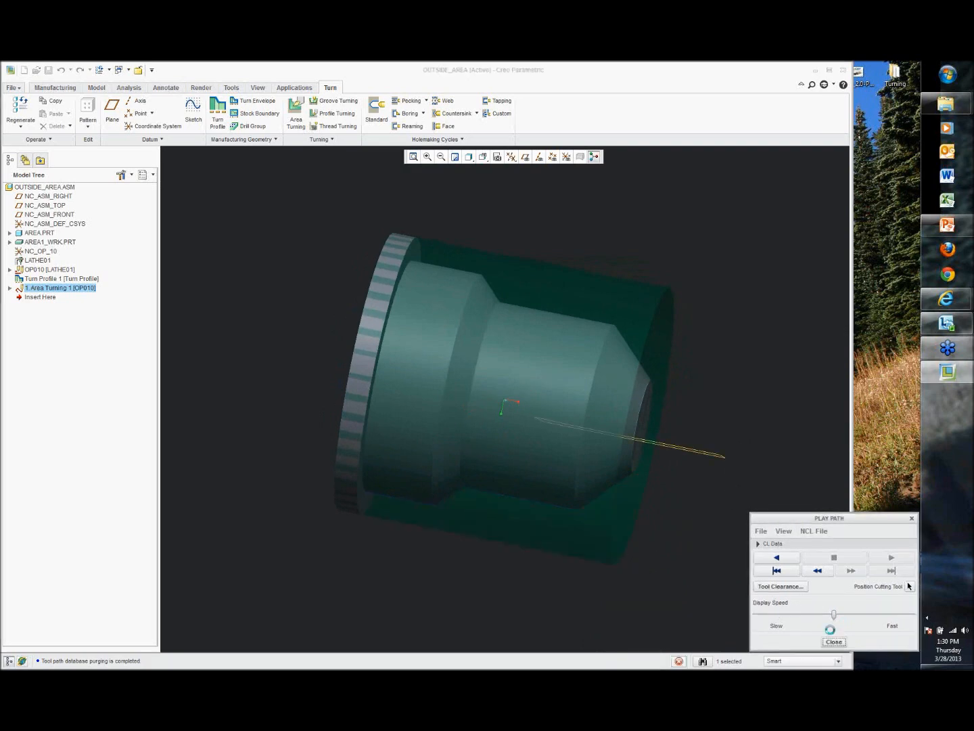
{"action": "middle_click_drag", "start_coordinate": [741, 473], "coordinate": [681, 356]}
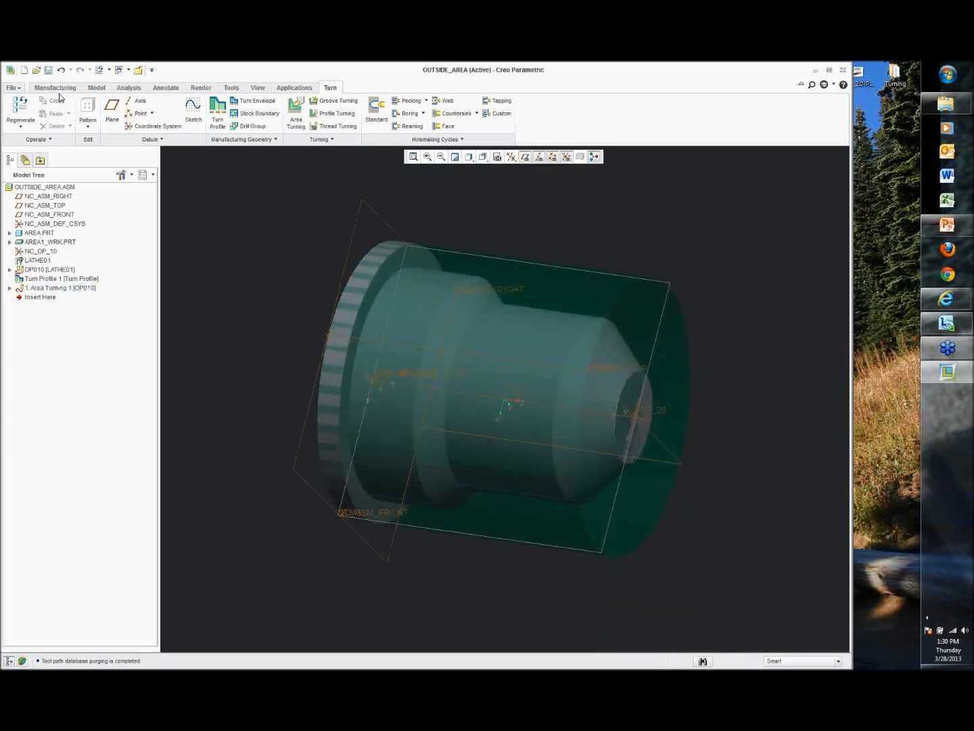
Step: Save a CL file for operation OP010 as op010
{"action": "left_click", "coordinate": [54, 88]}
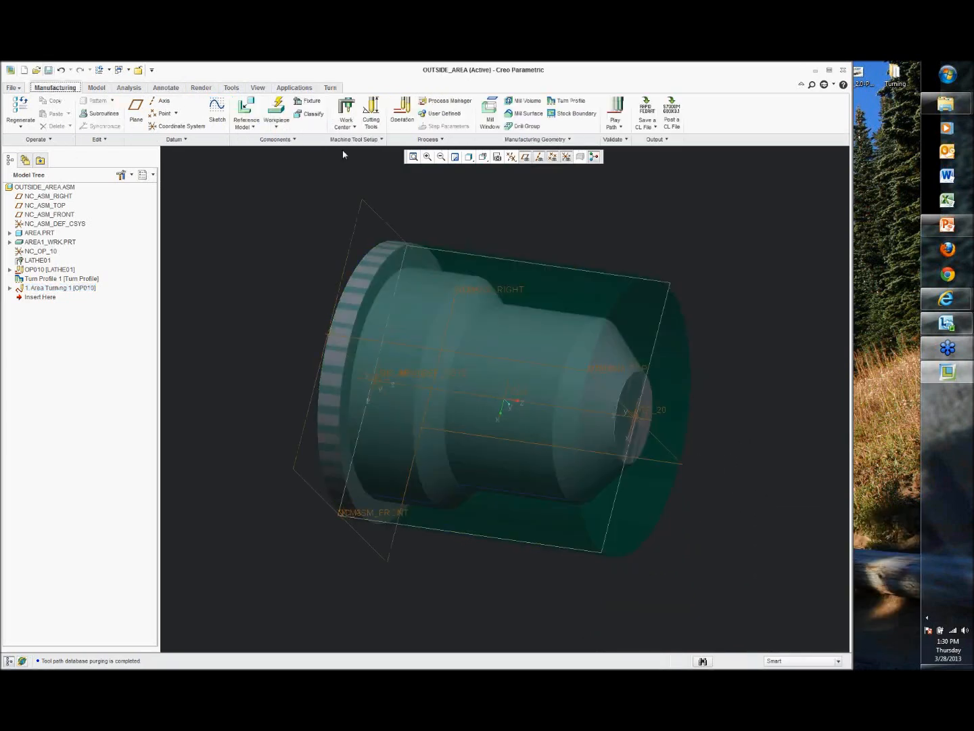
{"action": "left_click", "coordinate": [672, 113]}
{"action": "left_click", "coordinate": [877, 101]}
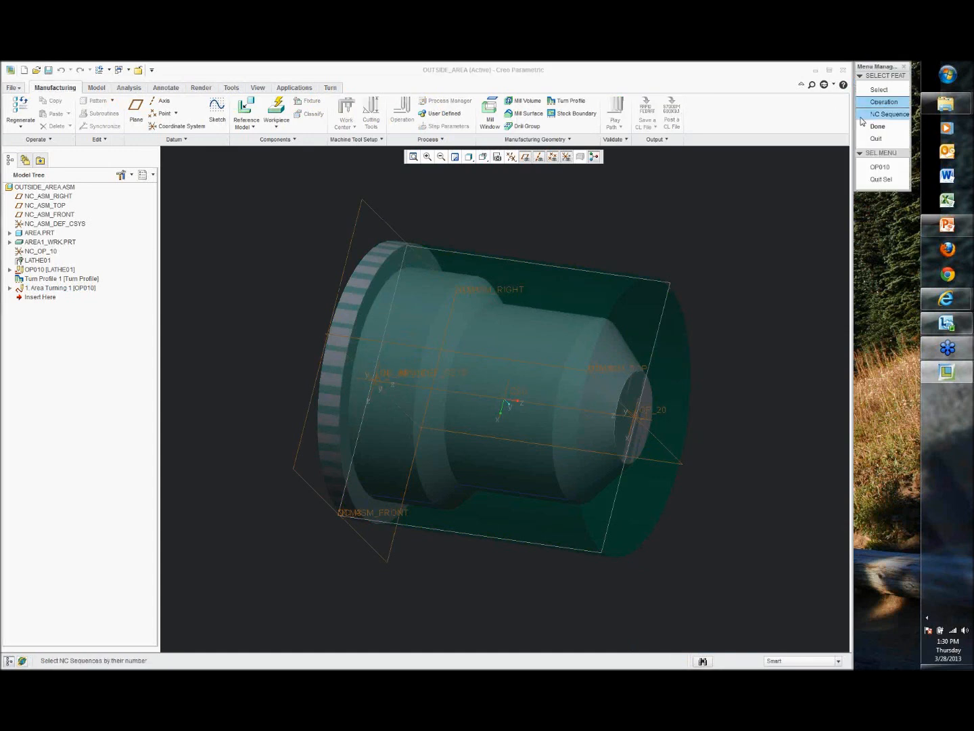
{"action": "left_click", "coordinate": [879, 157]}
{"action": "left_click", "coordinate": [876, 102]}
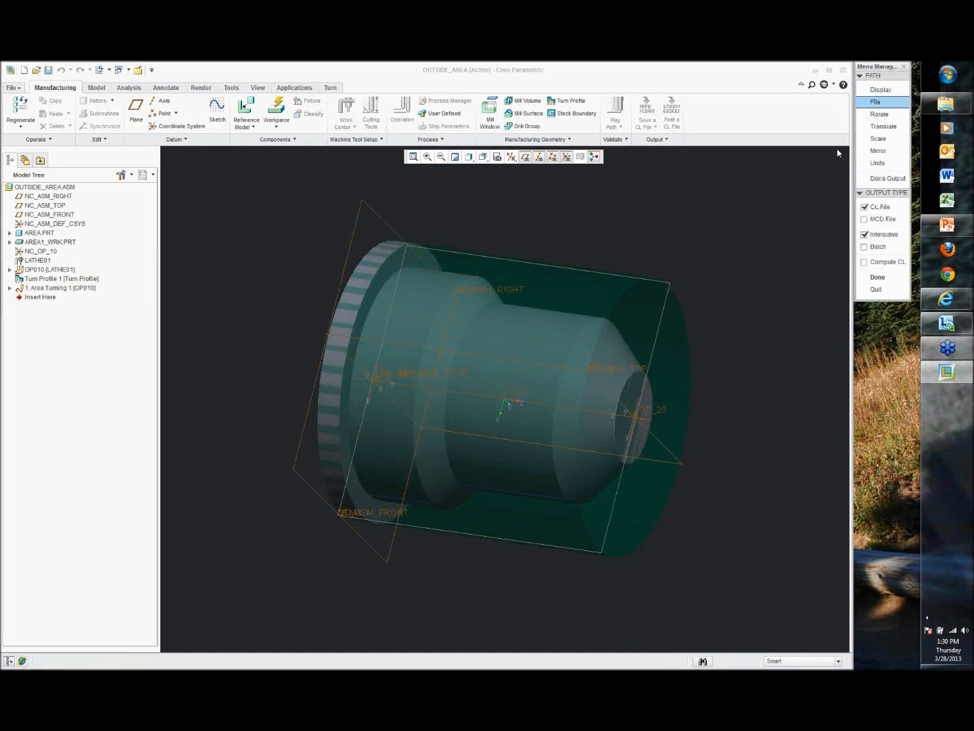
{"action": "left_click", "coordinate": [864, 278]}
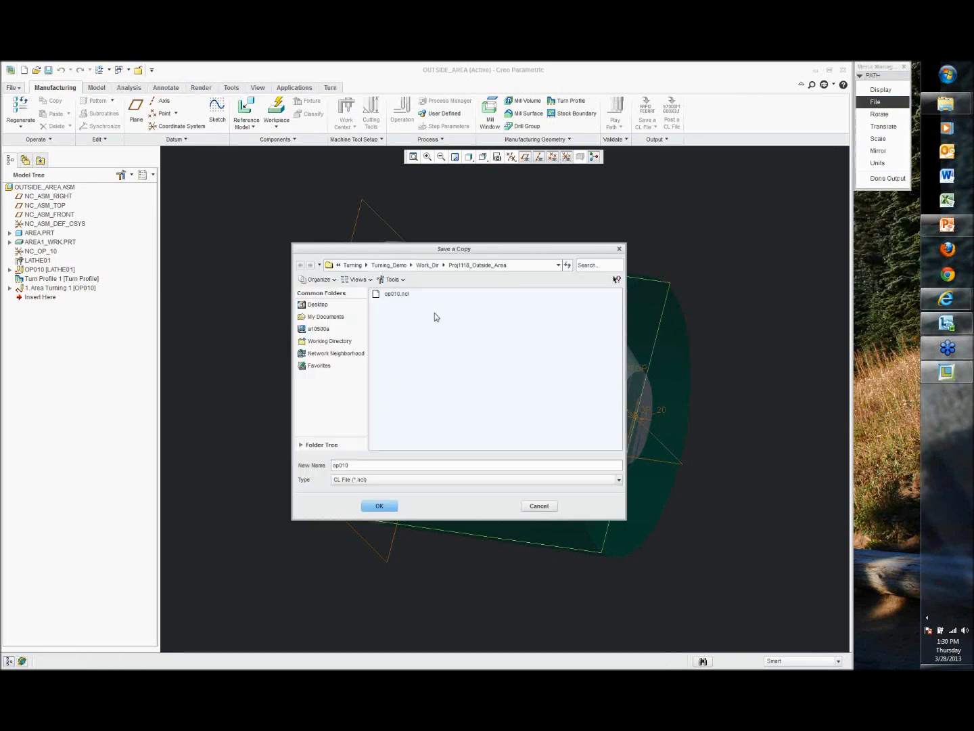
{"action": "left_click", "coordinate": [380, 504]}
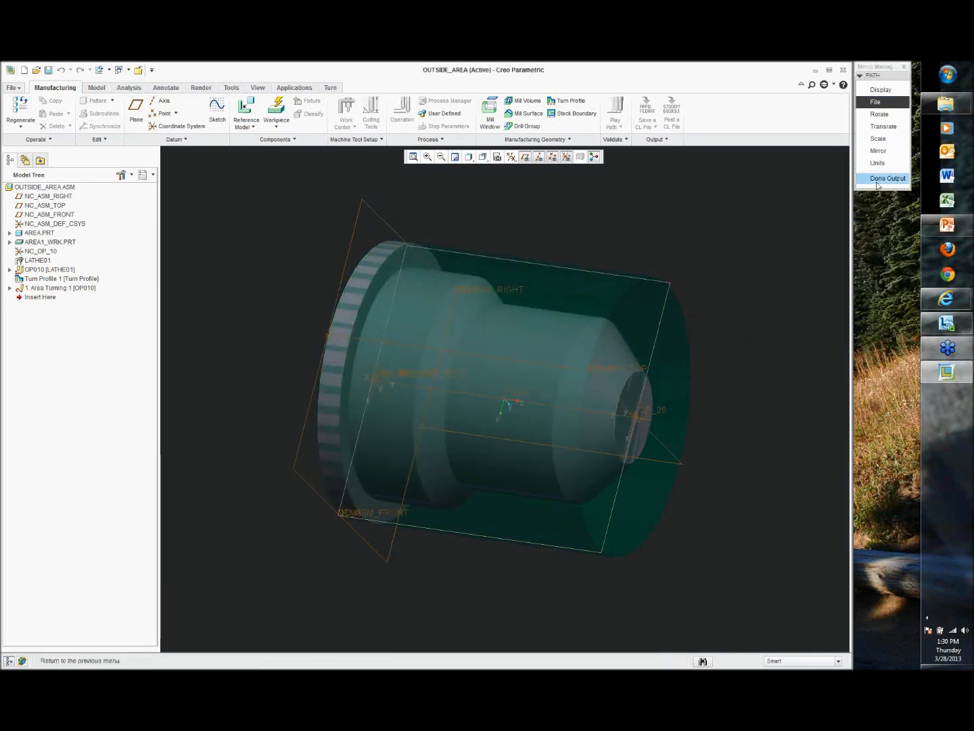
{"action": "left_click", "coordinate": [888, 178]}
Step: Launch the Material Removal Simulation using the CL file op010.ncl to open it in VERICUT
{"action": "left_click", "coordinate": [620, 126]}
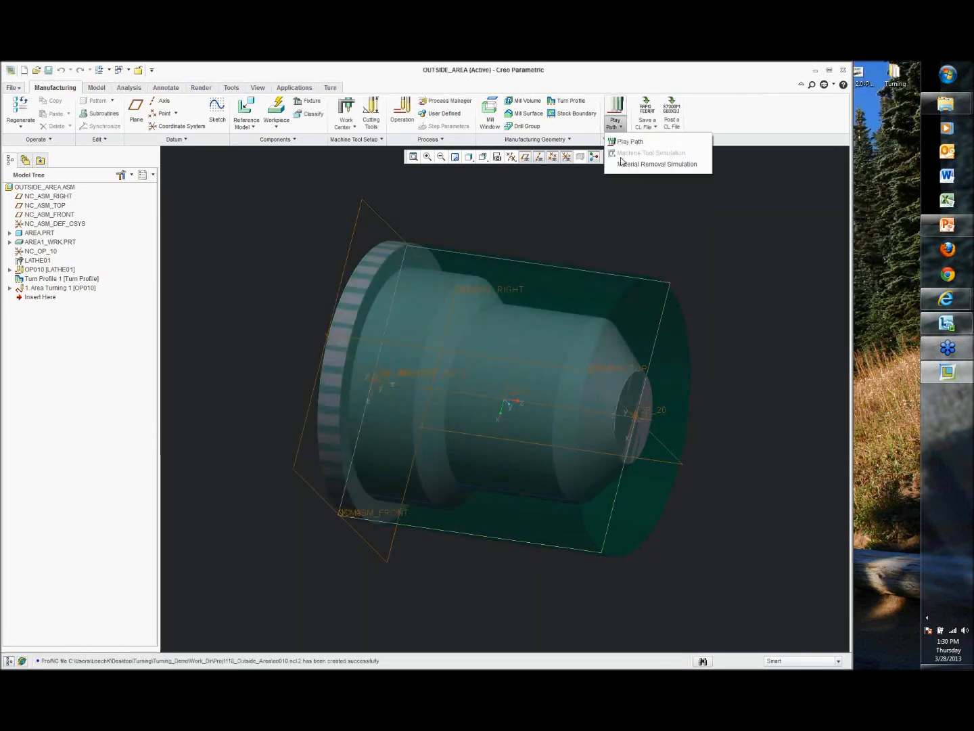
{"action": "left_click", "coordinate": [626, 166]}
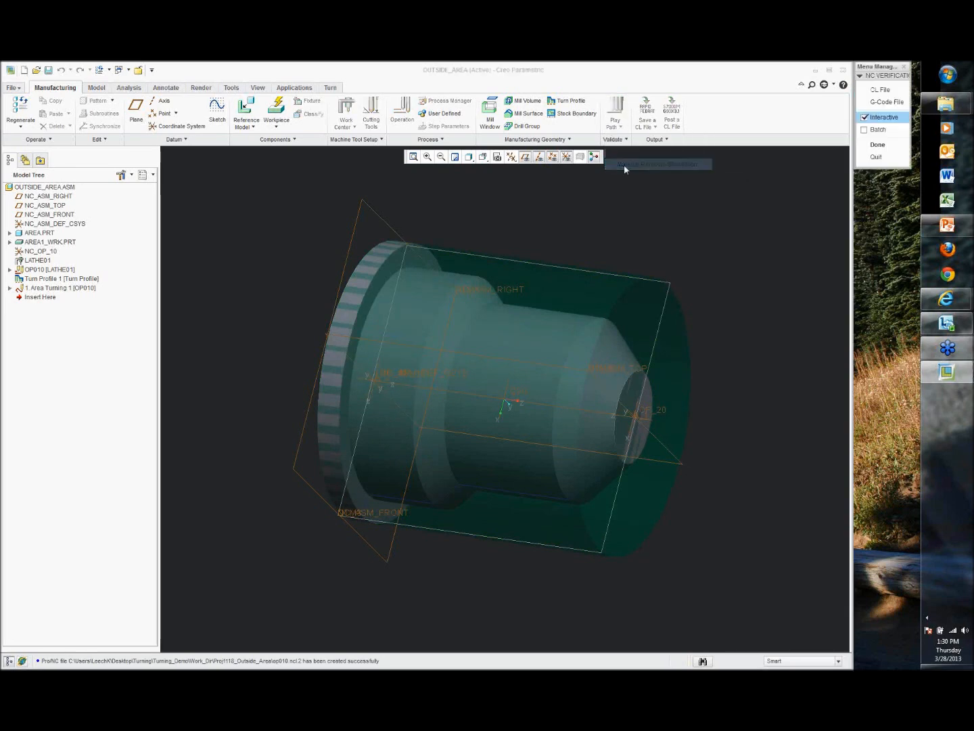
{"action": "left_click", "coordinate": [881, 89]}
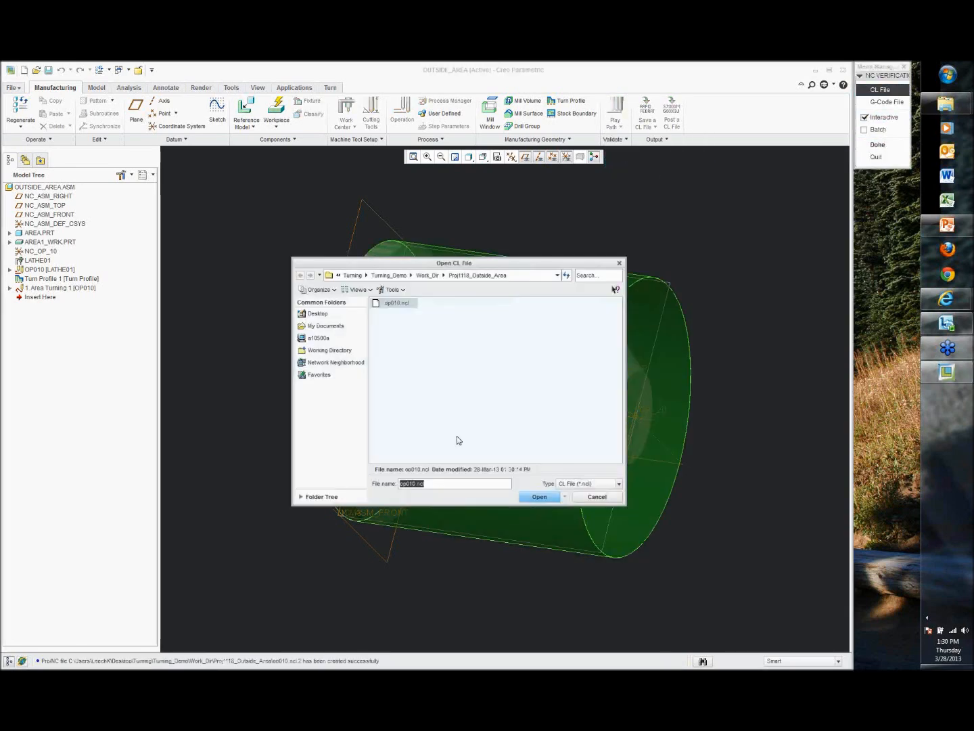
{"action": "left_click", "coordinate": [539, 496]}
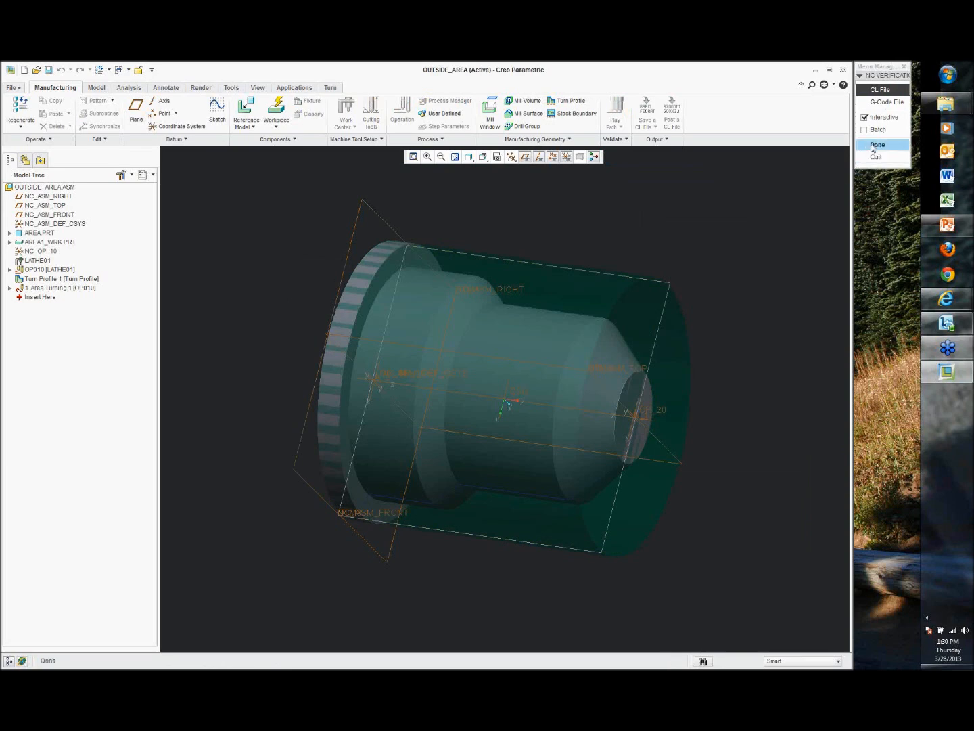
{"action": "left_click", "coordinate": [874, 145]}
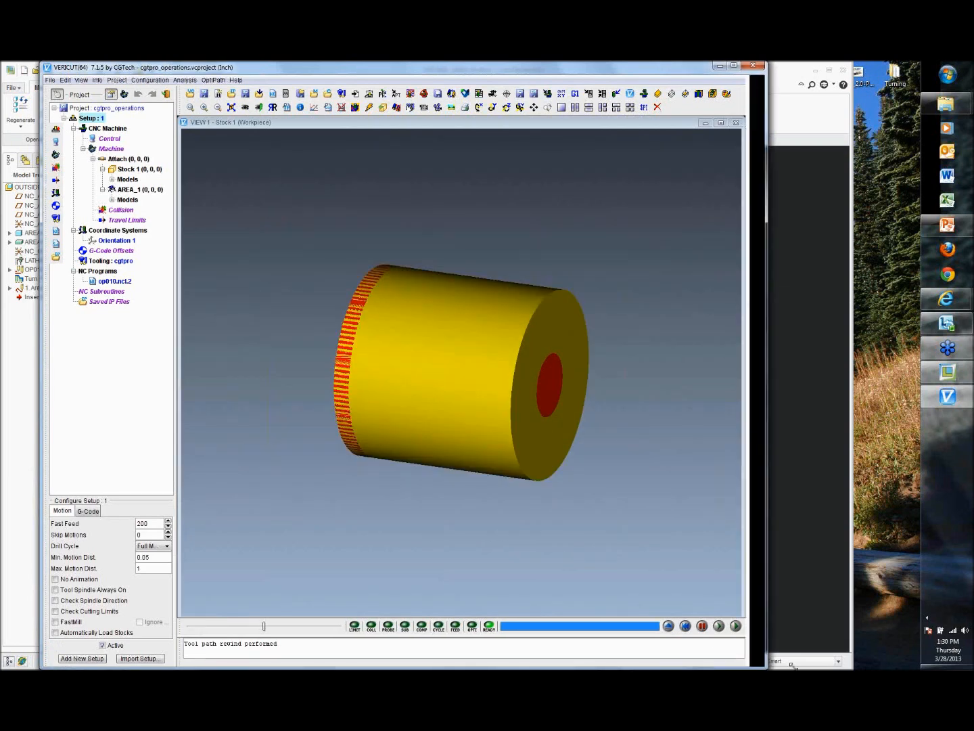
{"action": "left_click_drag", "start_coordinate": [794, 667], "coordinate": [895, 669]}
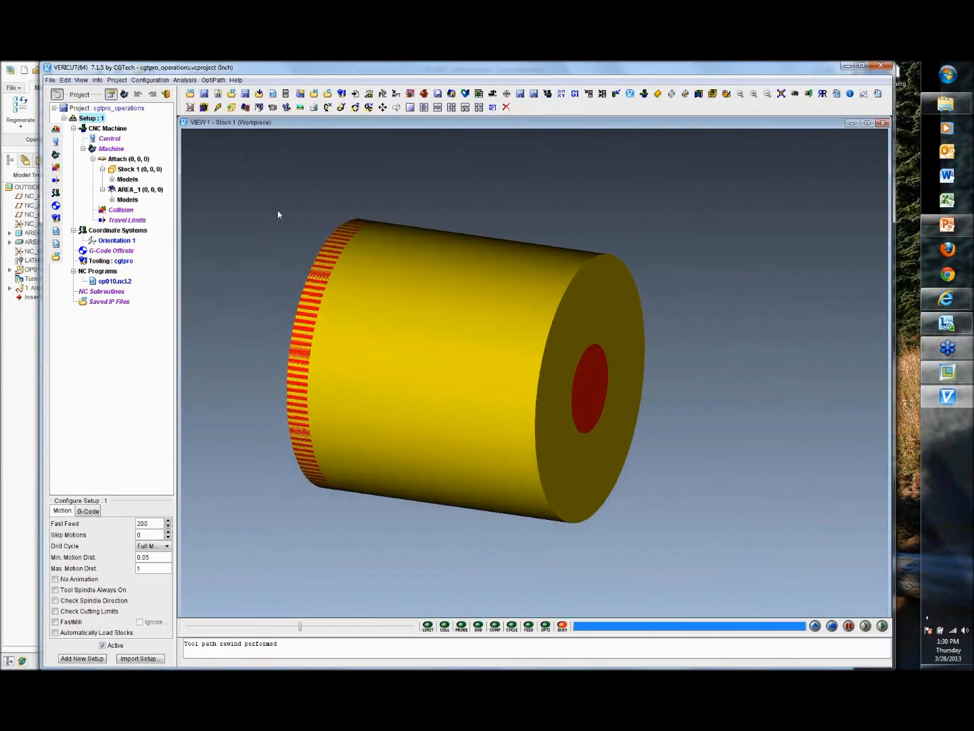
Step: Try a three-viewport layout, then return to the single standard view layout
{"action": "left_click", "coordinate": [82, 80]}
{"action": "mouse_move", "coordinate": [118, 92]}
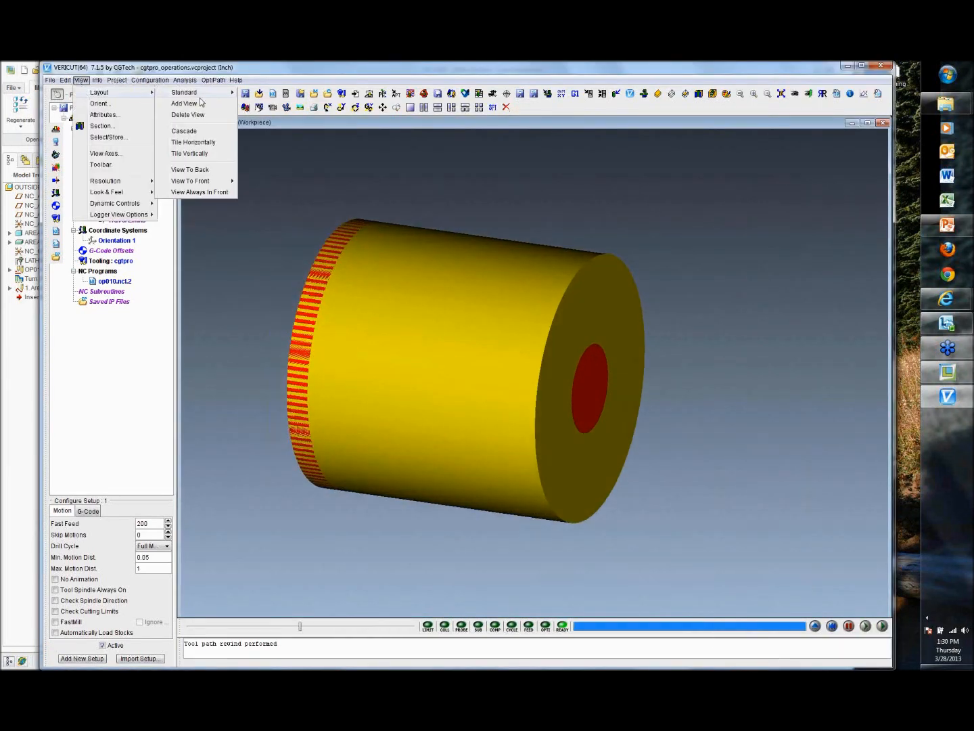
{"action": "mouse_move", "coordinate": [203, 94]}
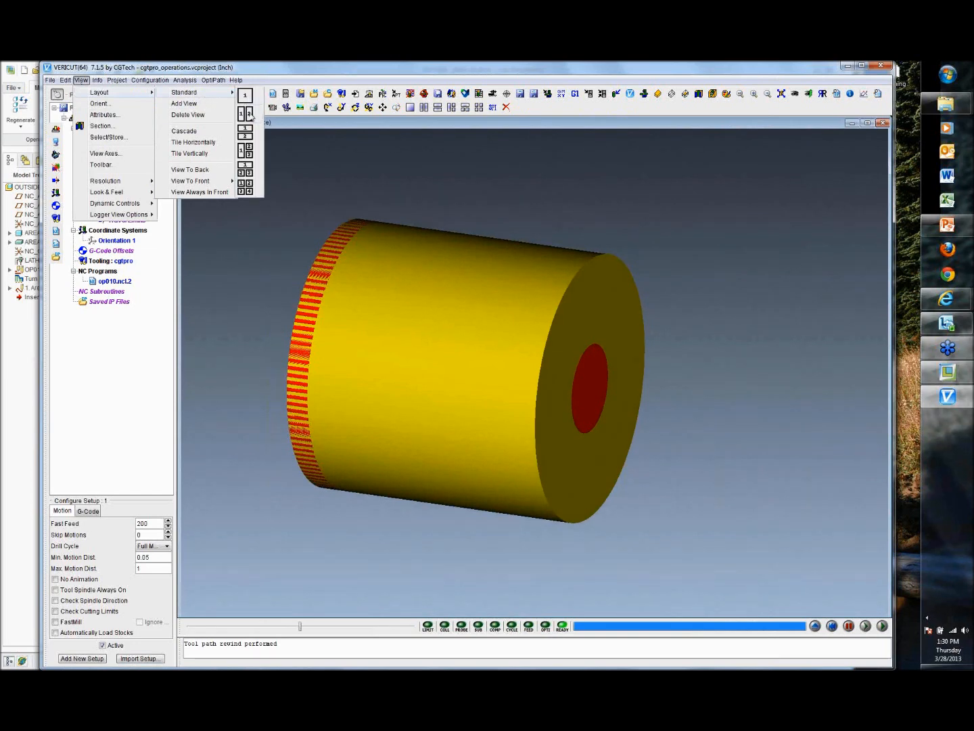
{"action": "left_click", "coordinate": [248, 153]}
{"action": "scroll", "coordinate": [379, 258], "scroll_direction": "up", "scroll_amount": 5}
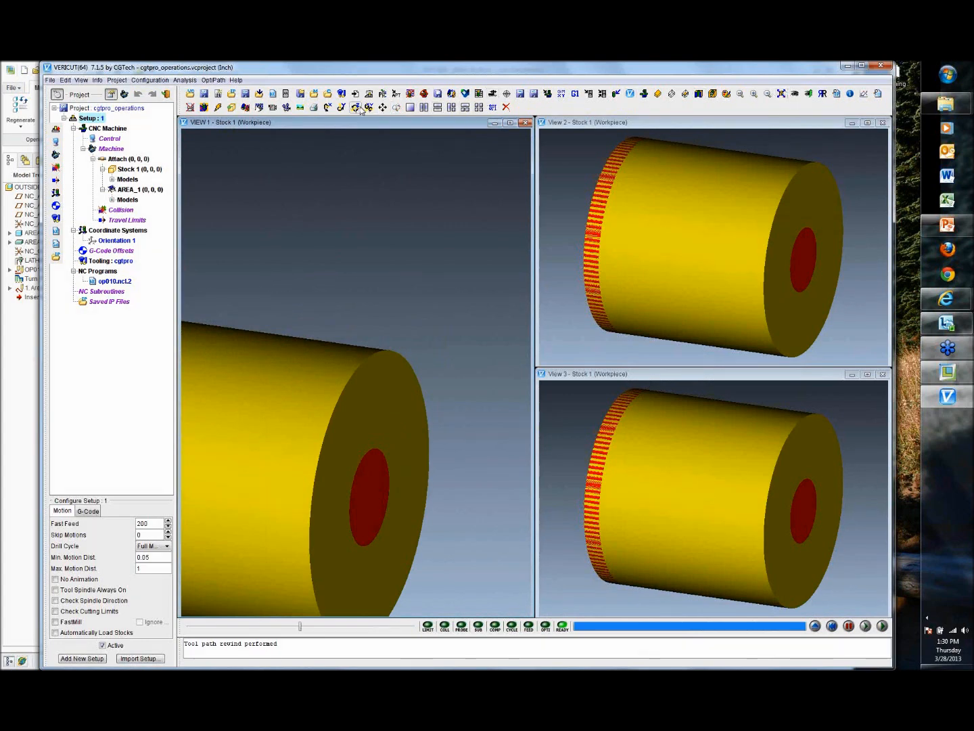
{"action": "left_click", "coordinate": [382, 107]}
{"action": "left_click_drag", "start_coordinate": [293, 296], "coordinate": [389, 207]}
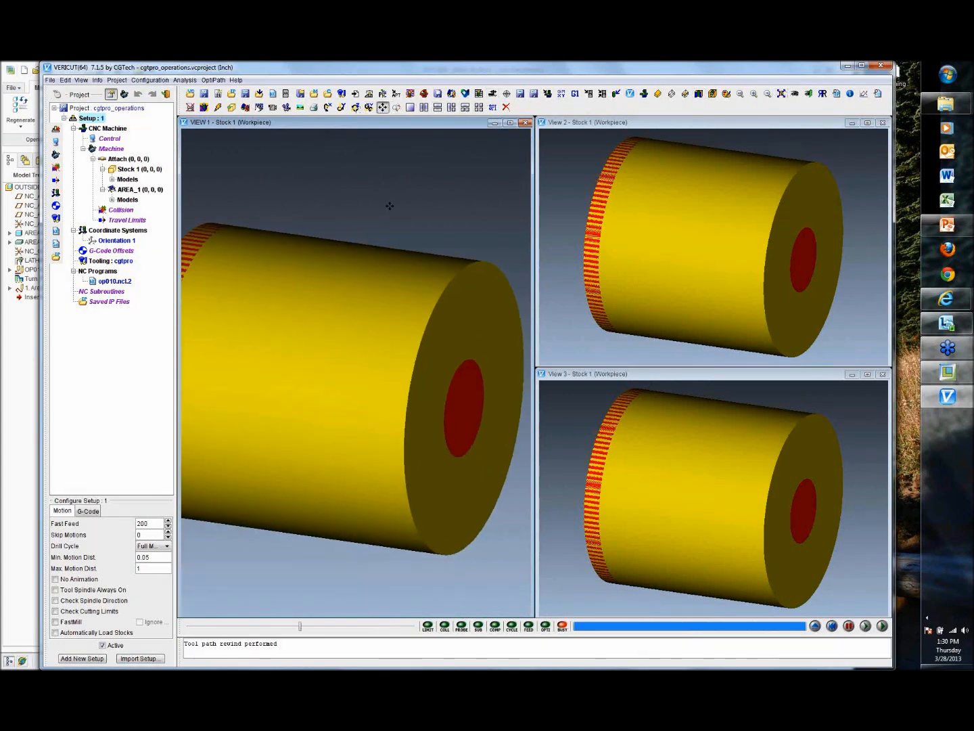
{"action": "left_click", "coordinate": [79, 80]}
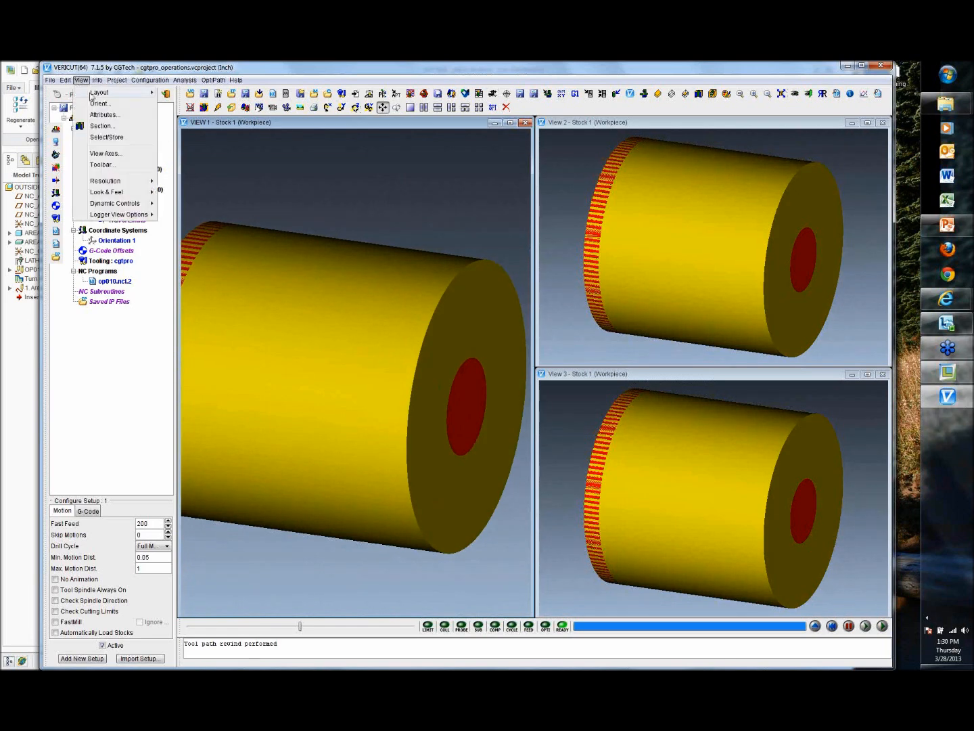
{"action": "mouse_move", "coordinate": [109, 92]}
{"action": "mouse_move", "coordinate": [203, 92]}
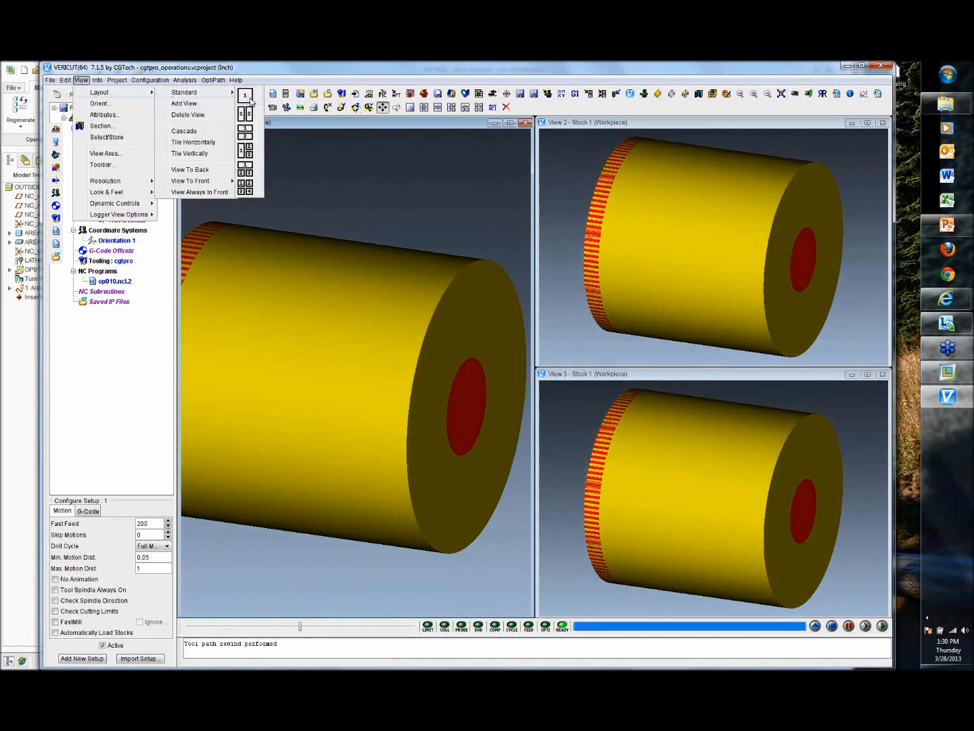
{"action": "left_click", "coordinate": [245, 94]}
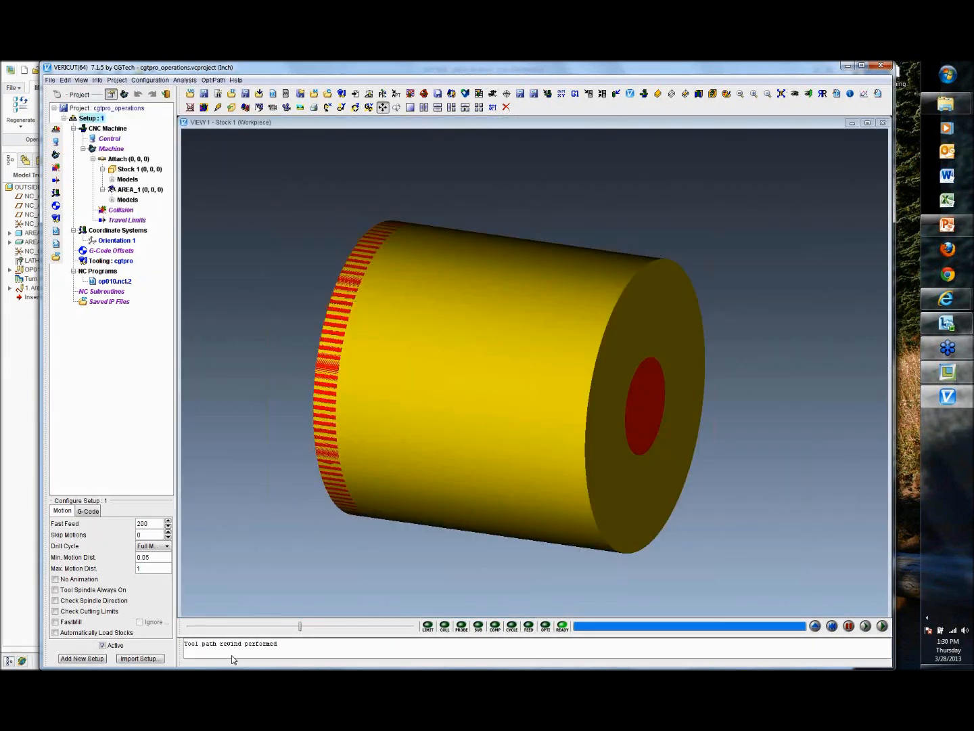
Step: Lower the simulation speed and run the material removal simulation to the end
{"action": "left_click", "coordinate": [296, 627]}
{"action": "left_click", "coordinate": [244, 630]}
{"action": "left_click", "coordinate": [207, 629]}
{"action": "left_click", "coordinate": [205, 629]}
{"action": "left_click", "coordinate": [204, 629]}
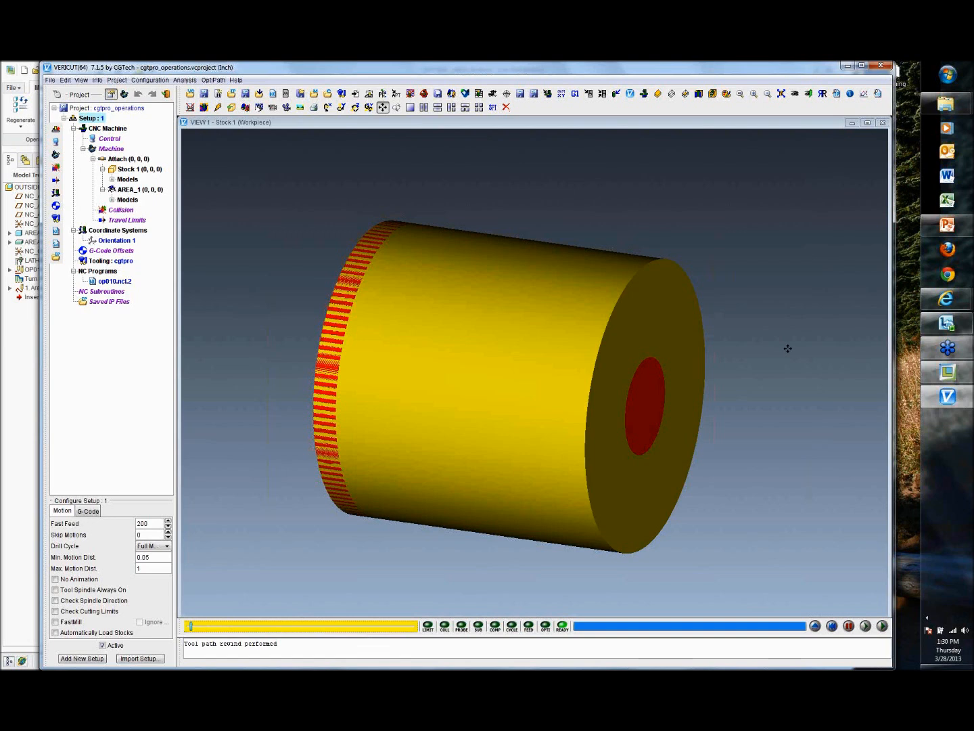
{"action": "left_click", "coordinate": [882, 625]}
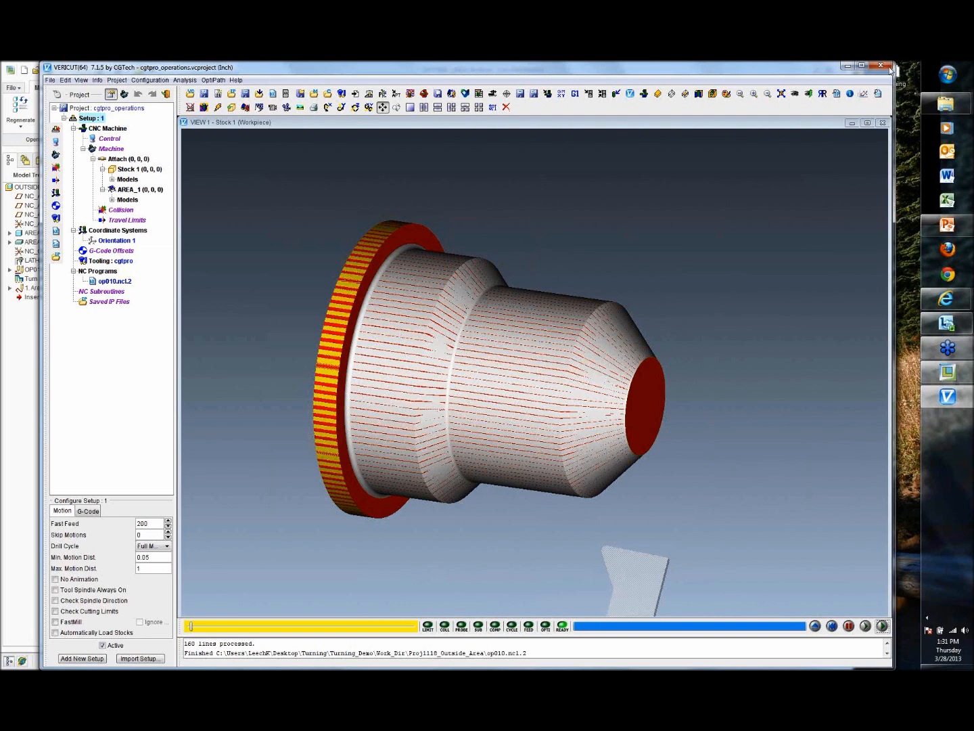
Step: Close VERICUT, ignoring all changes to the project
{"action": "left_click", "coordinate": [881, 65]}
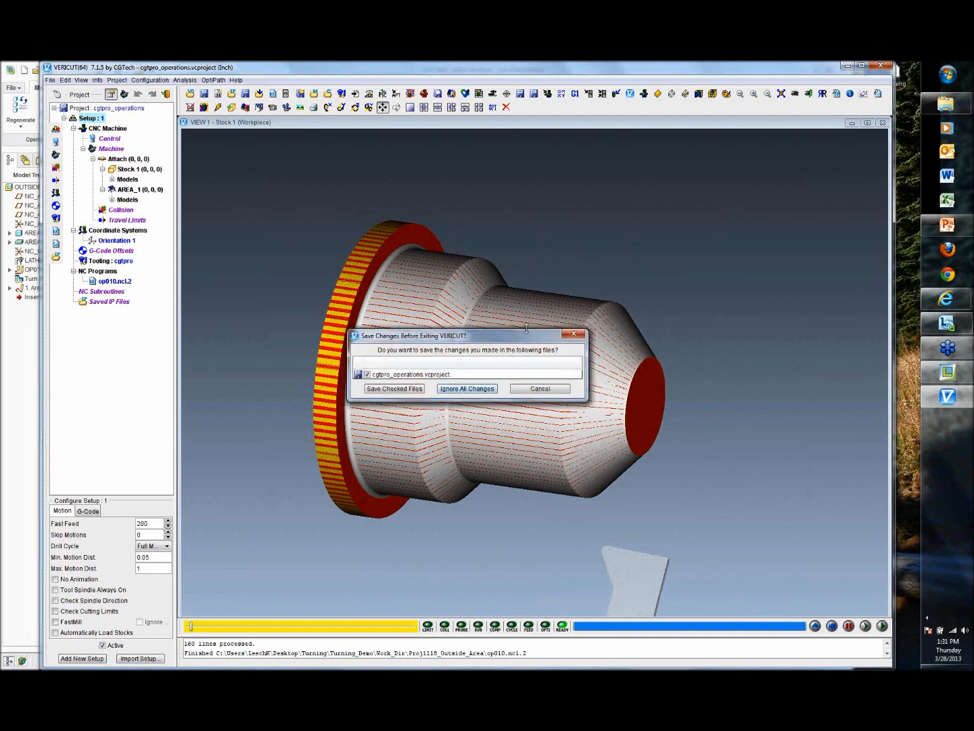
{"action": "left_click", "coordinate": [479, 390]}
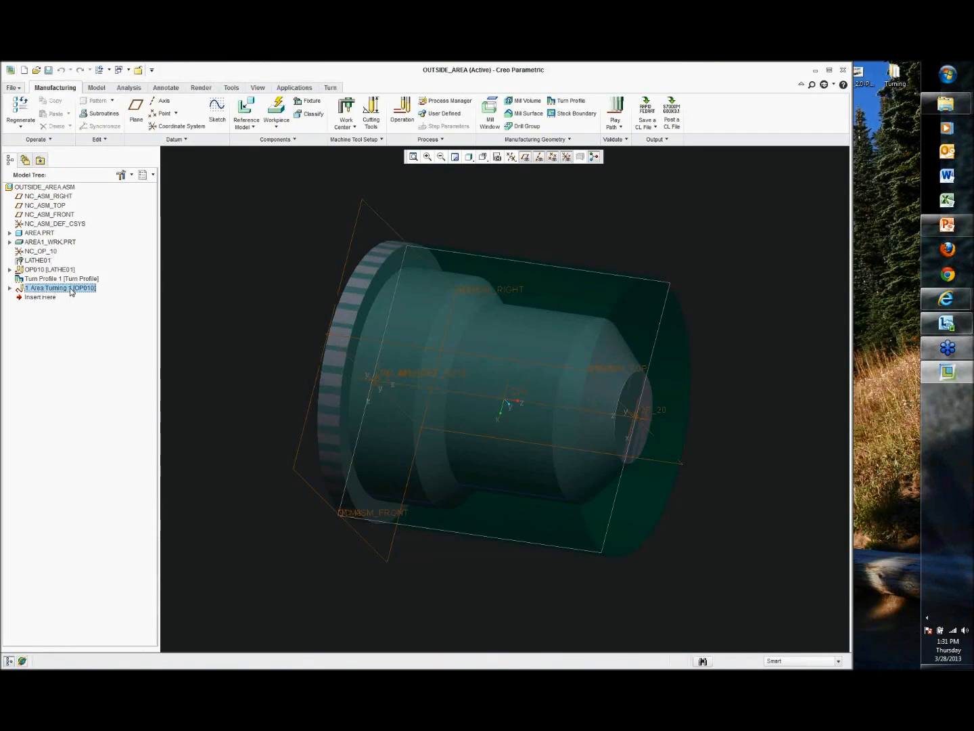
Step: Redefine Area Turning 1, selecting its PROF_STOCK_ALLOW parameter, and complete the feature
{"action": "right_click", "coordinate": [68, 287]}
{"action": "left_click", "coordinate": [96, 343]}
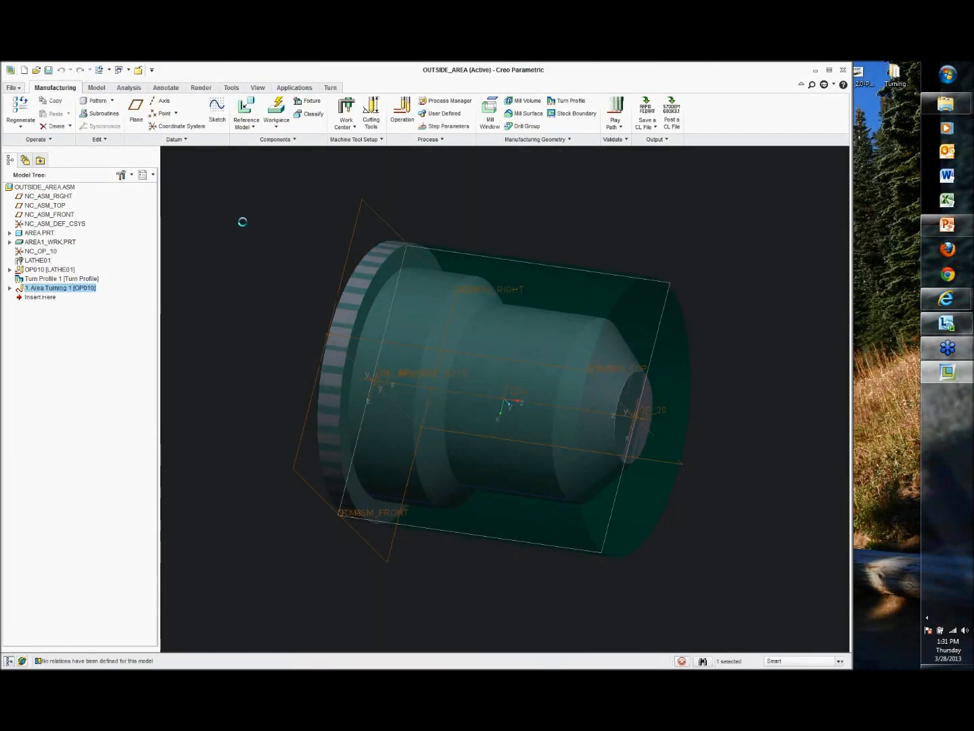
{"action": "left_click", "coordinate": [61, 140]}
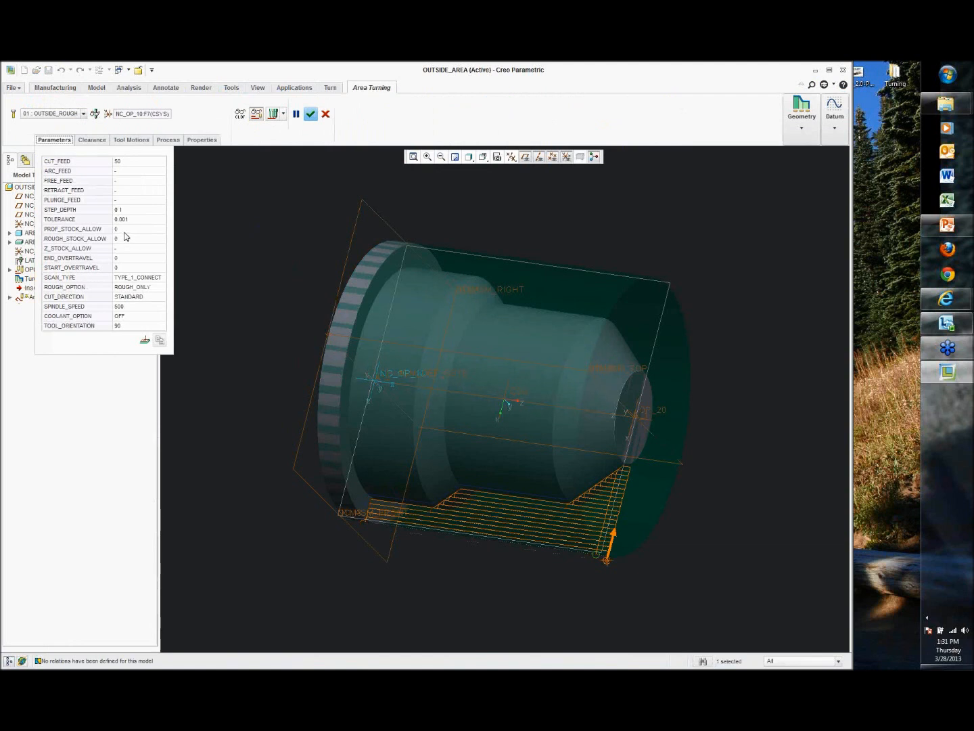
{"action": "left_click", "coordinate": [128, 230]}
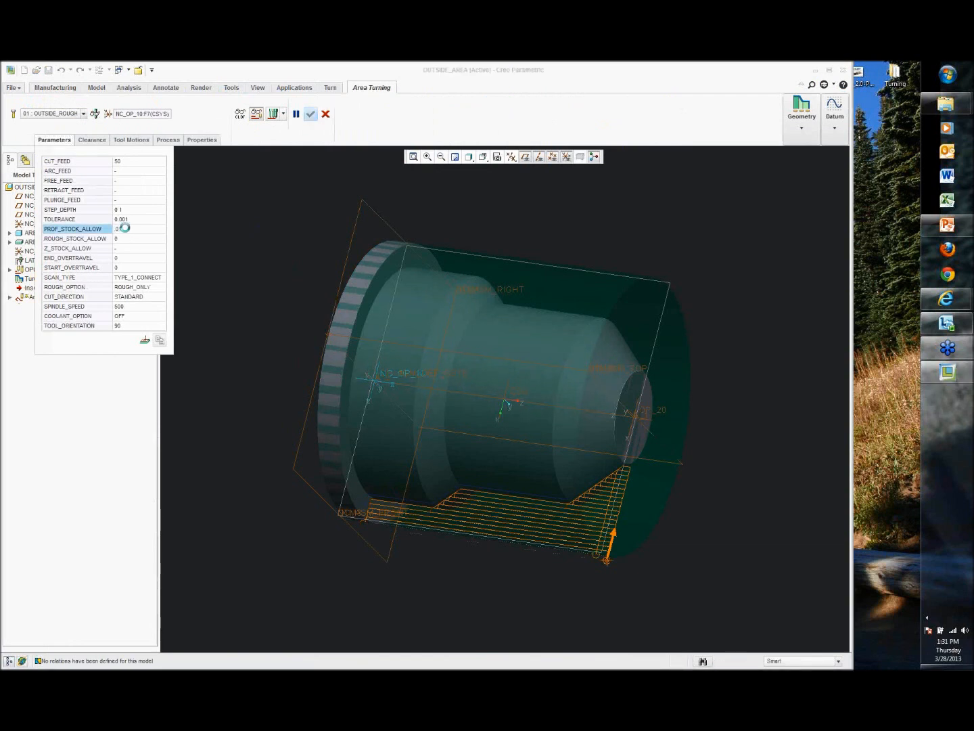
{"action": "left_click", "coordinate": [309, 115]}
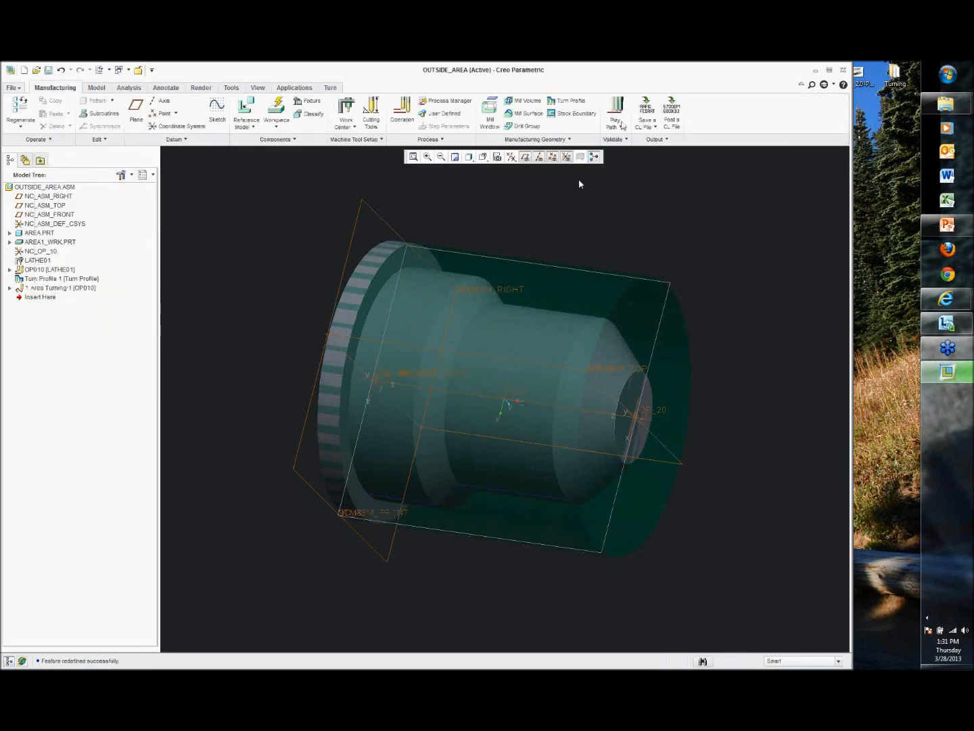
Step: Output the operation's tool path to a CL file again
{"action": "left_click", "coordinate": [646, 108]}
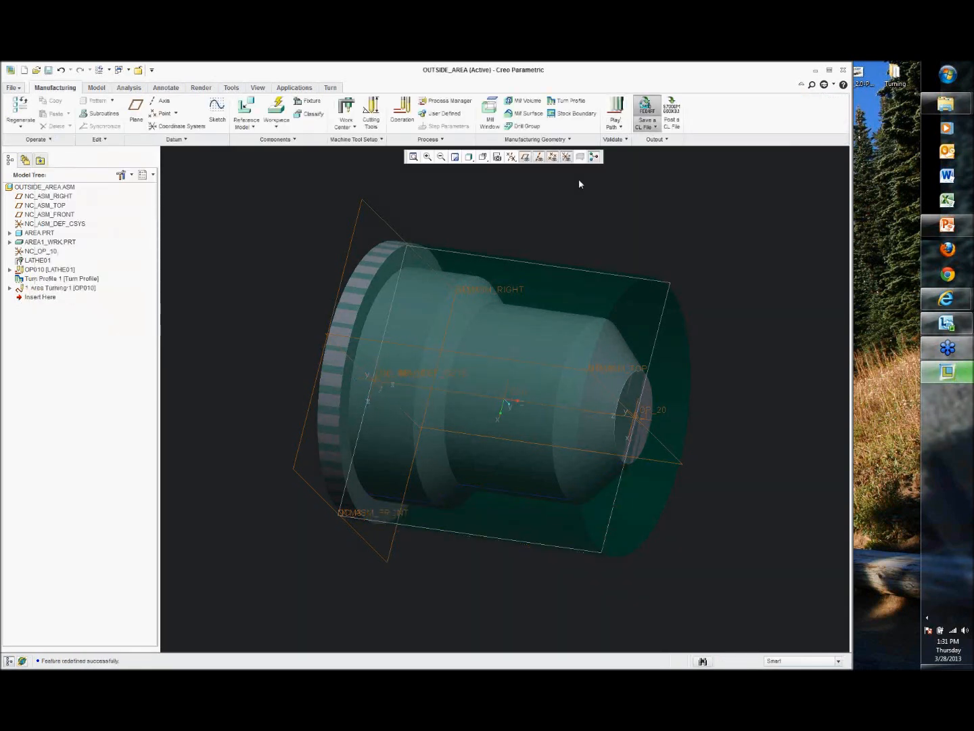
{"action": "left_click", "coordinate": [881, 101]}
{"action": "left_click", "coordinate": [873, 167]}
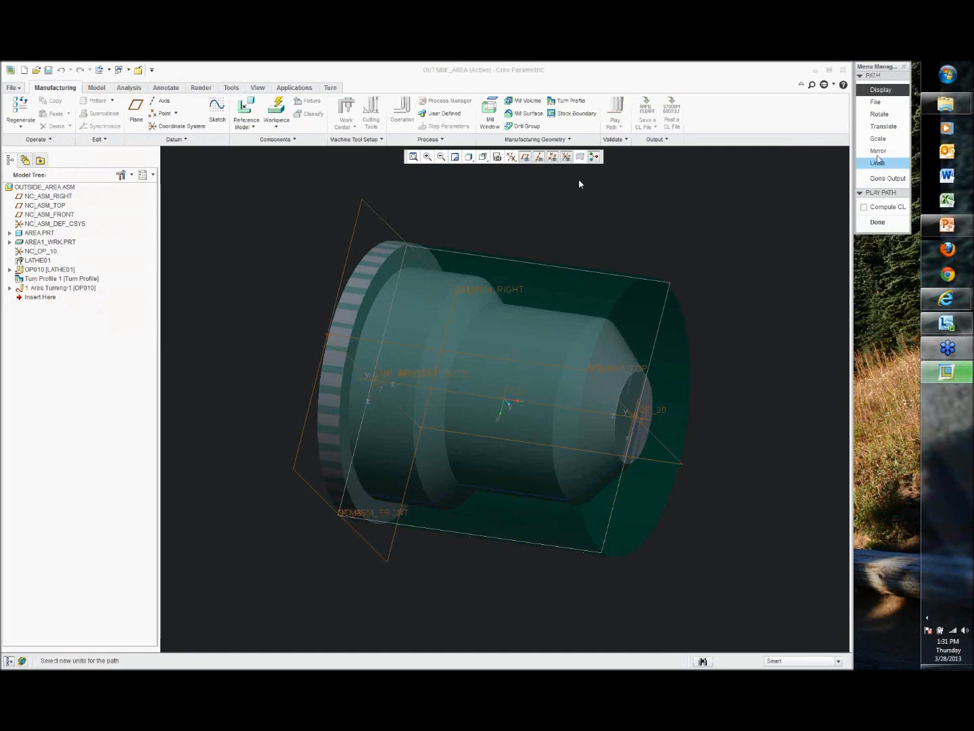
{"action": "left_click", "coordinate": [874, 101]}
{"action": "left_click", "coordinate": [880, 277]}
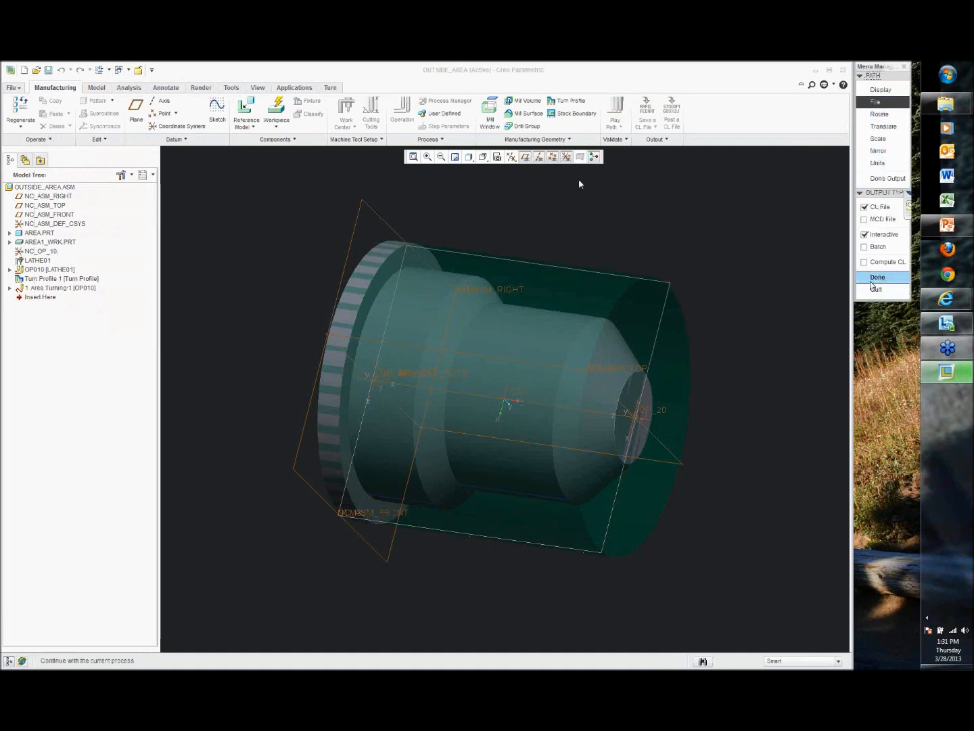
{"action": "left_click", "coordinate": [374, 511]}
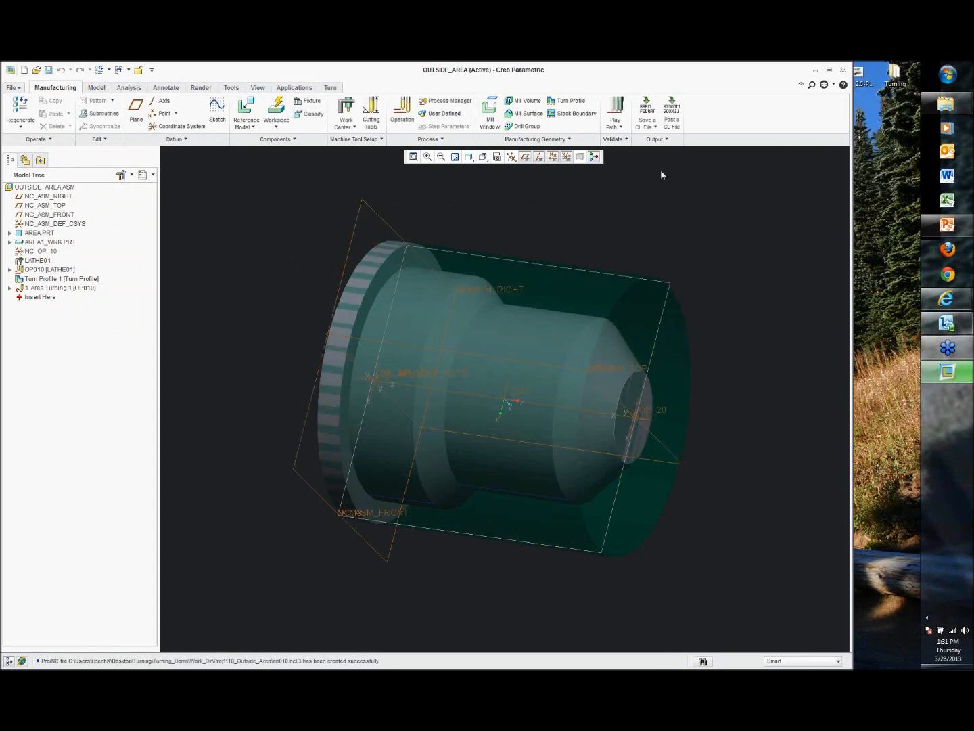
Step: Rerun the Material Removal Simulation in VERICUT with the CL file op010.ncl and play it to the end
{"action": "left_click", "coordinate": [618, 124]}
{"action": "left_click", "coordinate": [650, 164]}
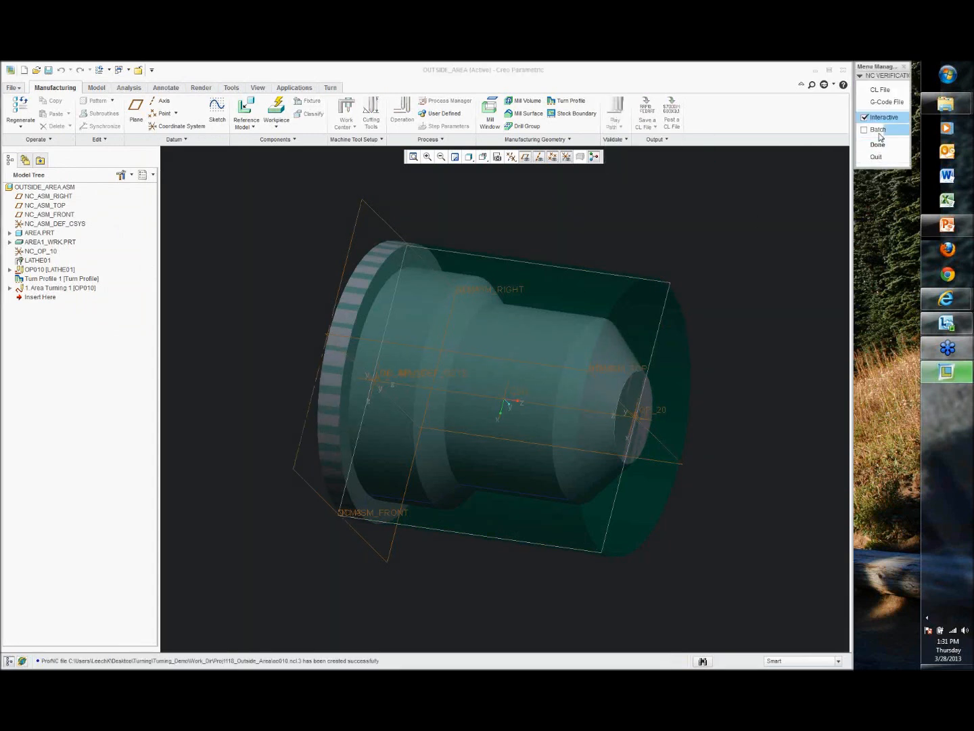
{"action": "left_click", "coordinate": [877, 144]}
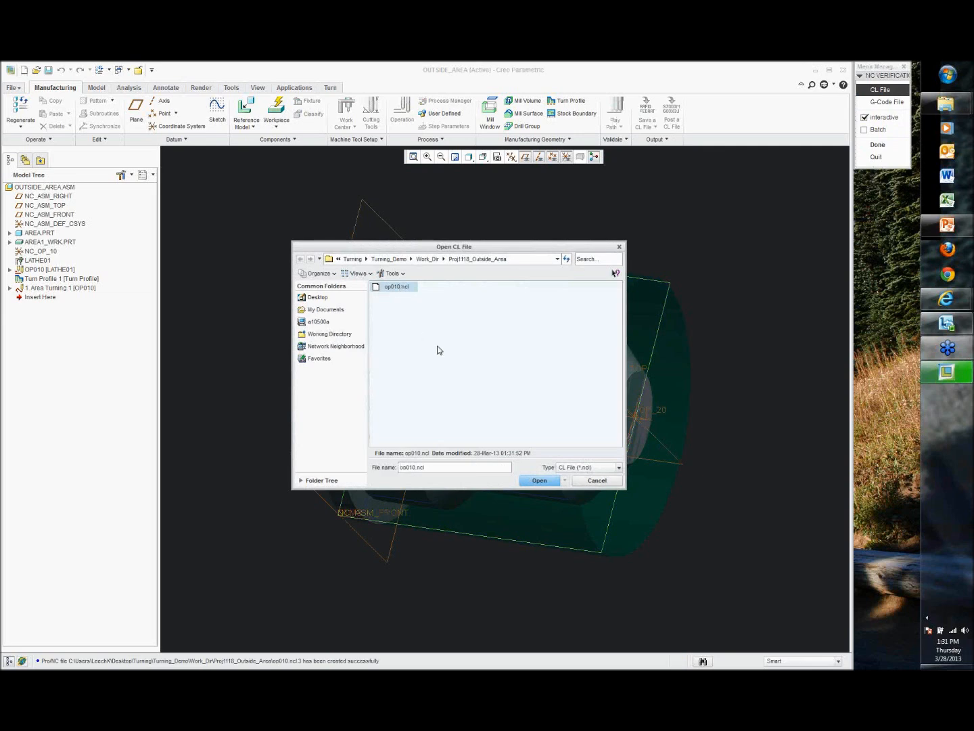
{"action": "left_click", "coordinate": [539, 479]}
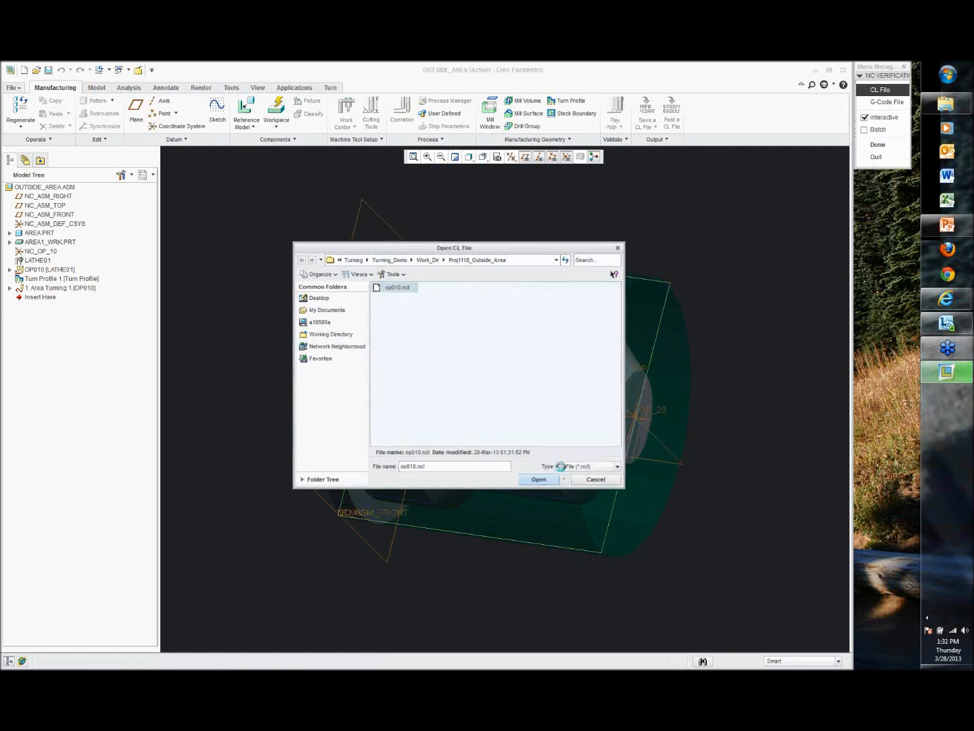
{"action": "left_click", "coordinate": [891, 155]}
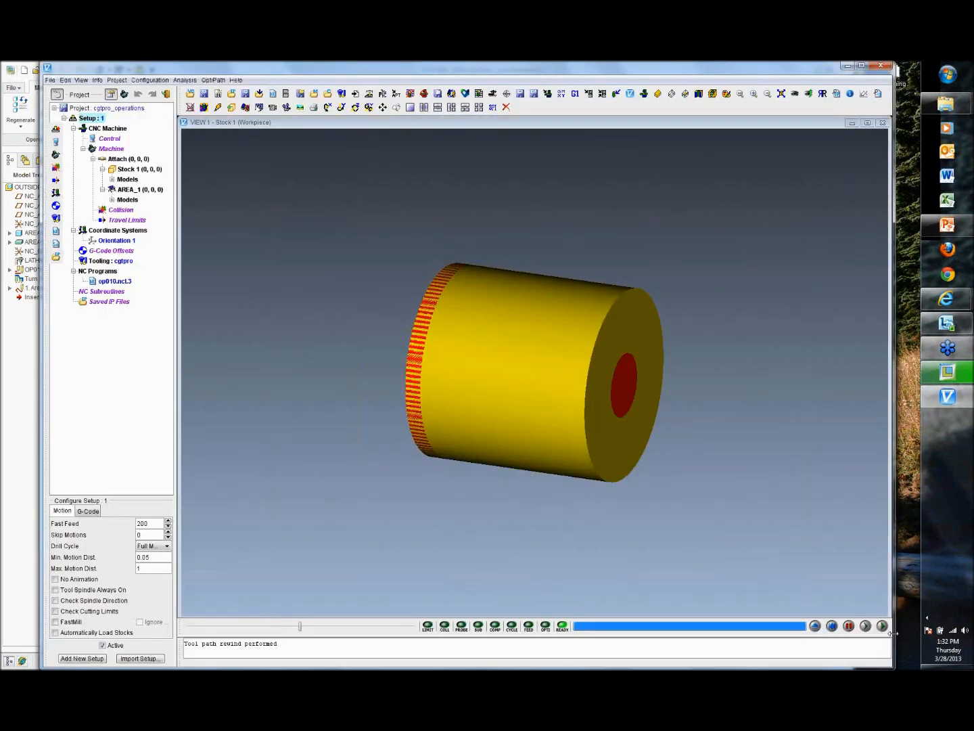
{"action": "left_click", "coordinate": [882, 626]}
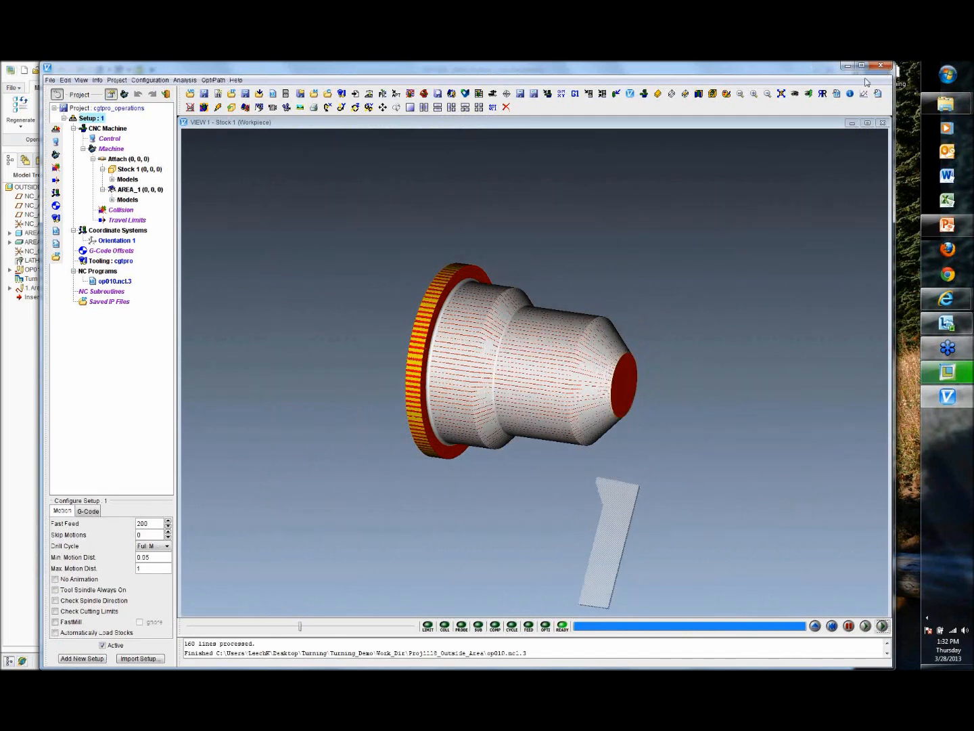
Step: Close VERICUT, ignoring all changes to the project
{"action": "left_click", "coordinate": [880, 65]}
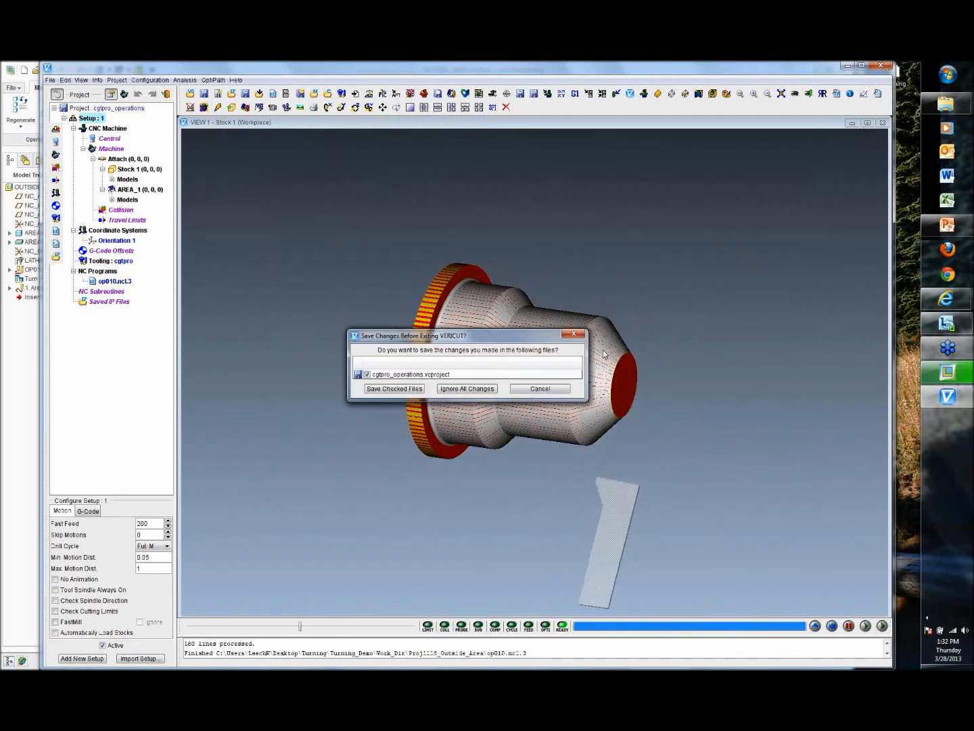
{"action": "left_click", "coordinate": [484, 395]}
Step: Save the OUTSIDE_AREA manufacturing model
{"action": "mouse_move", "coordinate": [674, 227]}
{"action": "middle_mouse_down"}
{"action": "mouse_move", "coordinate": [668, 250]}
{"action": "mouse_move", "coordinate": [663, 218]}
{"action": "mouse_move", "coordinate": [667, 237]}
{"action": "middle_mouse_up"}
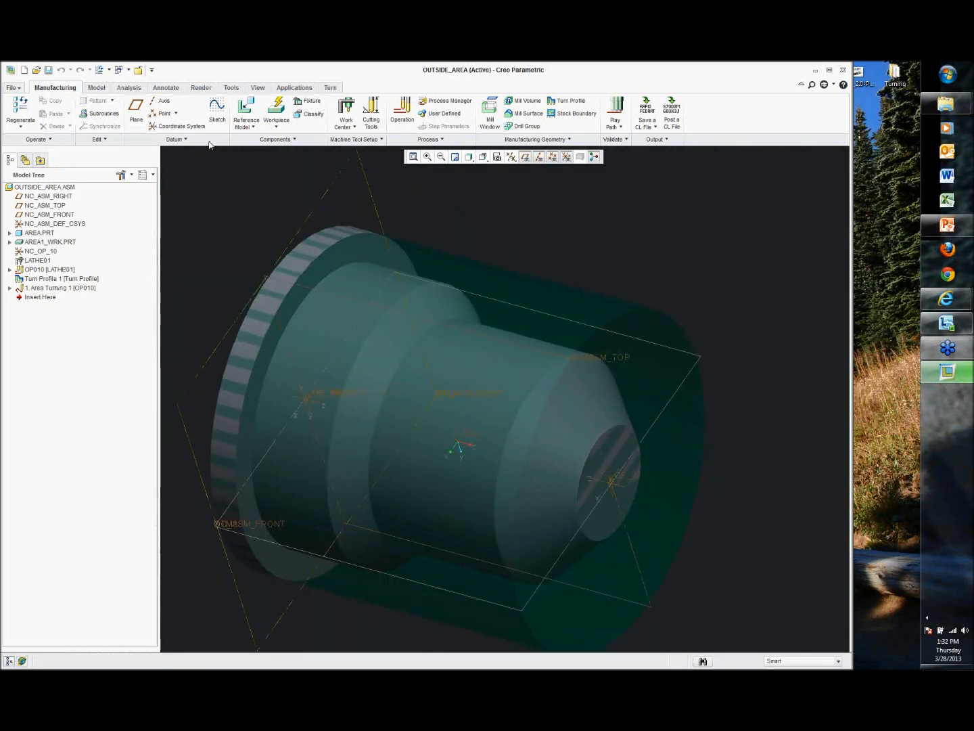
{"action": "left_click", "coordinate": [48, 70]}
{"action": "left_click", "coordinate": [381, 505]}
{"action": "mouse_move", "coordinate": [683, 267]}
{"action": "middle_mouse_down"}
{"action": "mouse_move", "coordinate": [639, 264]}
{"action": "mouse_move", "coordinate": [675, 268]}
{"action": "mouse_move", "coordinate": [676, 259]}
{"action": "middle_mouse_up"}
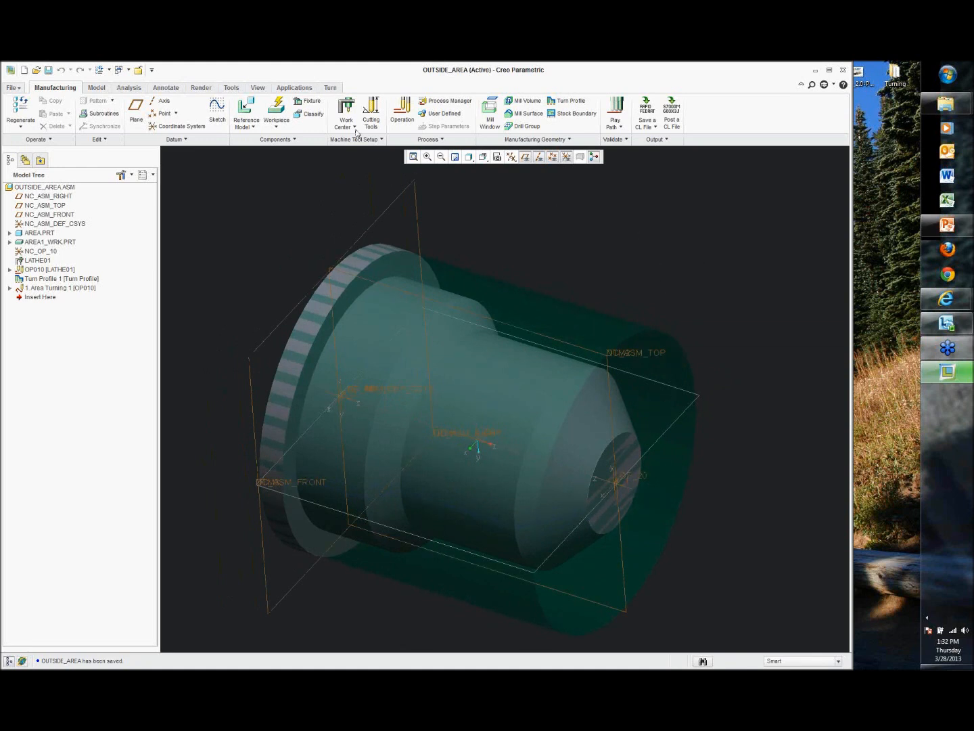
Step: Open the Turn ribbon tab to review the available turning sequences
{"action": "left_click", "coordinate": [329, 88]}
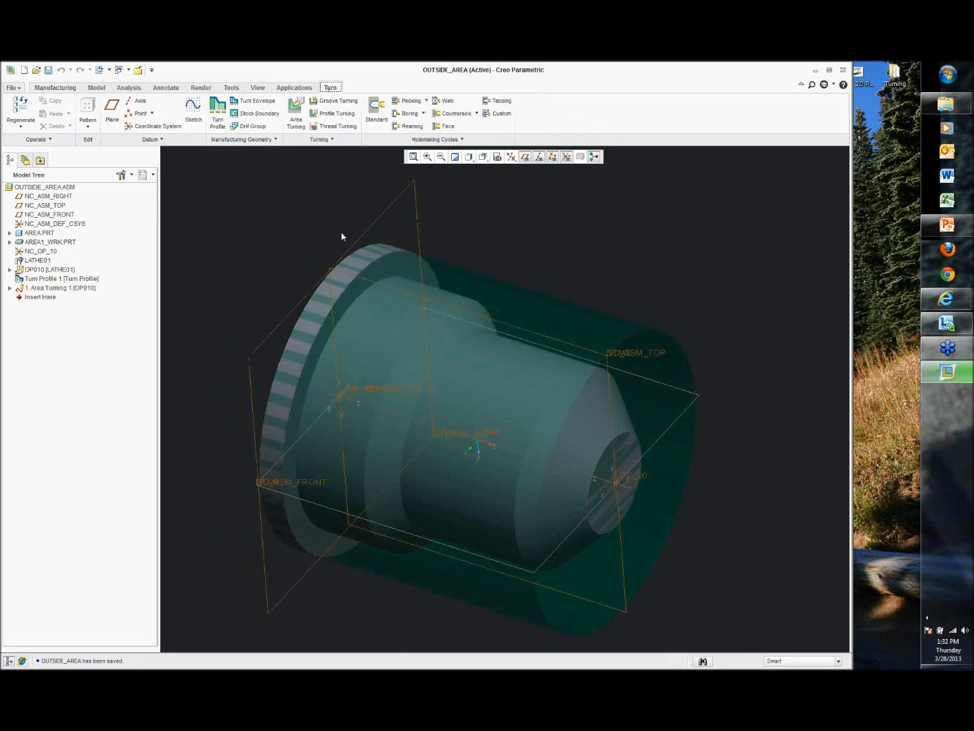
{"action": "scroll", "coordinate": [342, 235], "scroll_direction": "up", "scroll_amount": 2}
{"action": "middle_click_drag", "start_coordinate": [539, 292], "coordinate": [585, 294], "text": "shift"}
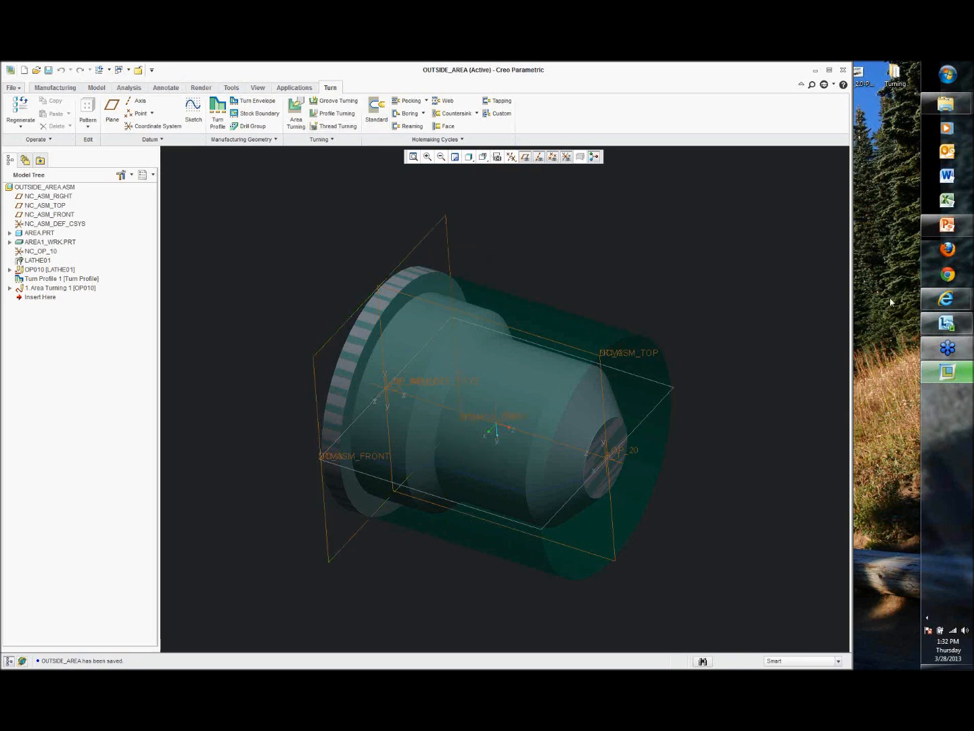
{"action": "left_click", "coordinate": [913, 83]}
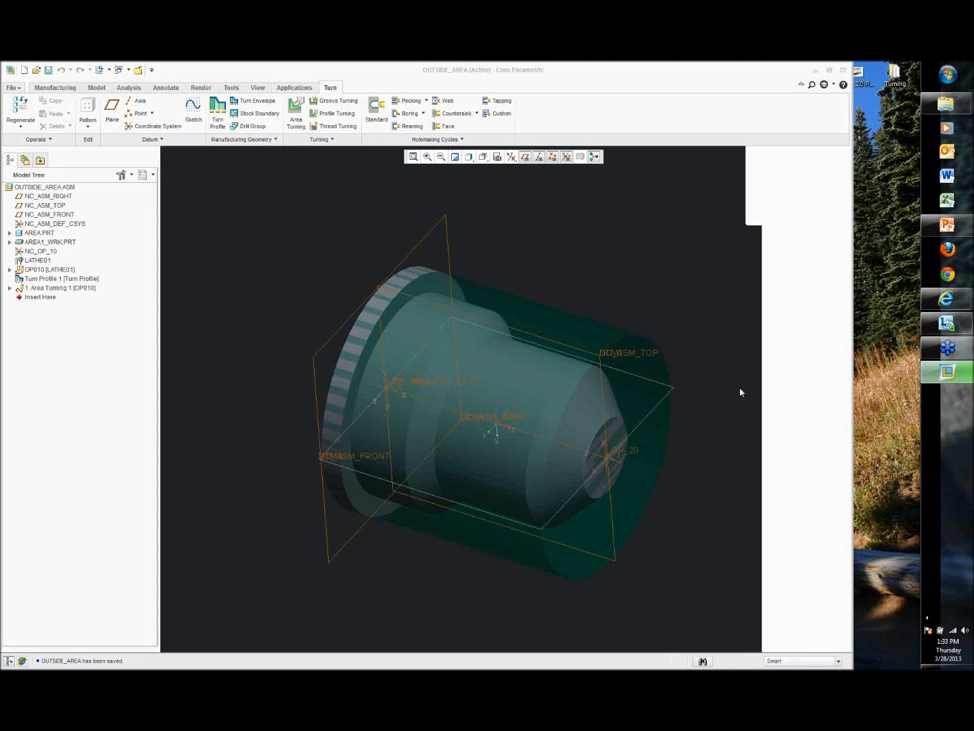
Step: Minimize the Creo Parametric window to reach the desktop
{"action": "left_click", "coordinate": [731, 274]}
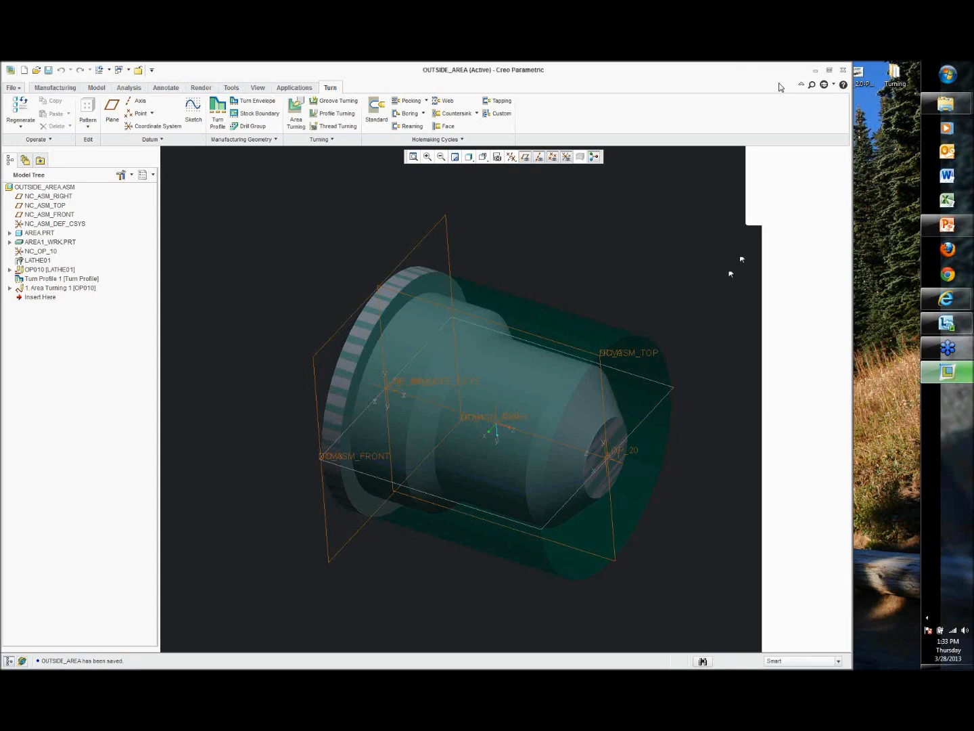
{"action": "left_click", "coordinate": [815, 71]}
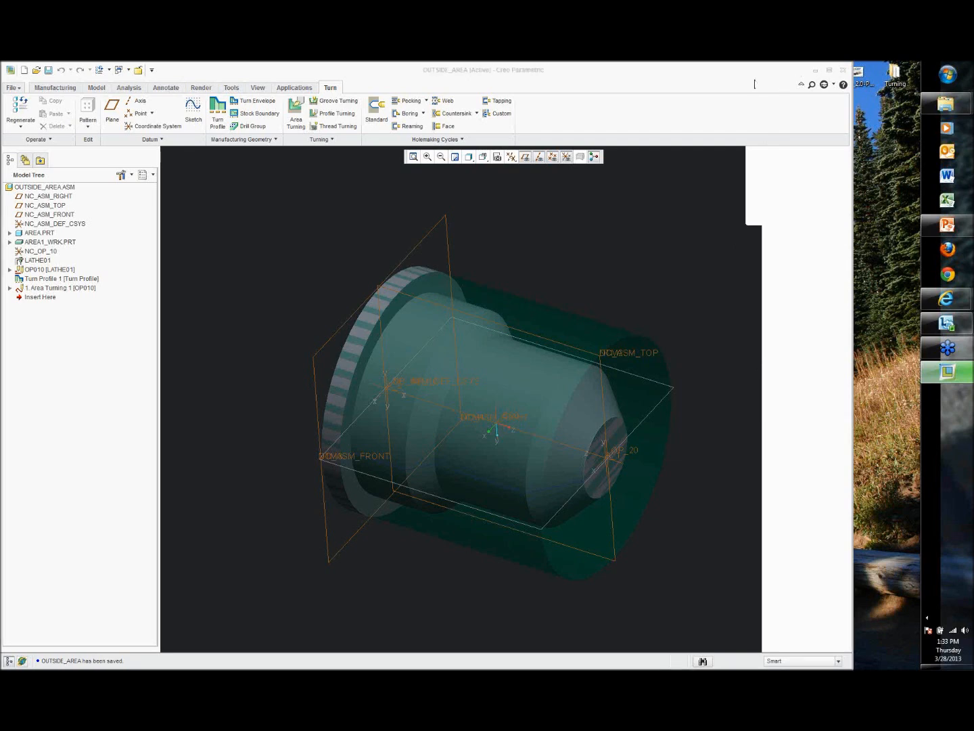
{"action": "left_click", "coordinate": [819, 72]}
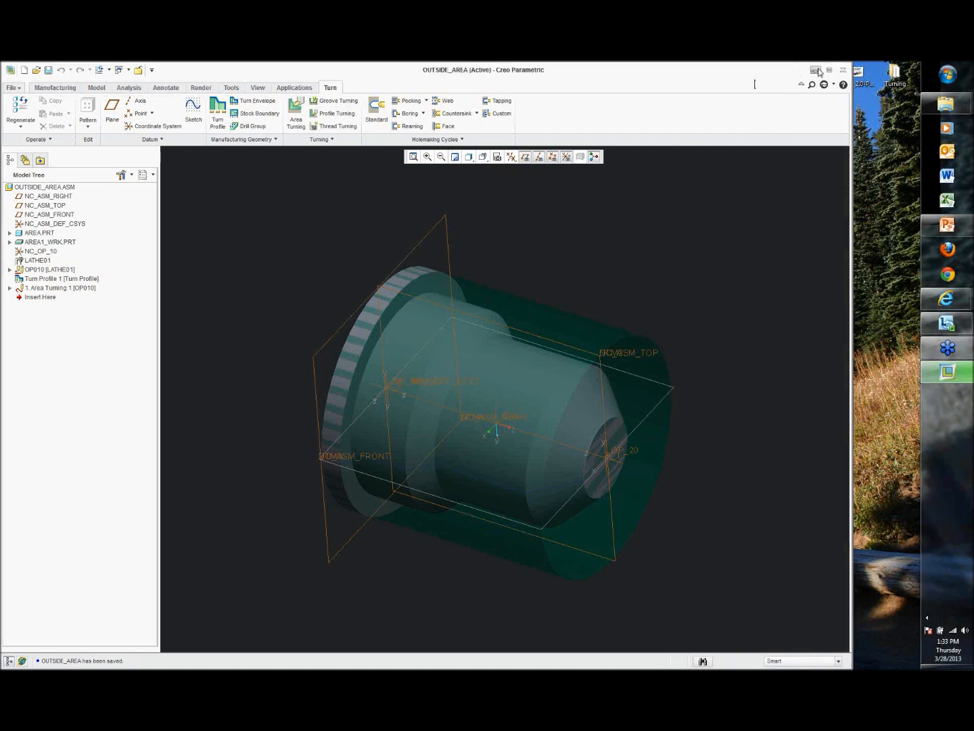
{"action": "left_click", "coordinate": [819, 71]}
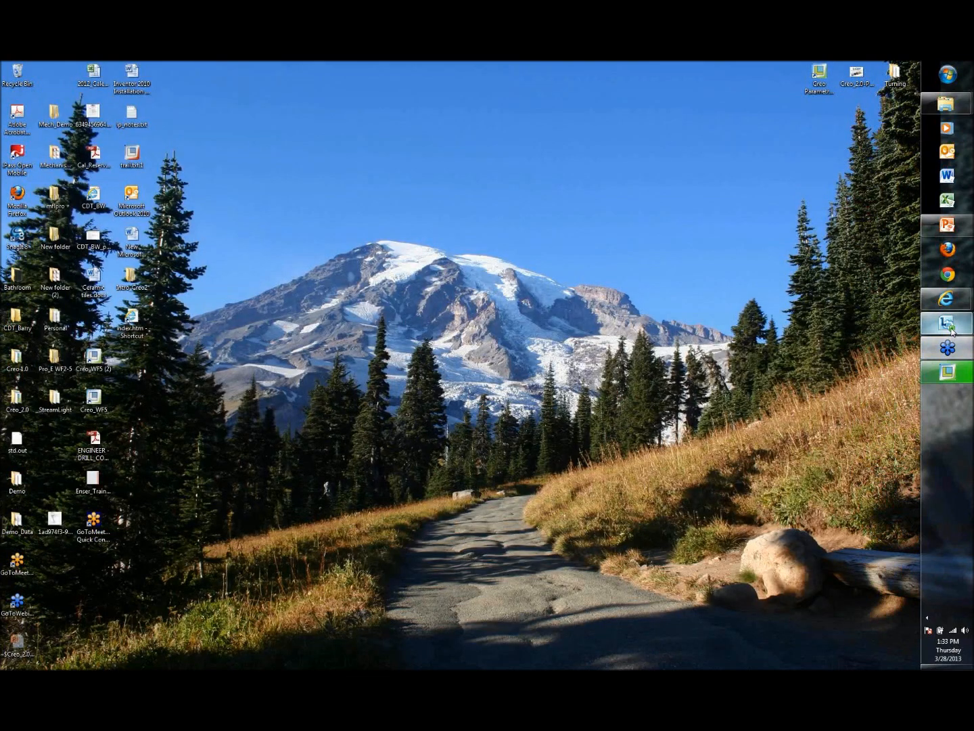
Step: Switch to PowerPoint, enlarge its window and zoom in on the closing Thank You slide
{"action": "mouse_move", "coordinate": [932, 331]}
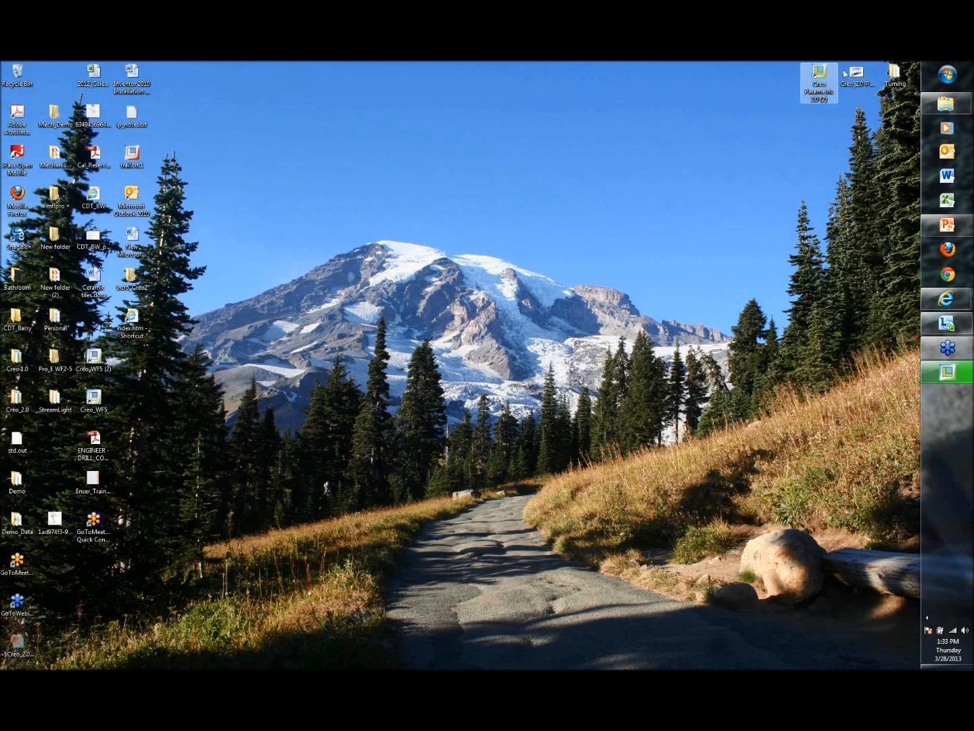
{"action": "left_click", "coordinate": [946, 224]}
{"action": "scroll", "coordinate": [419, 324], "scroll_direction": "down", "scroll_amount": 7}
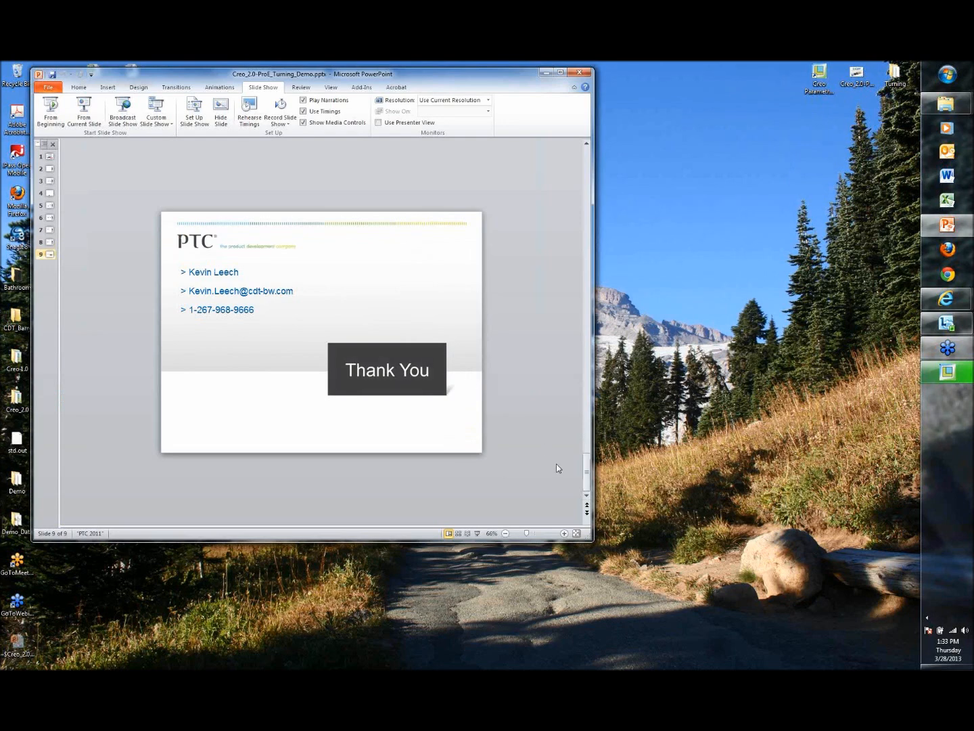
{"action": "left_click_drag", "start_coordinate": [595, 544], "coordinate": [734, 613]}
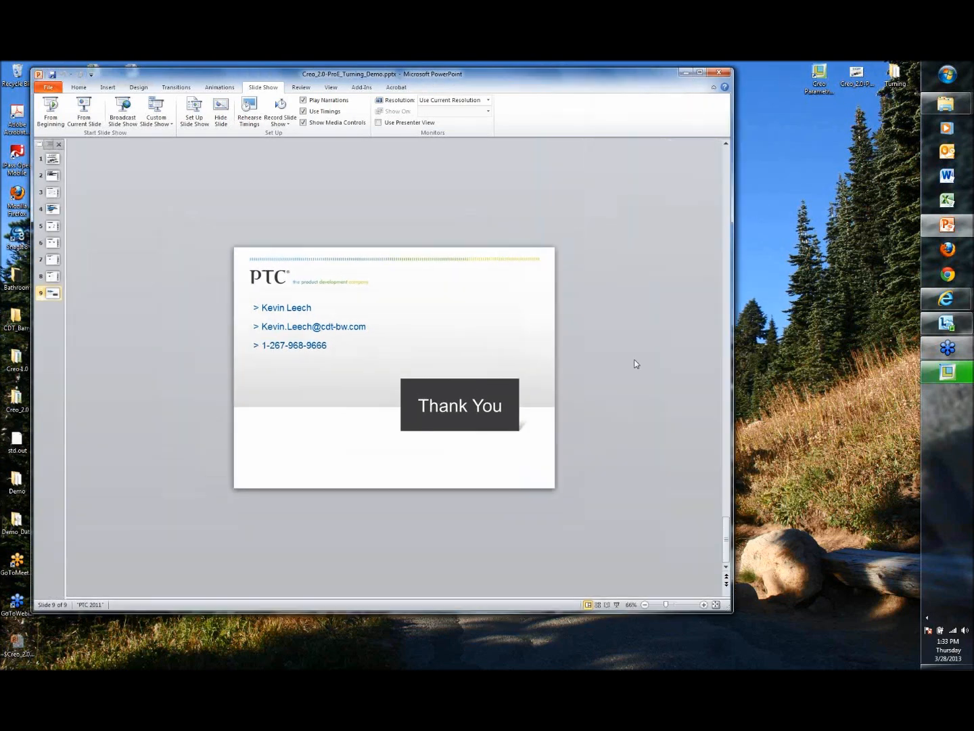
{"action": "scroll", "coordinate": [619, 326], "scroll_direction": "up", "scroll_amount": 5, "text": "ctrl"}
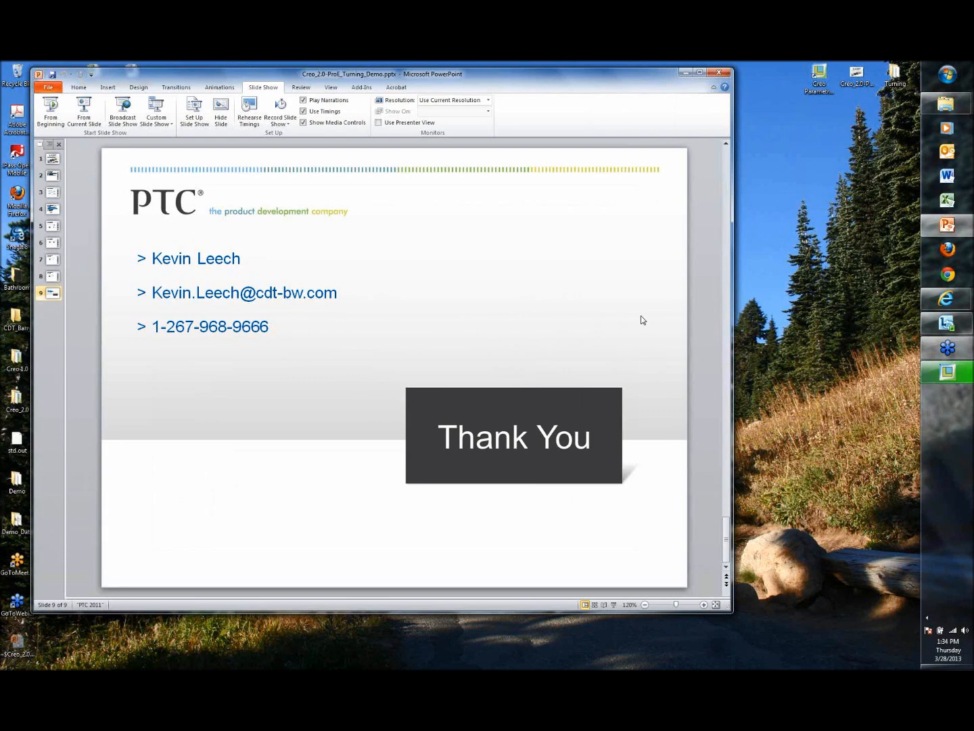
Step: Return to Creo and launch the Material Removal Simulation in VERICUT with the CL file op010.ncl
{"action": "left_click", "coordinate": [959, 374]}
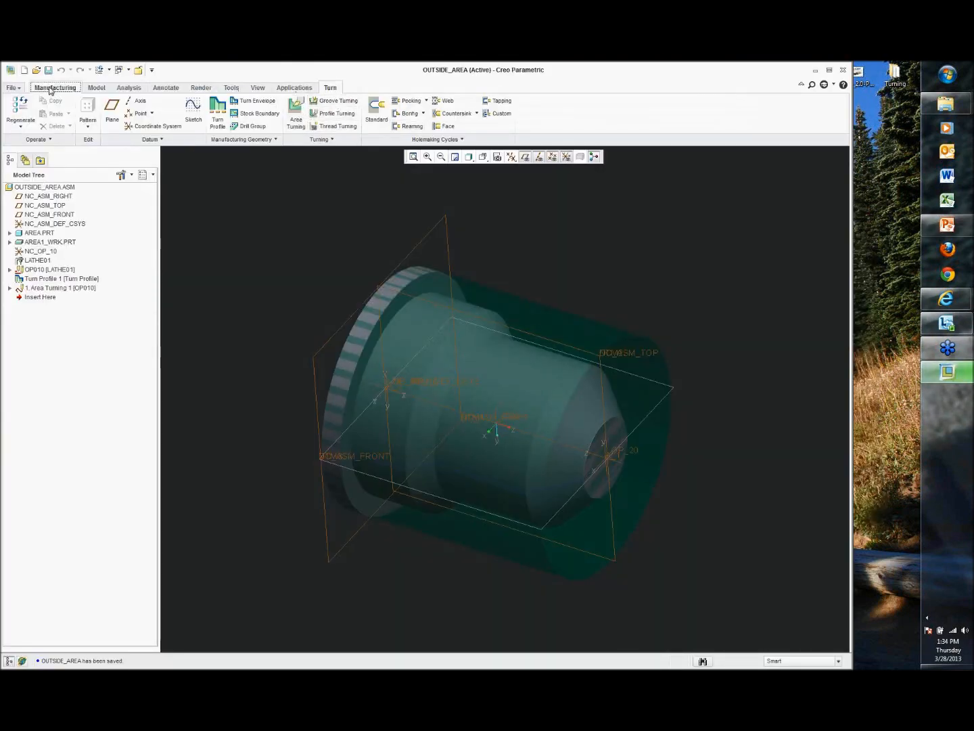
{"action": "left_click", "coordinate": [55, 88]}
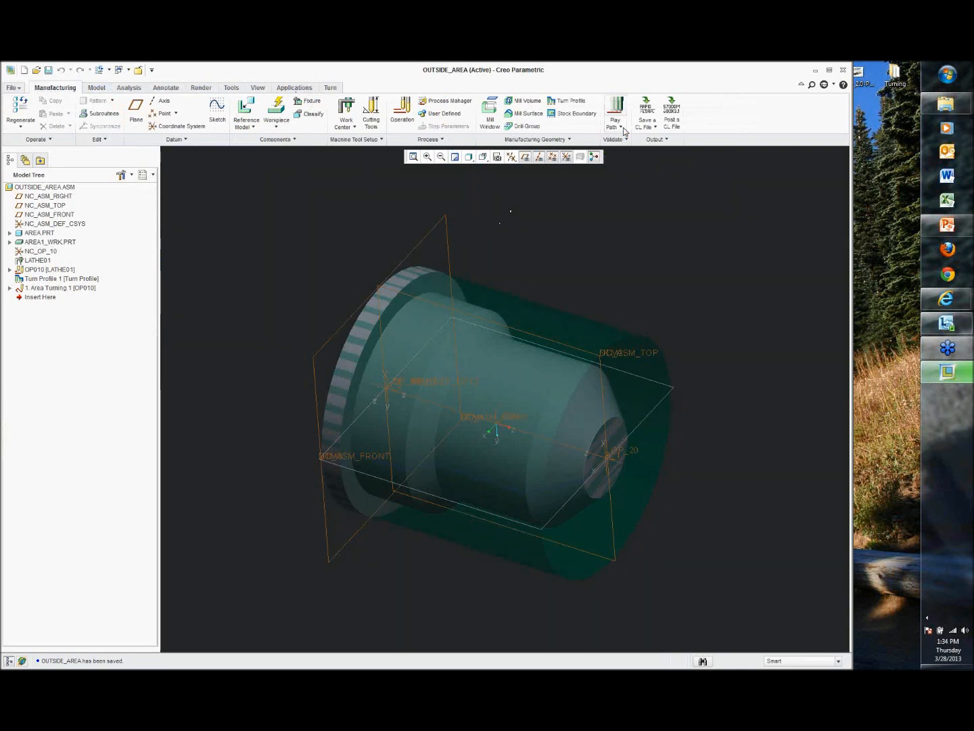
{"action": "left_click", "coordinate": [617, 126]}
{"action": "left_click", "coordinate": [629, 165]}
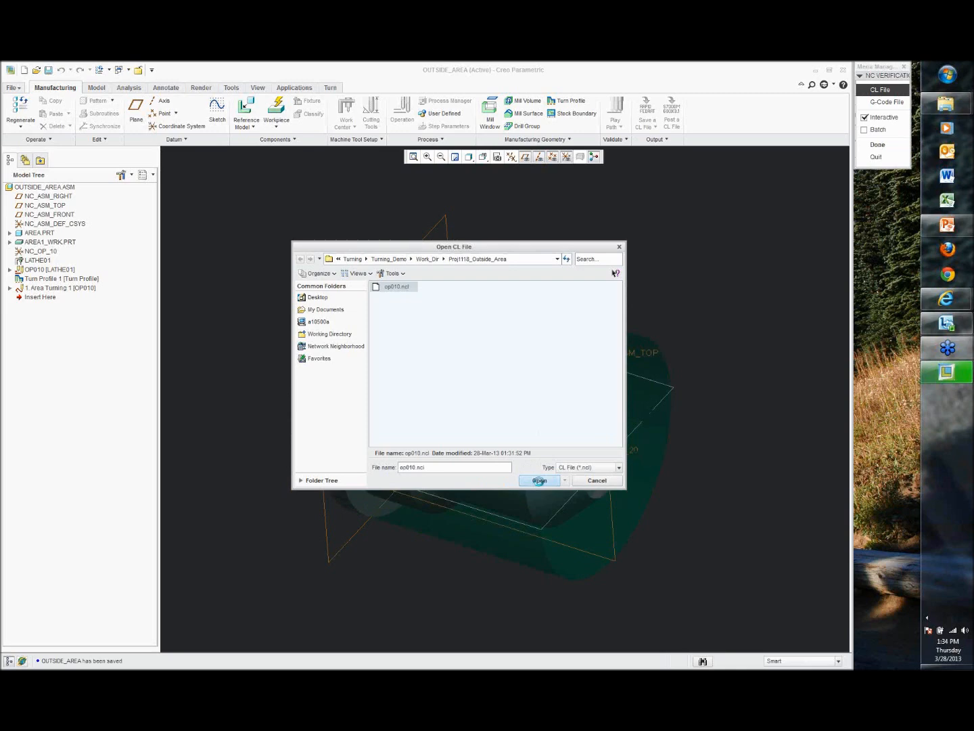
{"action": "left_click", "coordinate": [538, 479]}
{"action": "left_click", "coordinate": [866, 145]}
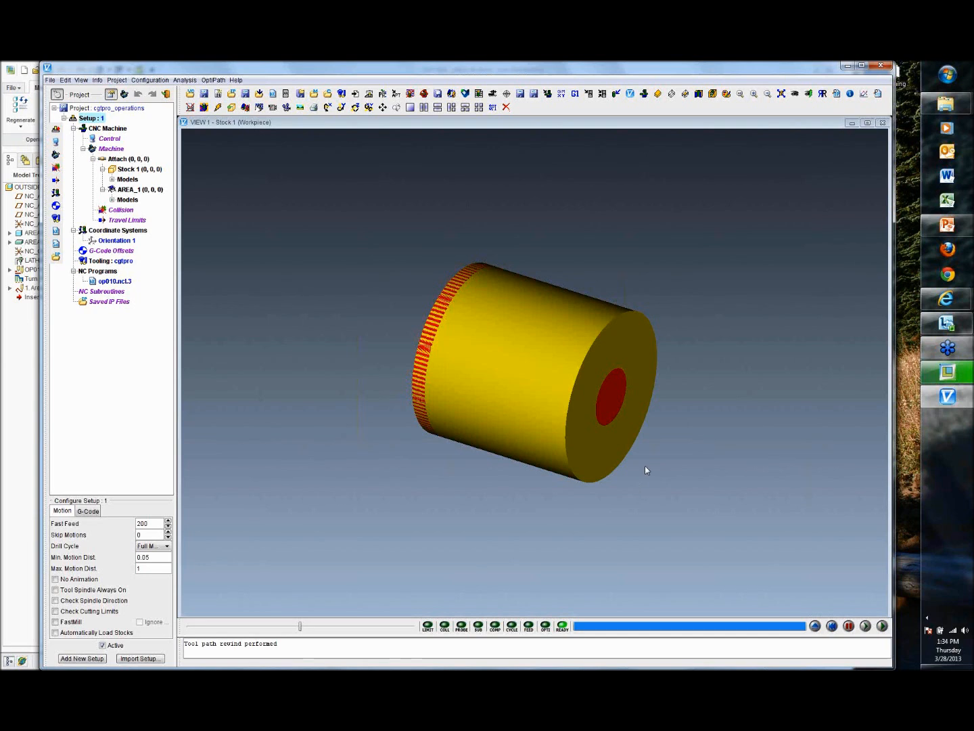
Step: Minimize the VERICUT and Creo windows and exit the PowerPoint slide show to the normal view
{"action": "left_click", "coordinate": [850, 70]}
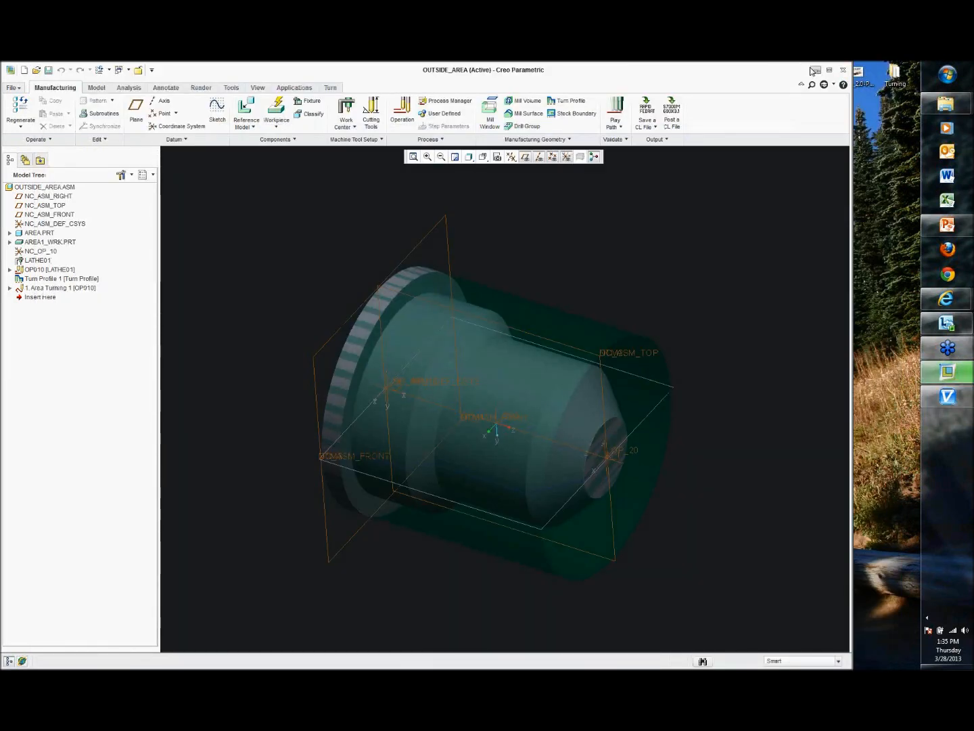
{"action": "left_click", "coordinate": [814, 71]}
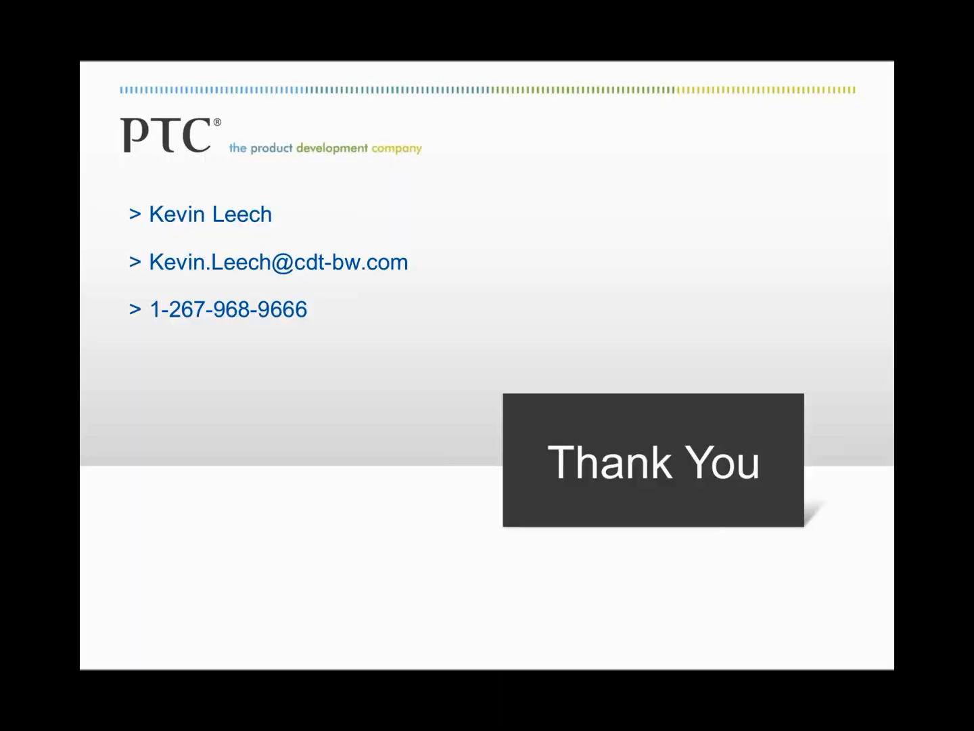
{"action": "key", "text": "Escape"}
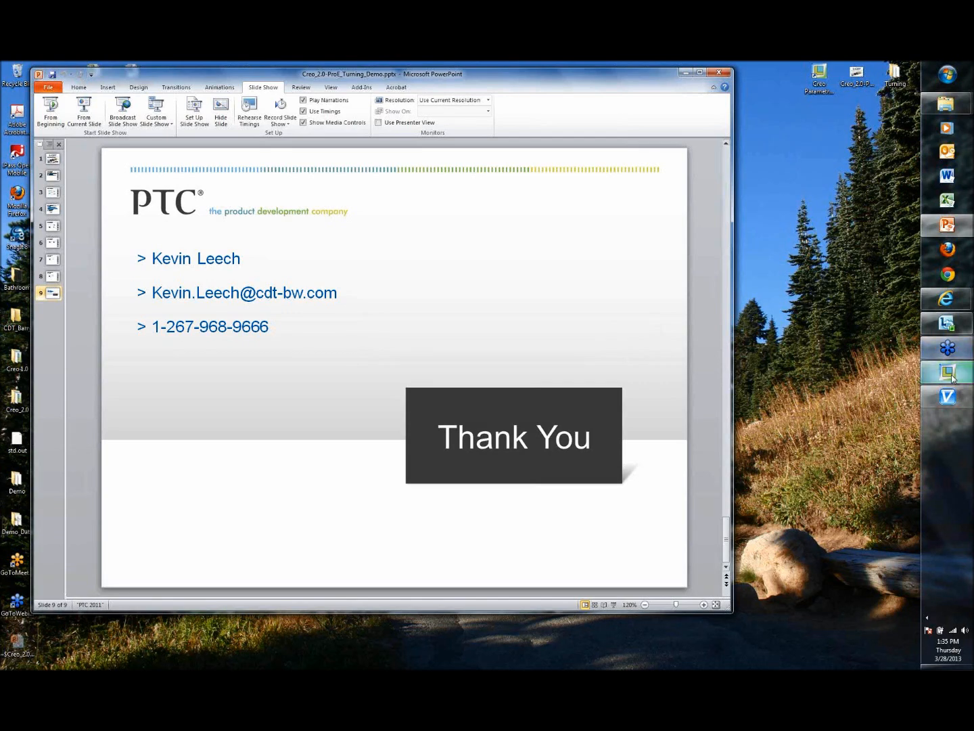
{"action": "mouse_move", "coordinate": [953, 377]}
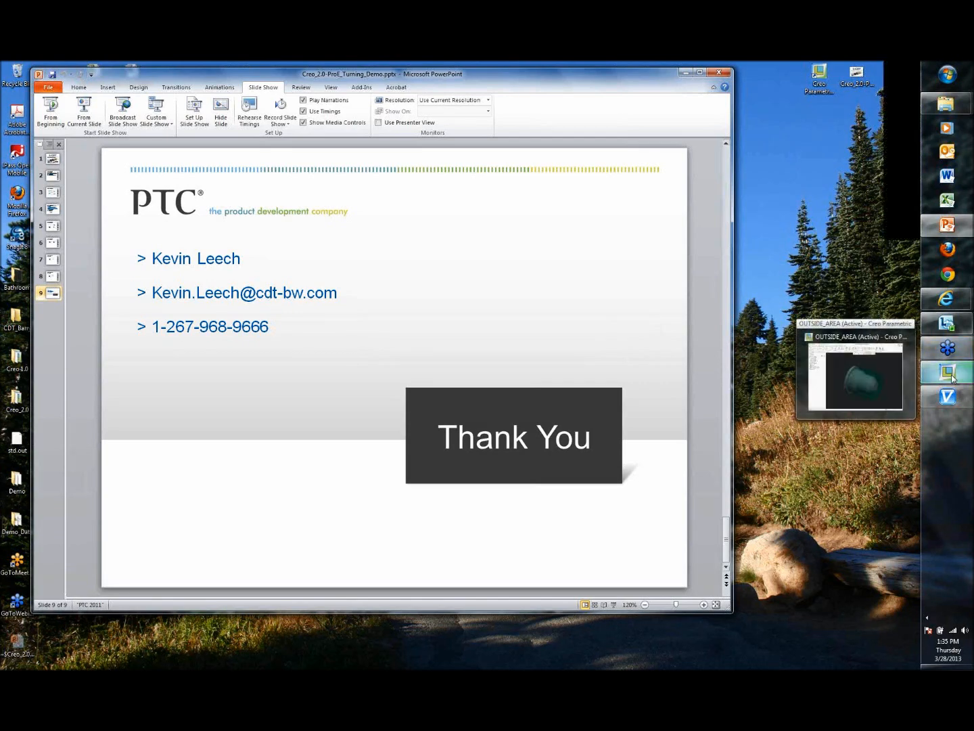
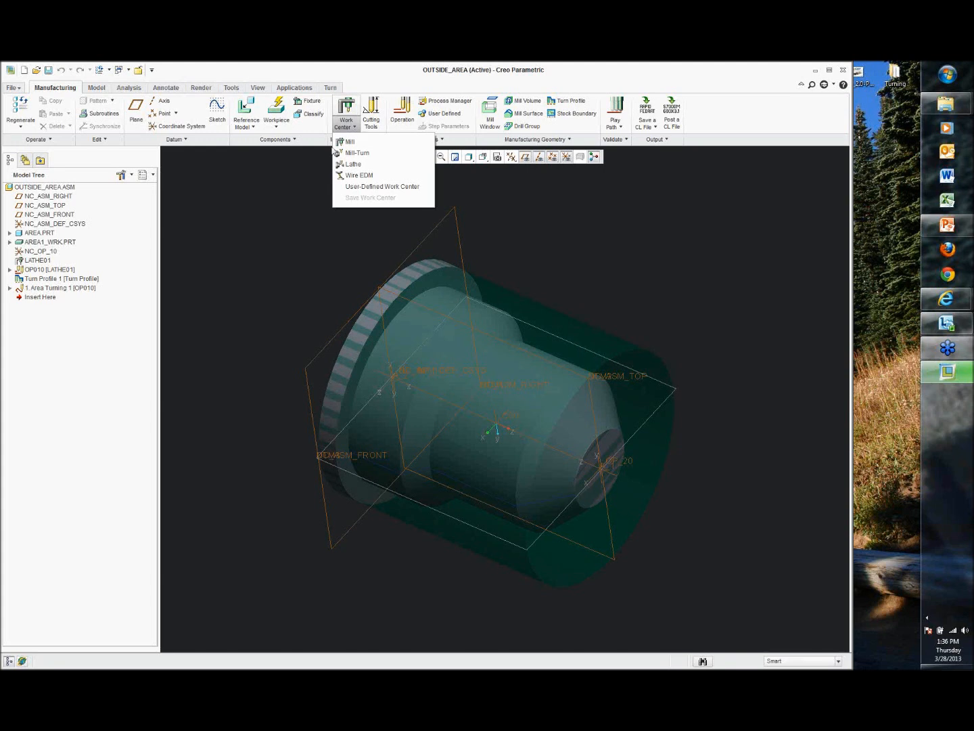
Step: Open the Cutting Tools setup dialog and enlarge it to view the OUTSIDE_ROUGH turning tool
{"action": "left_click", "coordinate": [59, 271]}
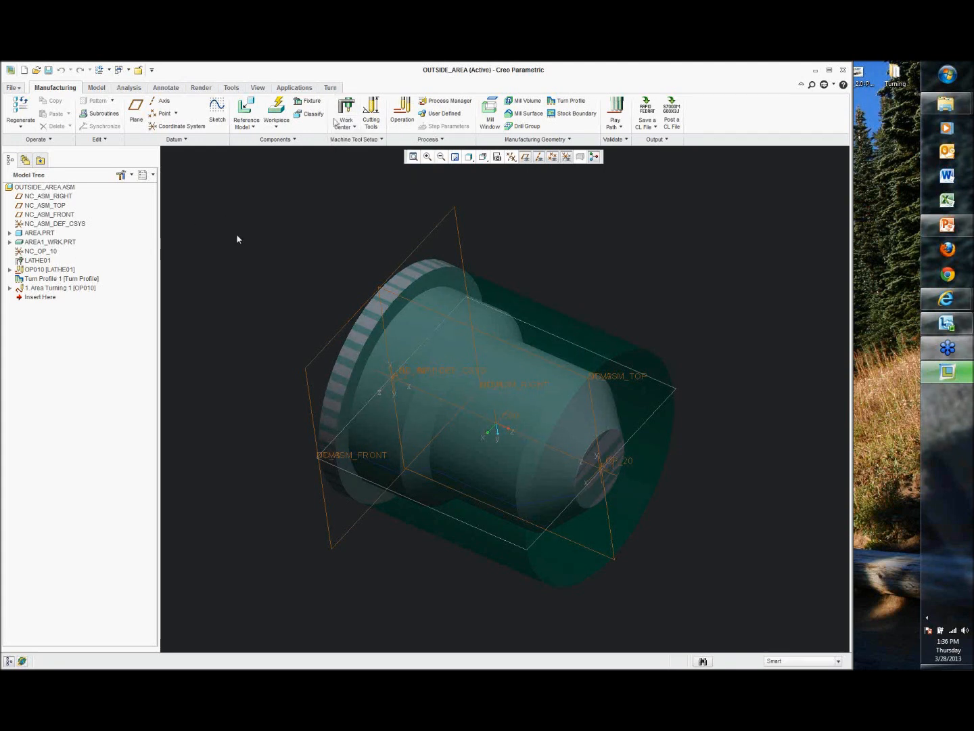
{"action": "left_click", "coordinate": [375, 107]}
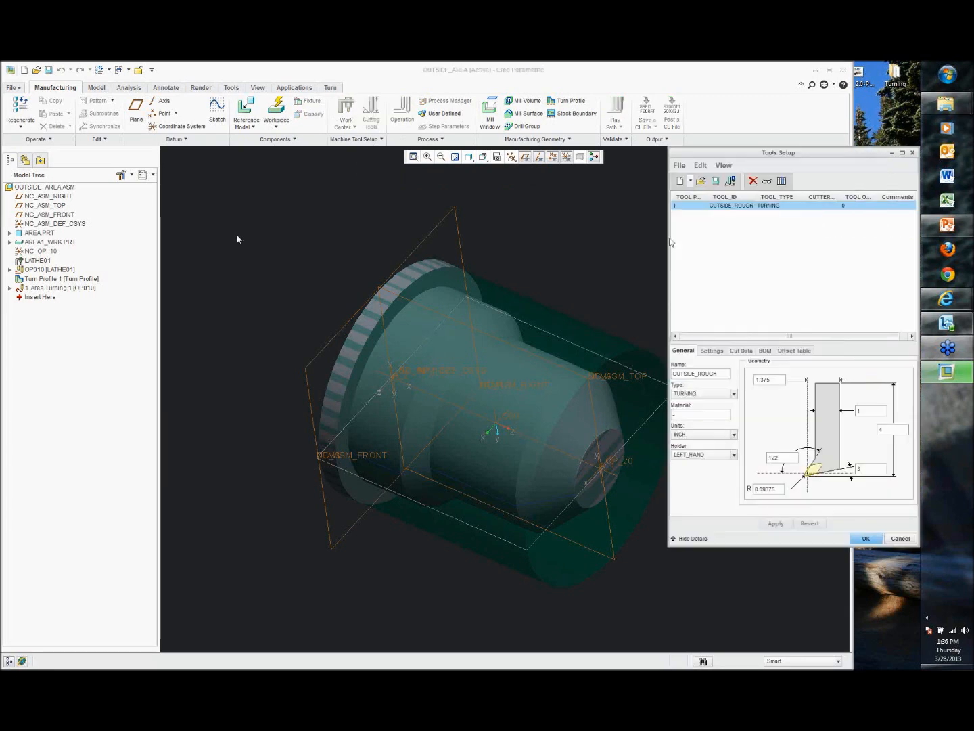
{"action": "left_click_drag", "start_coordinate": [669, 242], "coordinate": [544, 242]}
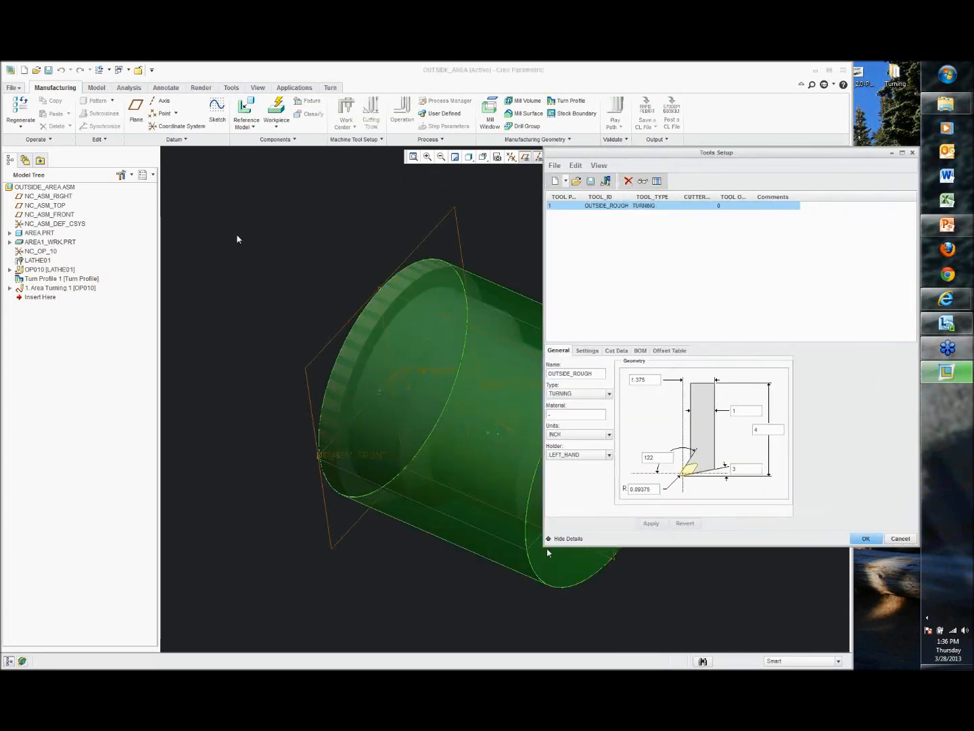
{"action": "left_click_drag", "start_coordinate": [544, 545], "coordinate": [439, 612]}
Step: Browse the tool library folders down to mfglib > tools_lib > standard_t > turn_s for turning tool files
{"action": "left_click", "coordinate": [472, 181]}
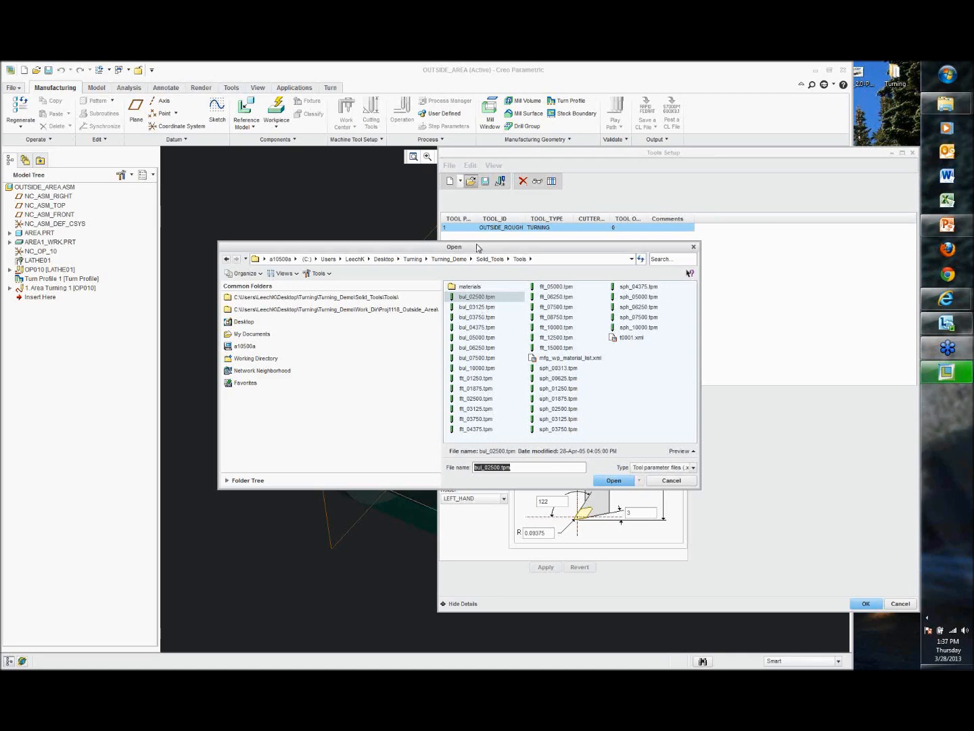
{"action": "left_click_drag", "start_coordinate": [477, 247], "coordinate": [303, 250]}
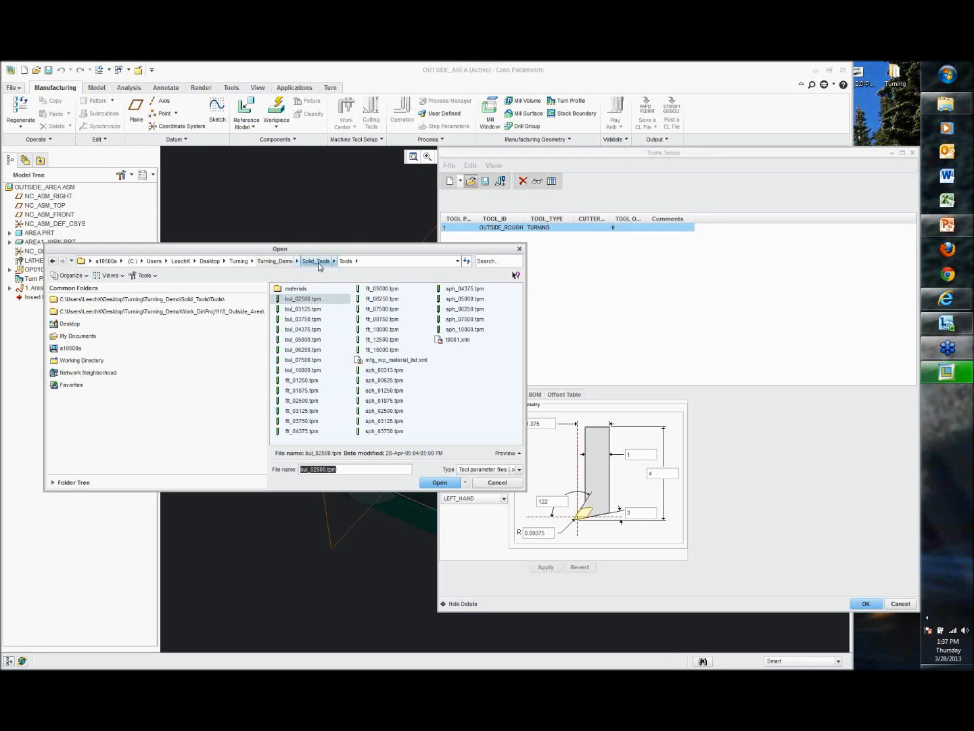
{"action": "left_click", "coordinate": [506, 452]}
{"action": "left_click", "coordinate": [296, 310]}
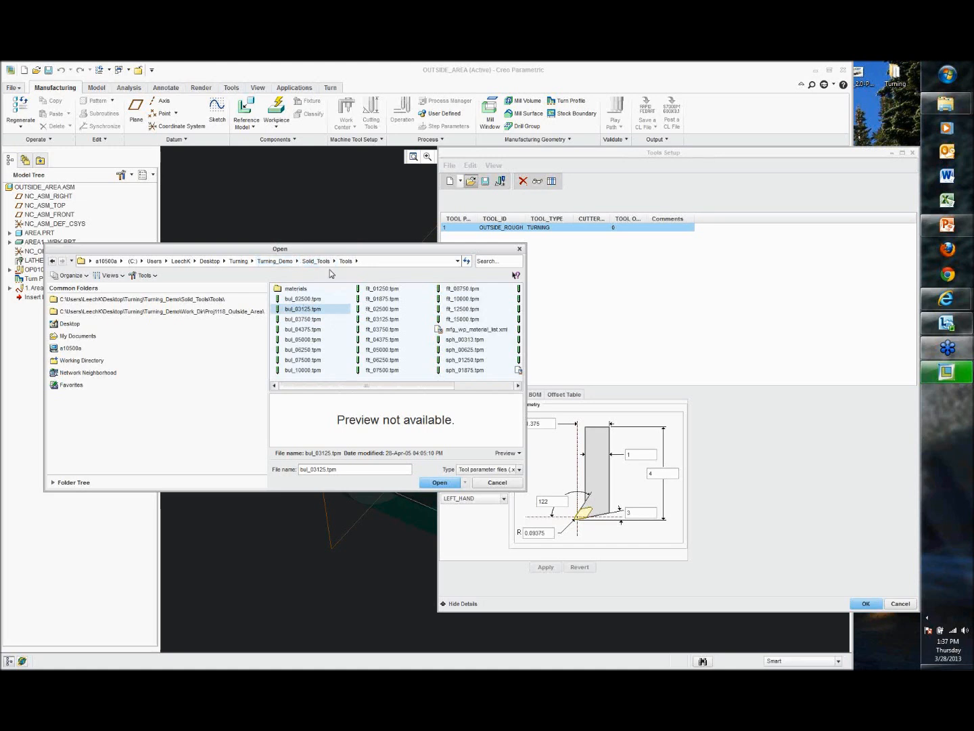
{"action": "left_click", "coordinate": [302, 262]}
{"action": "double_click", "coordinate": [284, 299]}
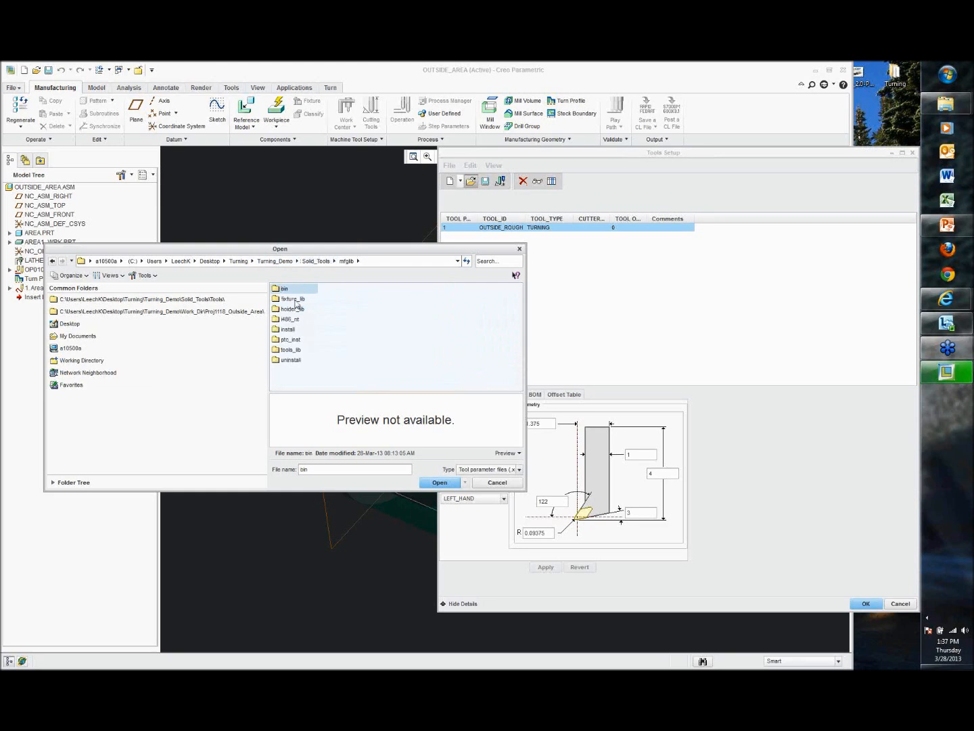
{"action": "double_click", "coordinate": [292, 349]}
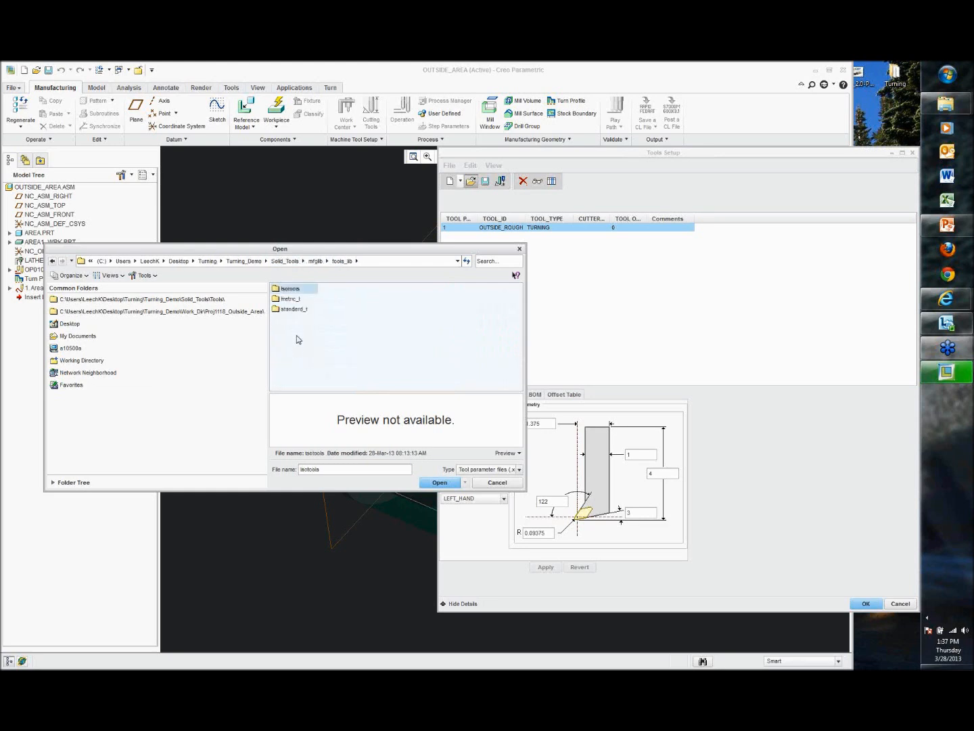
{"action": "double_click", "coordinate": [292, 290]}
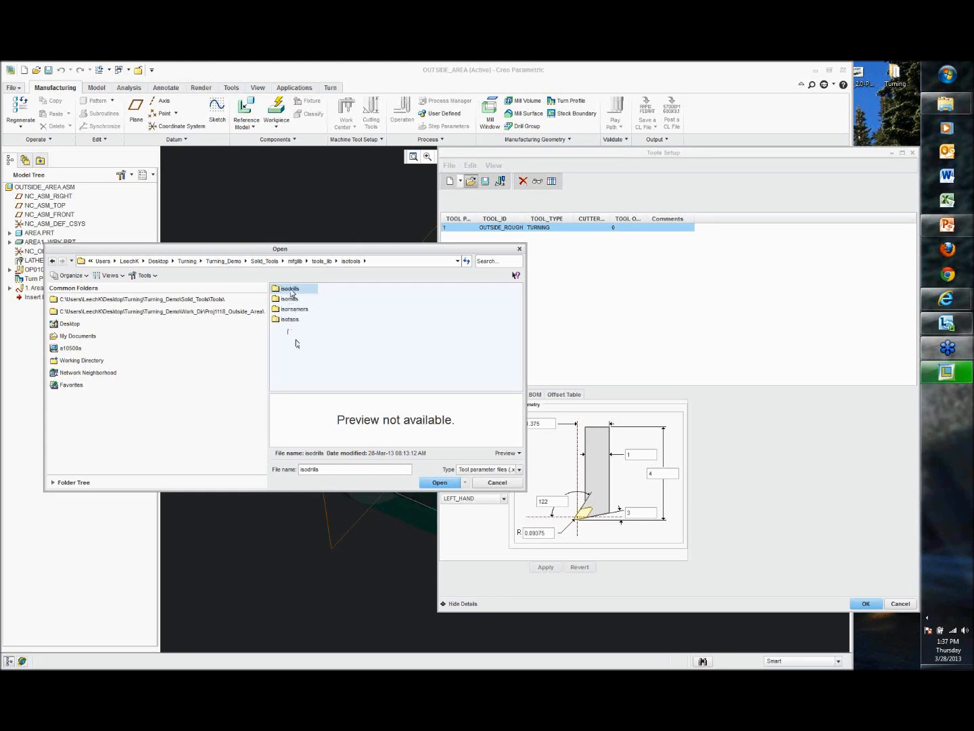
{"action": "double_click", "coordinate": [290, 291]}
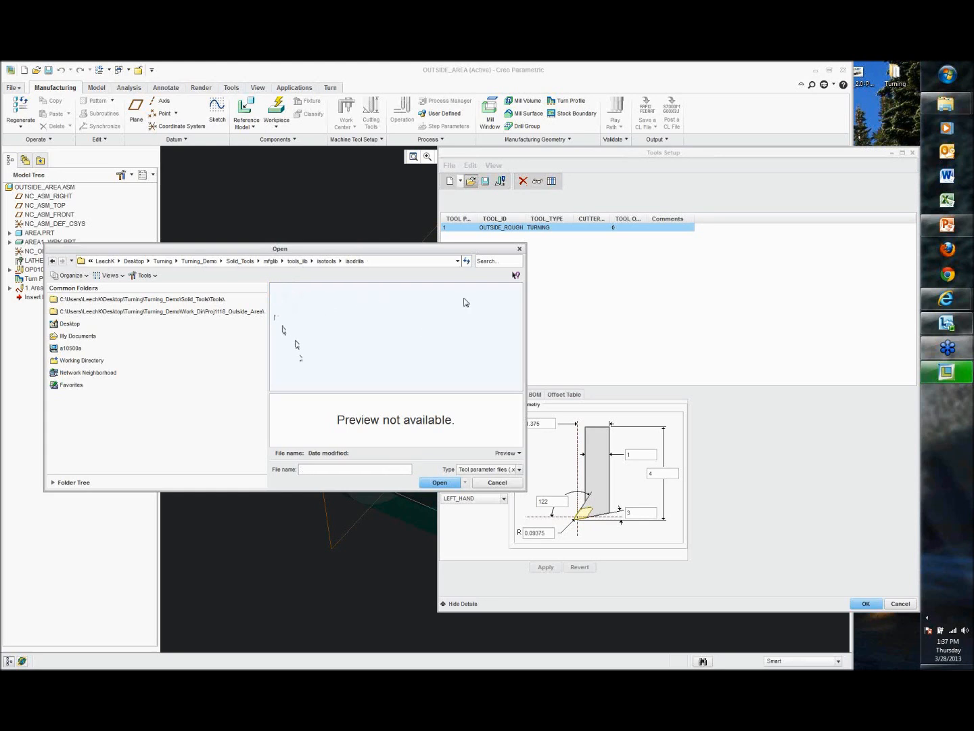
{"action": "left_click", "coordinate": [326, 260]}
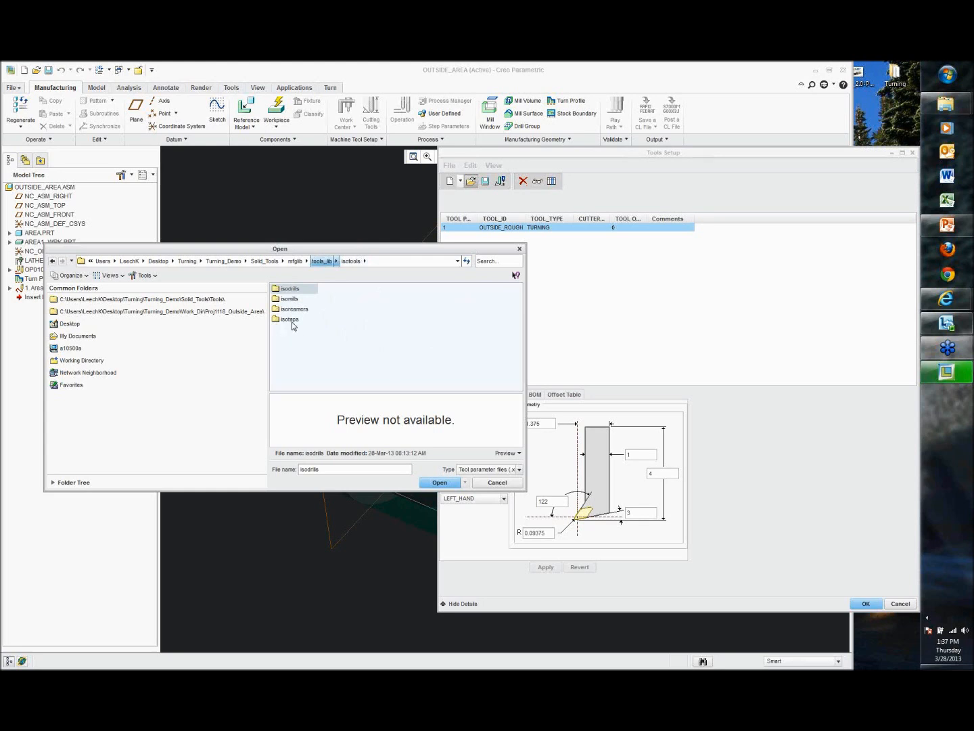
{"action": "left_click", "coordinate": [295, 260]}
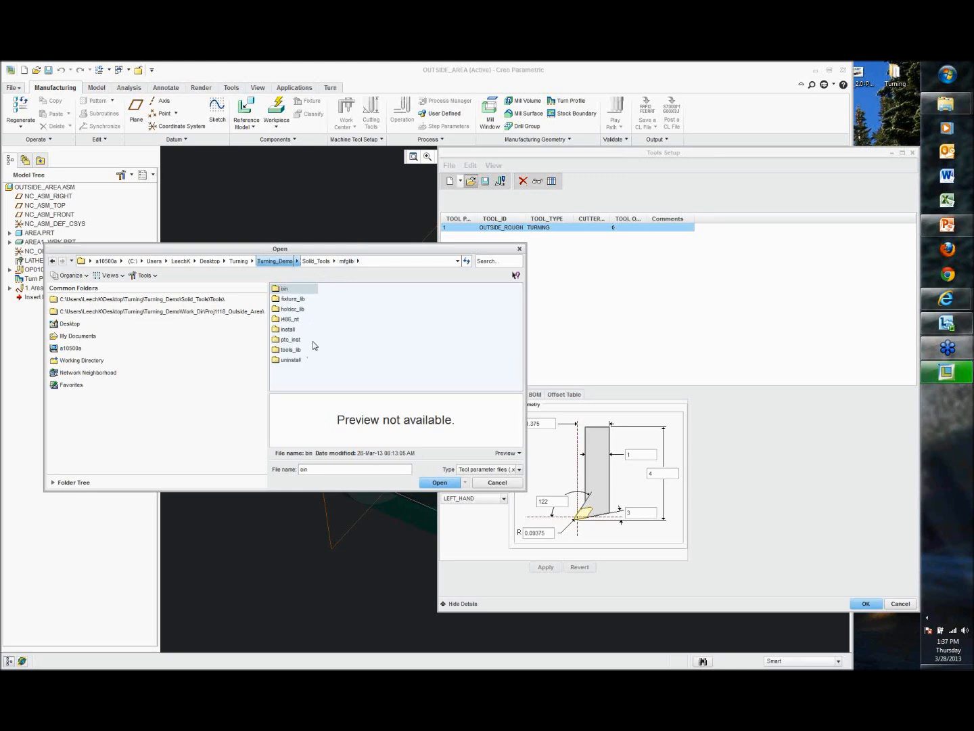
{"action": "double_click", "coordinate": [298, 349]}
{"action": "double_click", "coordinate": [290, 289]}
{"action": "left_click", "coordinate": [321, 262]}
{"action": "double_click", "coordinate": [294, 308]}
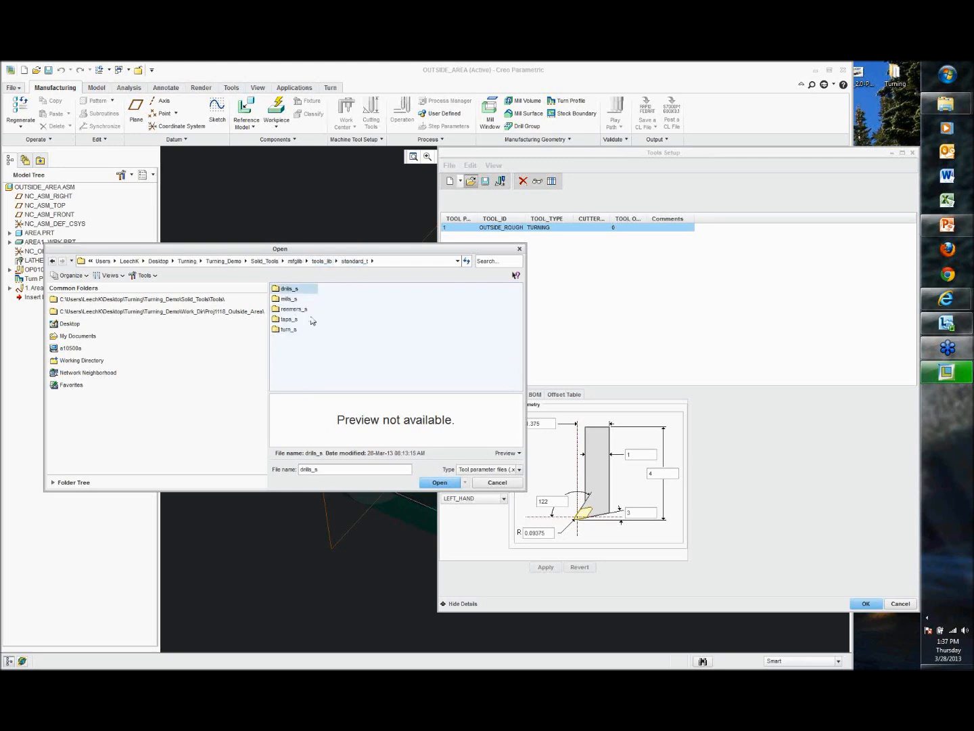
{"action": "double_click", "coordinate": [293, 331]}
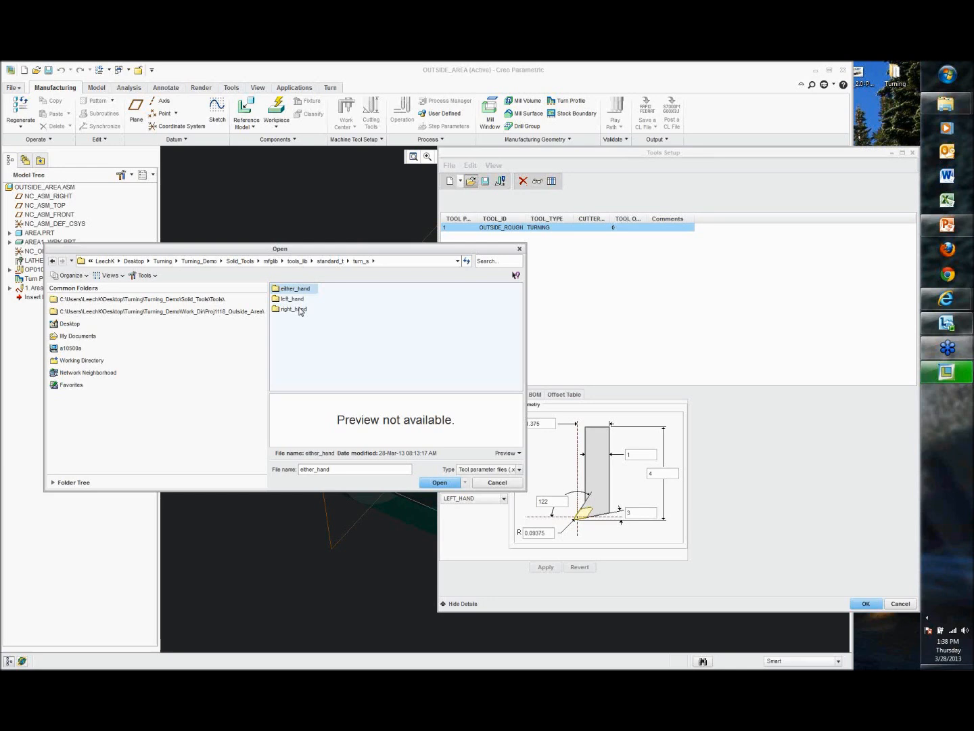
{"action": "left_click", "coordinate": [299, 329]}
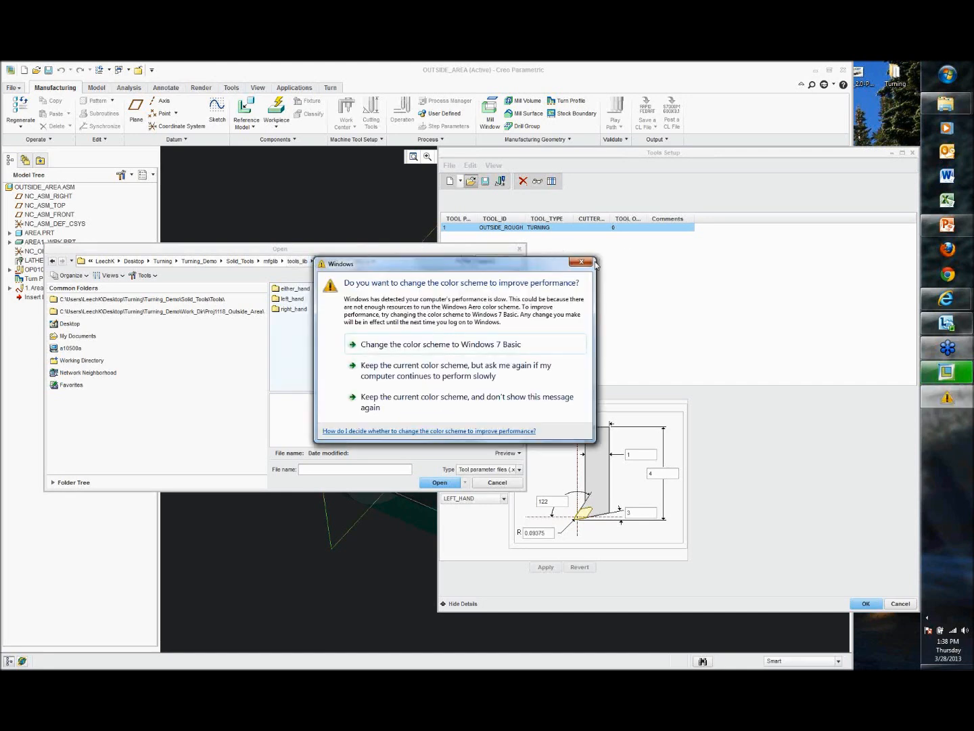
Step: Dismiss the Windows message, cancel the file browser and close the Tools Setup dialog without changes
{"action": "left_click", "coordinate": [587, 265]}
{"action": "left_click", "coordinate": [498, 483]}
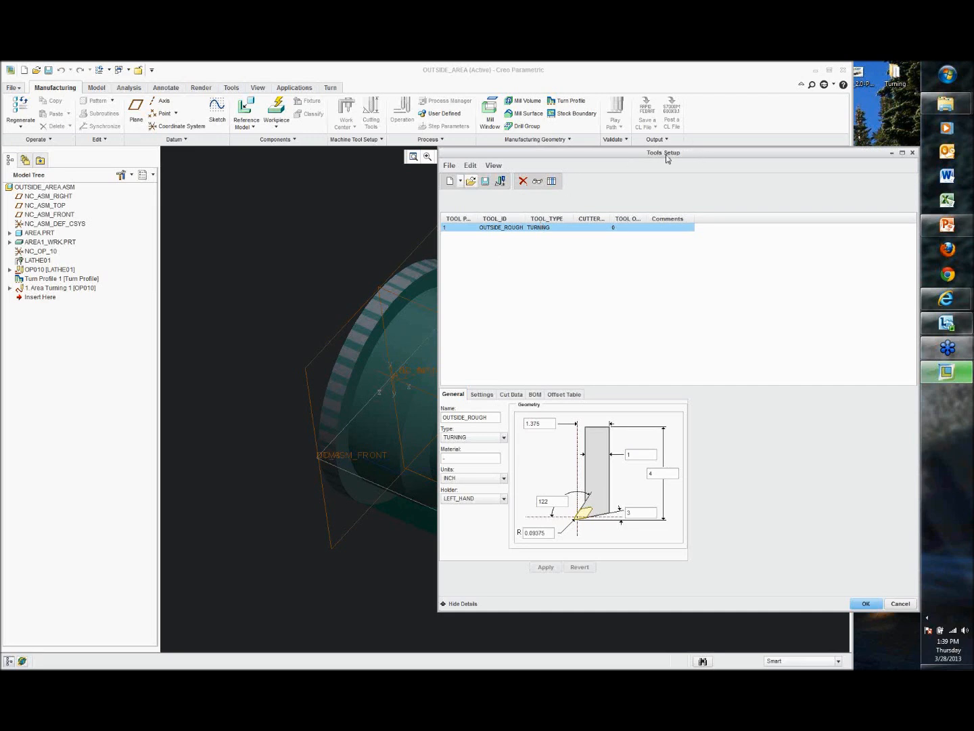
{"action": "left_click_drag", "start_coordinate": [665, 154], "coordinate": [588, 158]}
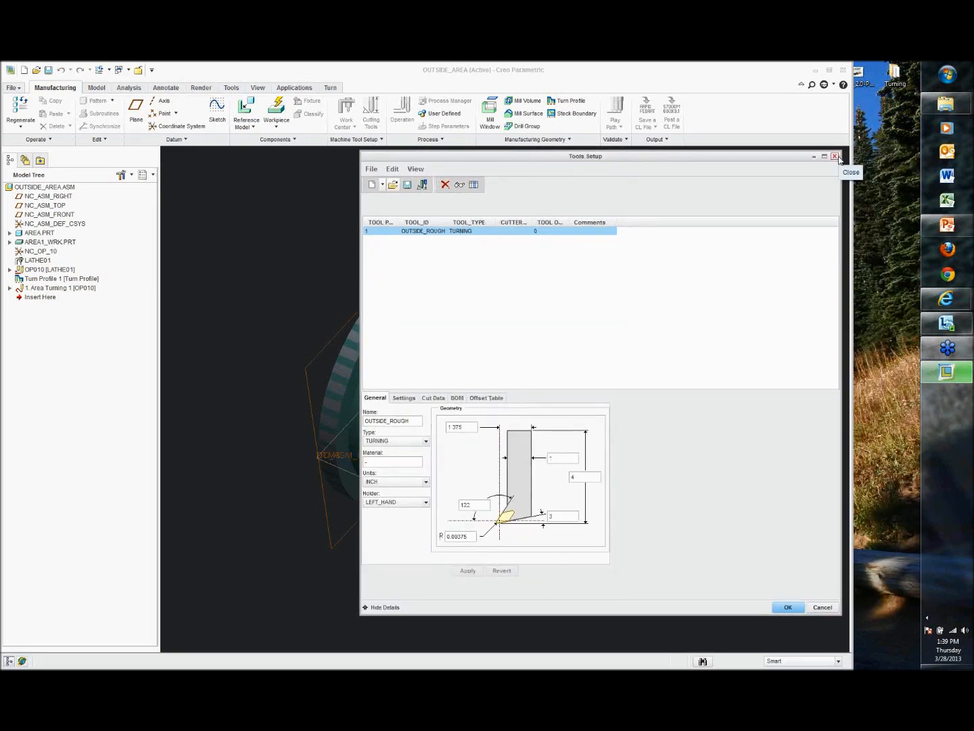
{"action": "left_click", "coordinate": [836, 157]}
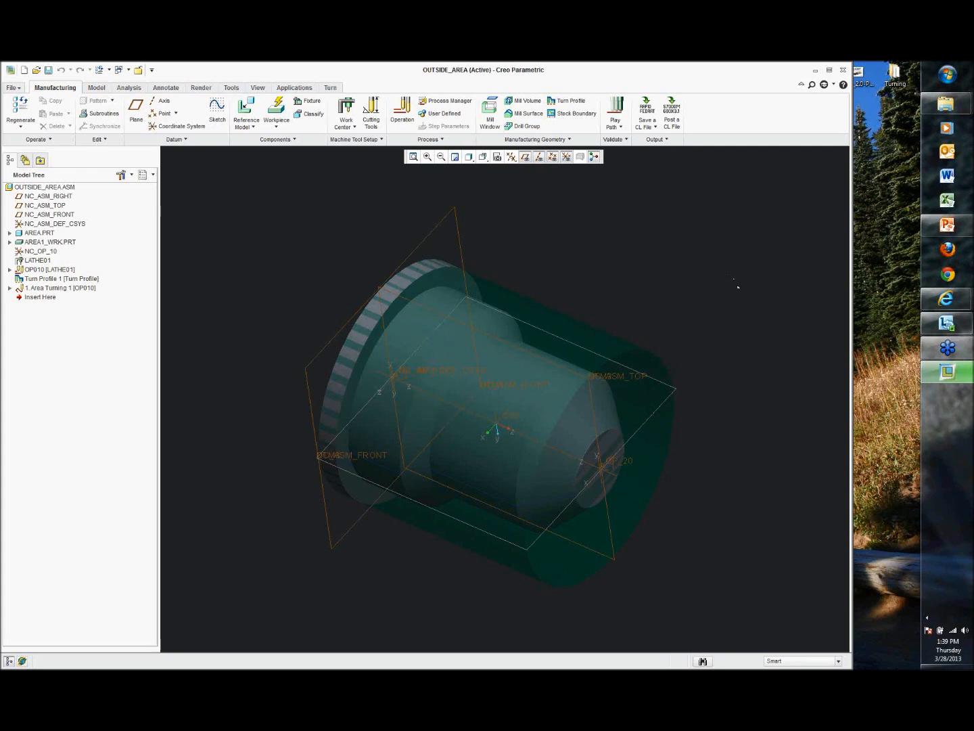
Step: Rotate the model to examine the part inside the workpiece and dismiss the Windows message
{"action": "mouse_move", "coordinate": [682, 293]}
{"action": "middle_mouse_down"}
{"action": "mouse_move", "coordinate": [683, 226]}
{"action": "mouse_move", "coordinate": [636, 206]}
{"action": "mouse_move", "coordinate": [605, 211]}
{"action": "mouse_move", "coordinate": [605, 233]}
{"action": "mouse_move", "coordinate": [678, 260]}
{"action": "mouse_move", "coordinate": [559, 274]}
{"action": "mouse_move", "coordinate": [590, 196]}
{"action": "mouse_move", "coordinate": [646, 233]}
{"action": "mouse_move", "coordinate": [634, 236]}
{"action": "middle_mouse_up"}
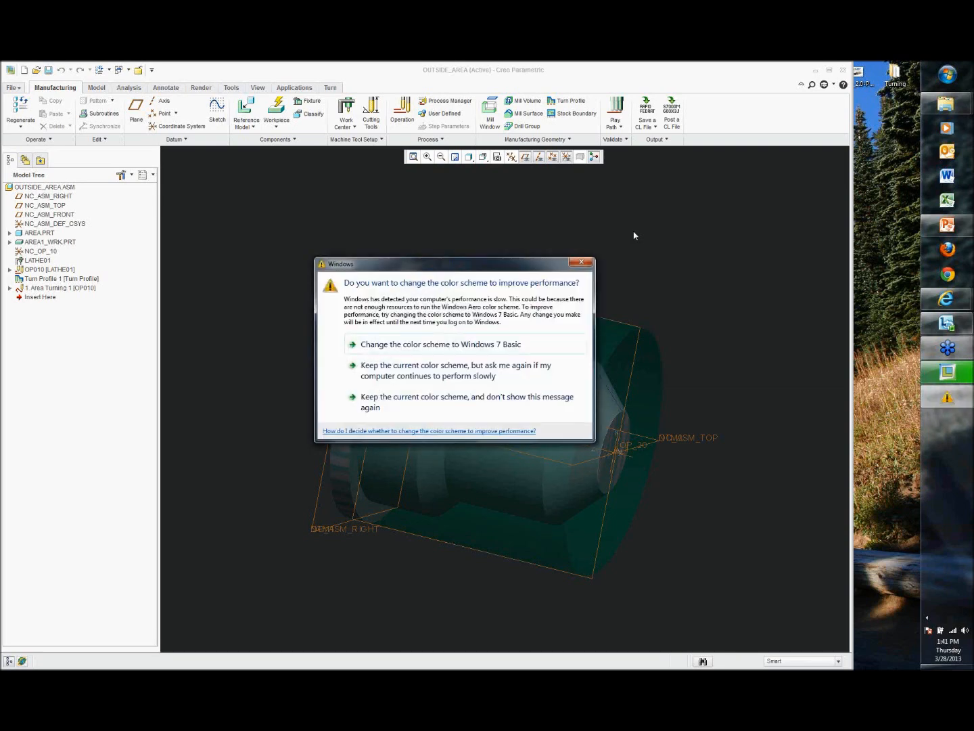
{"action": "left_click", "coordinate": [585, 262]}
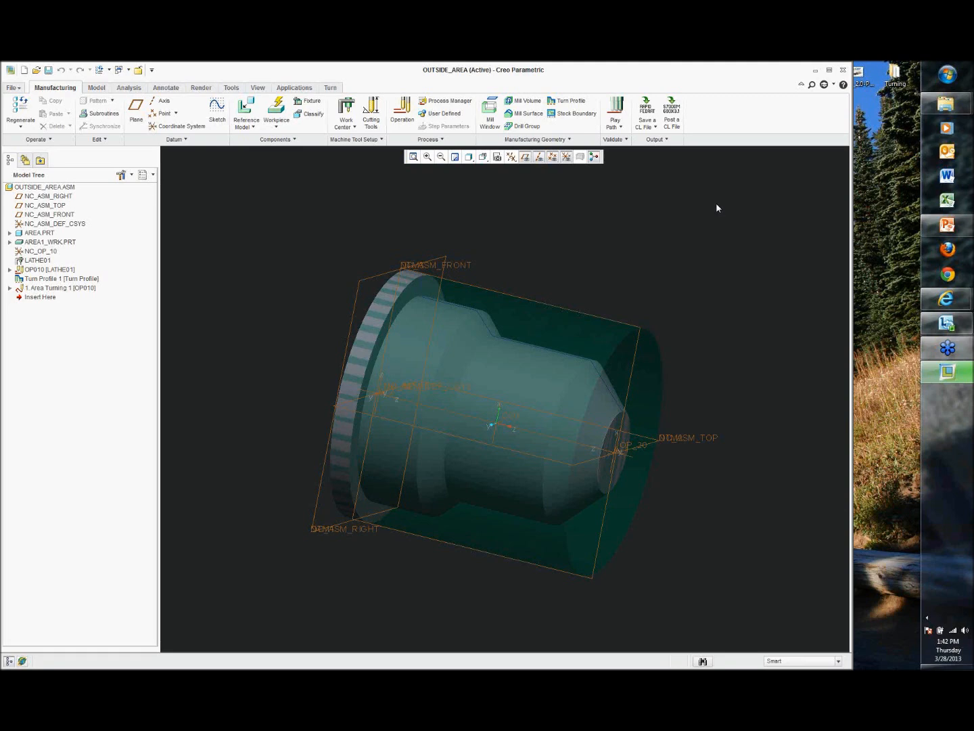
{"action": "mouse_move", "coordinate": [932, 299]}
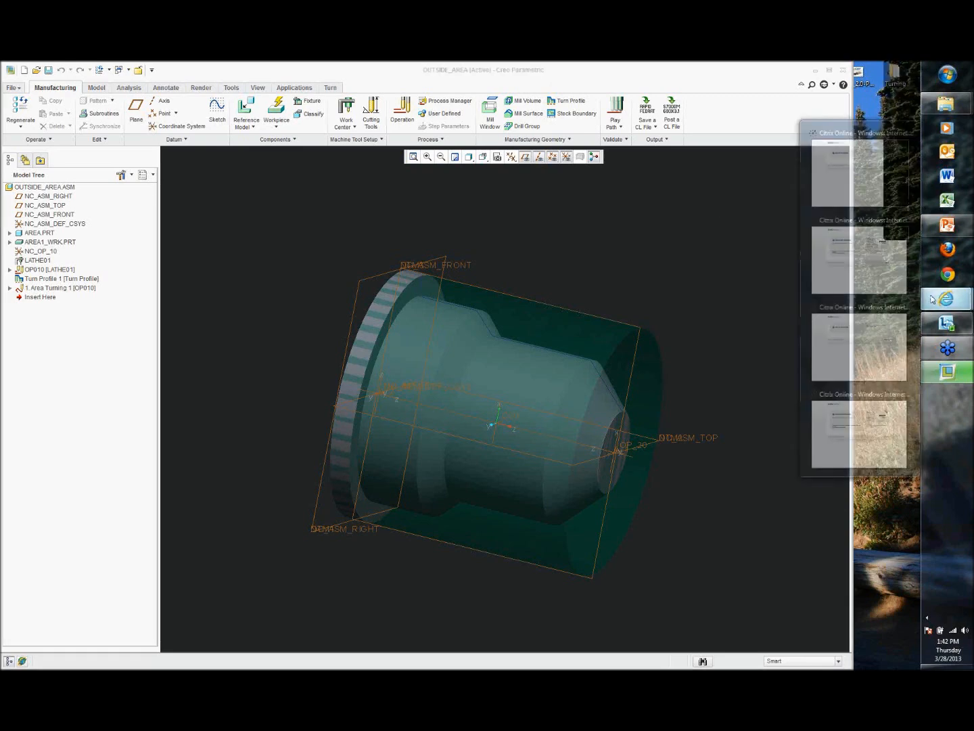
{"action": "left_click", "coordinate": [756, 201]}
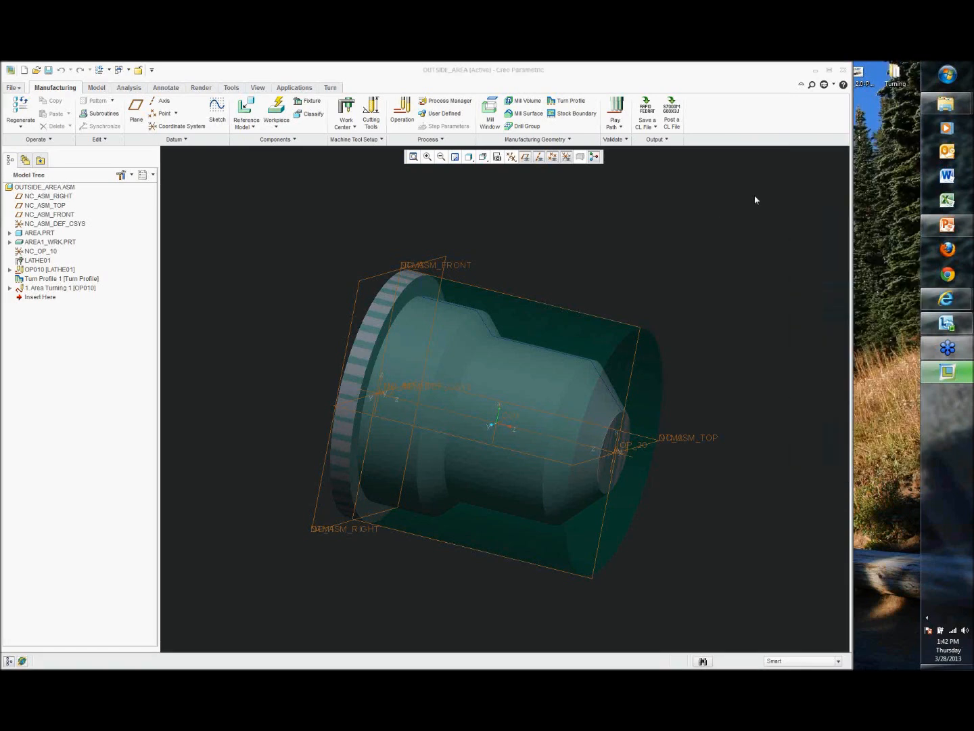
{"action": "left_click", "coordinate": [933, 298]}
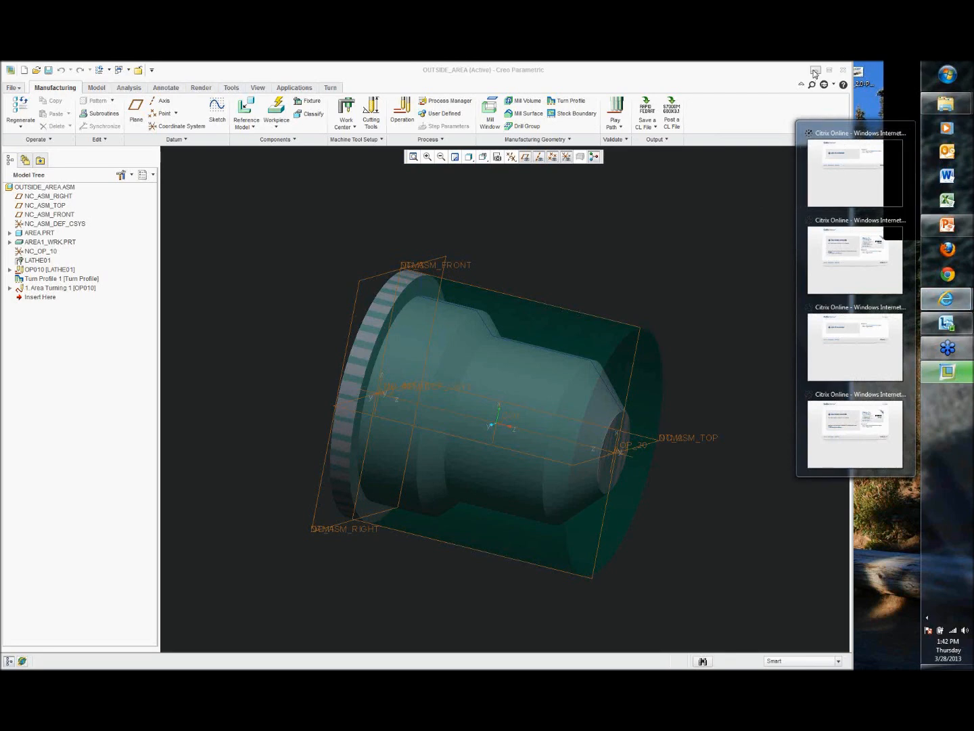